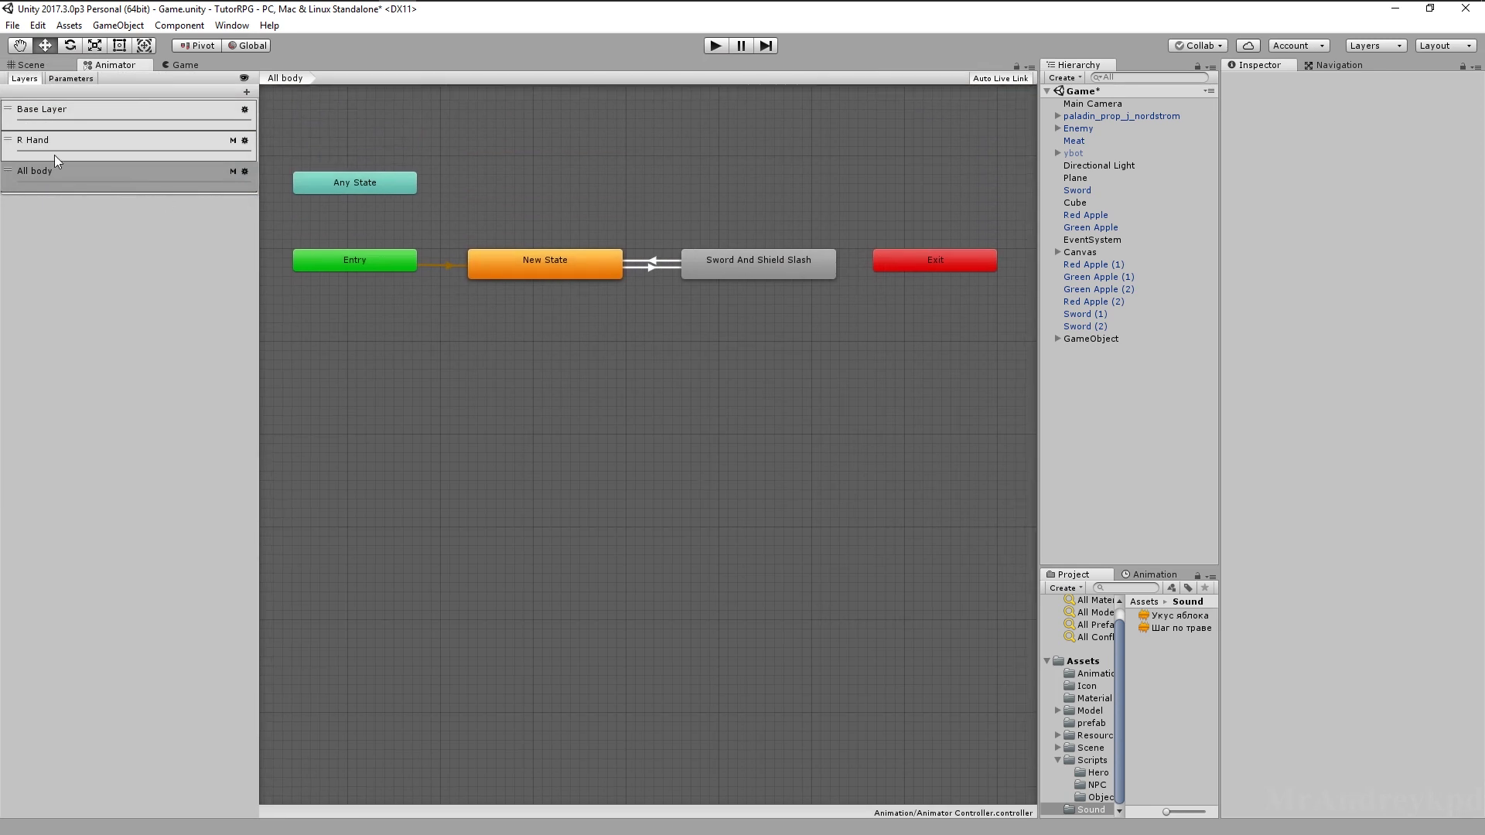
# Bring up the Animator window to see the Base Layer's Idle and Standard Walk states
pyautogui.click(56, 112)
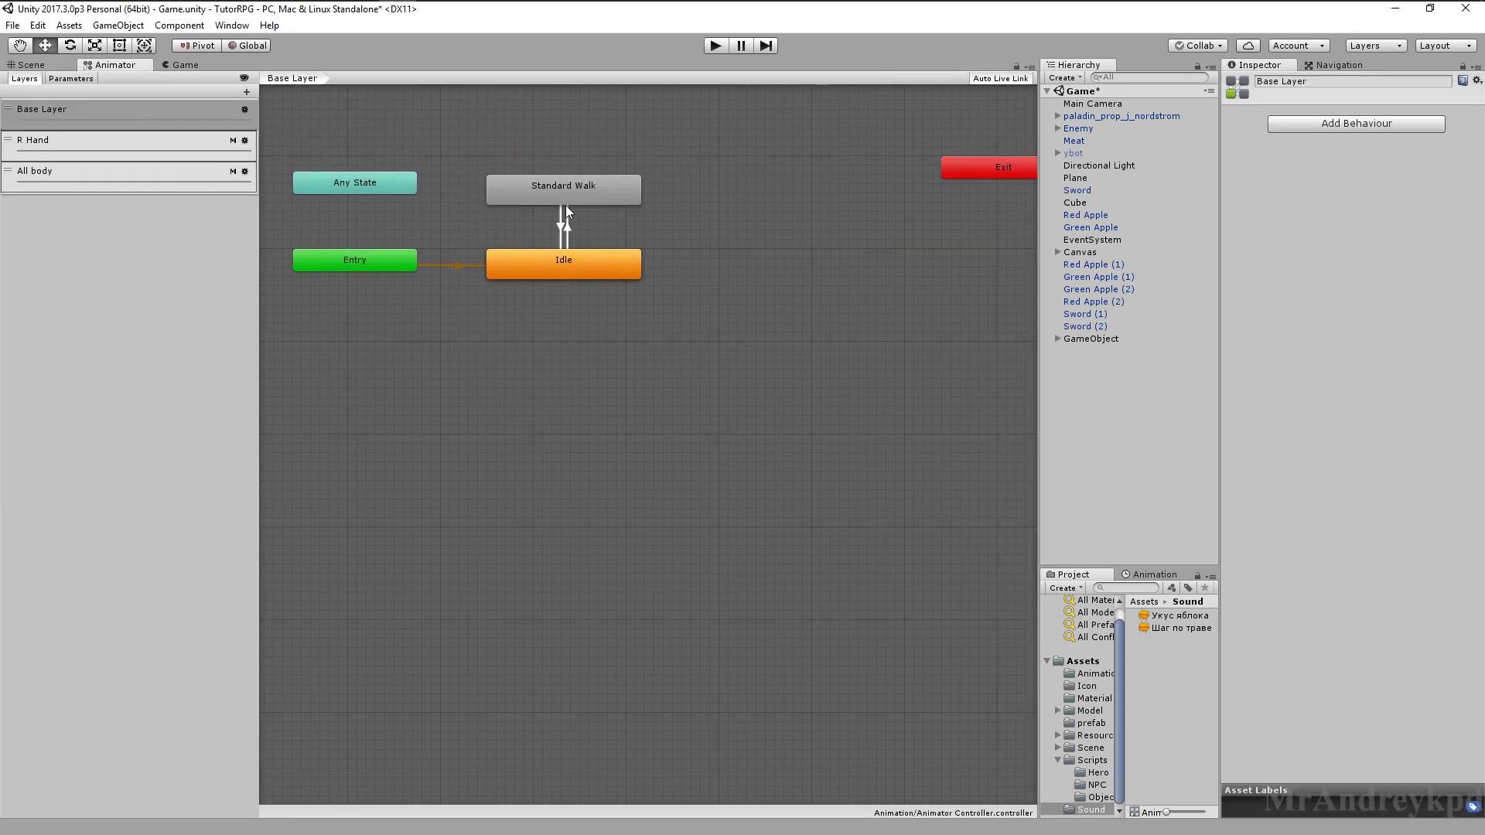
# Create a new blend tree state named Locomotion and place it beside Idle
pyautogui.click(565, 203)
pyautogui.moveTo(593, 204); pyautogui.dragTo(566, 285, button='middle')
pyautogui.rightClick(583, 317)
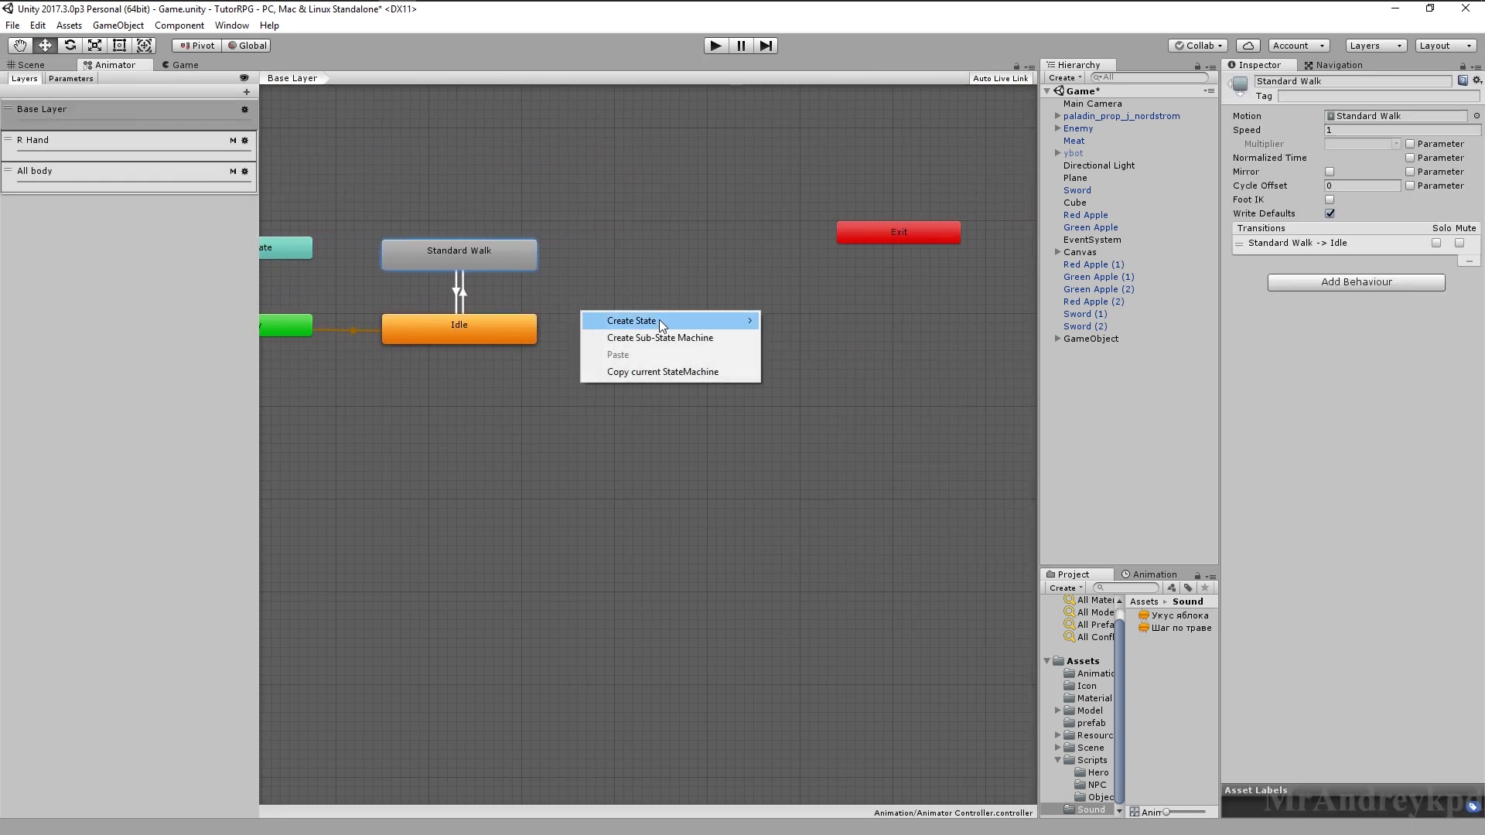
pyautogui.moveTo(664, 320)
pyautogui.click(784, 356)
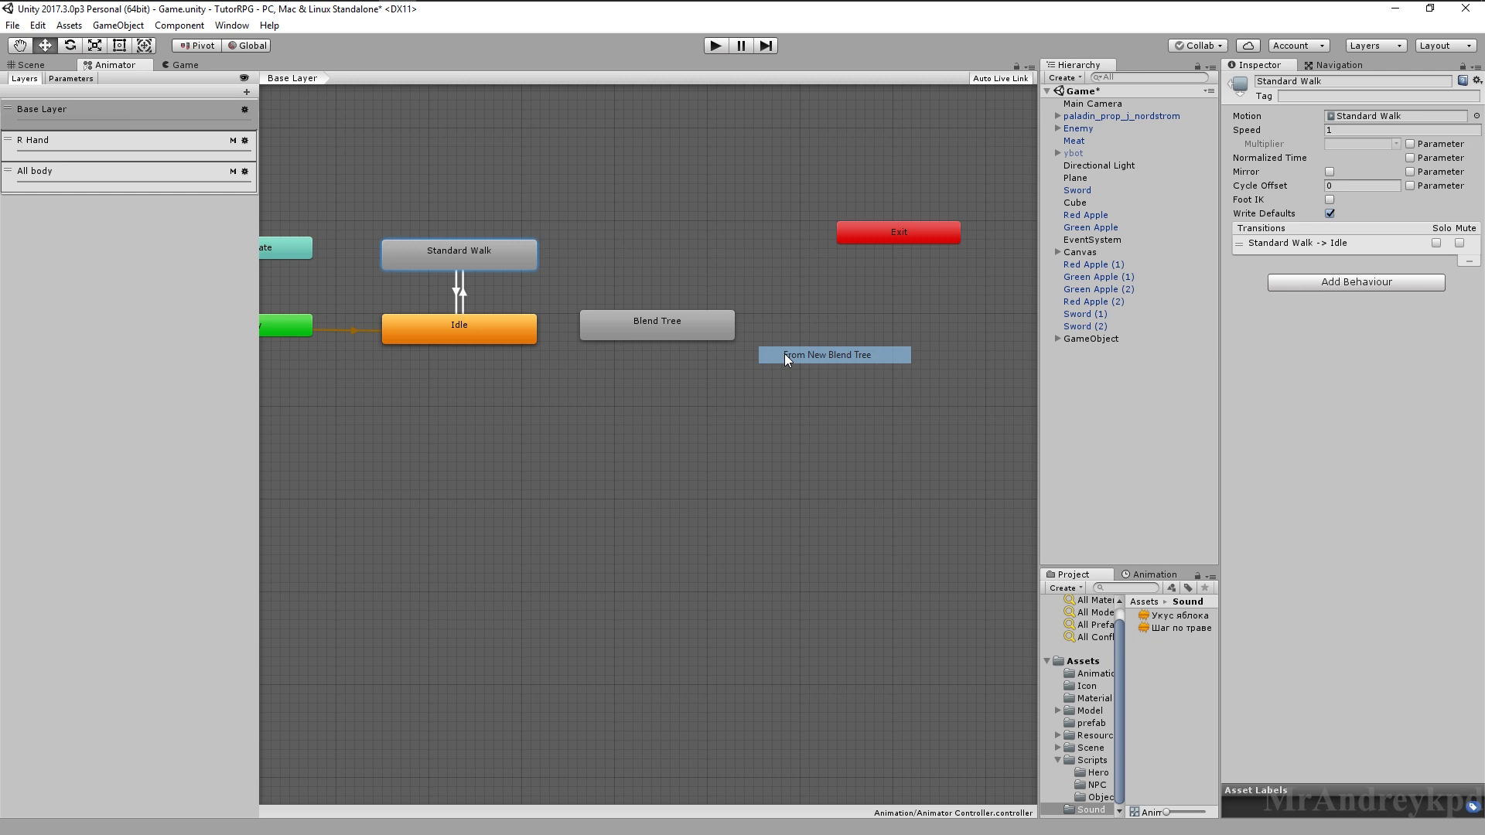
pyautogui.click(653, 323)
pyautogui.click(1342, 81)
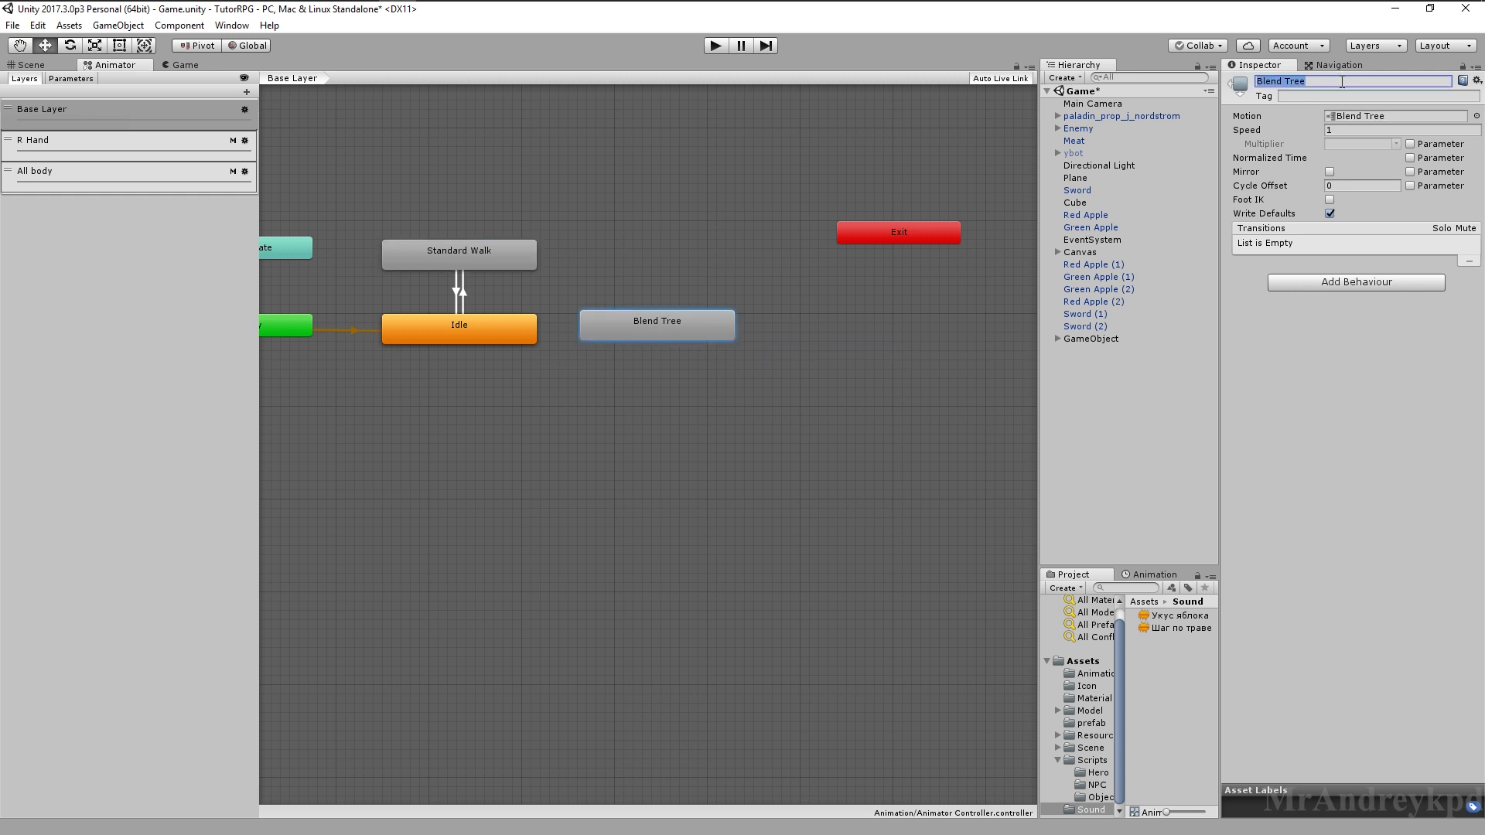
pyautogui.write('Locomotion')
pyautogui.moveTo(654, 328); pyautogui.dragTo(670, 328)
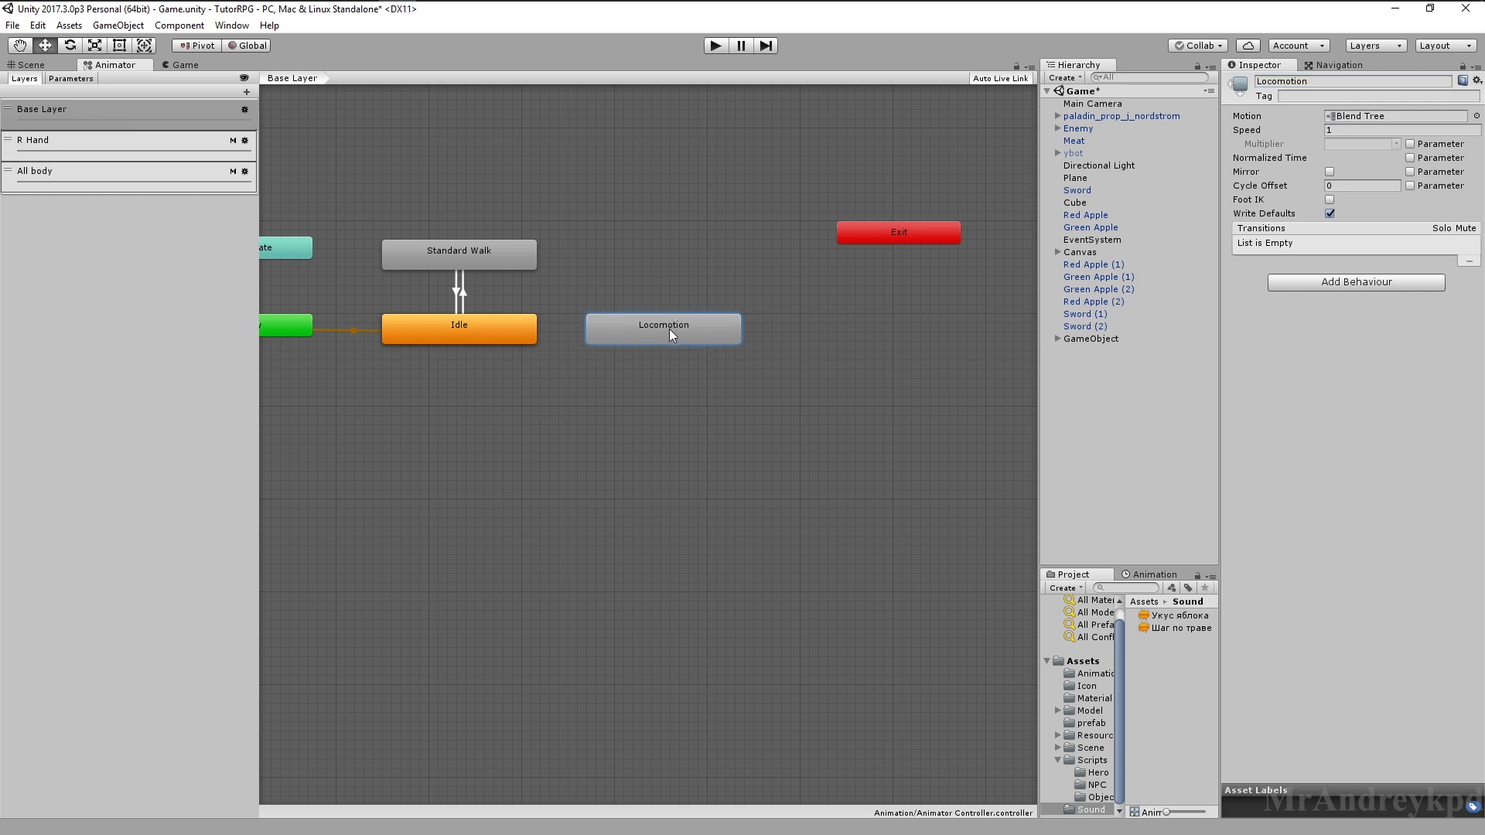
# Link Idle and Locomotion both ways on Walk true/false, with exit time off
pyautogui.rightClick(535, 331)
pyautogui.click(539, 331)
pyautogui.click(658, 329)
pyautogui.click(568, 334)
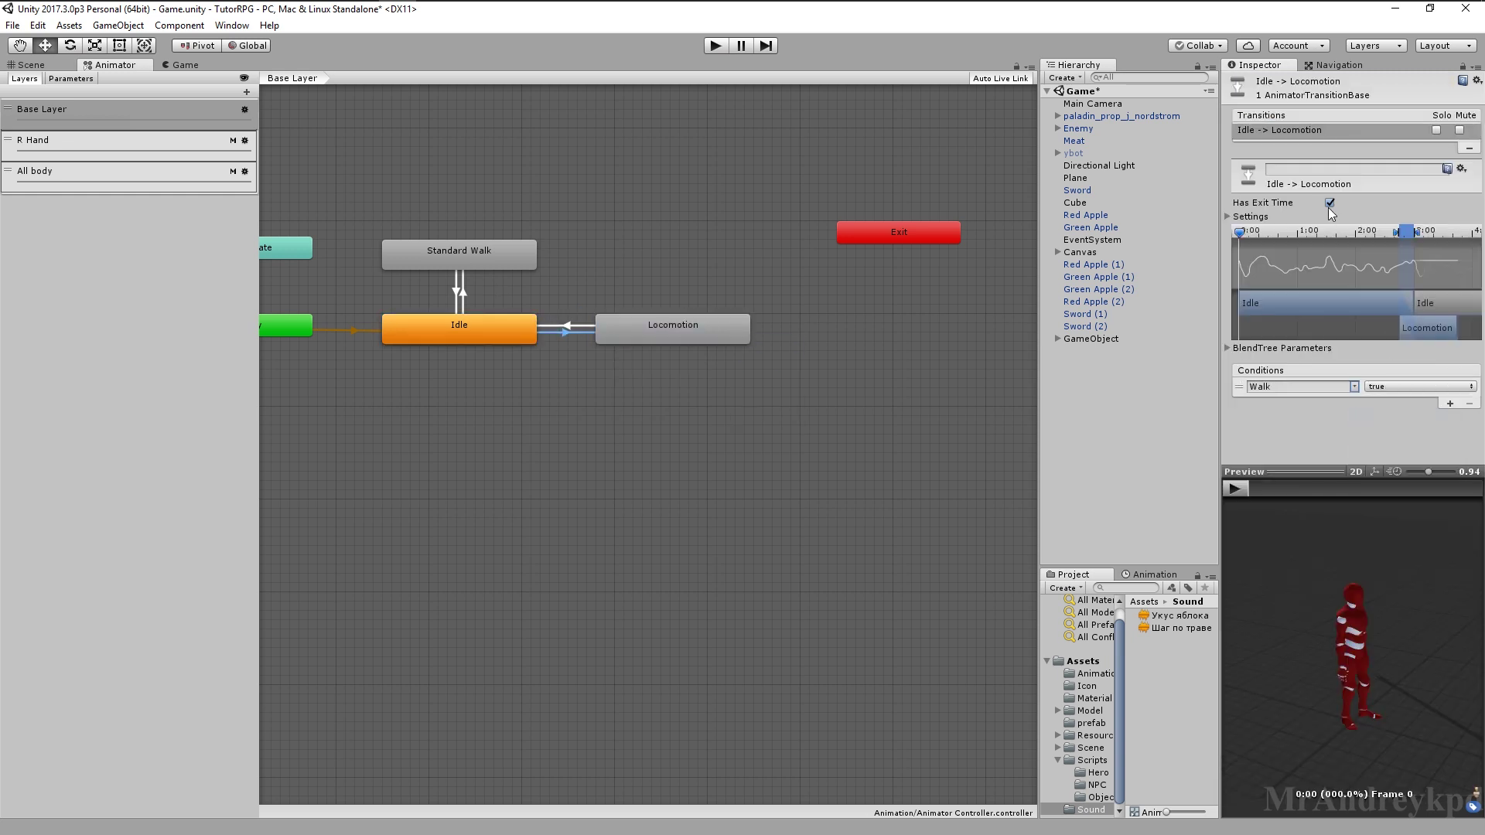
pyautogui.click(1228, 216)
pyautogui.click(1451, 272)
pyautogui.click(1303, 255)
pyautogui.click(1299, 280)
pyautogui.click(1329, 202)
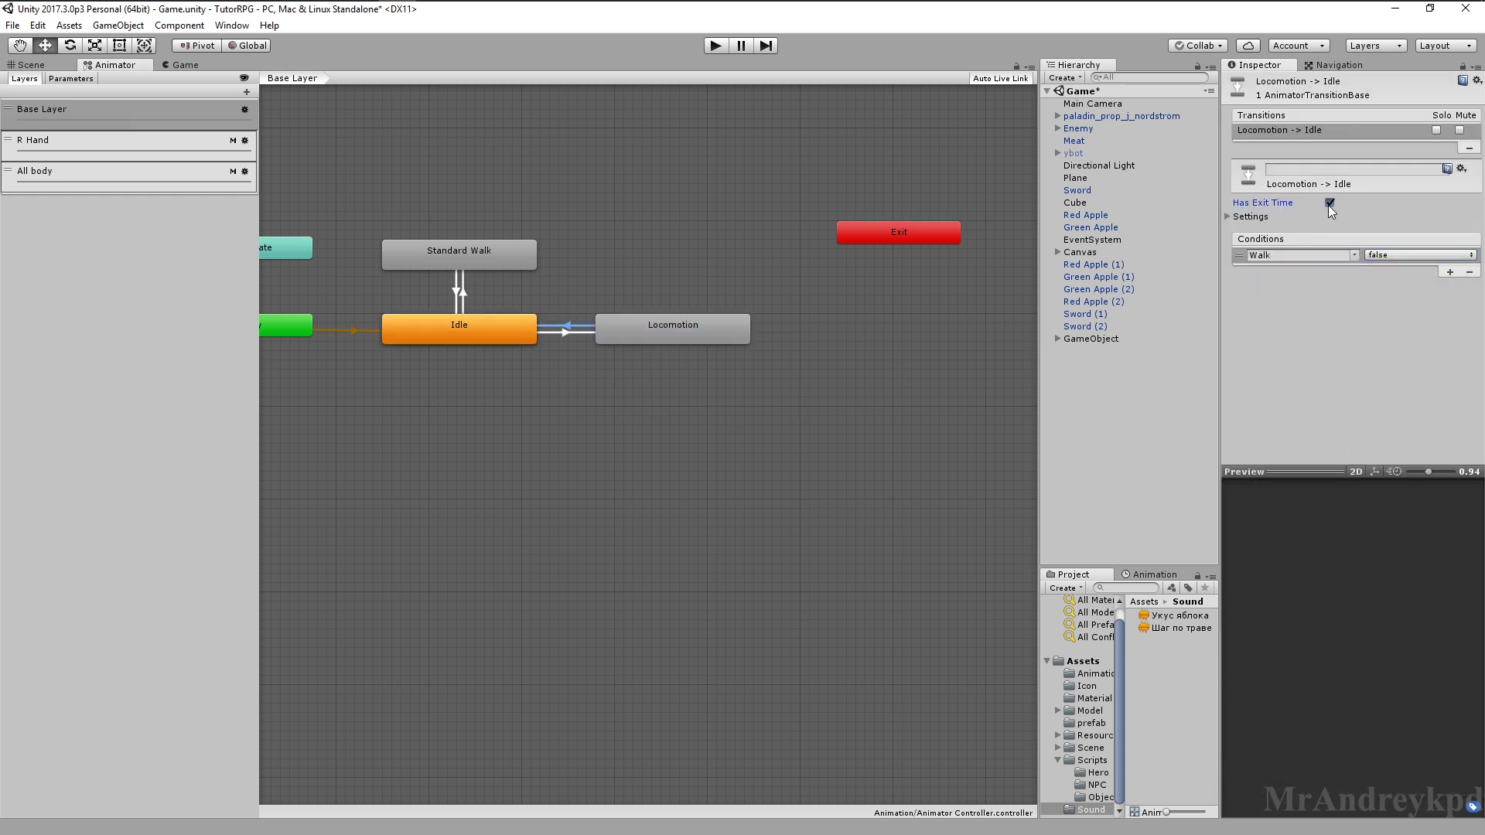
# Delete the old Standard Walk state and open the Locomotion blend tree
pyautogui.click(457, 265)
pyautogui.press('Delete')
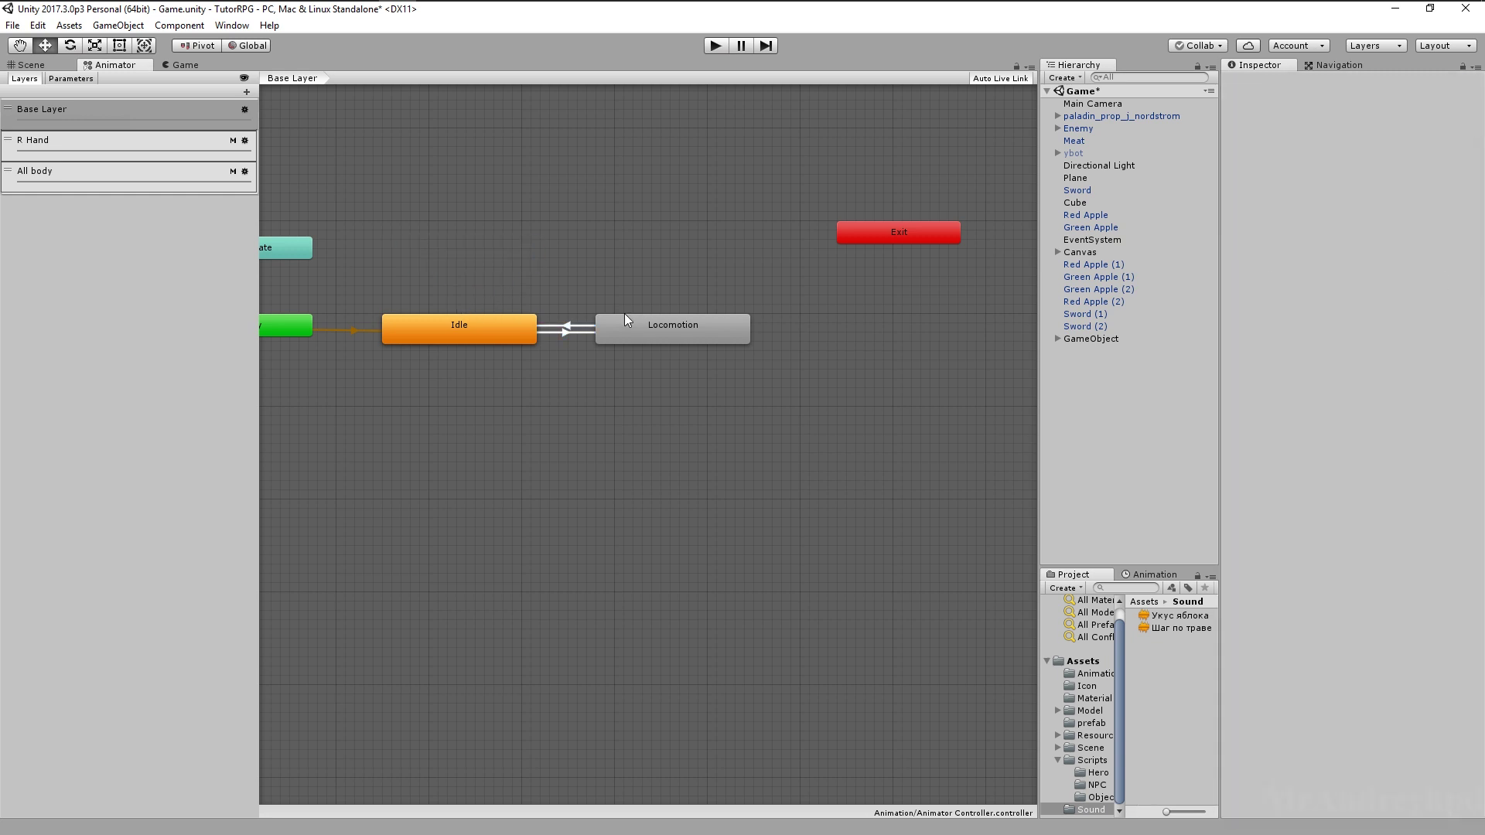
pyautogui.doubleClick(660, 331)
# Add two motion slots to the Locomotion blend tree
pyautogui.rightClick(665, 427)
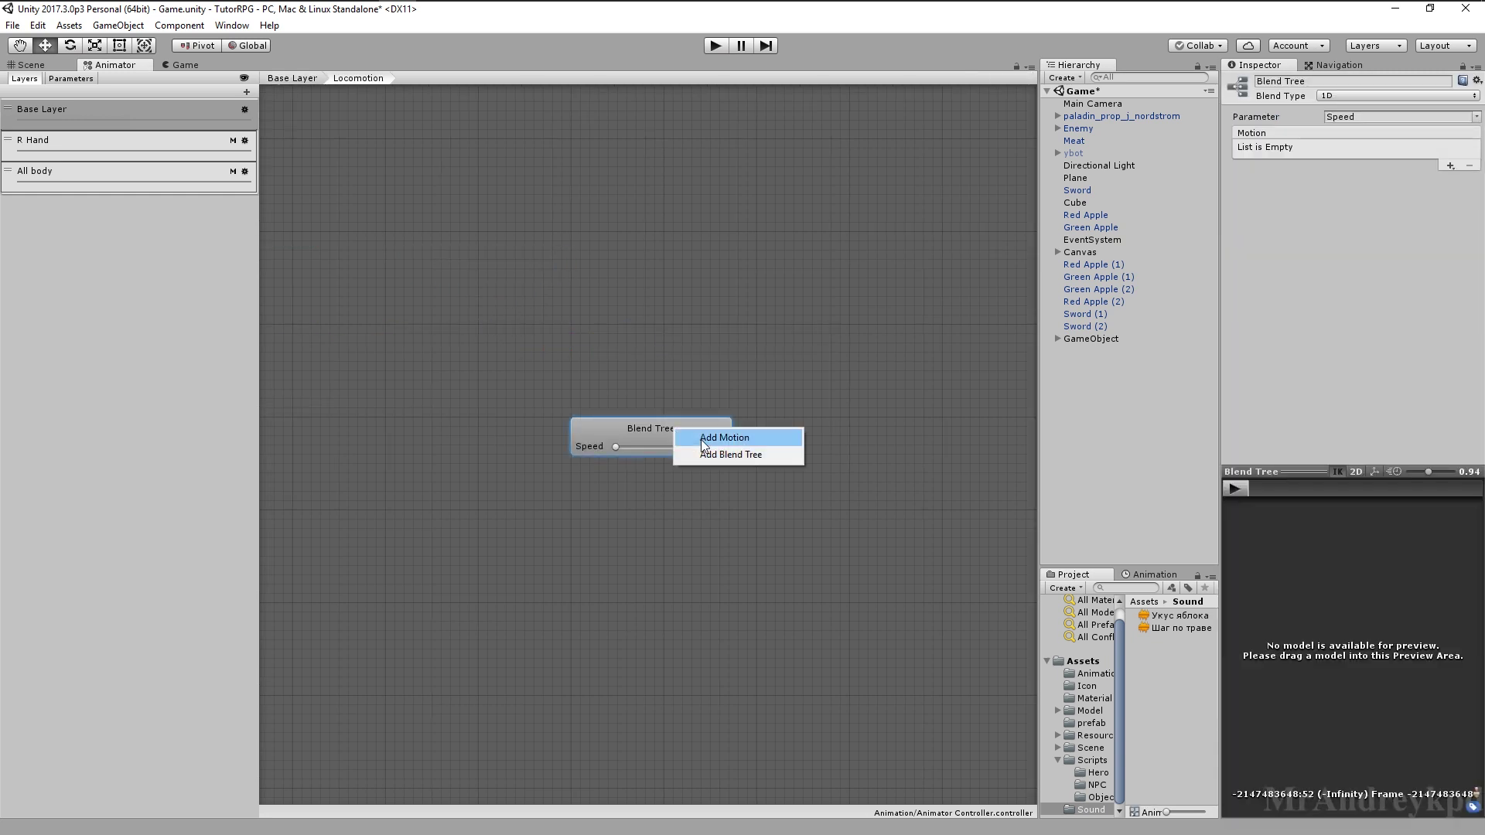
pyautogui.click(689, 433)
pyautogui.rightClick(672, 425)
pyautogui.click(688, 434)
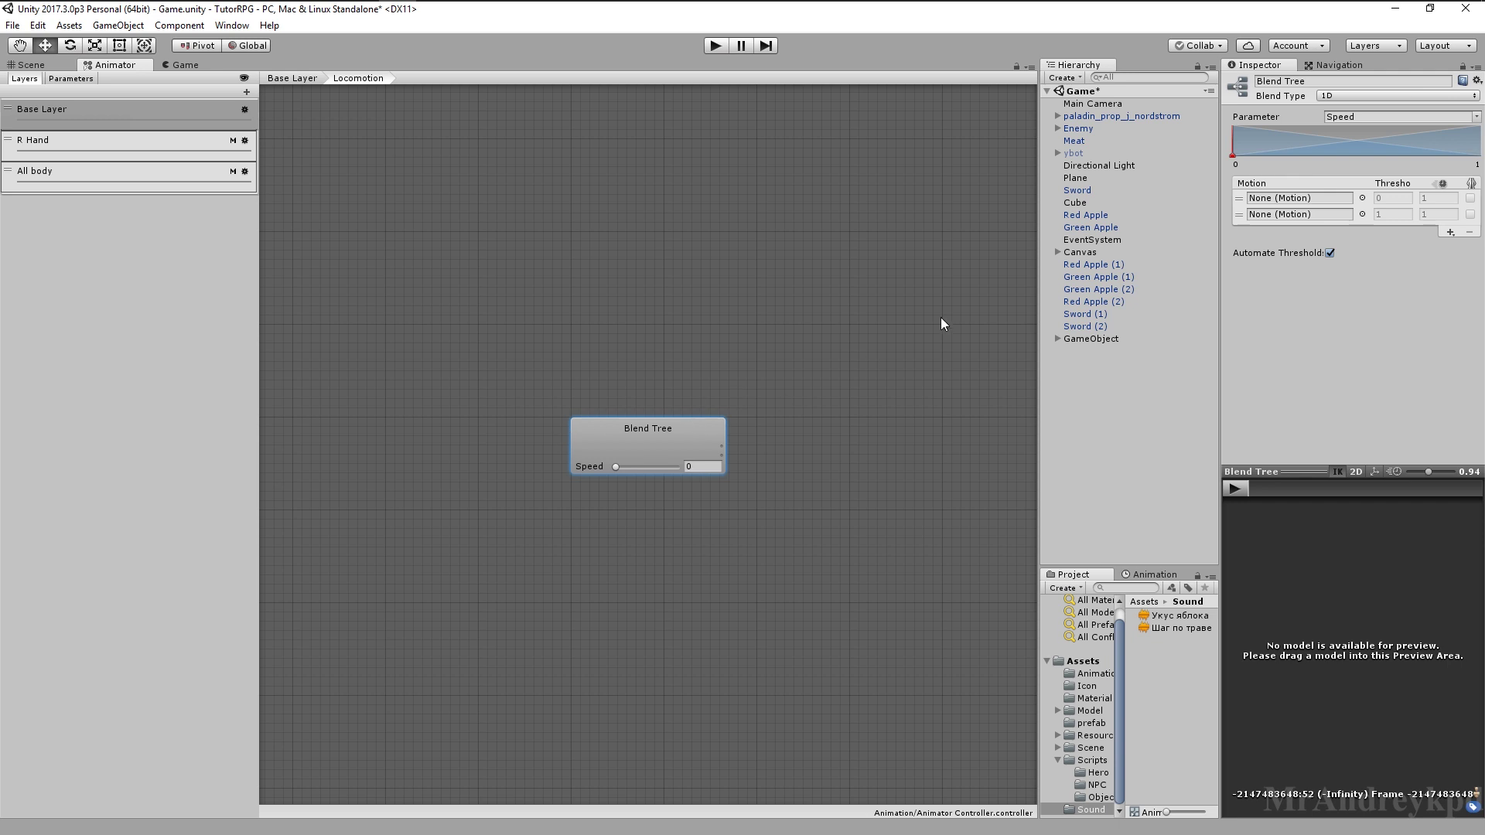
# Assign the Standard Walk and Standard Run clips to the two motion slots
pyautogui.click(1088, 673)
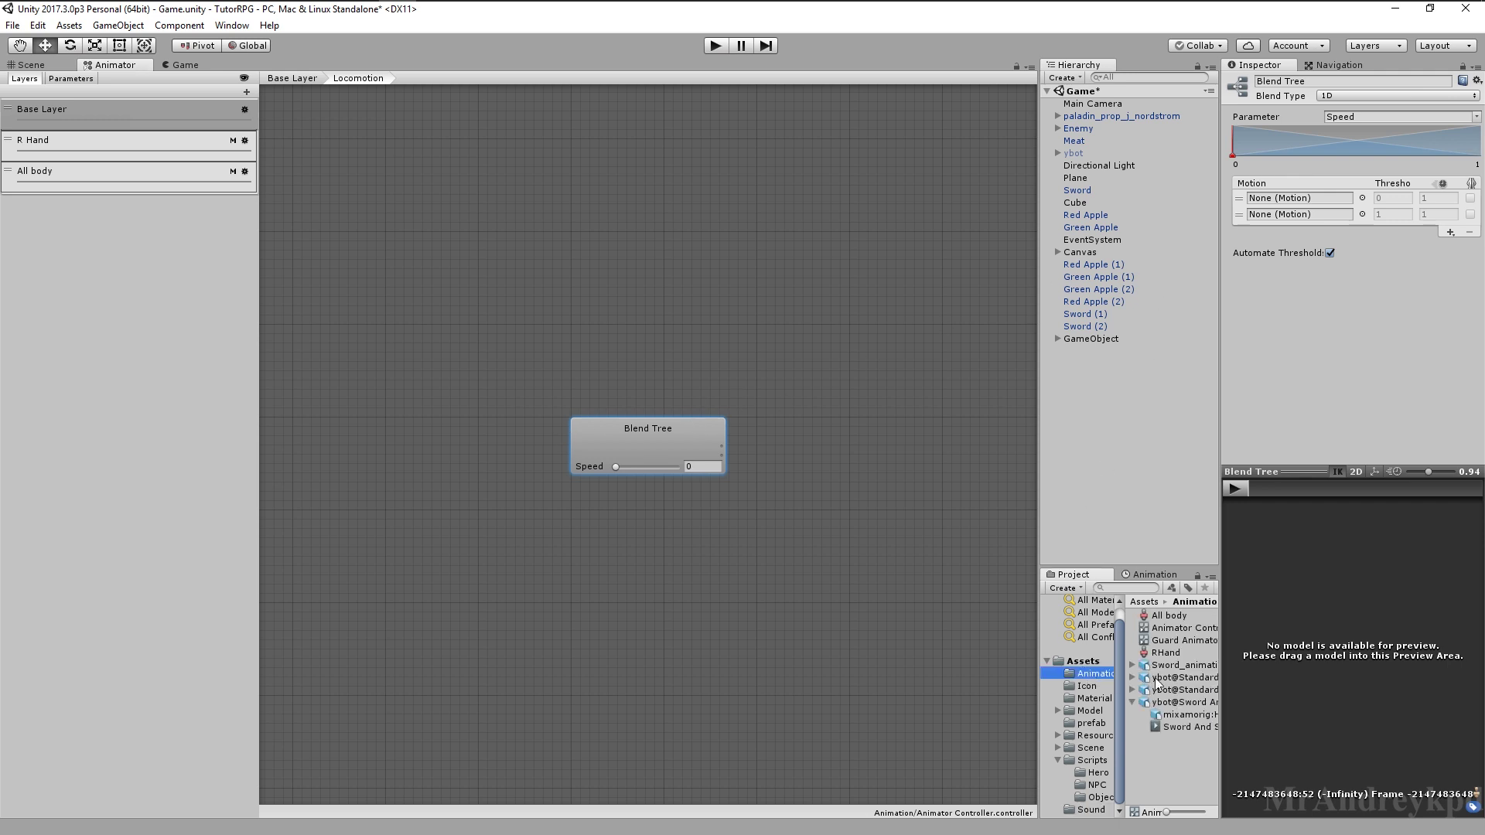
pyautogui.moveTo(1041, 677); pyautogui.dragTo(886, 677)
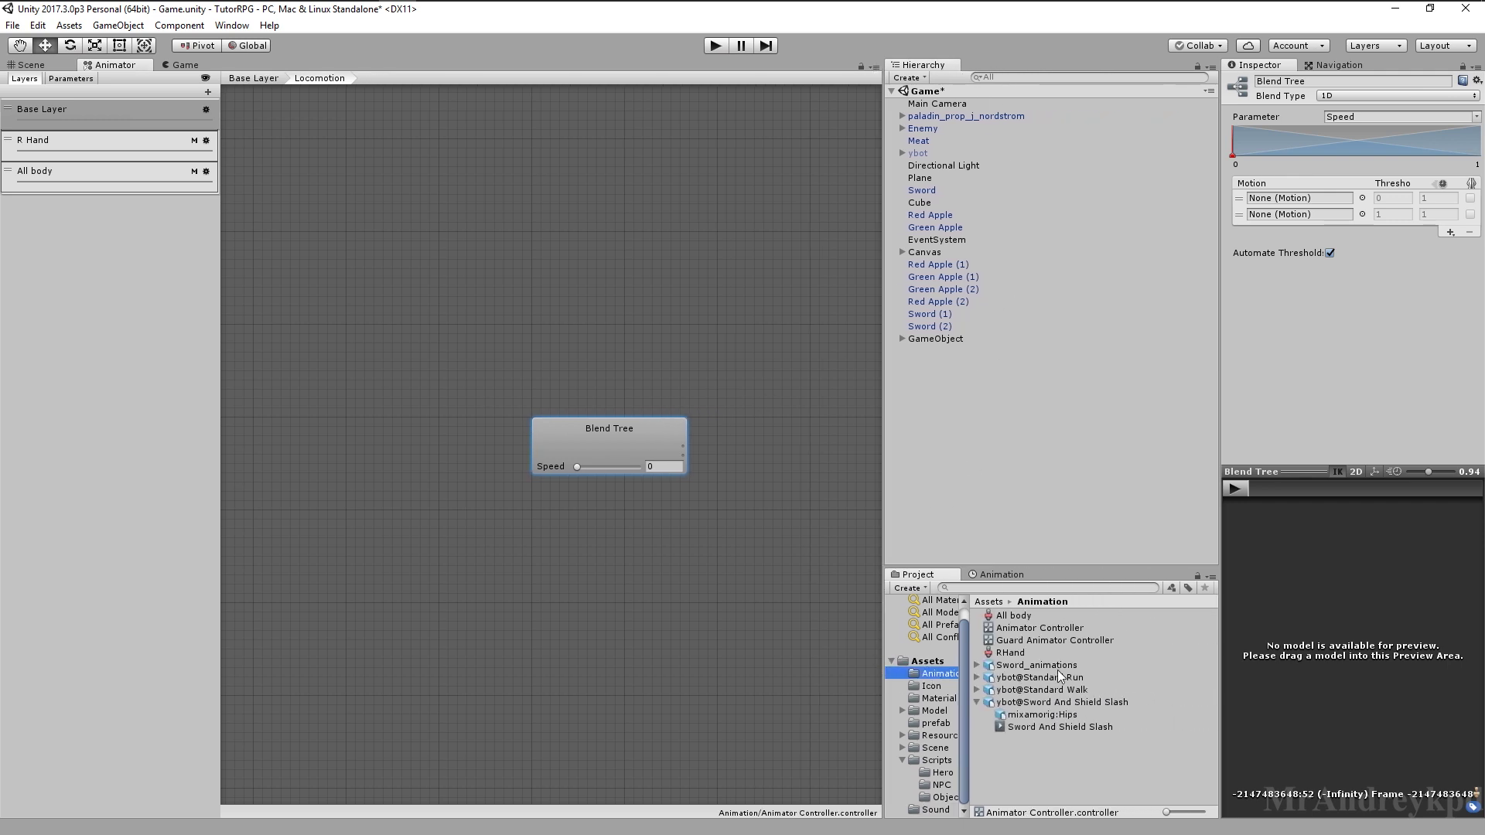
pyautogui.moveTo(1066, 693); pyautogui.dragTo(1292, 198)
pyautogui.click(977, 689)
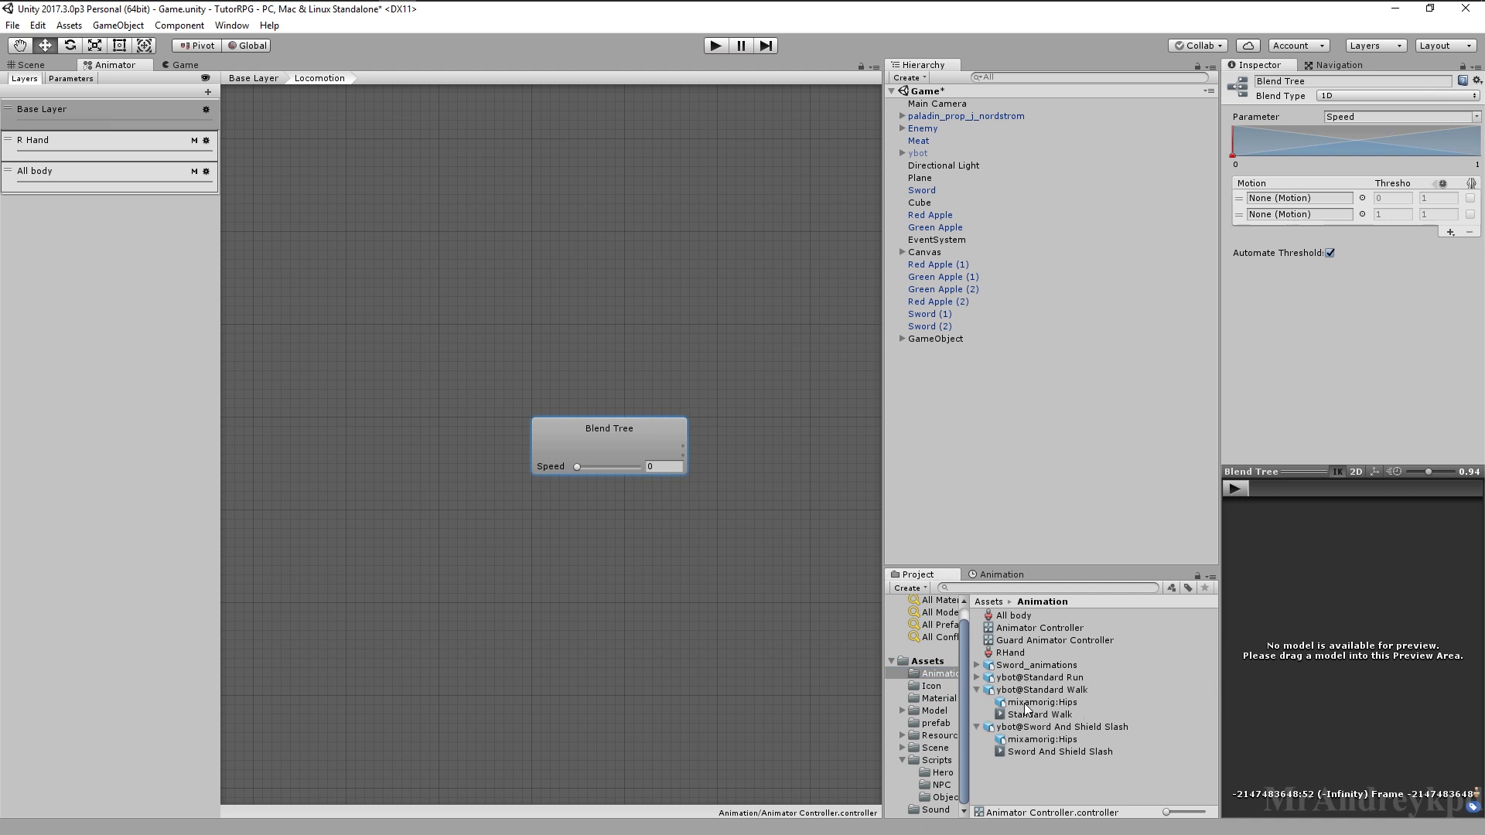
pyautogui.moveTo(1040, 714); pyautogui.dragTo(1300, 198)
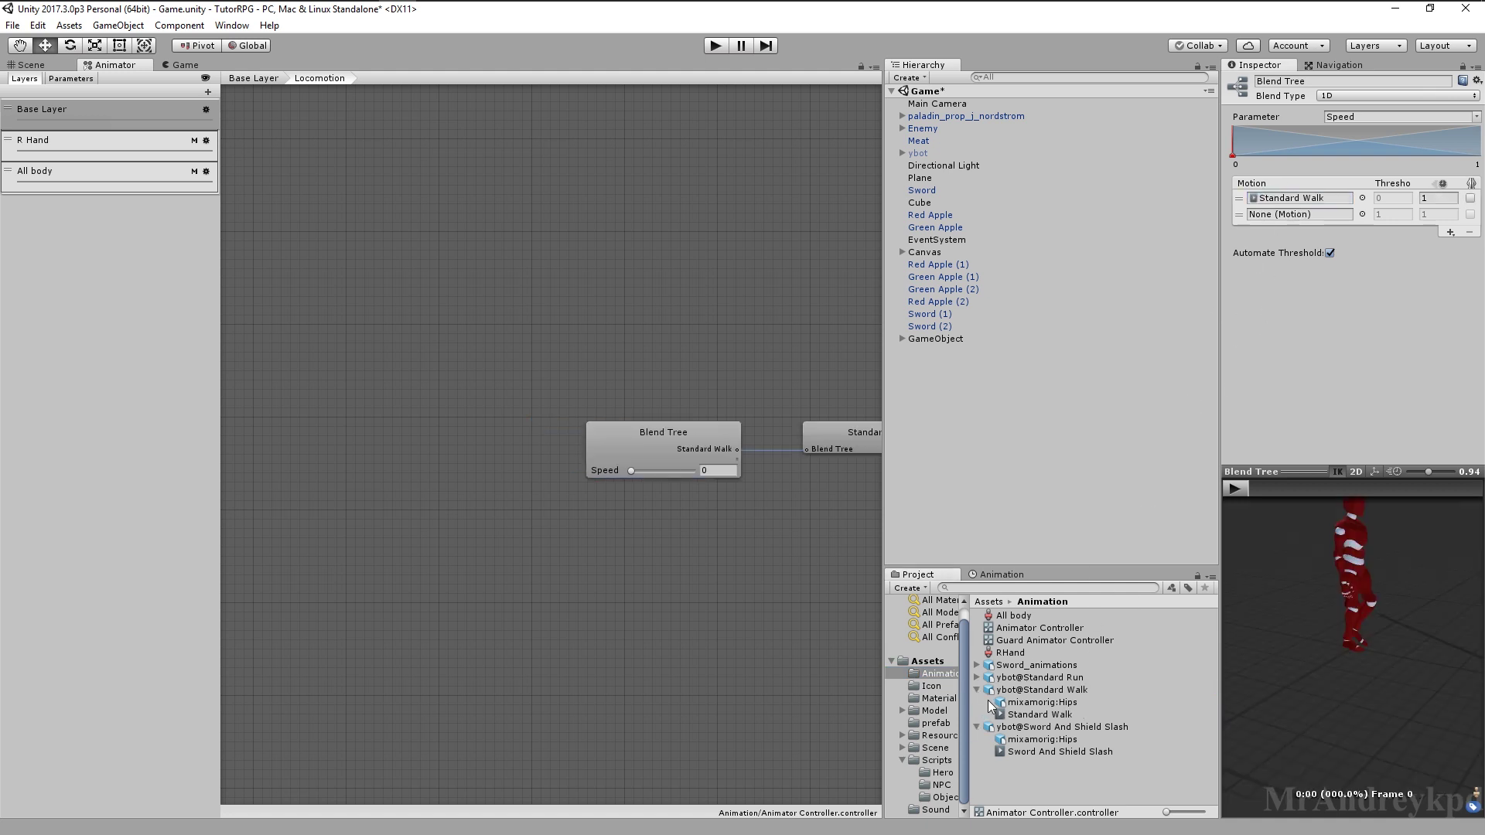
pyautogui.click(978, 678)
pyautogui.moveTo(1036, 702); pyautogui.dragTo(1299, 216)
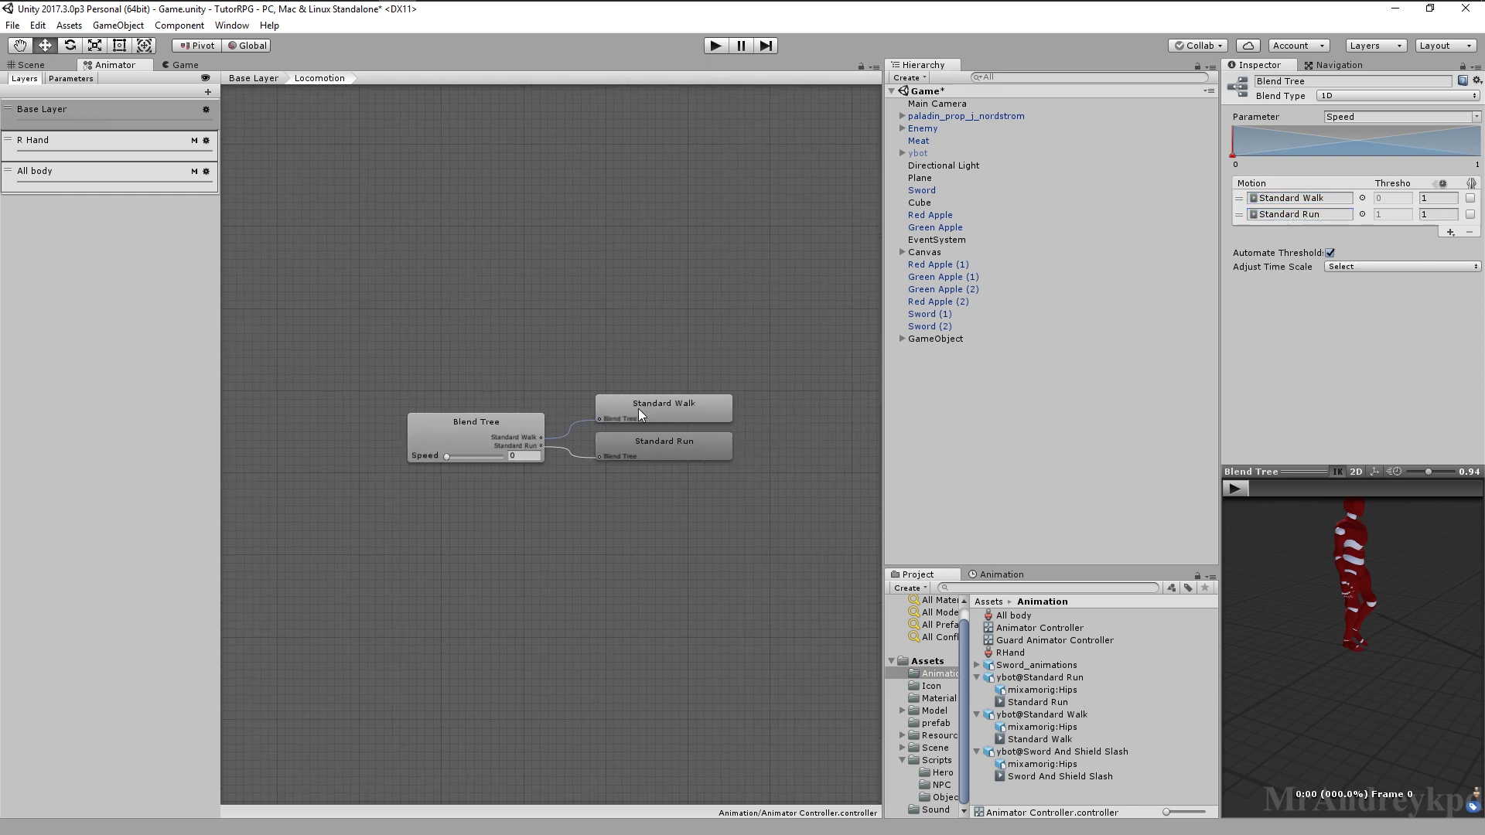
# Turn off Automate Thresholds and set thresholds 1 for Walk and 2 for Run
pyautogui.click(1330, 253)
pyautogui.click(1400, 198)
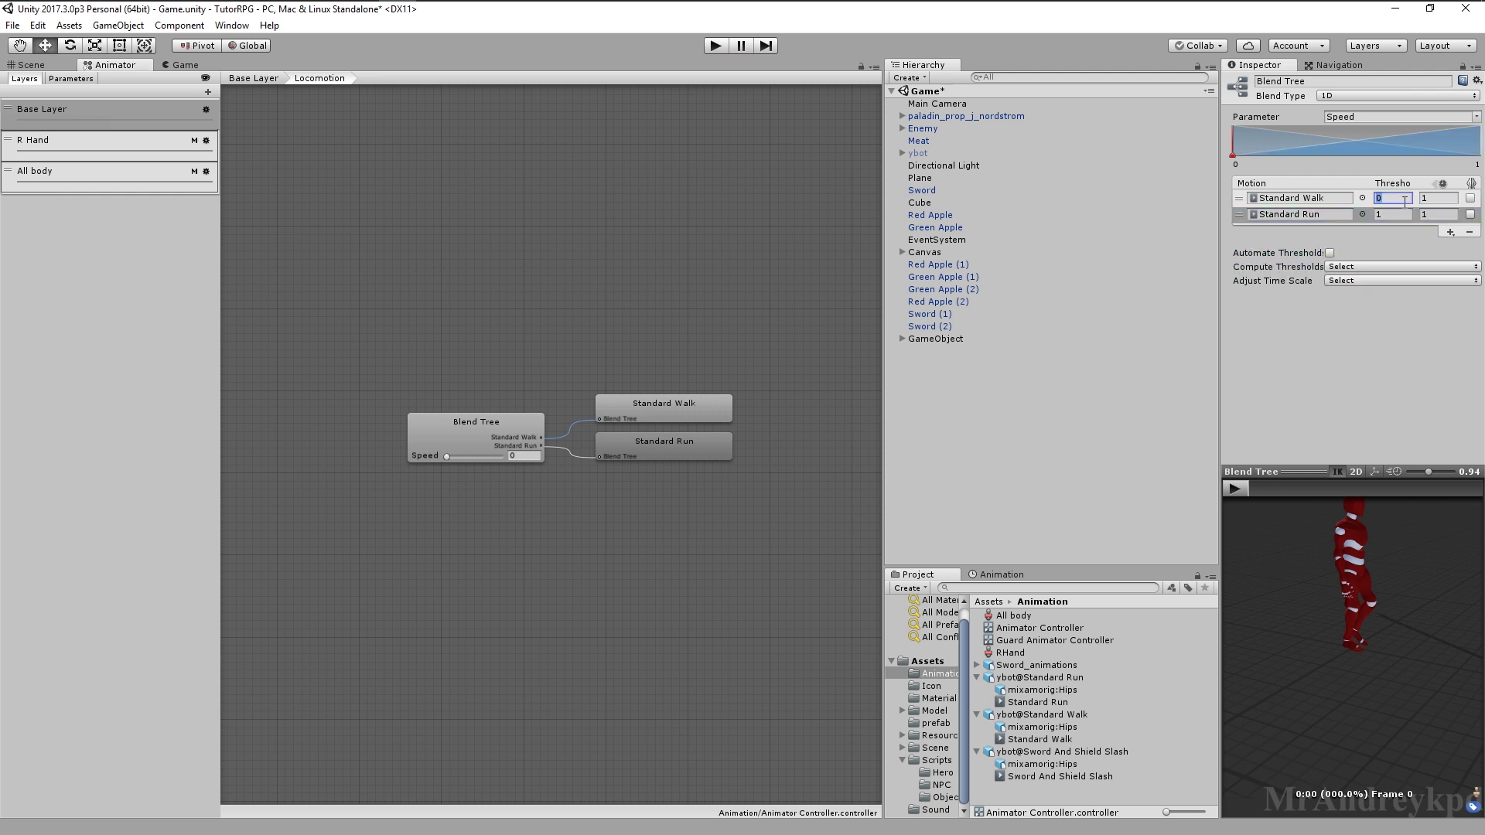
pyautogui.write('1')
pyautogui.click(1393, 214)
pyautogui.write('2')
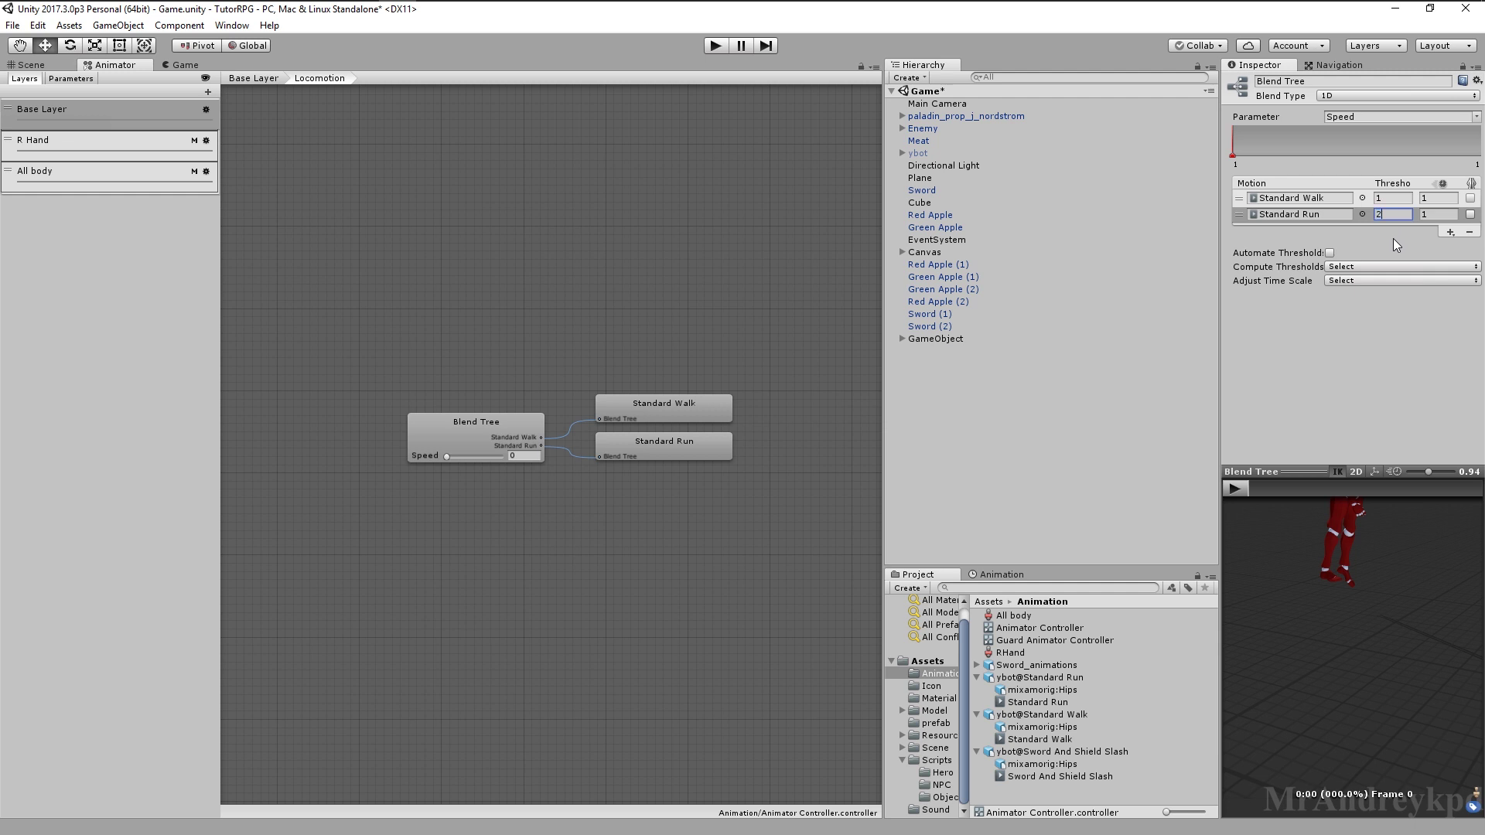
pyautogui.click(1360, 342)
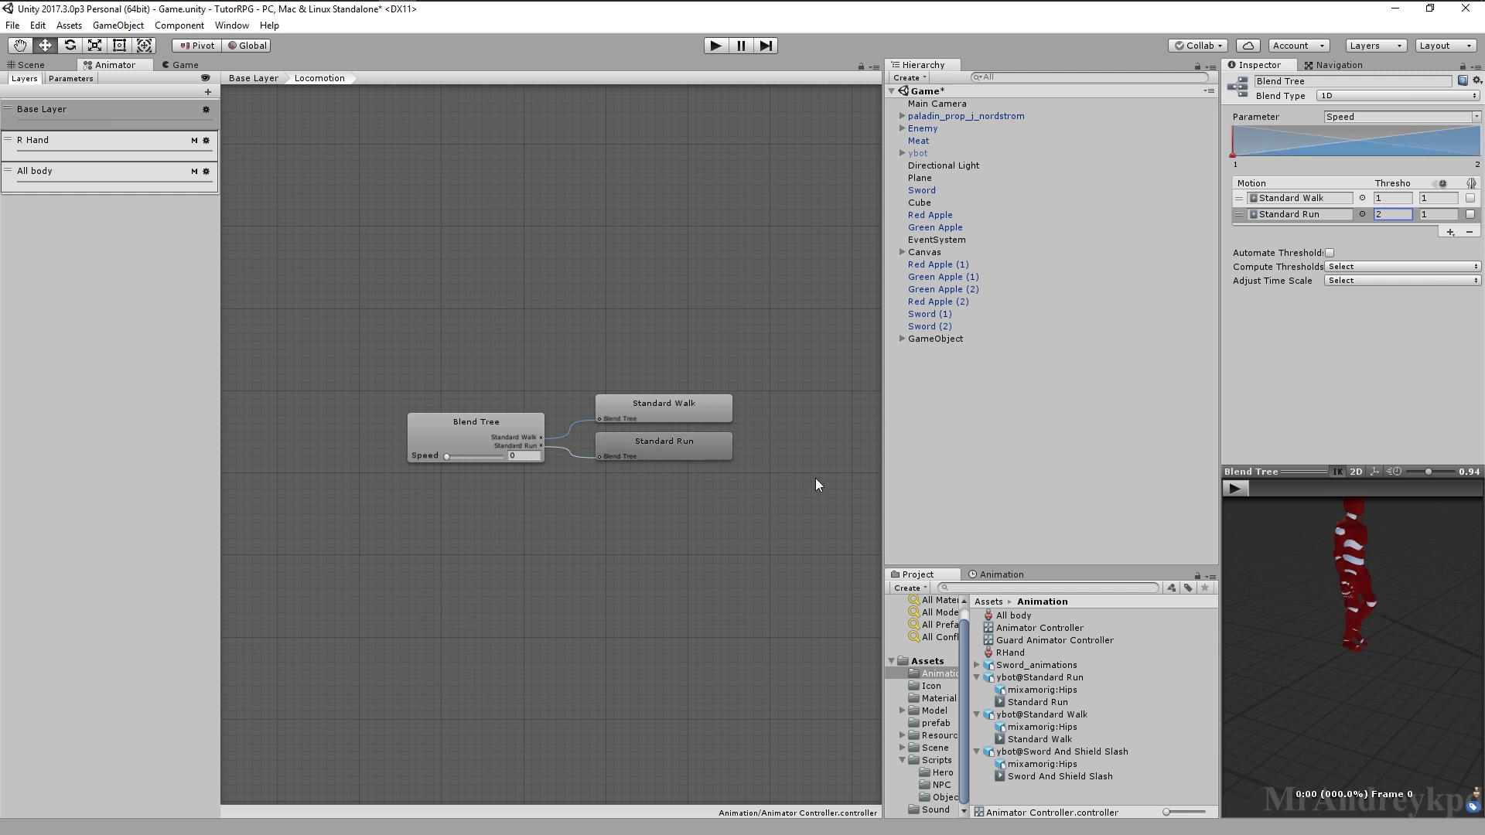
# Play the blend tree preview and slide Speed from 1 up to 2
pyautogui.click(1233, 489)
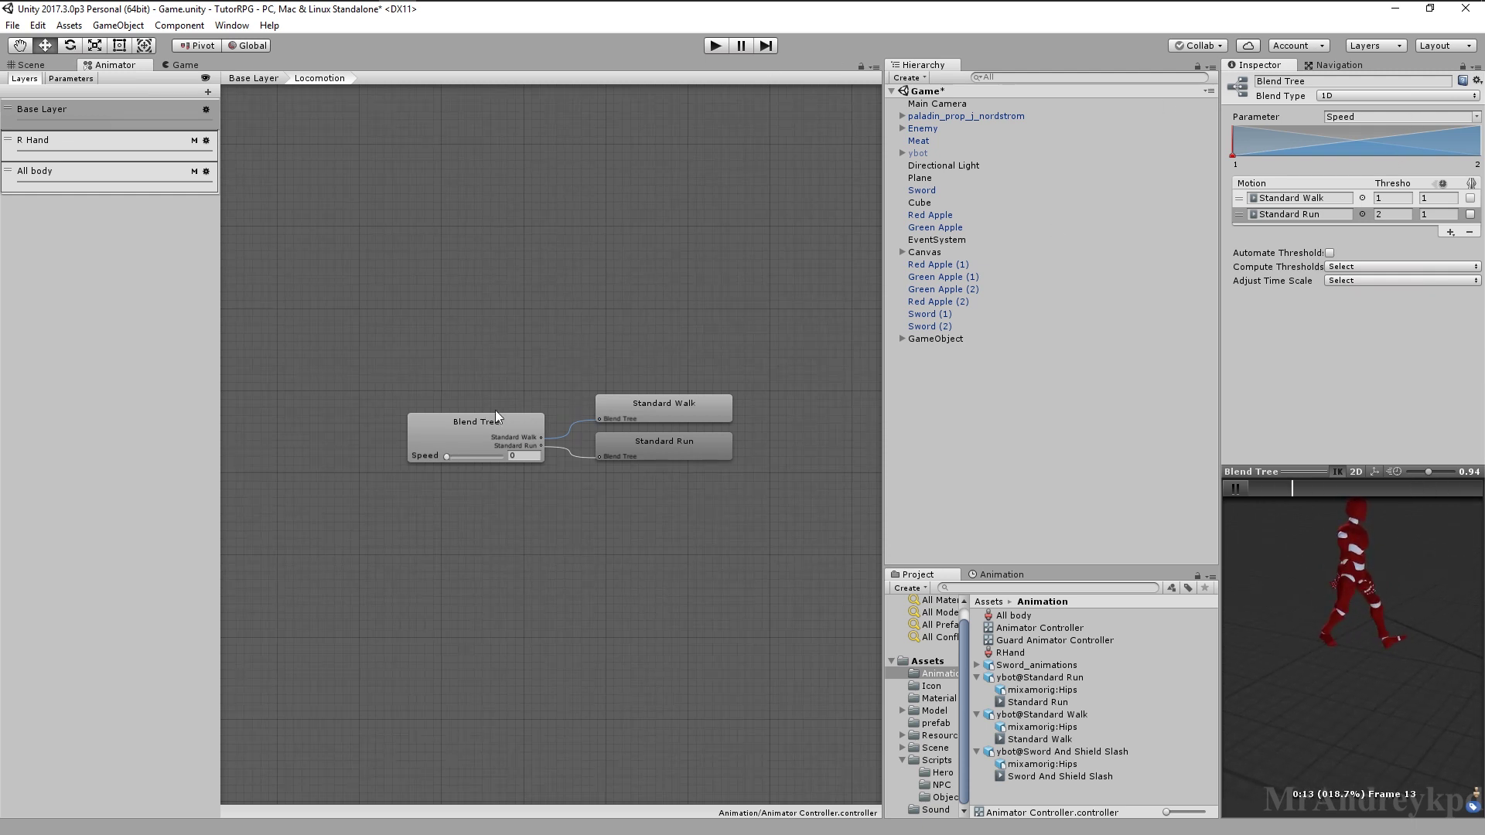
pyautogui.click(455, 459)
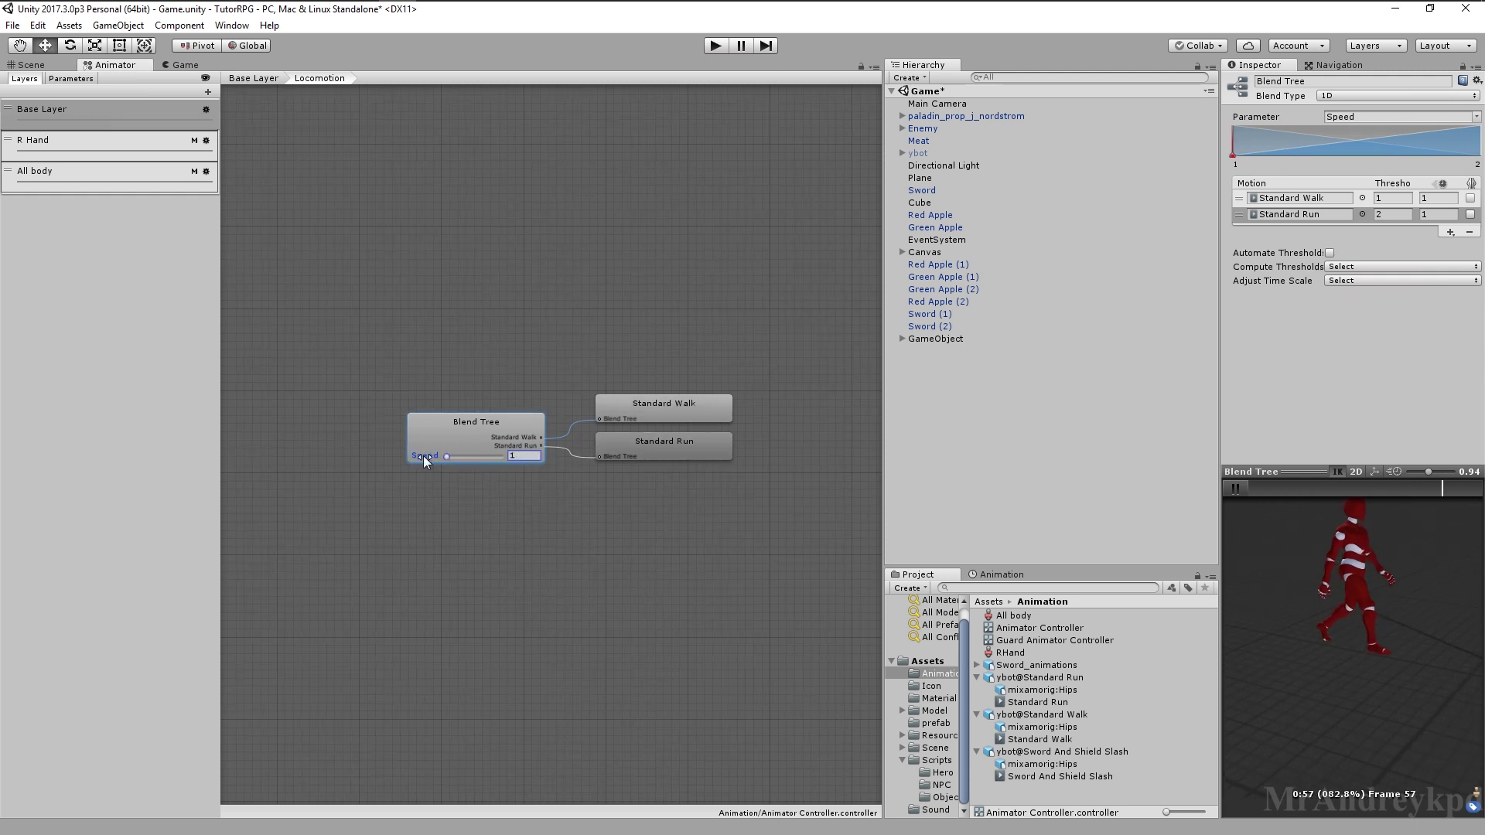
pyautogui.moveTo(424, 462); pyautogui.dragTo(628, 469)
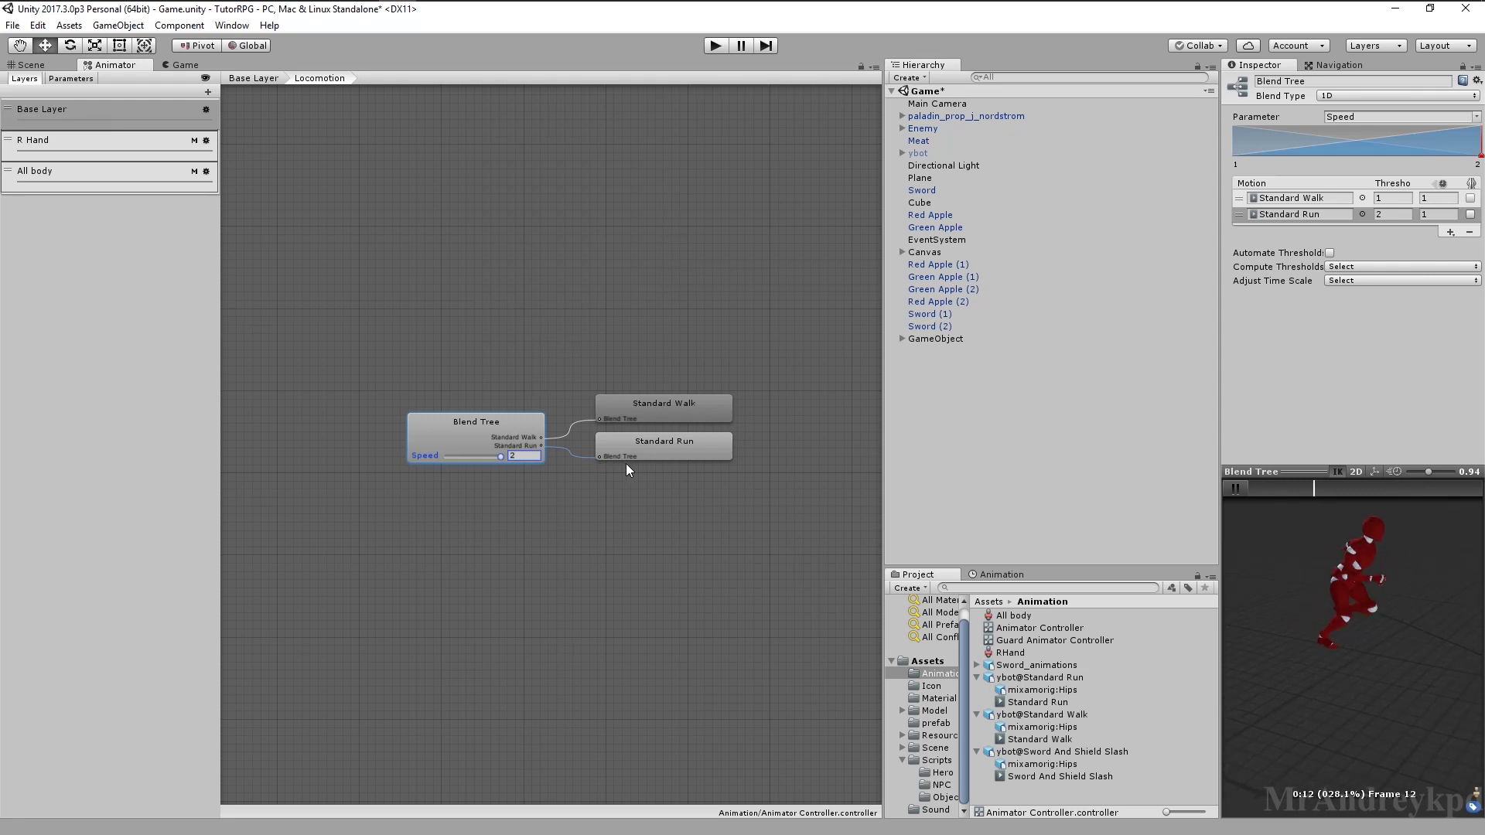
pyautogui.click(1054, 683)
# Make Standard Run loop, base root rotation on Original, and bake rotation and Y into pose
pyautogui.click(1363, 126)
pyautogui.scroll(-3, 1384, 325)
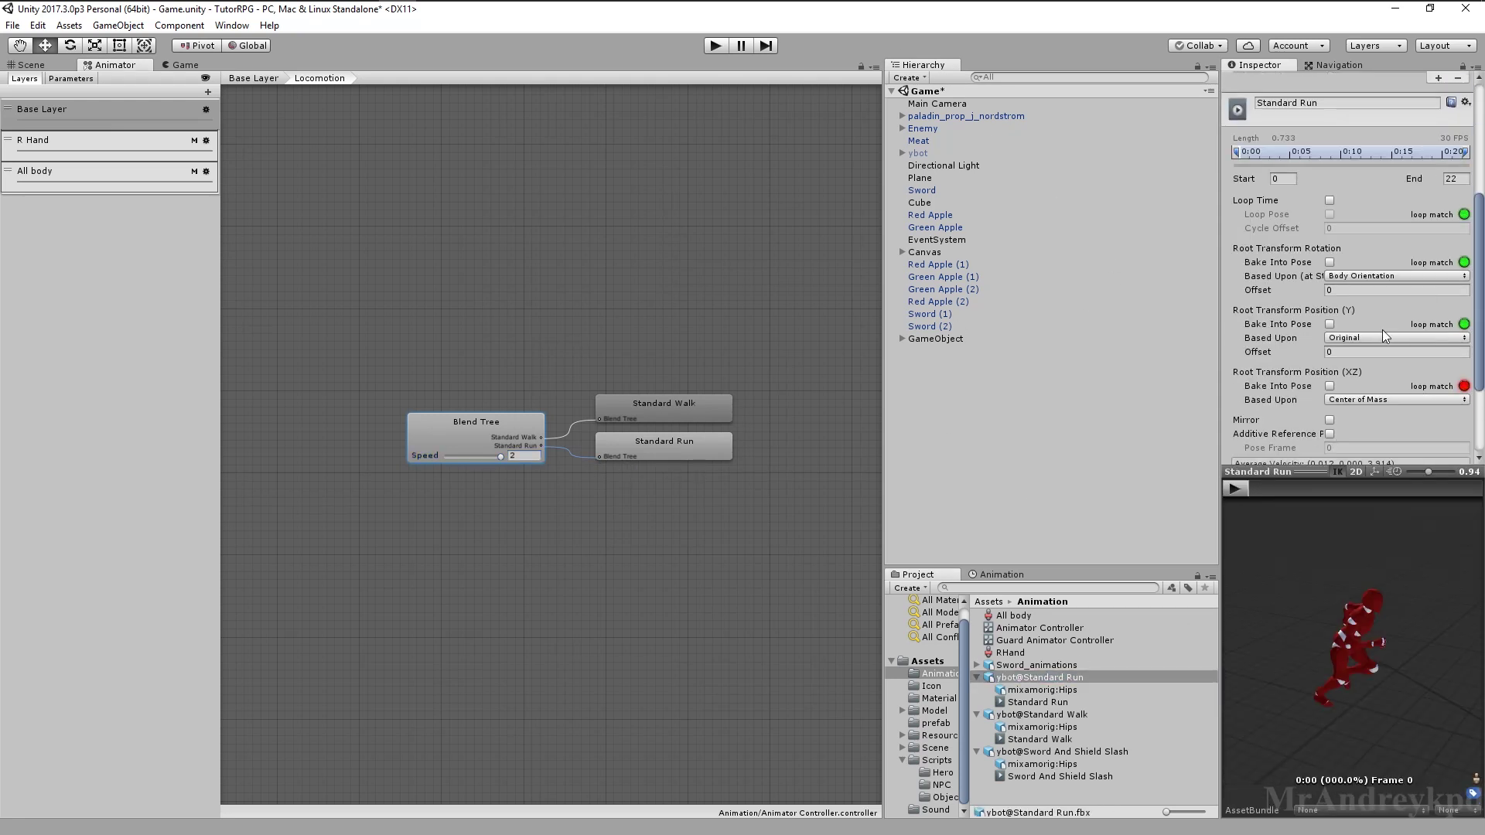
pyautogui.click(1329, 201)
pyautogui.click(1352, 275)
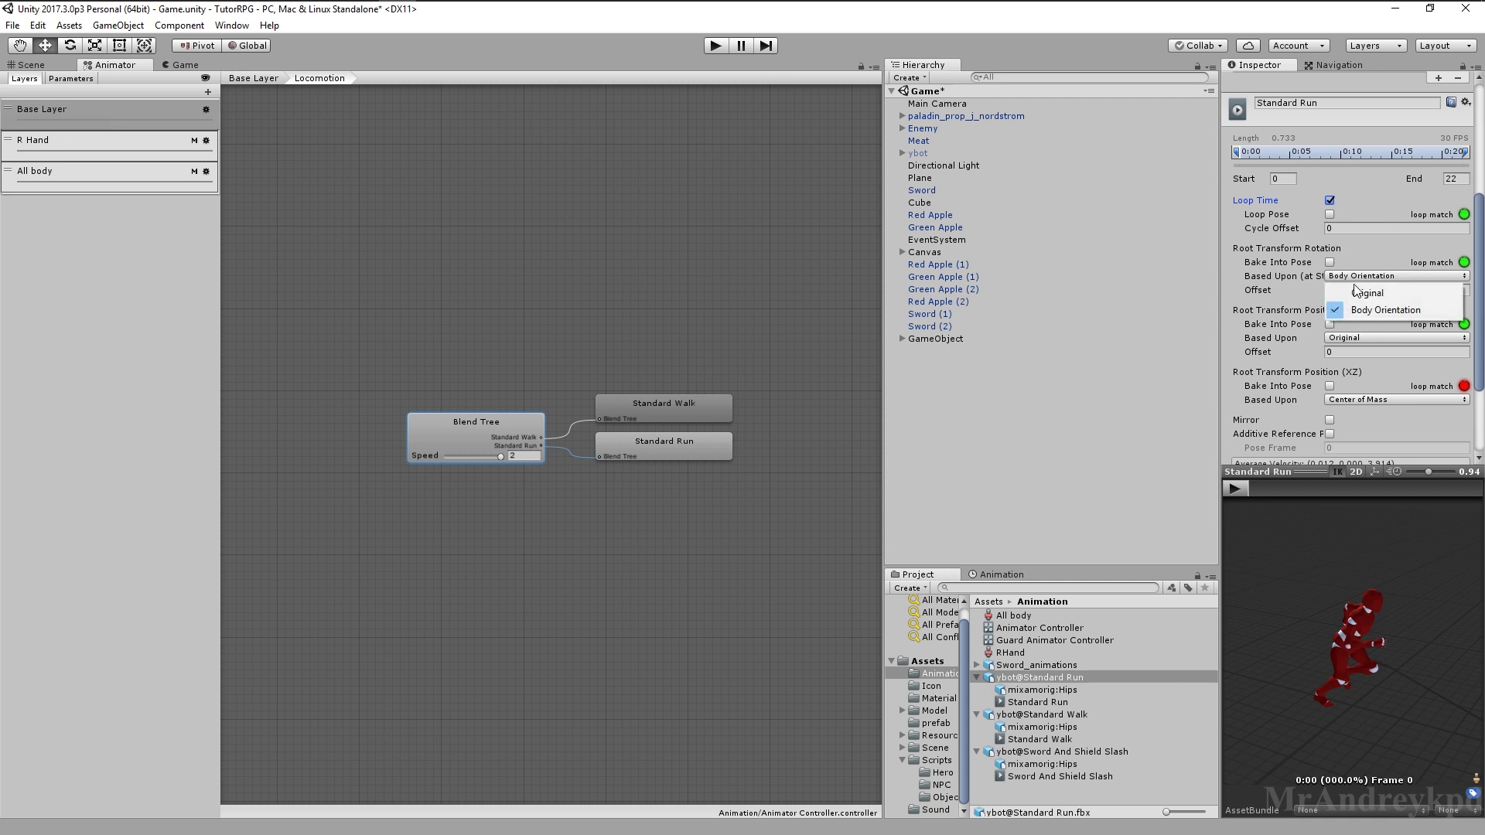
pyautogui.click(1346, 291)
pyautogui.click(1330, 262)
pyautogui.click(1329, 324)
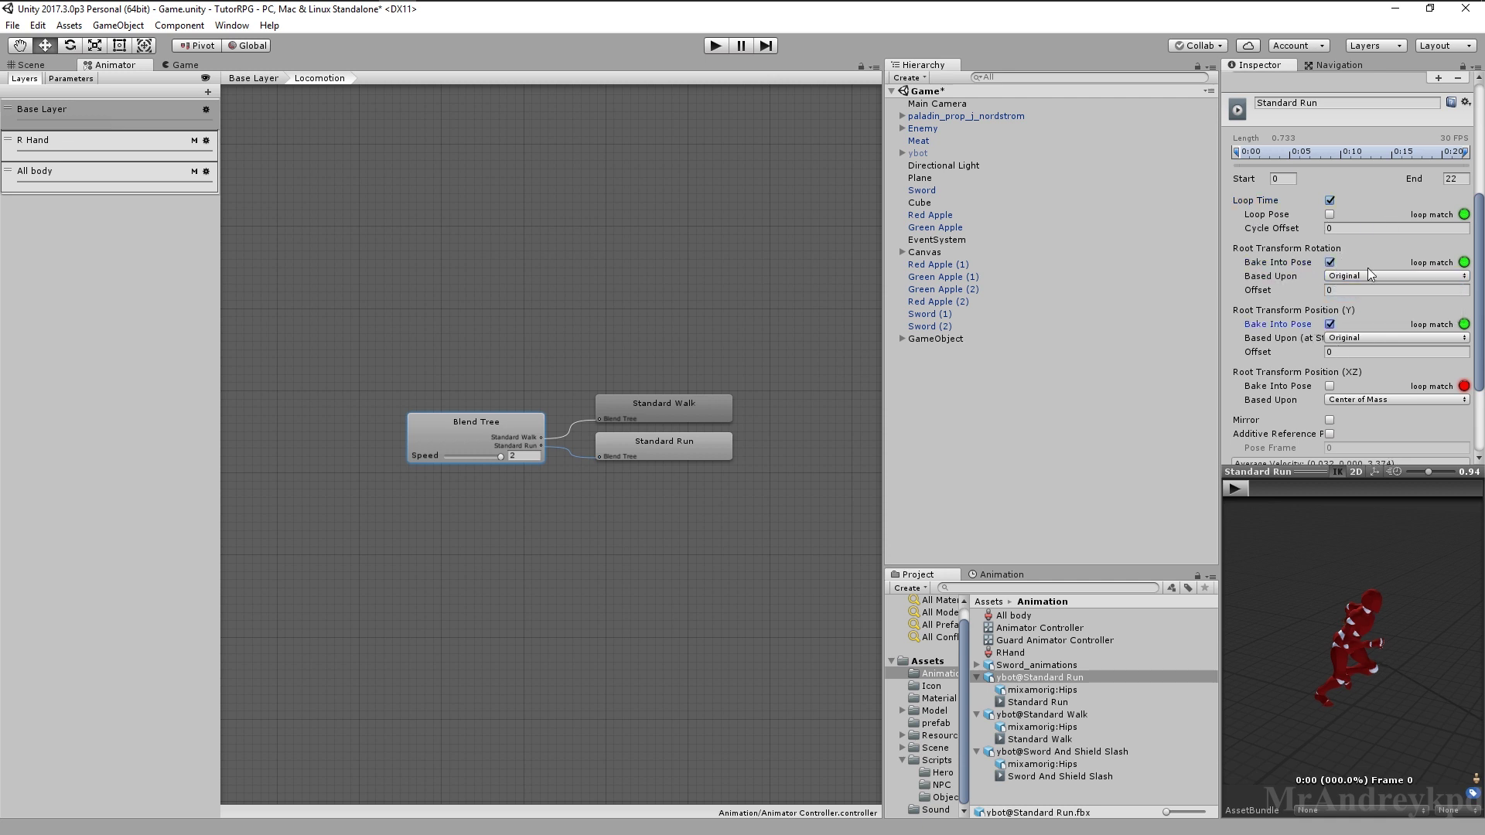
pyautogui.scroll(-3, 1343, 298)
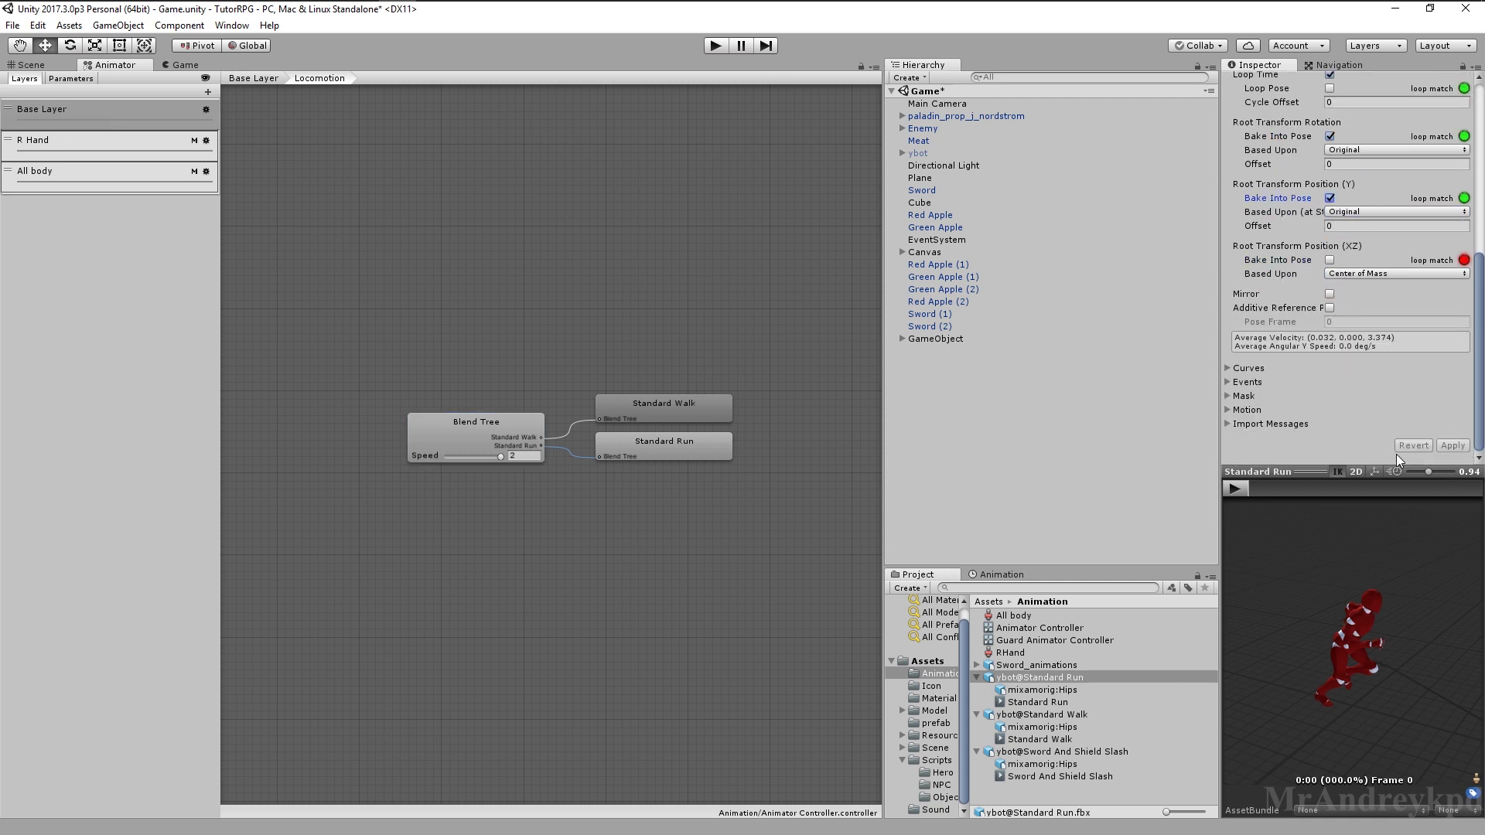
# Review Standard Walk's import settings, then return the Animator to the Base Layer
pyautogui.click(1044, 715)
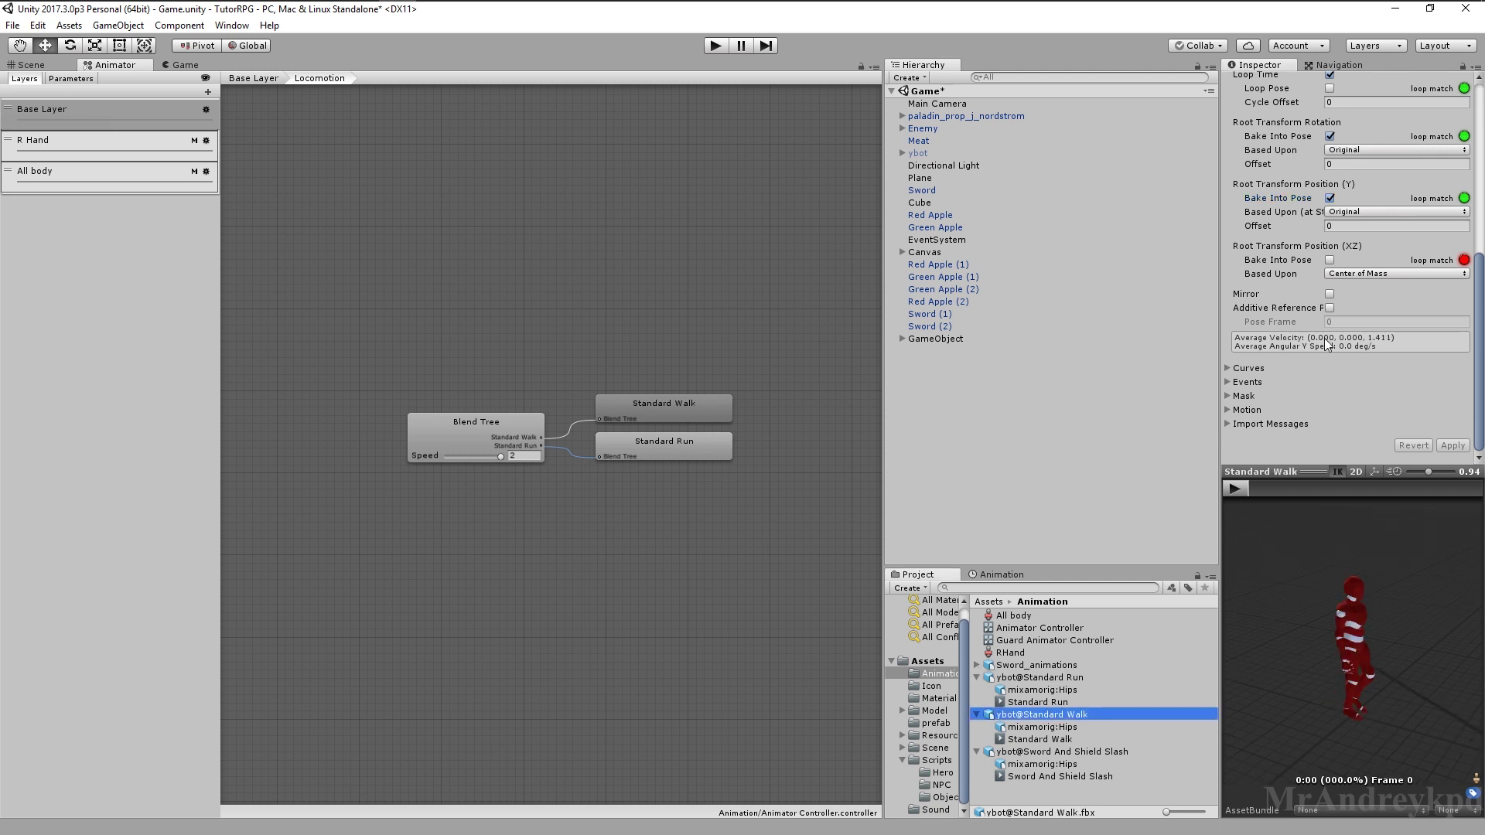
pyautogui.scroll(3, 1325, 344)
pyautogui.scroll(-3, 1325, 344)
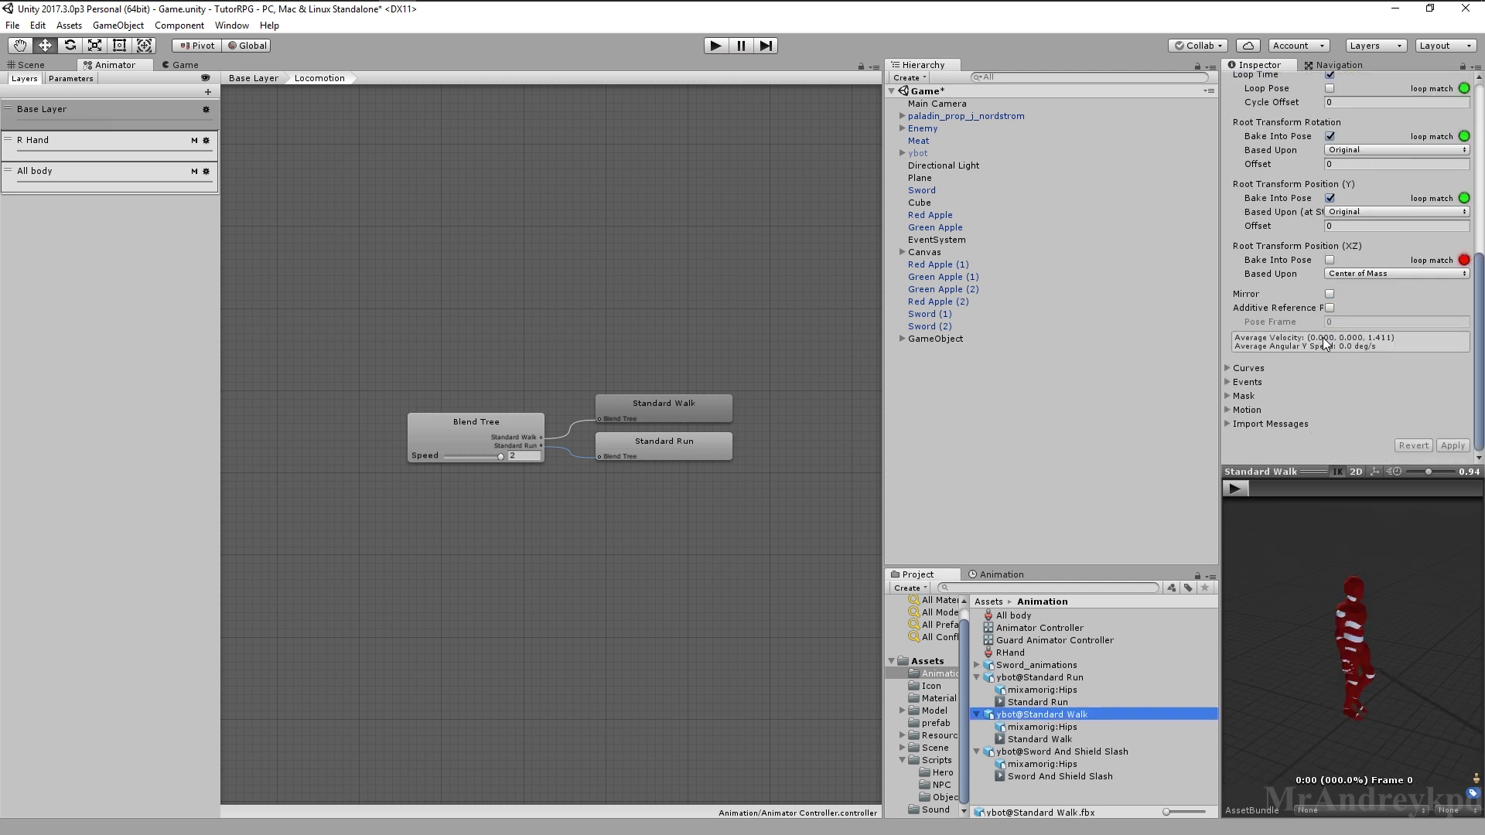
pyautogui.click(467, 433)
pyautogui.click(265, 80)
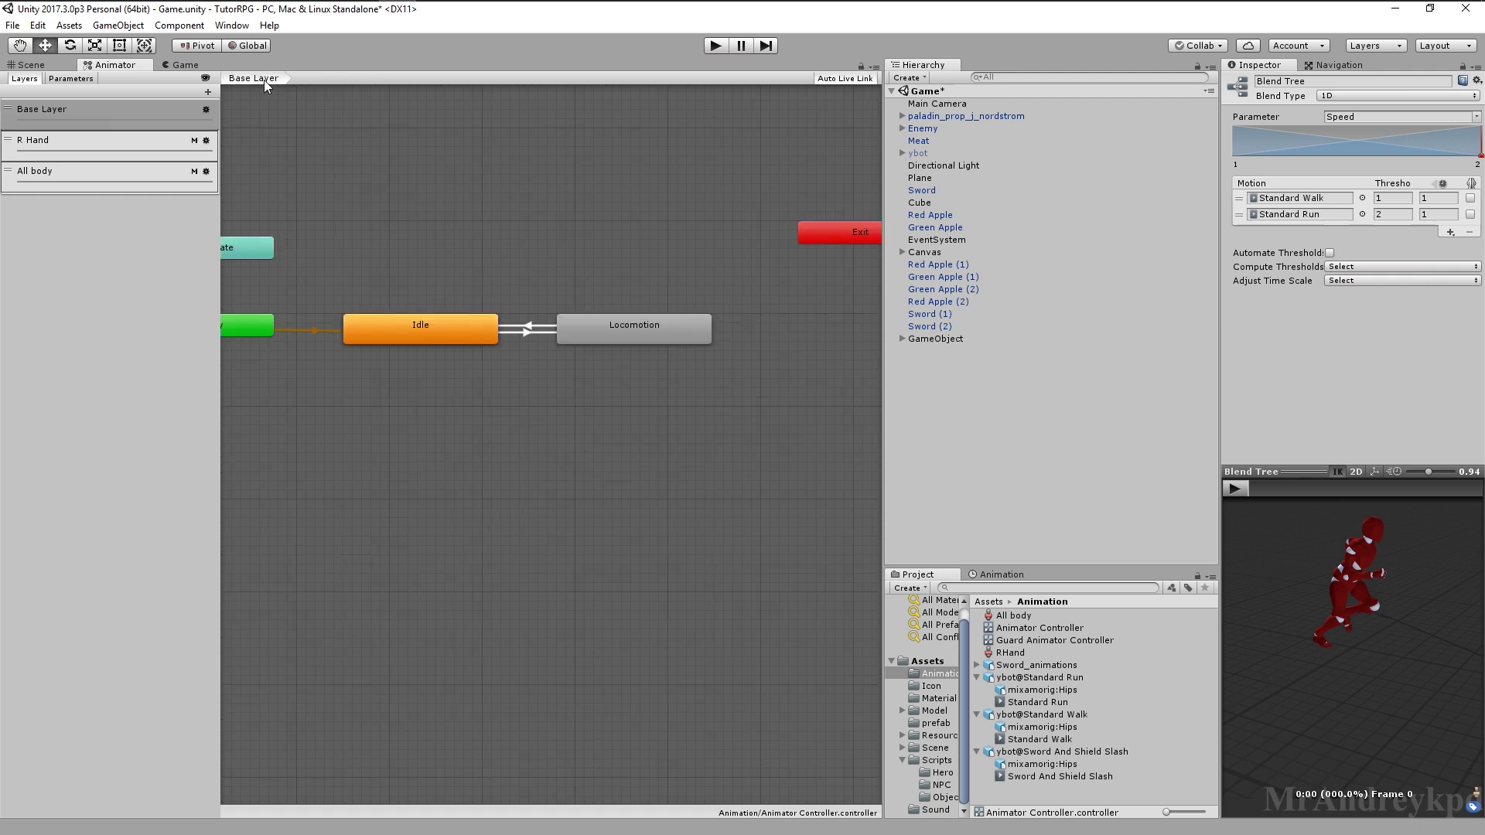
pyautogui.click(70, 78)
pyautogui.click(24, 78)
# Select the paladin hero in the Scene view and expand its Hero Controller component
pyautogui.click(31, 64)
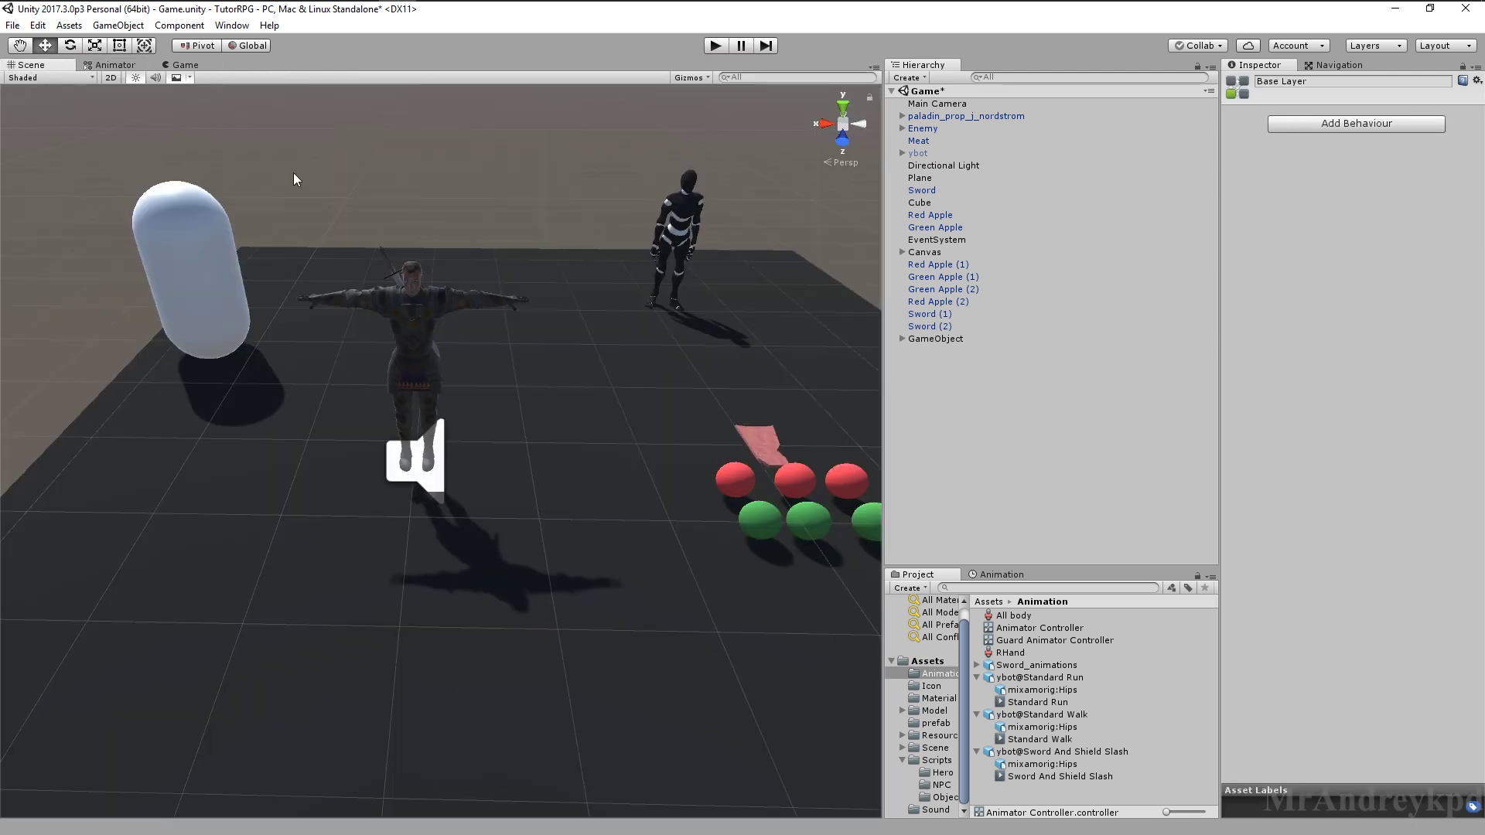
pyautogui.click(405, 328)
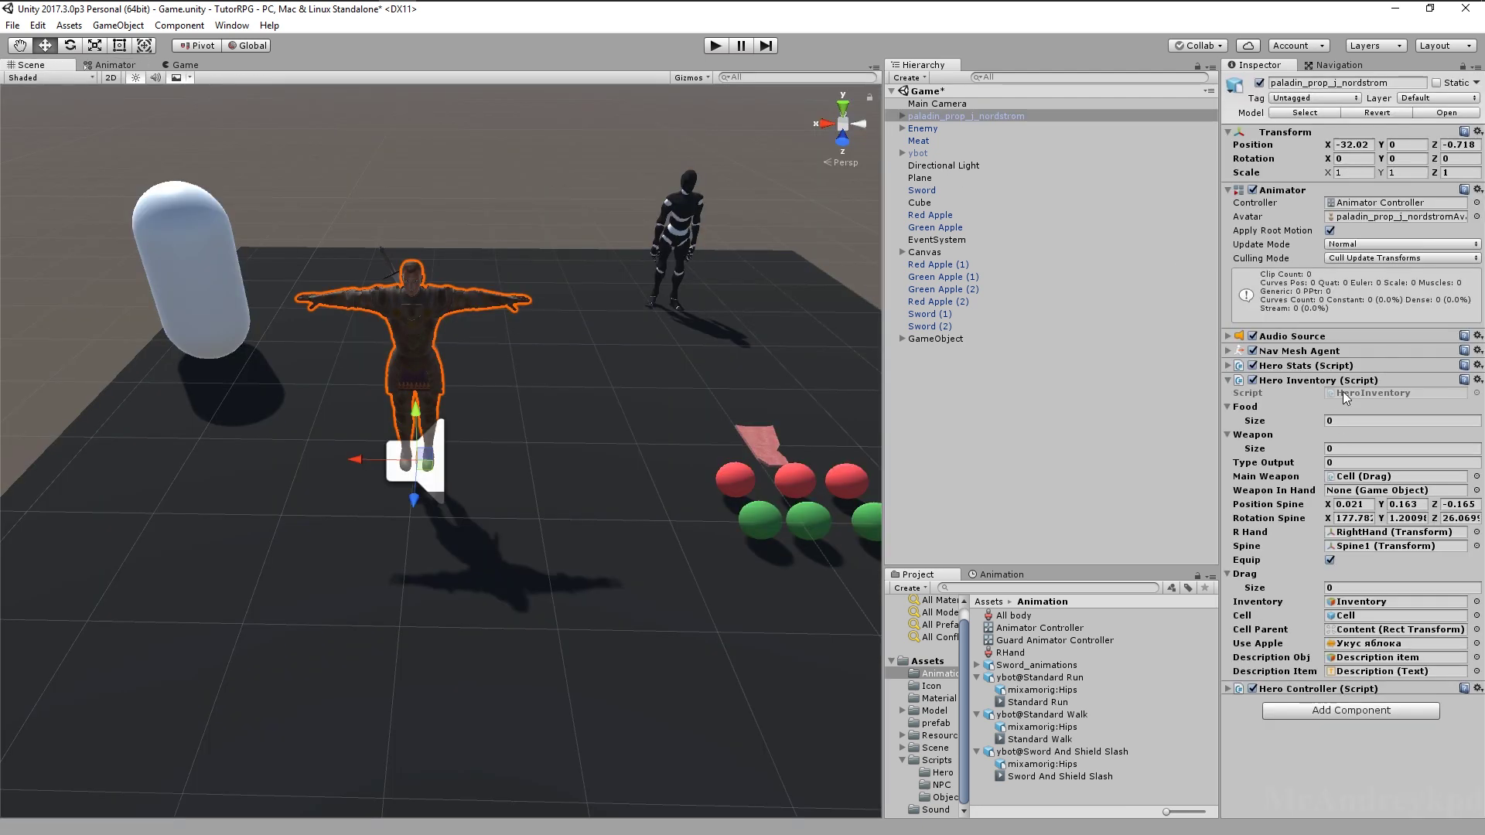
pyautogui.click(1328, 690)
# Open HeroController.cs in Visual Studio and scroll up to the field declarations
pyautogui.doubleClick(1373, 702)
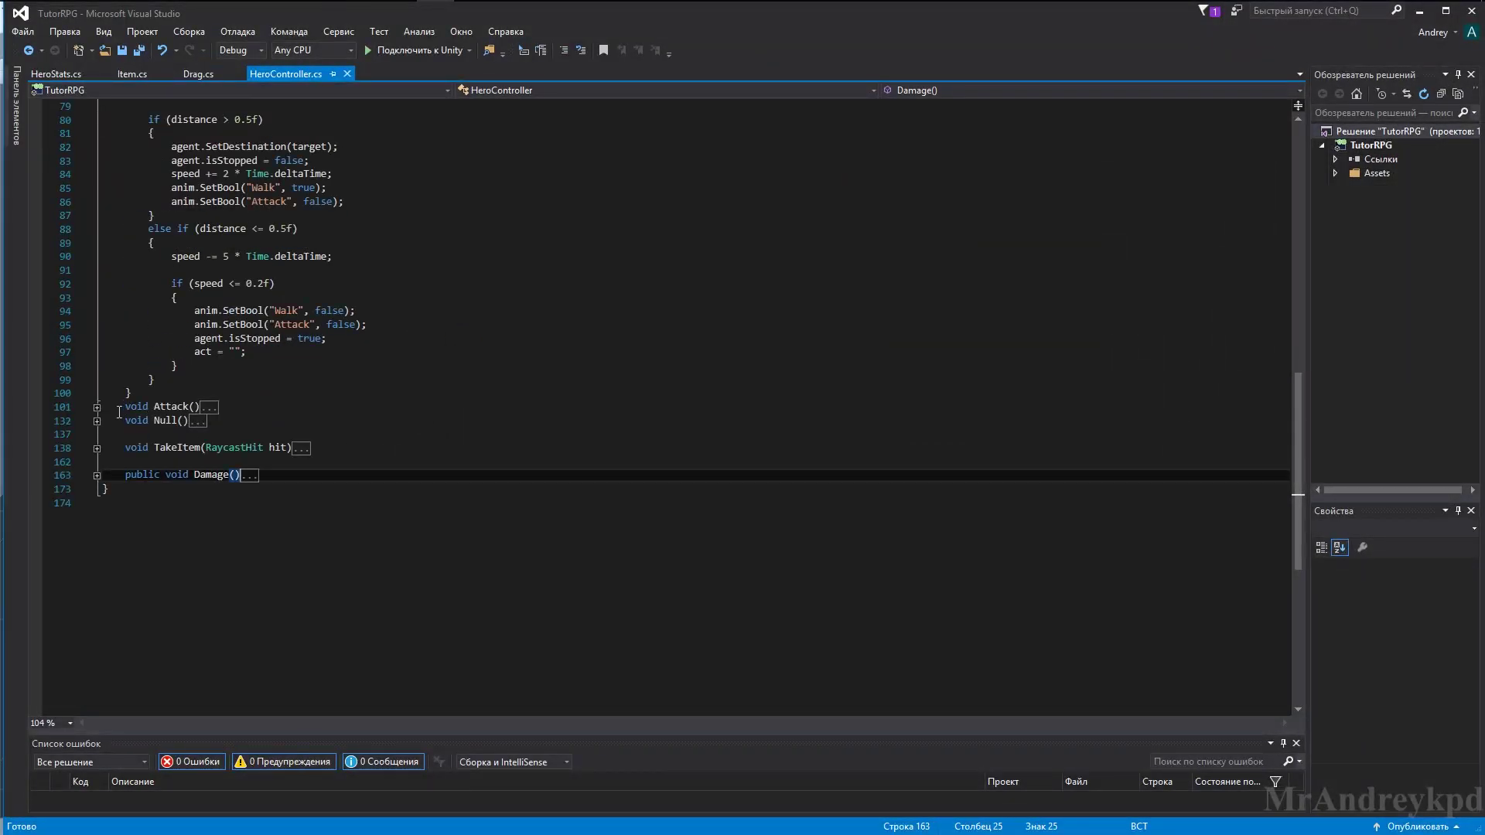
pyautogui.scroll(4, 237, 454)
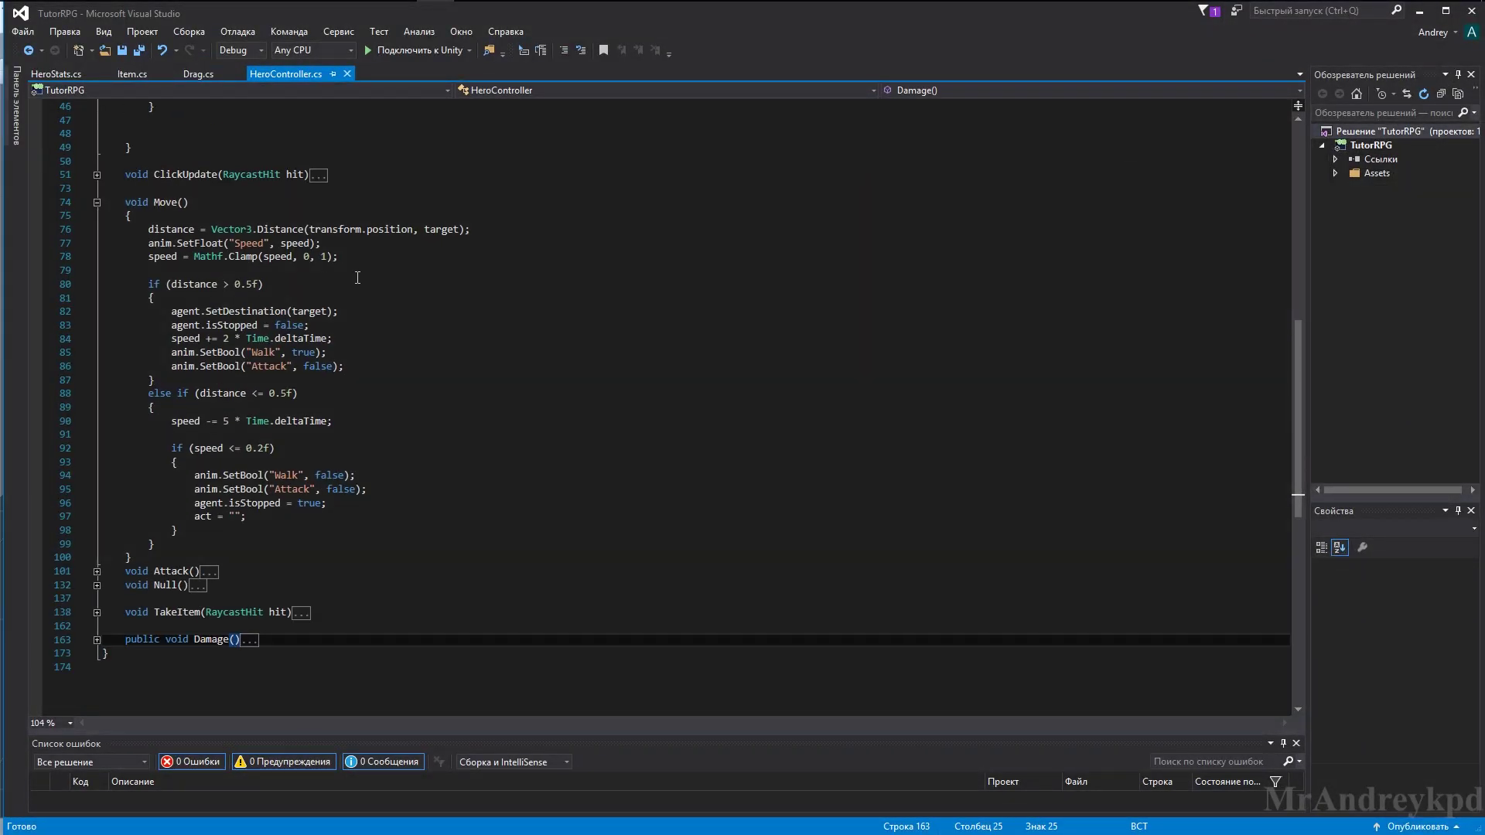
pyautogui.scroll(4, 363, 287)
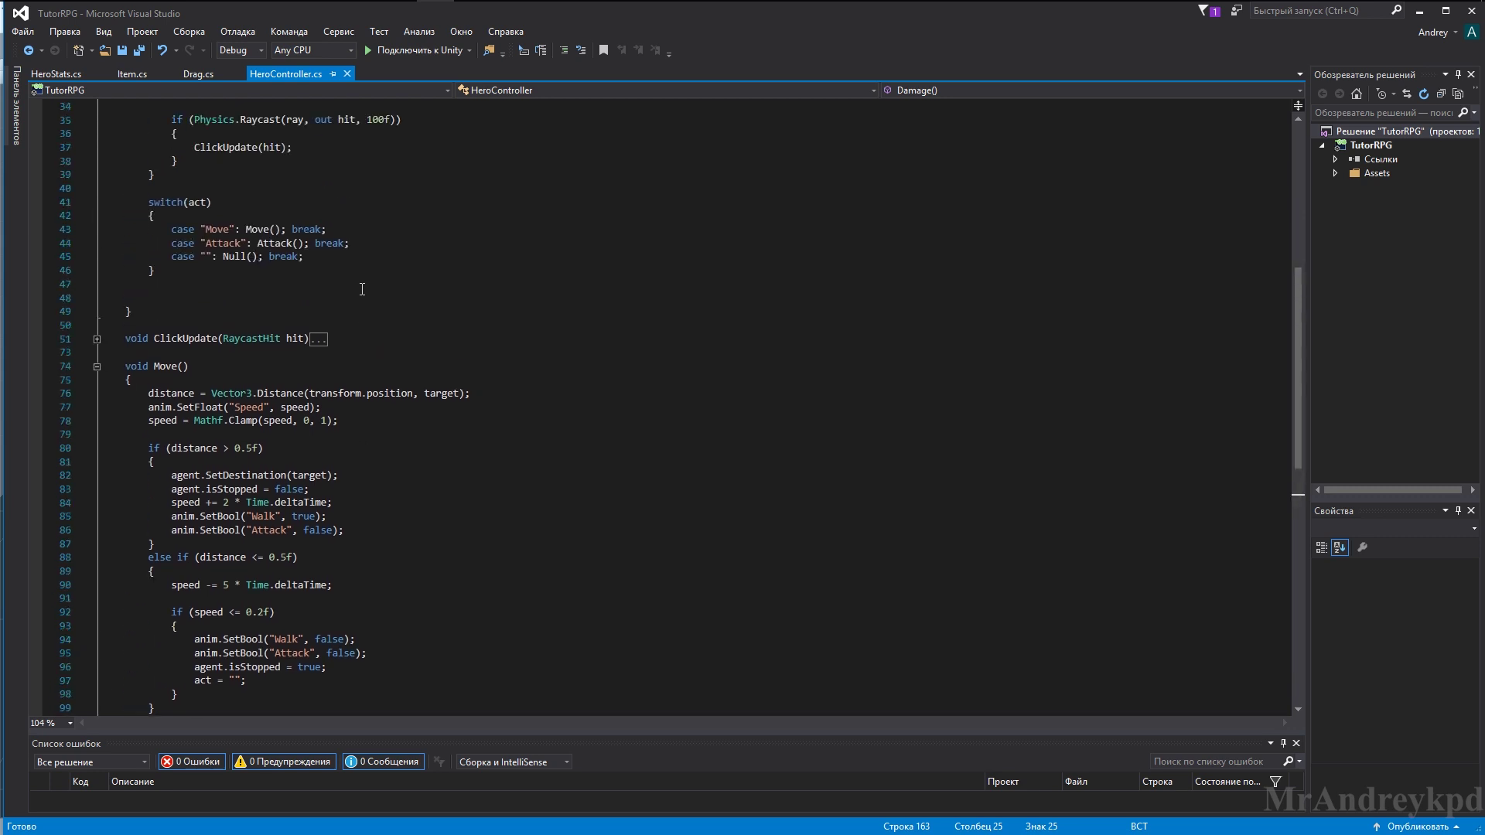
pyautogui.scroll(5, 355, 290)
pyautogui.scroll(6, 346, 293)
# Add 'public float maxSpeed;' below the speed field and save the script
pyautogui.click(252, 250)
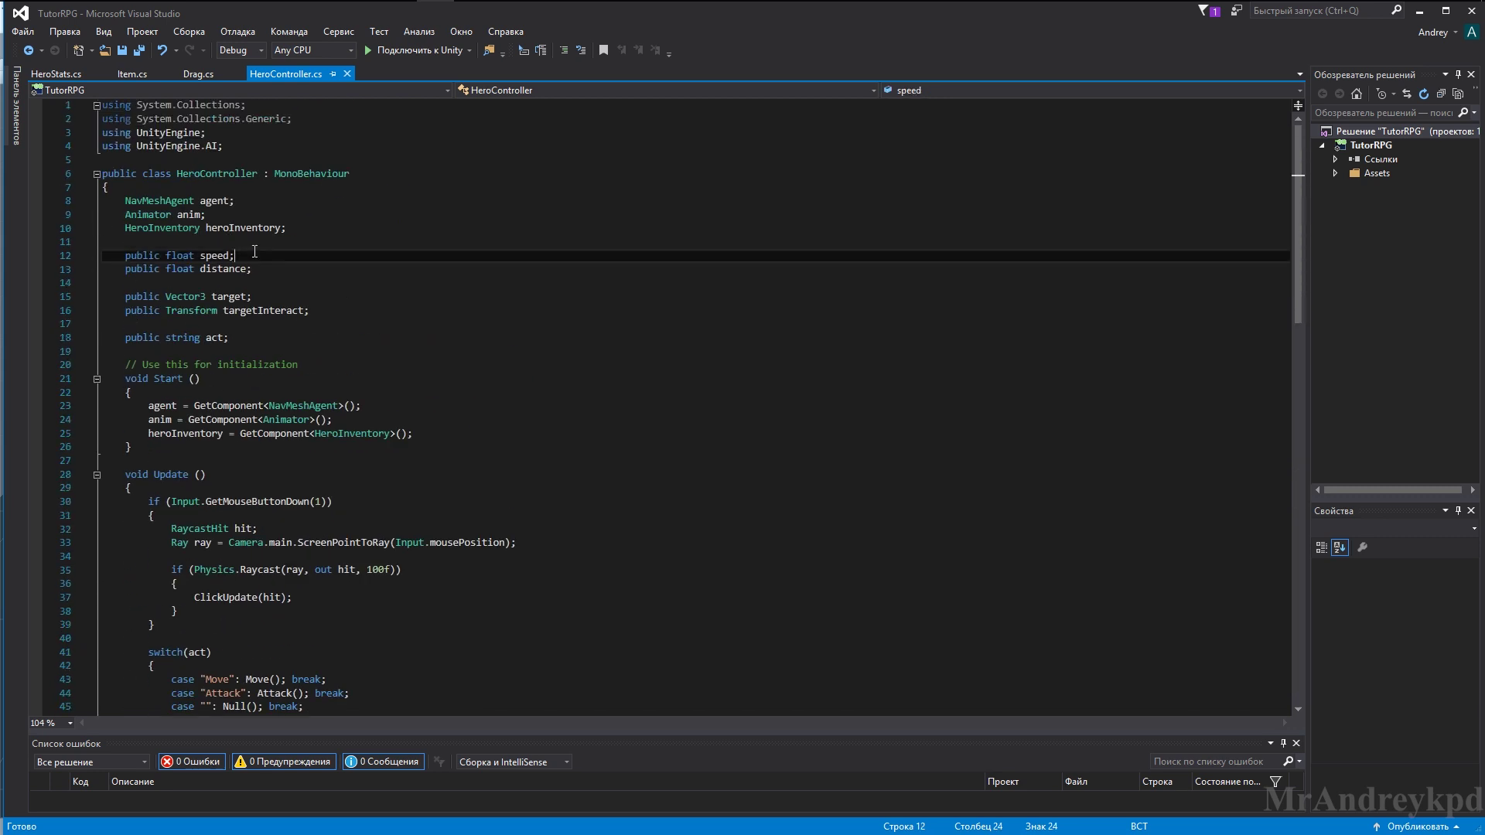
pyautogui.press('Return')
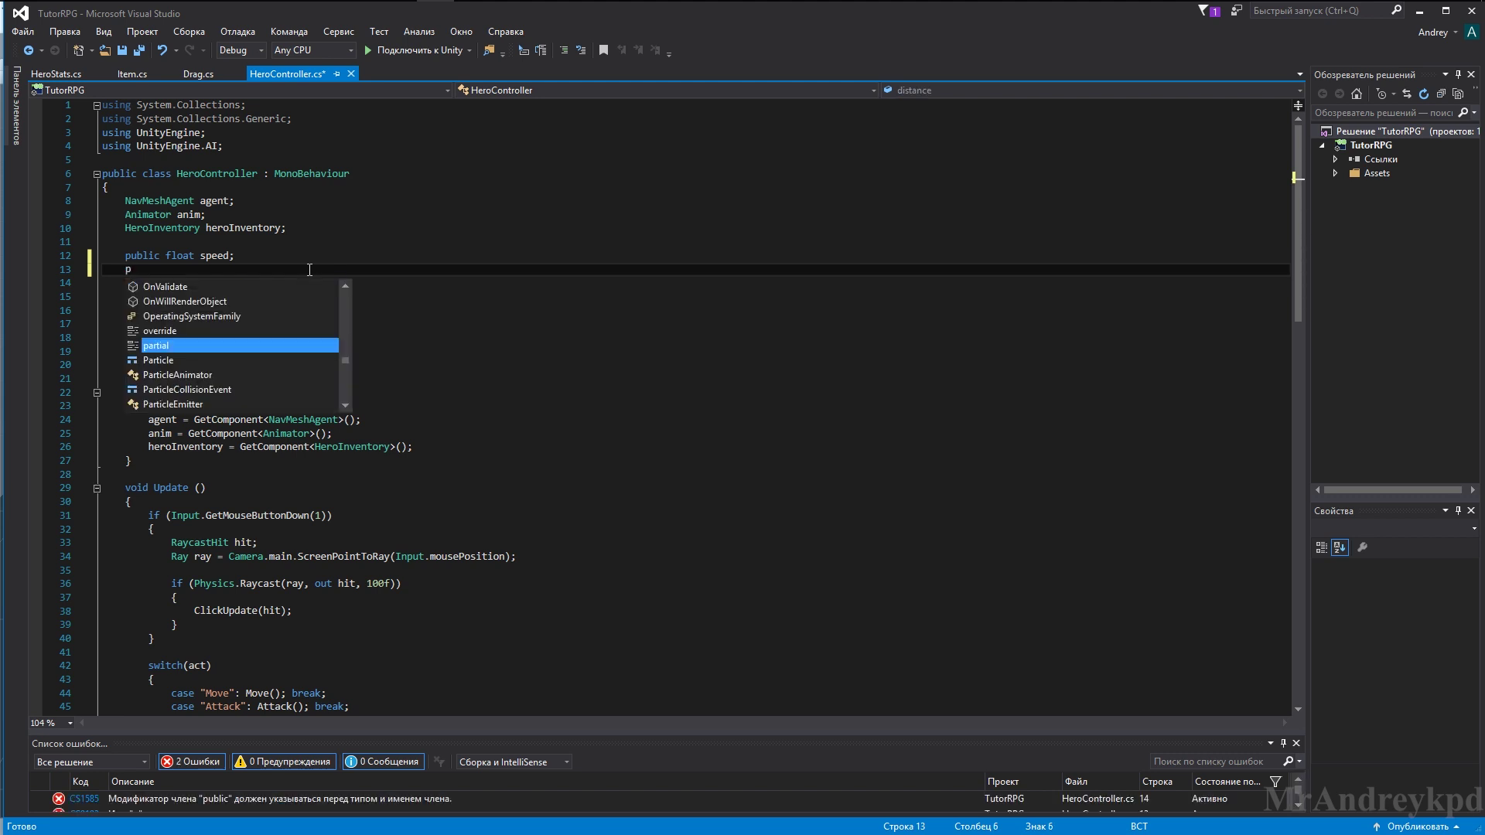
pyautogui.write('public float a')
pyautogui.press('BackSpace')
pyautogui.write('maxSpeed;')
pyautogui.hotkey('ctrl', 's')
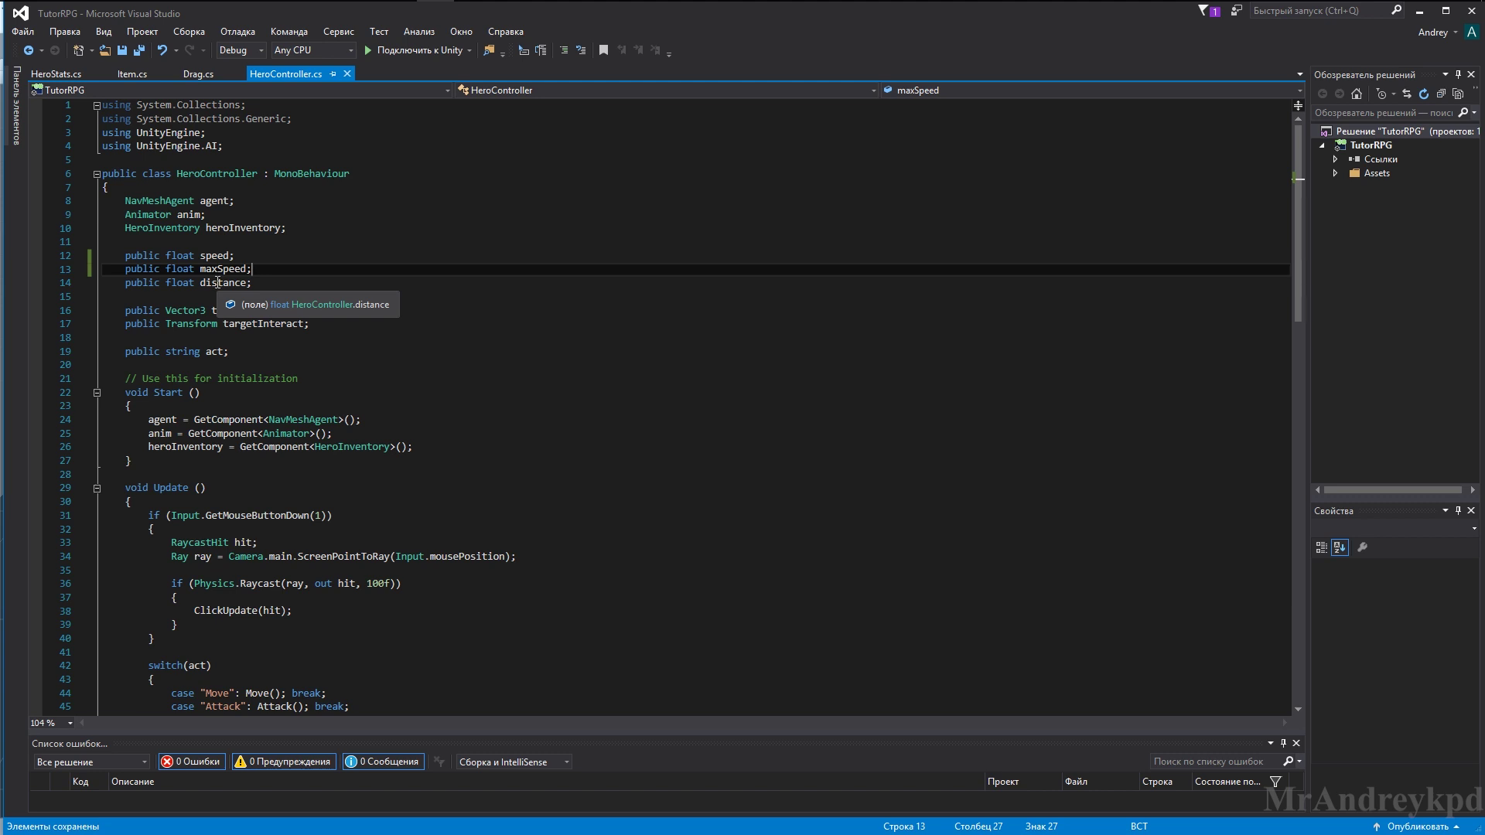
pyautogui.scroll(-18, 232, 286)
pyautogui.scroll(3, 244, 292)
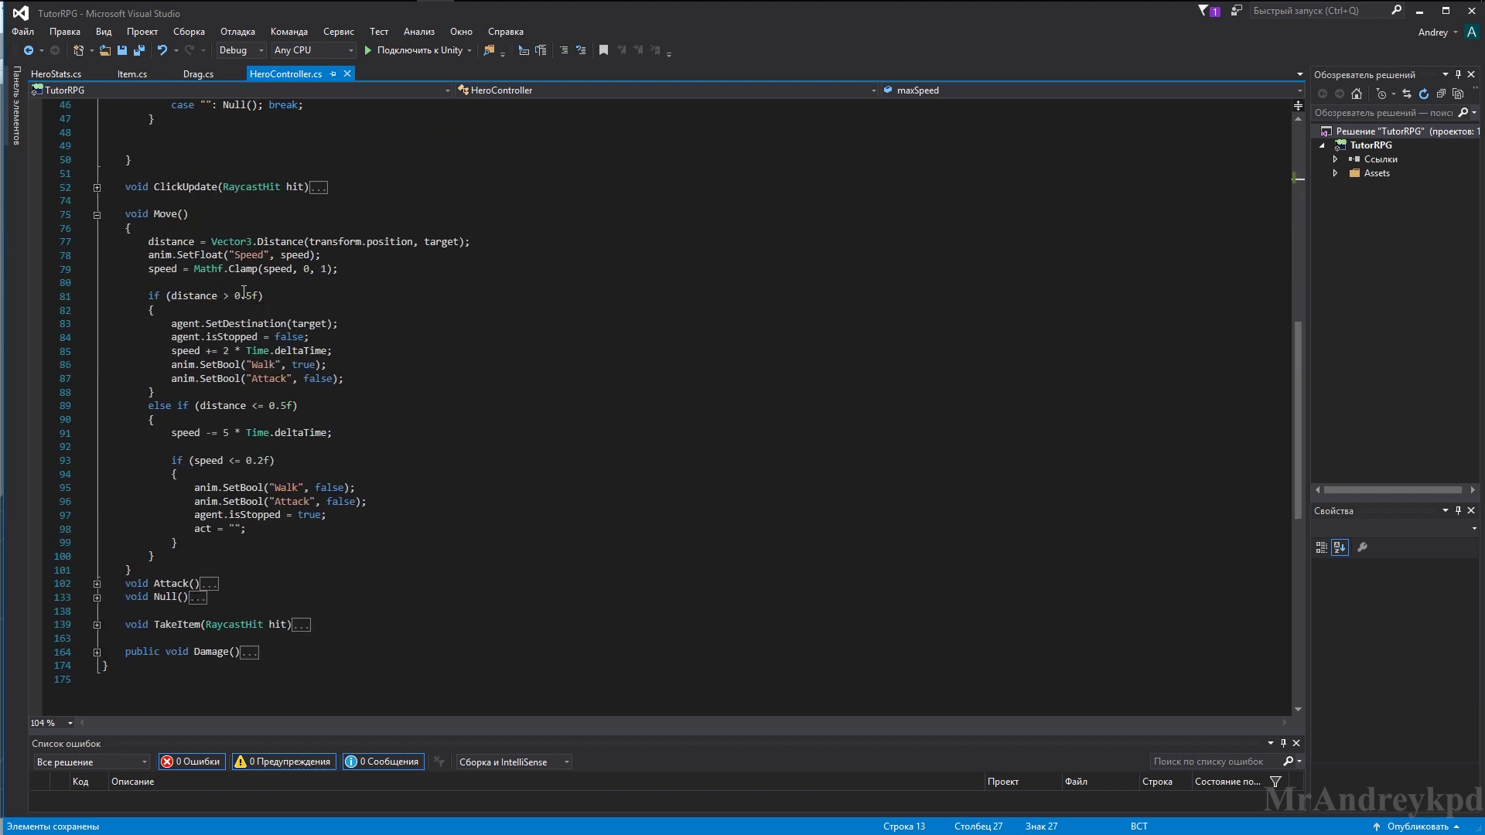
# Change both 0.5f distance thresholds in Move() to 0.6f
pyautogui.click(247, 295)
pyautogui.press('Delete')
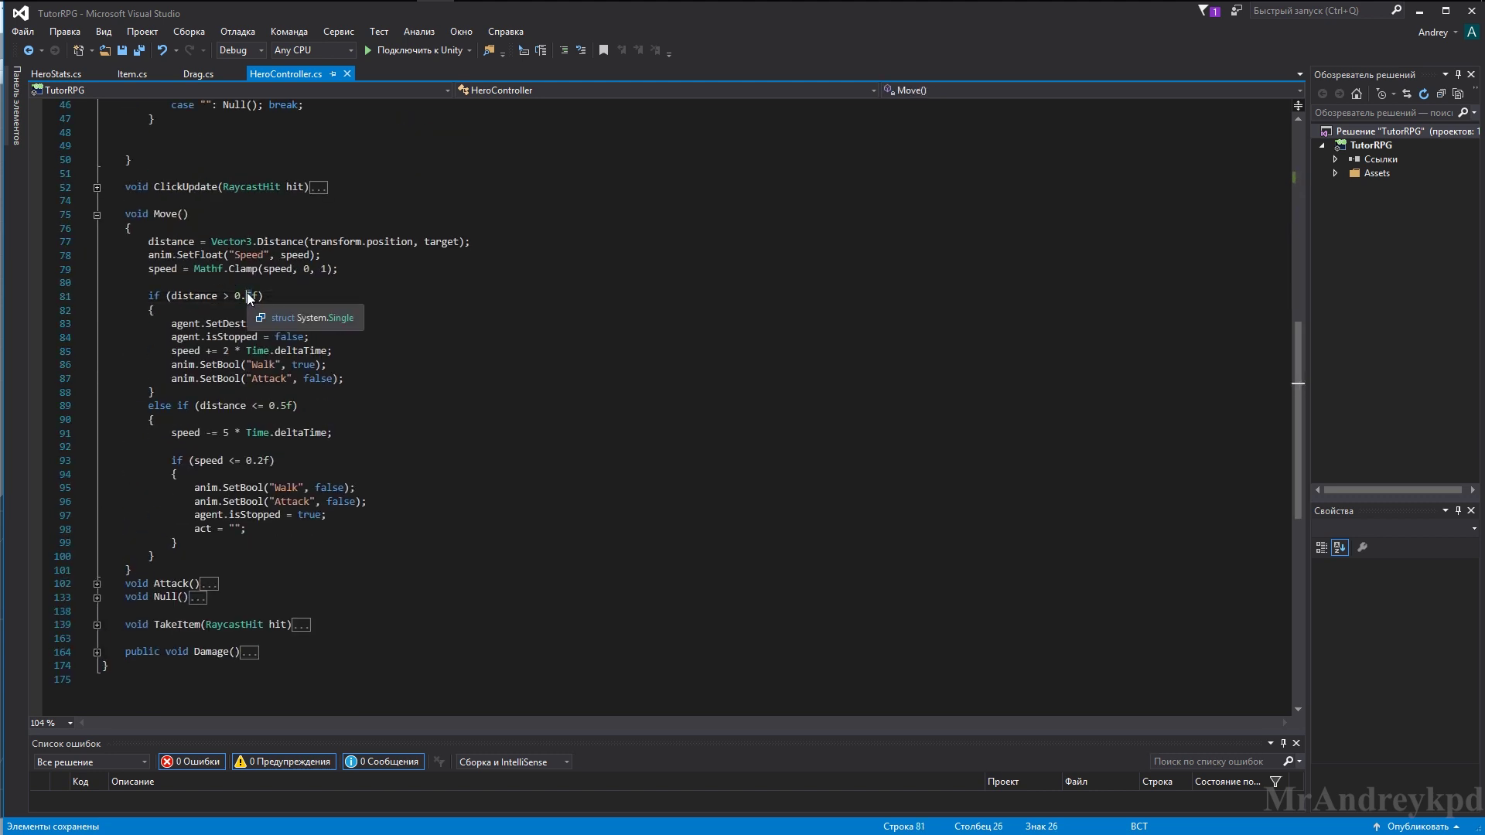
pyautogui.write('6')
pyautogui.click(282, 406)
pyautogui.press('Delete')
pyautogui.write('6')
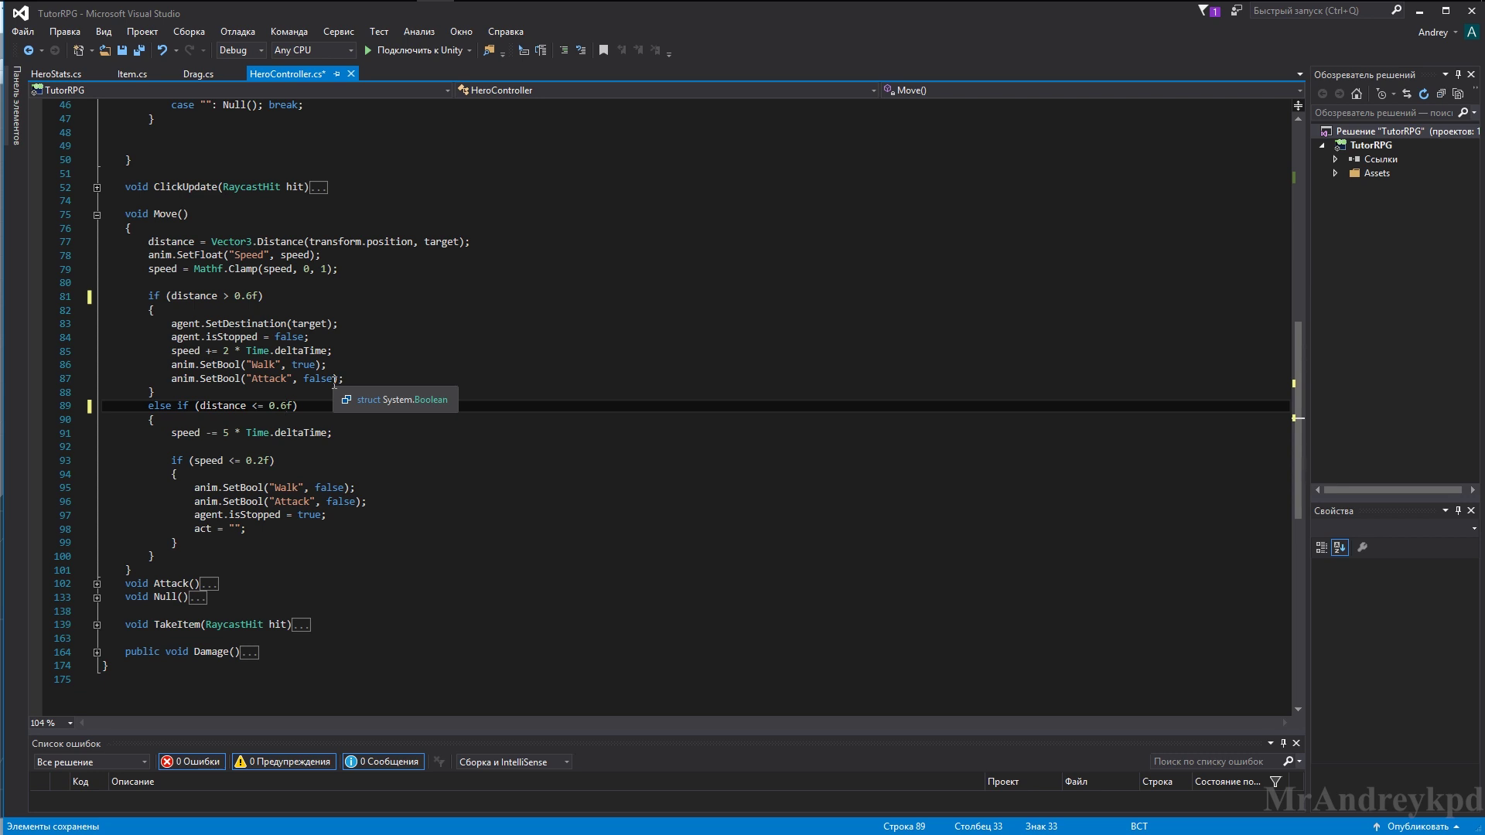
pyautogui.moveTo(172, 295); pyautogui.dragTo(260, 296)
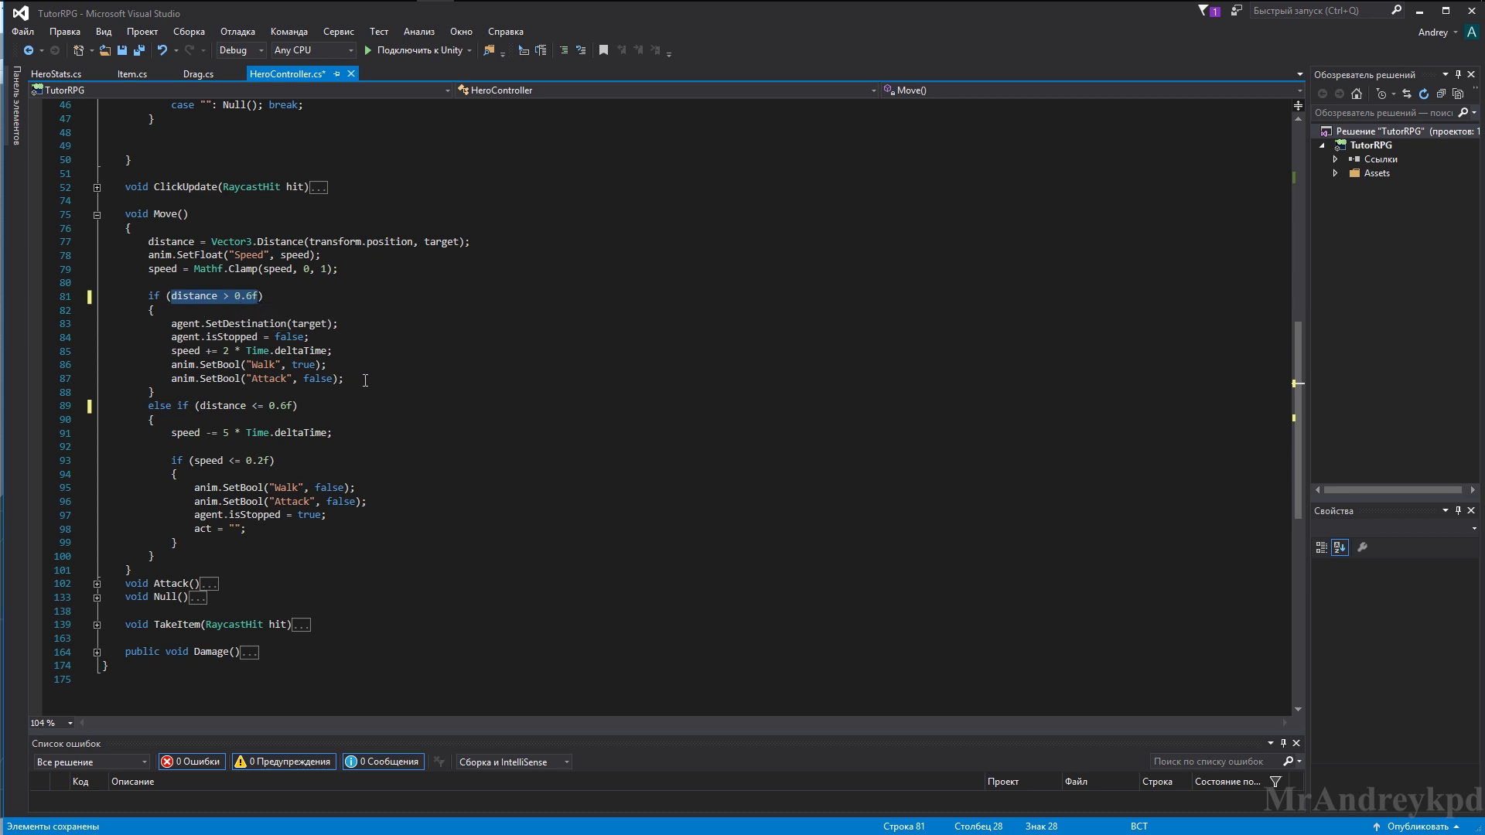
pyautogui.doubleClick(180, 350)
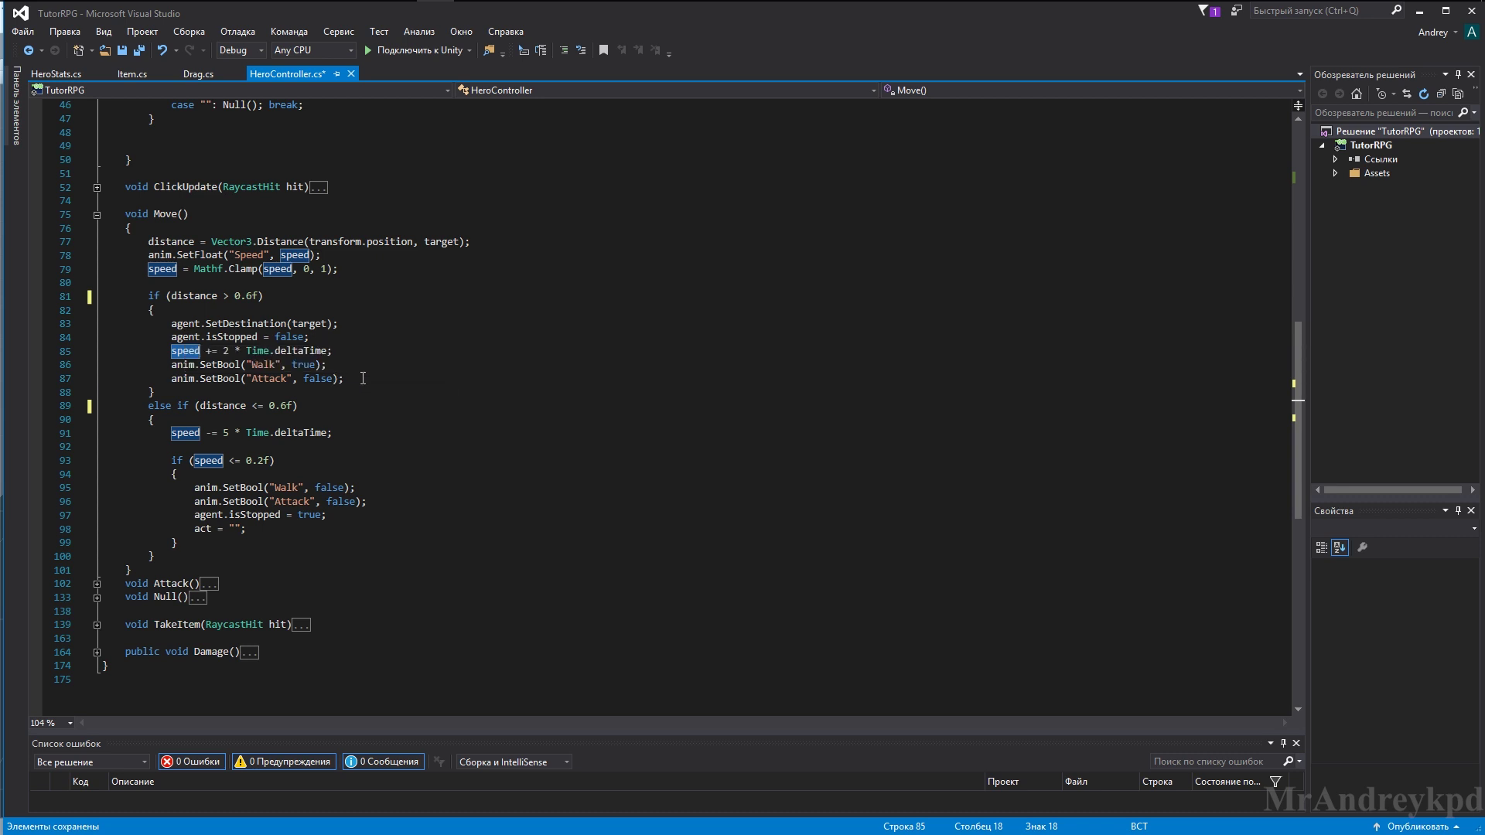
# Add 'if(distance >= 1.2f)' with 'speed += 10 * Time.deltaTime;', then 'else if(distance < 1.2f)'
pyautogui.click(363, 378)
pyautogui.press('Return')
pyautogui.press('Return')
pyautogui.press('Return')
pyautogui.press('Up')
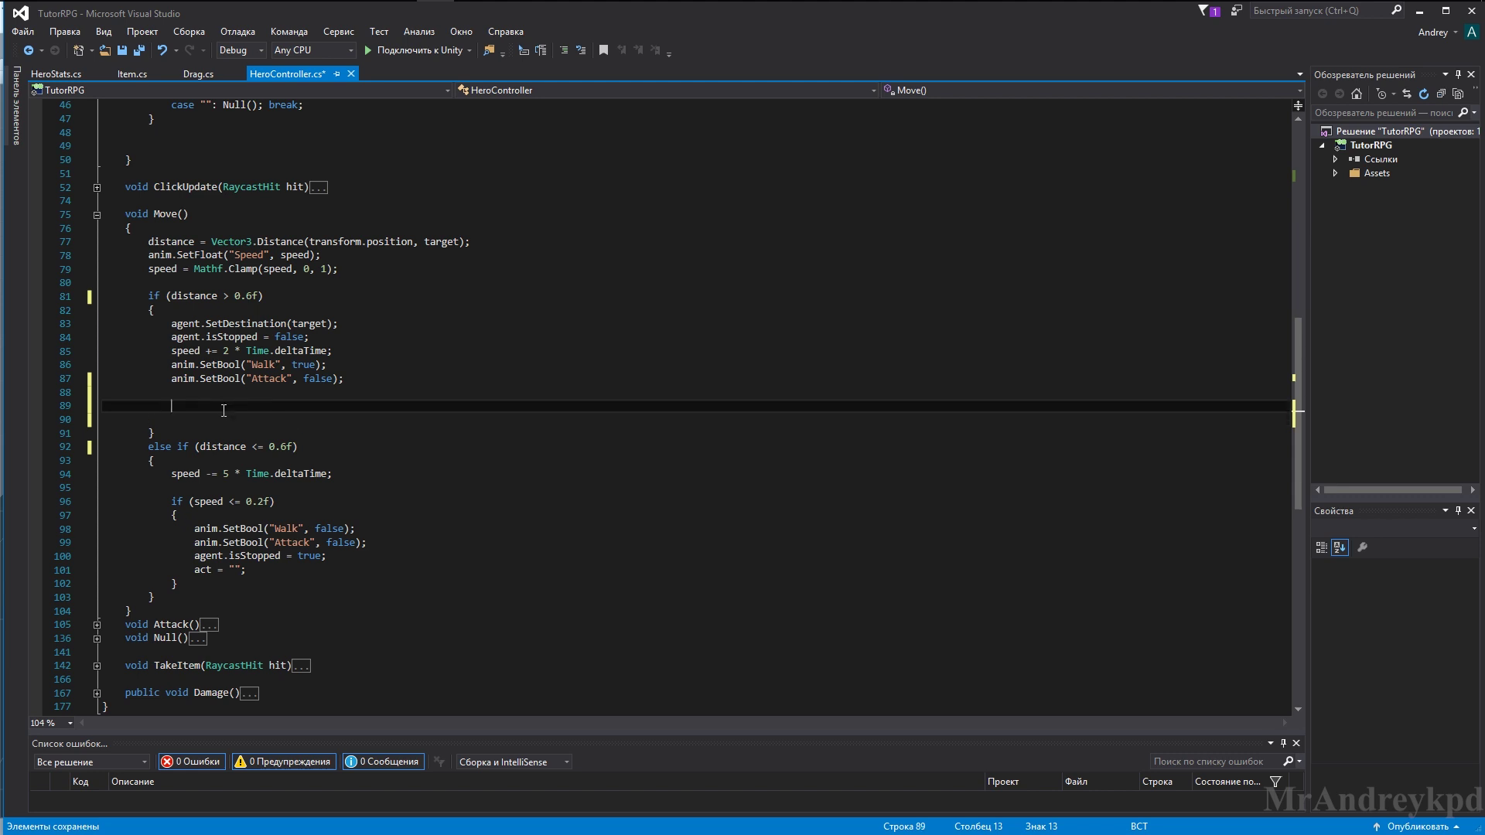
pyautogui.write('if(dis')
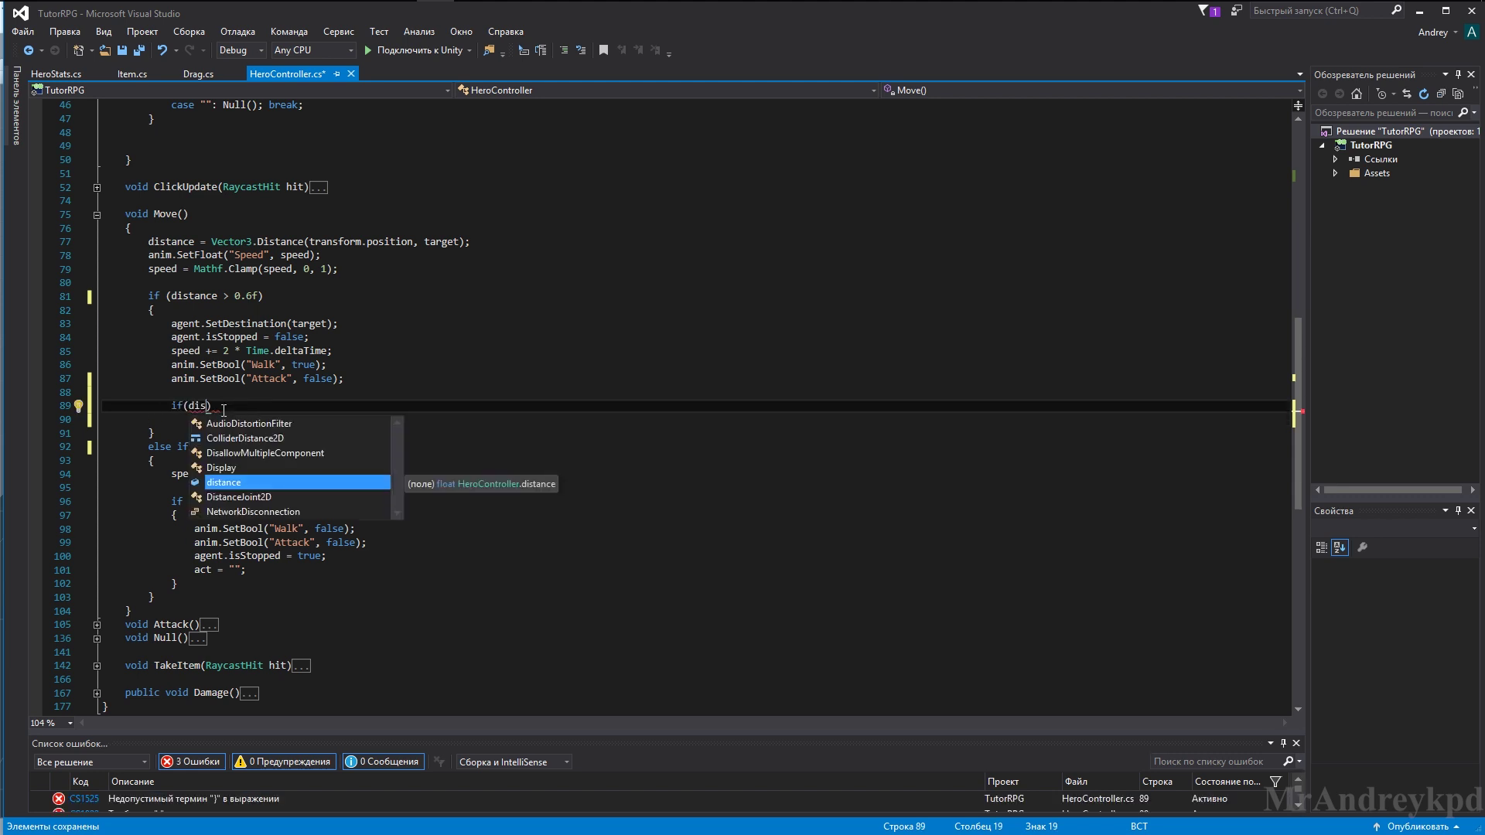
pyautogui.write('tance >=')
pyautogui.write(' 1.2f)')
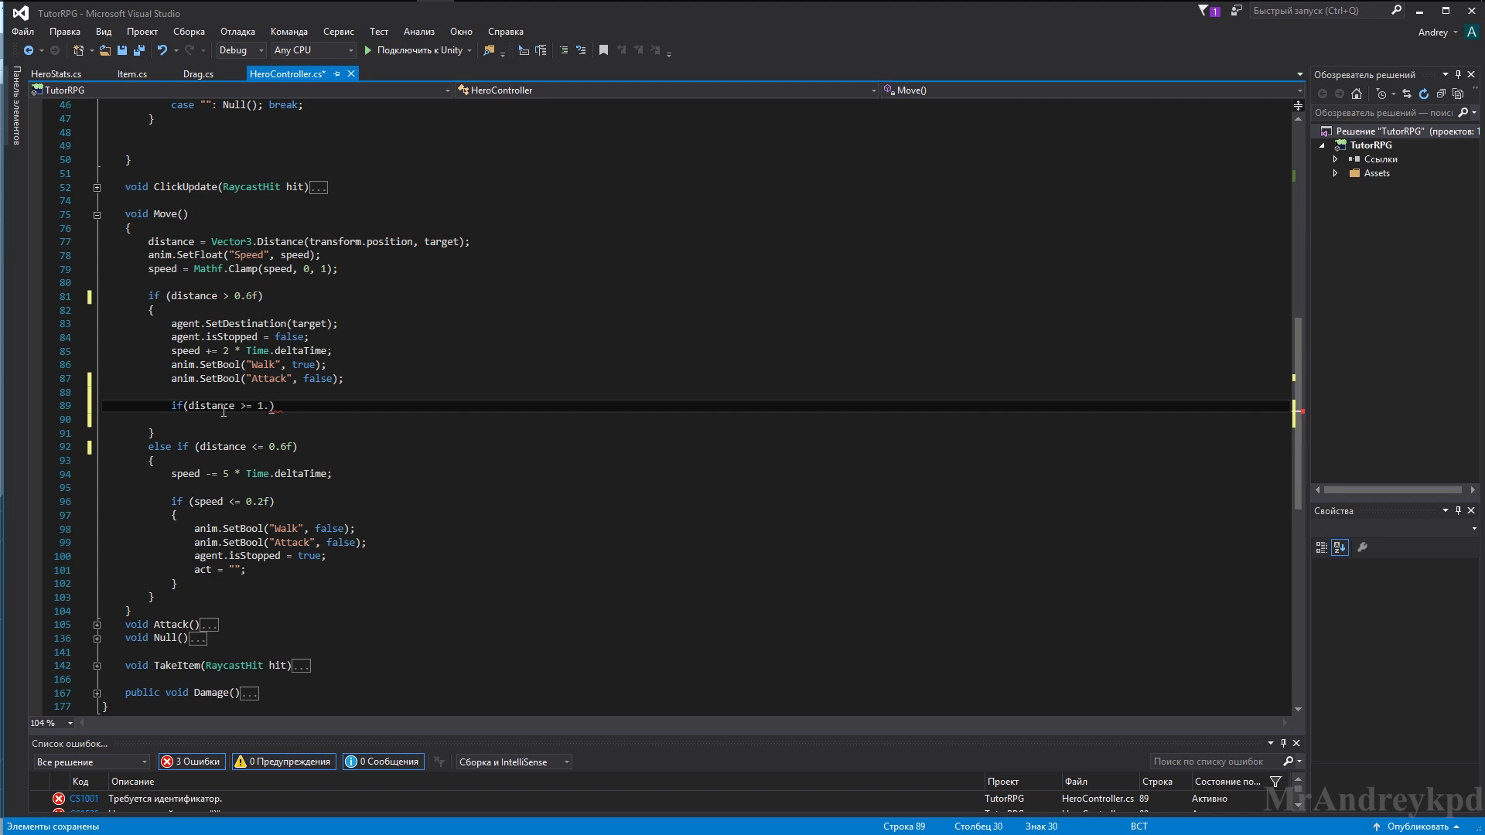
pyautogui.press('Return')
pyautogui.write('speed += 10 * Time.deltaTime;')
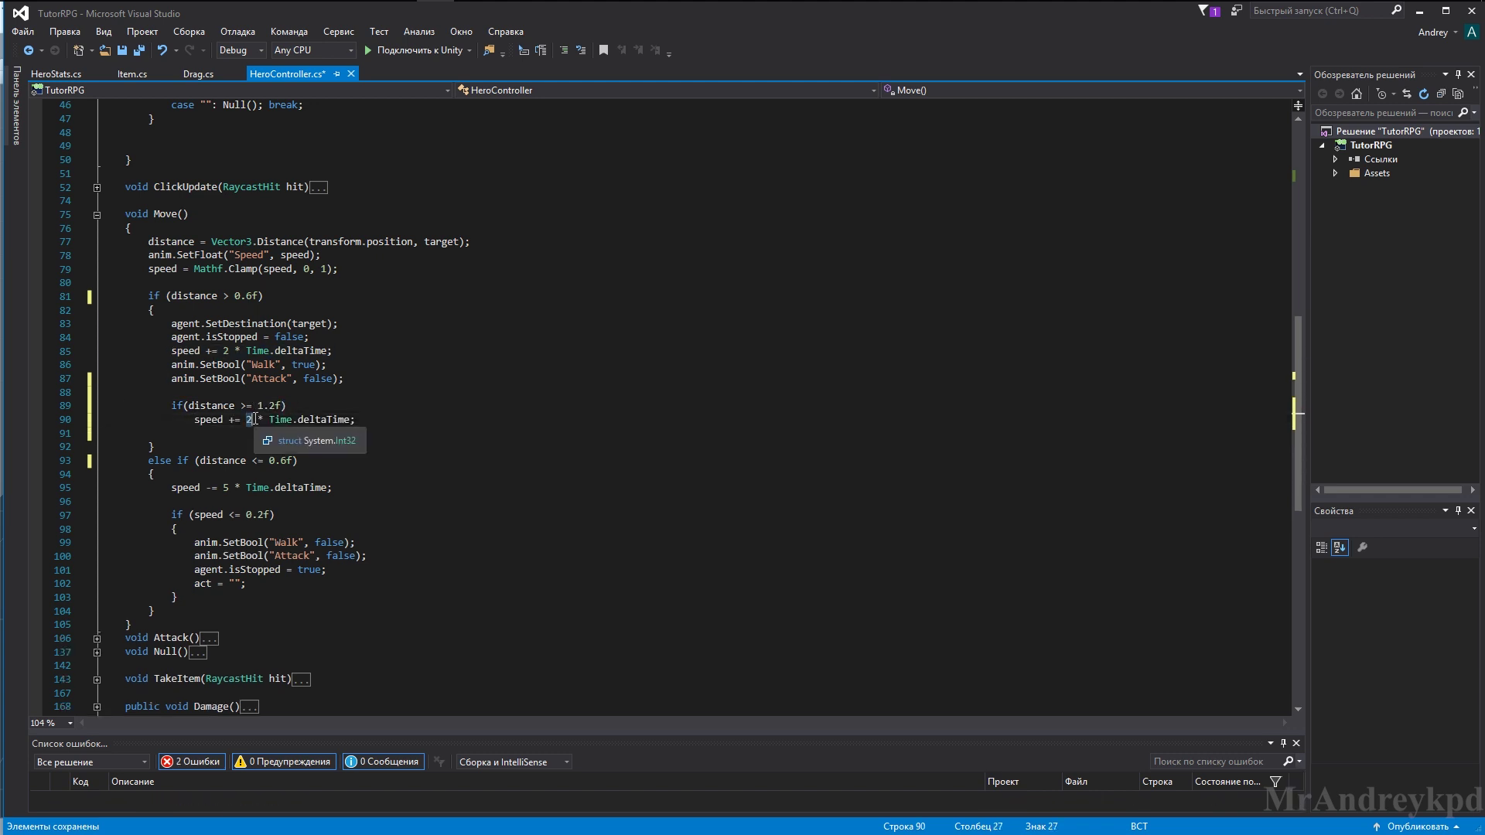
pyautogui.press('Return')
pyautogui.write('else if(distance')
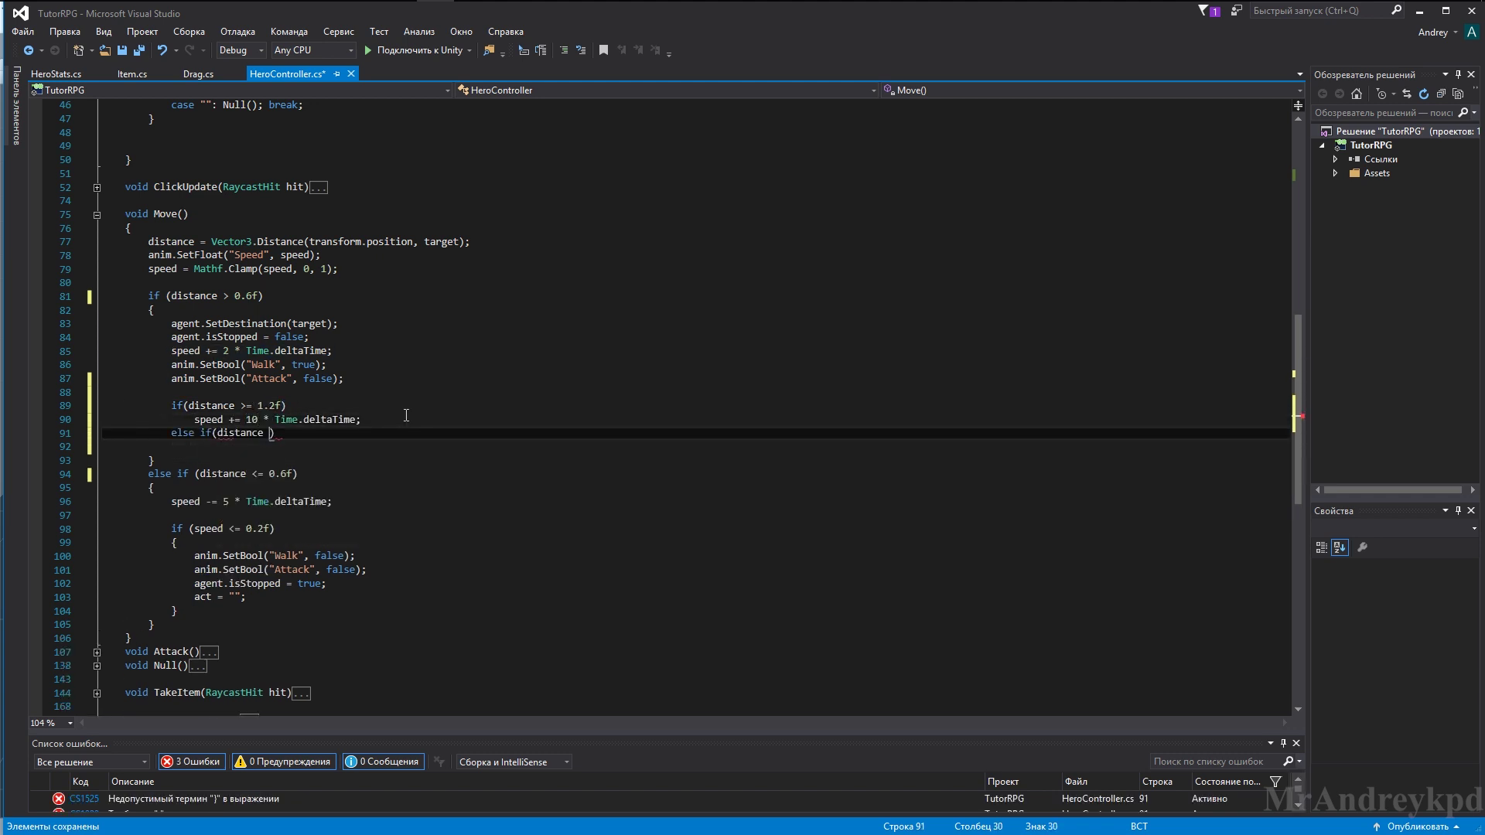
pyautogui.write(' < 1.2f)')
pyautogui.press('Return')
# Give the else-if branch a speed change of 30 * Time.deltaTime, copied from the 10 statement
pyautogui.moveTo(195, 420); pyautogui.dragTo(361, 420)
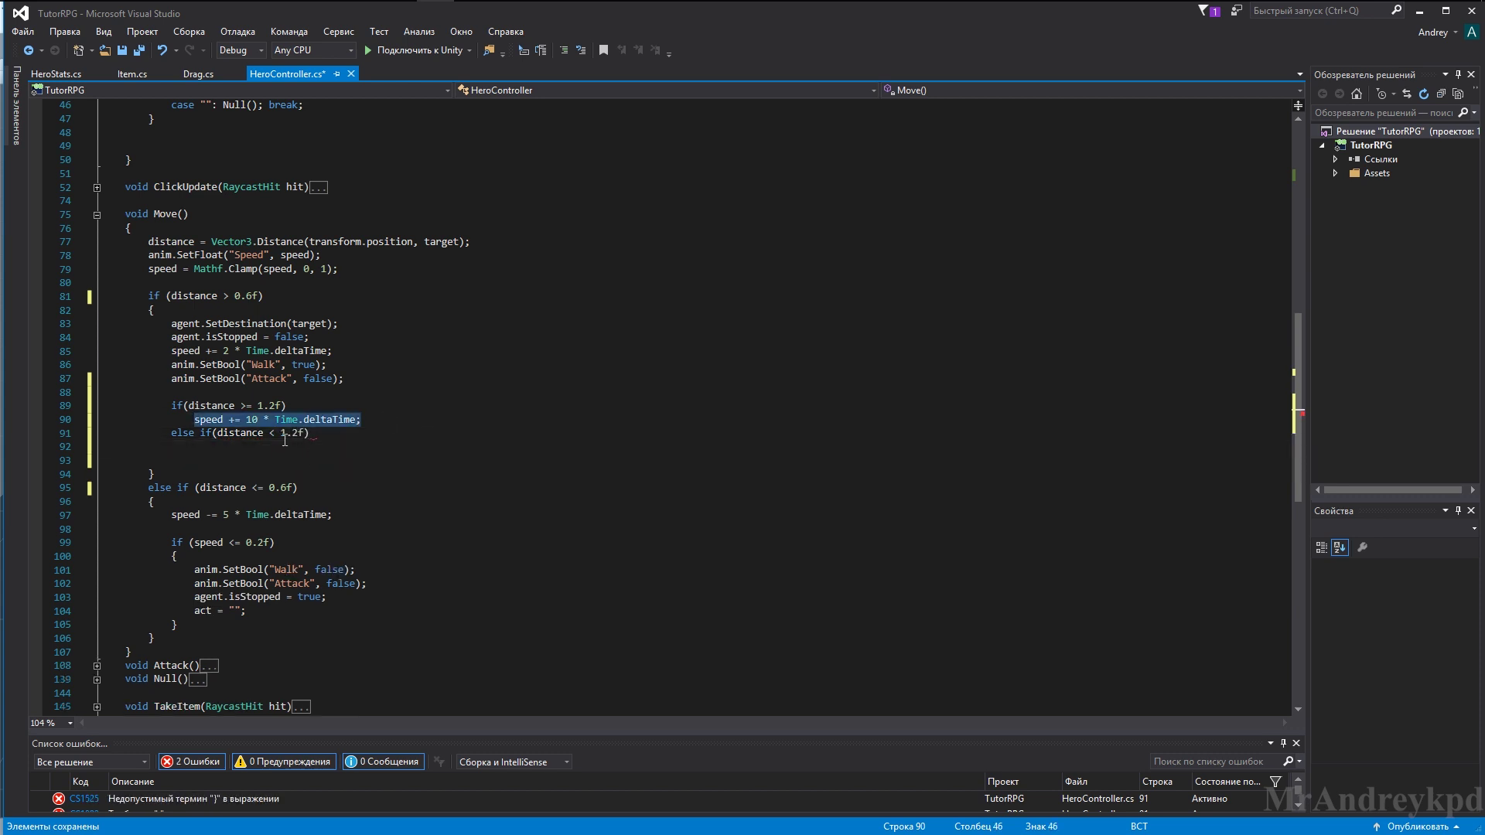
pyautogui.hotkey('ctrl', 'c')
pyautogui.click(344, 446)
pyautogui.hotkey('ctrl', 'v')
pyautogui.click(253, 447)
pyautogui.write('3')
pyautogui.click(329, 446)
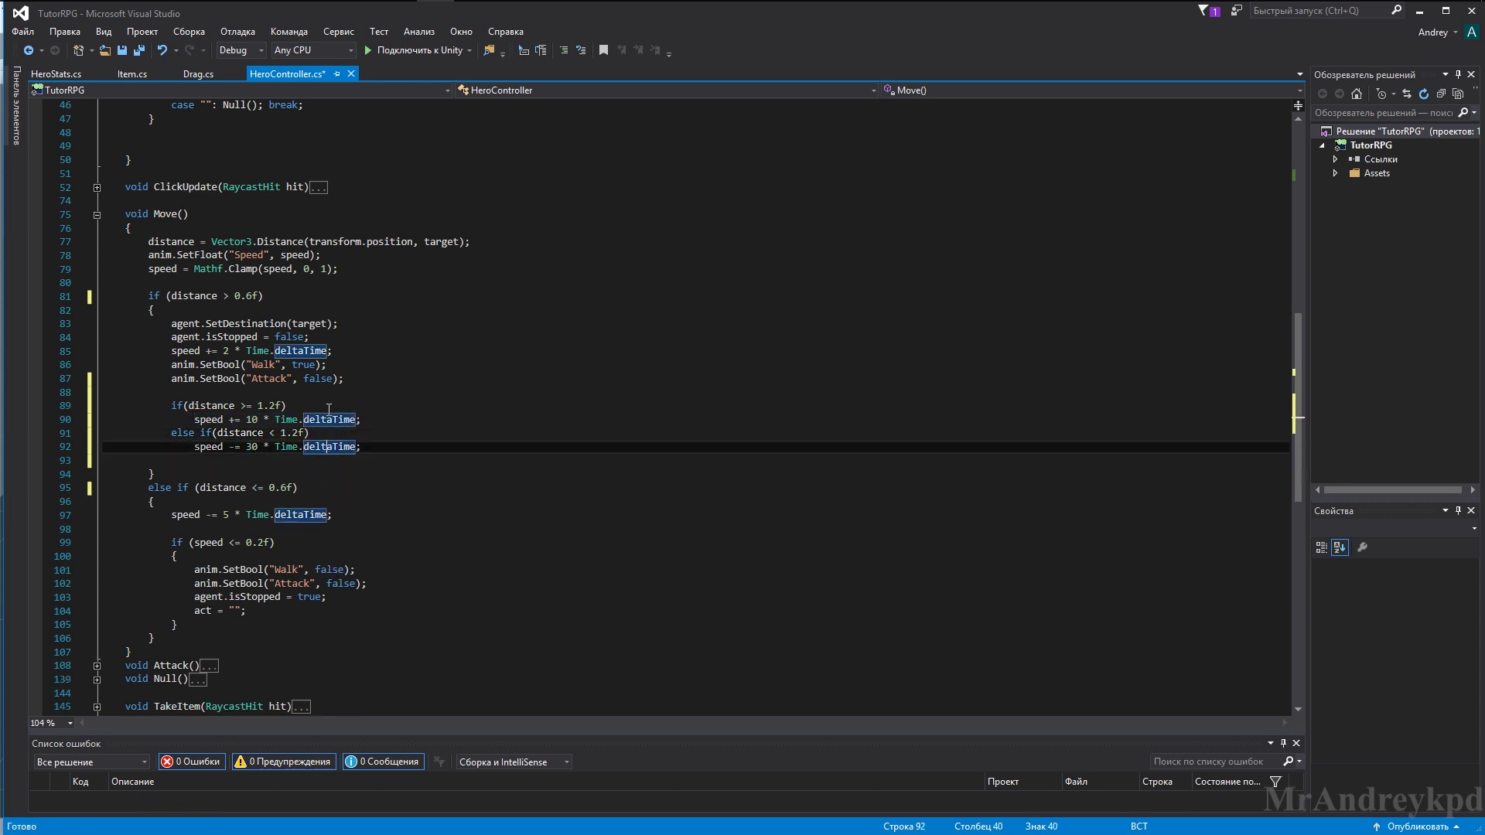
# Raise the stopping deceleration factor from 5 to 15
pyautogui.moveTo(200, 489); pyautogui.dragTo(292, 488)
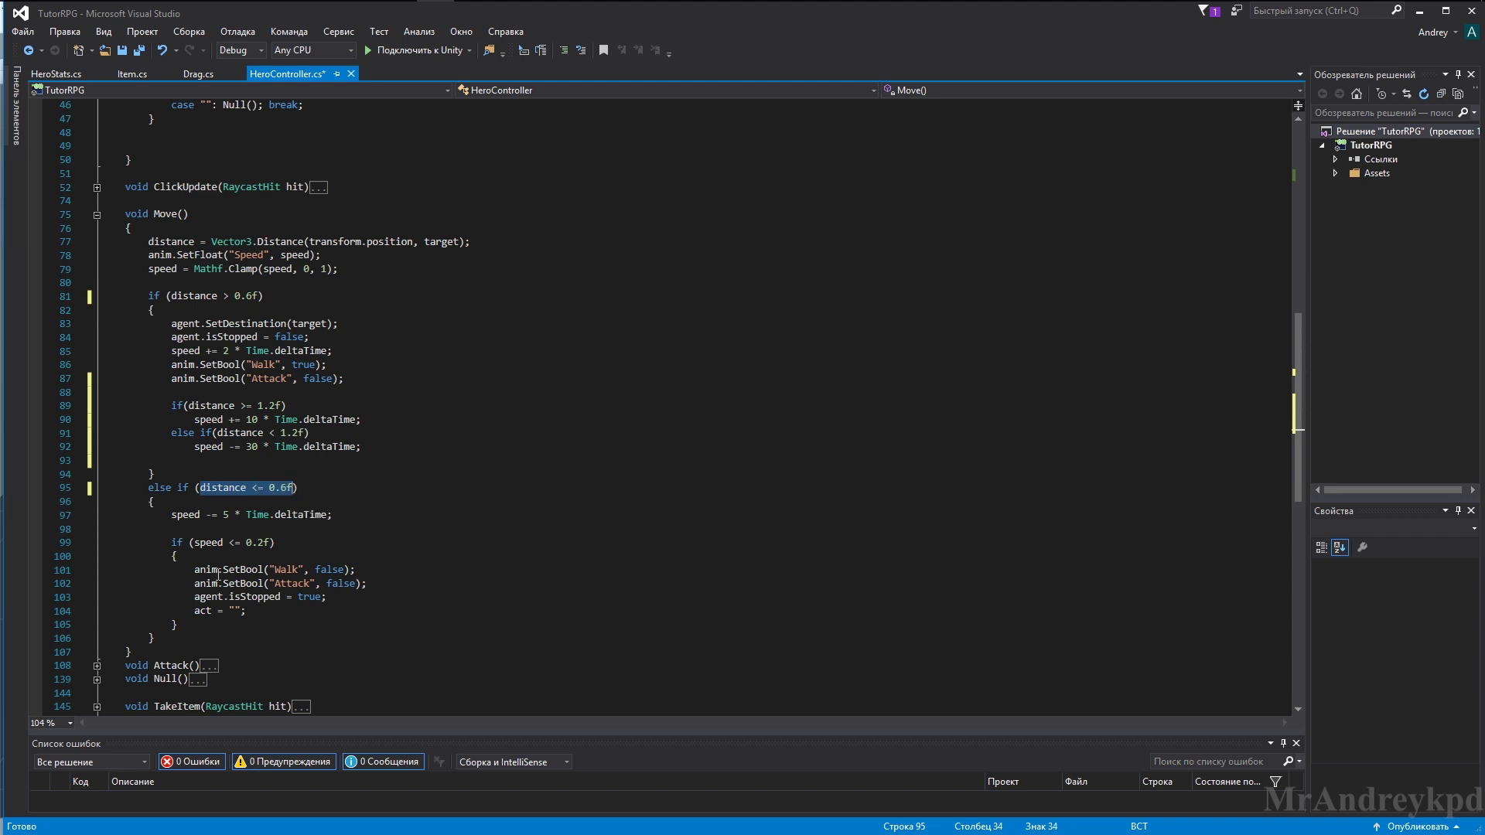
pyautogui.doubleClick(228, 515)
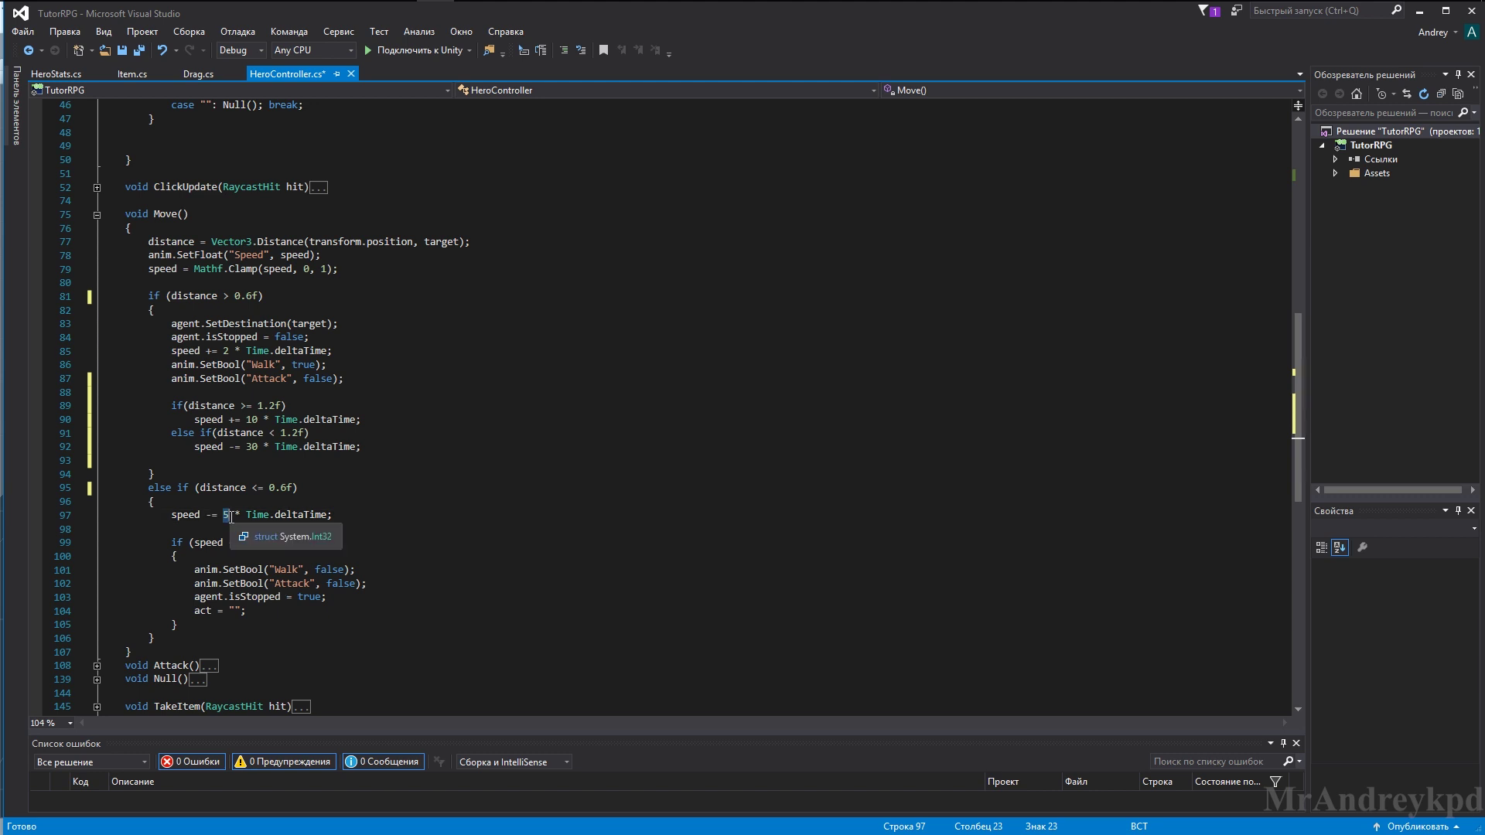
pyautogui.write('15')
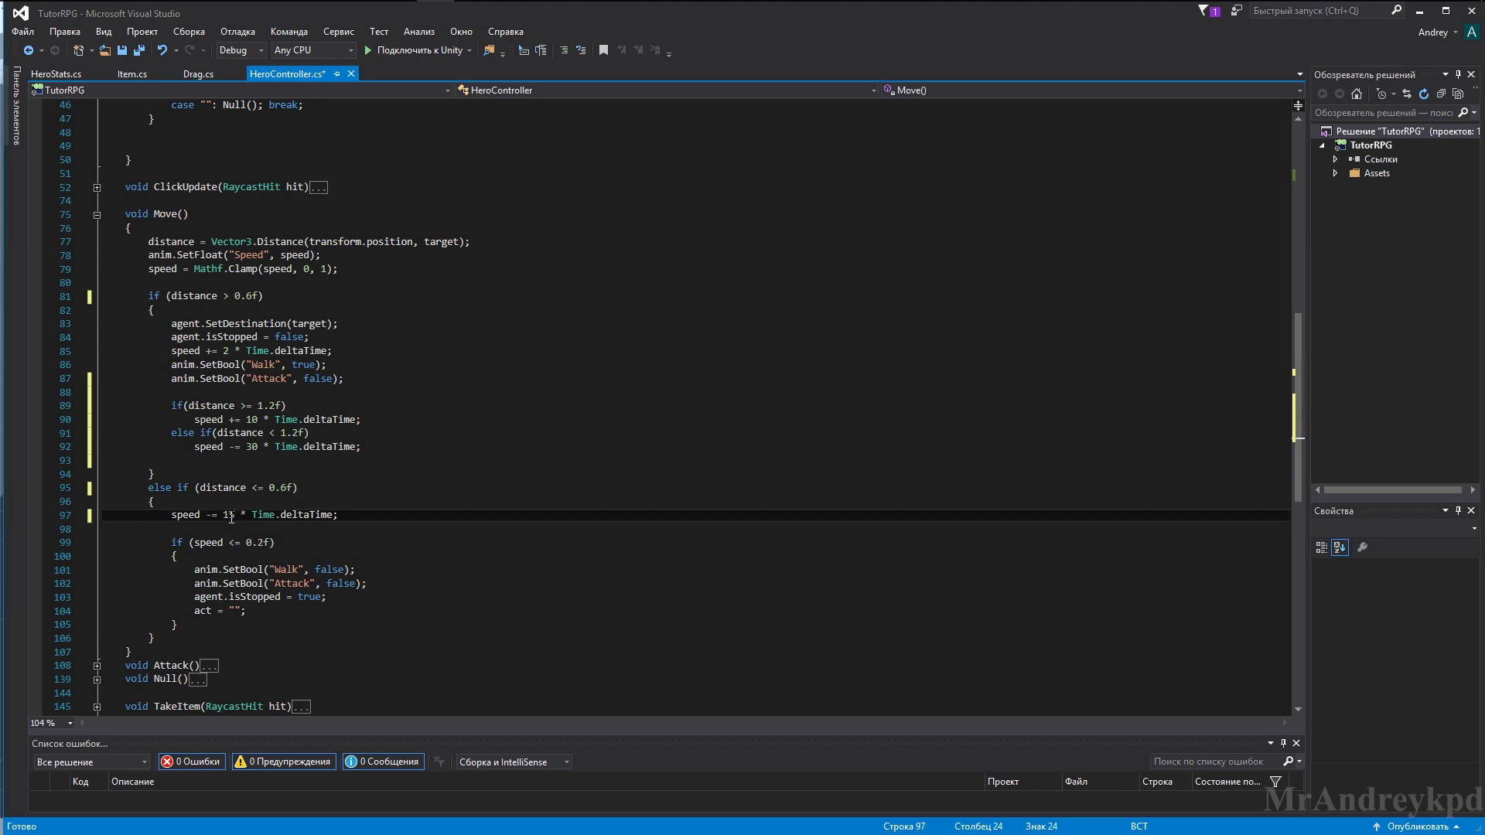
pyautogui.click(364, 519)
# Add 'target = transform.position;' after the deceleration line and save the script
pyautogui.press('Return')
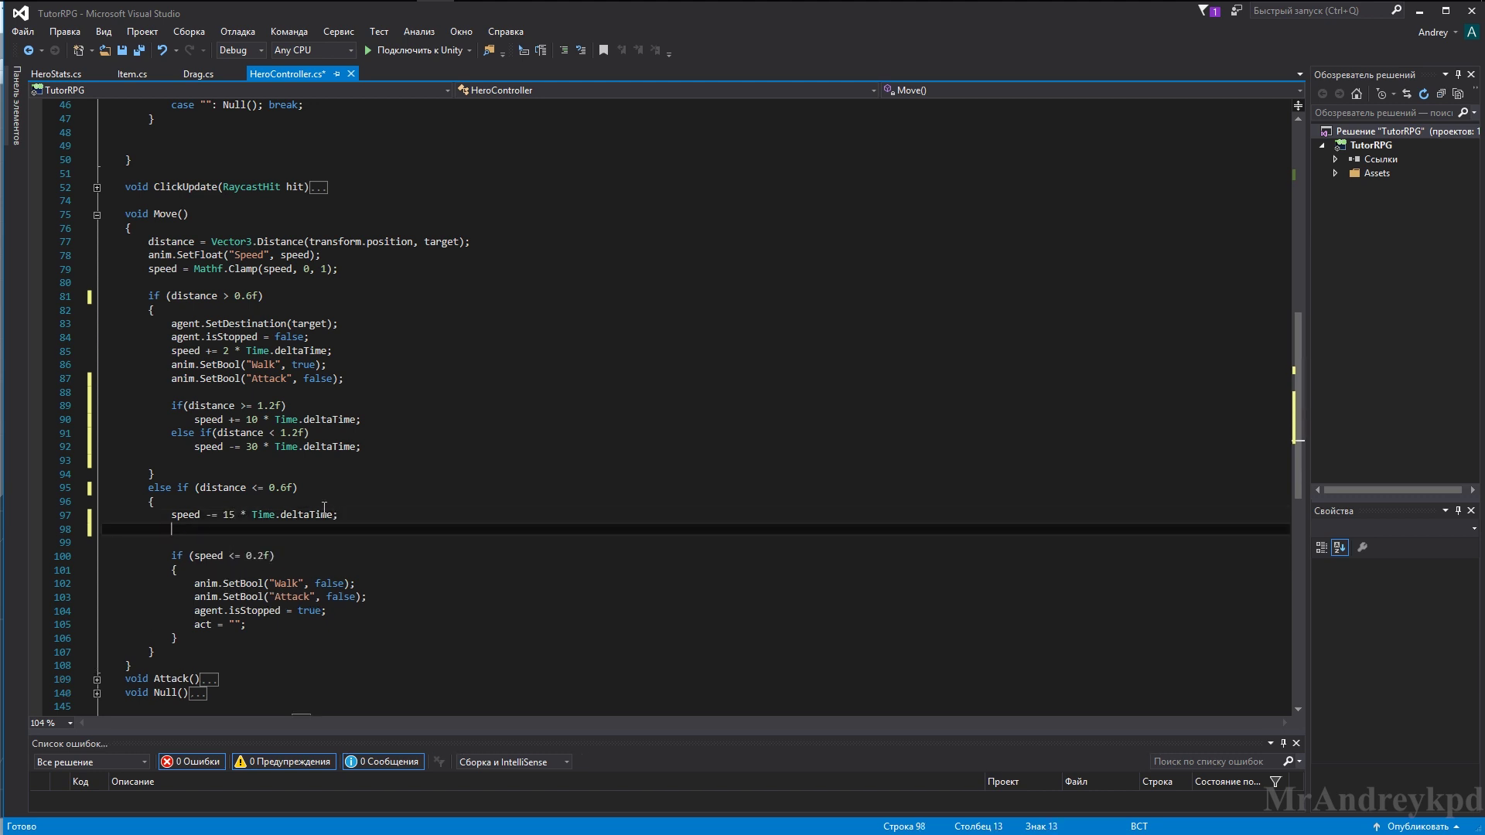
pyautogui.write('target')
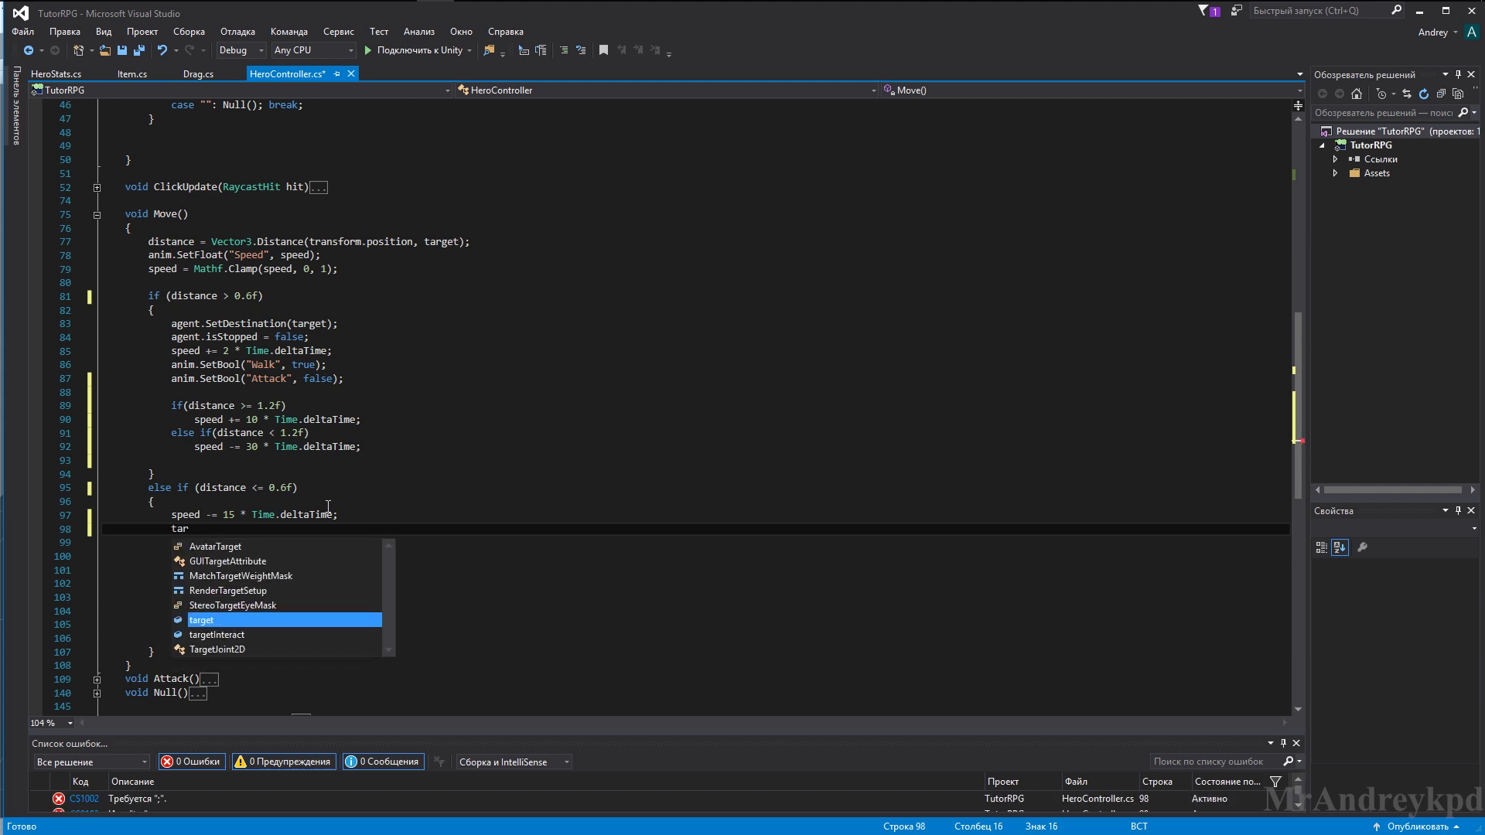
pyautogui.press('Escape')
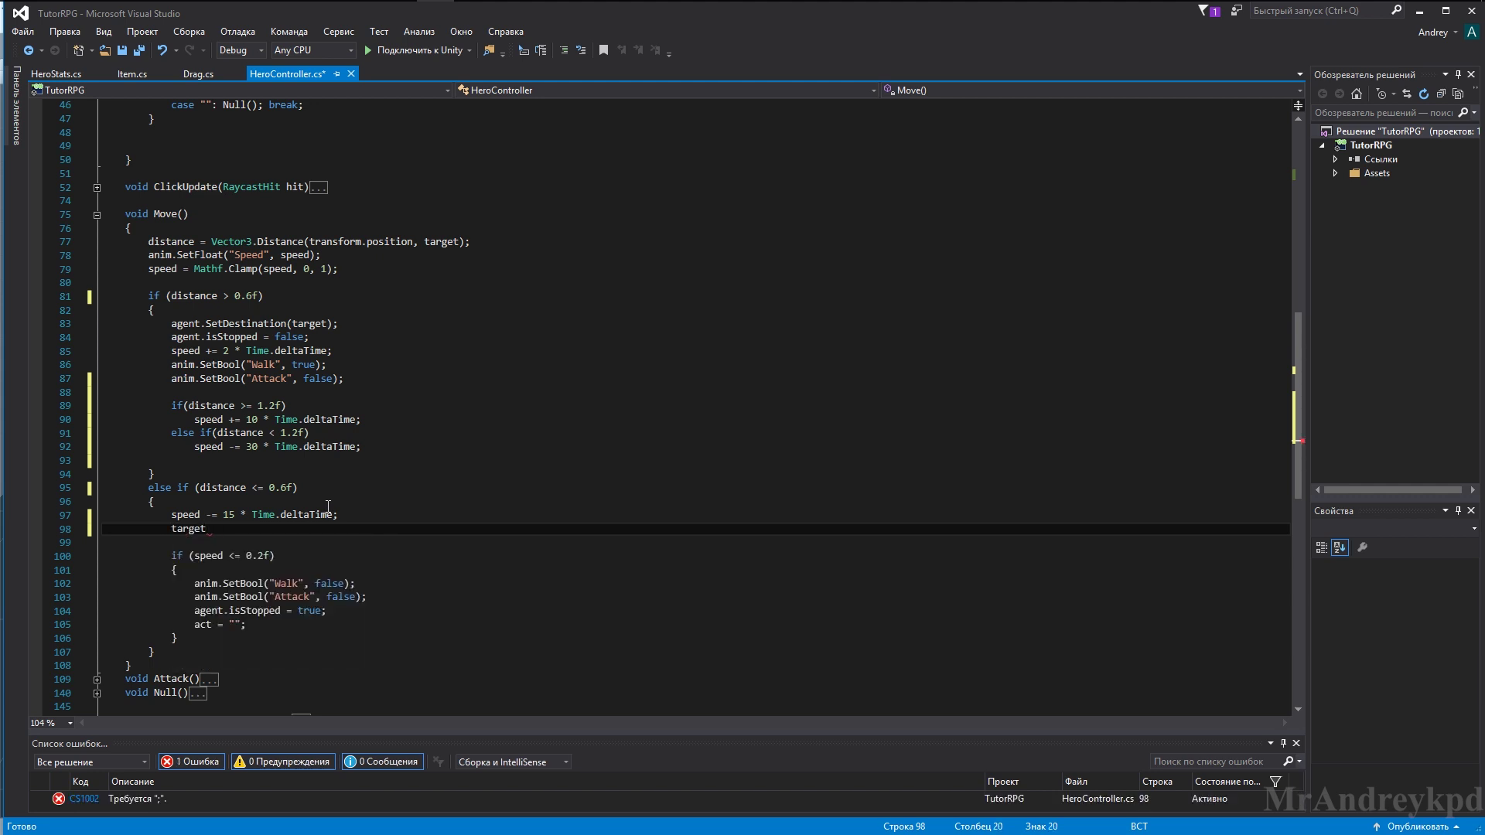
pyautogui.write('transform.')
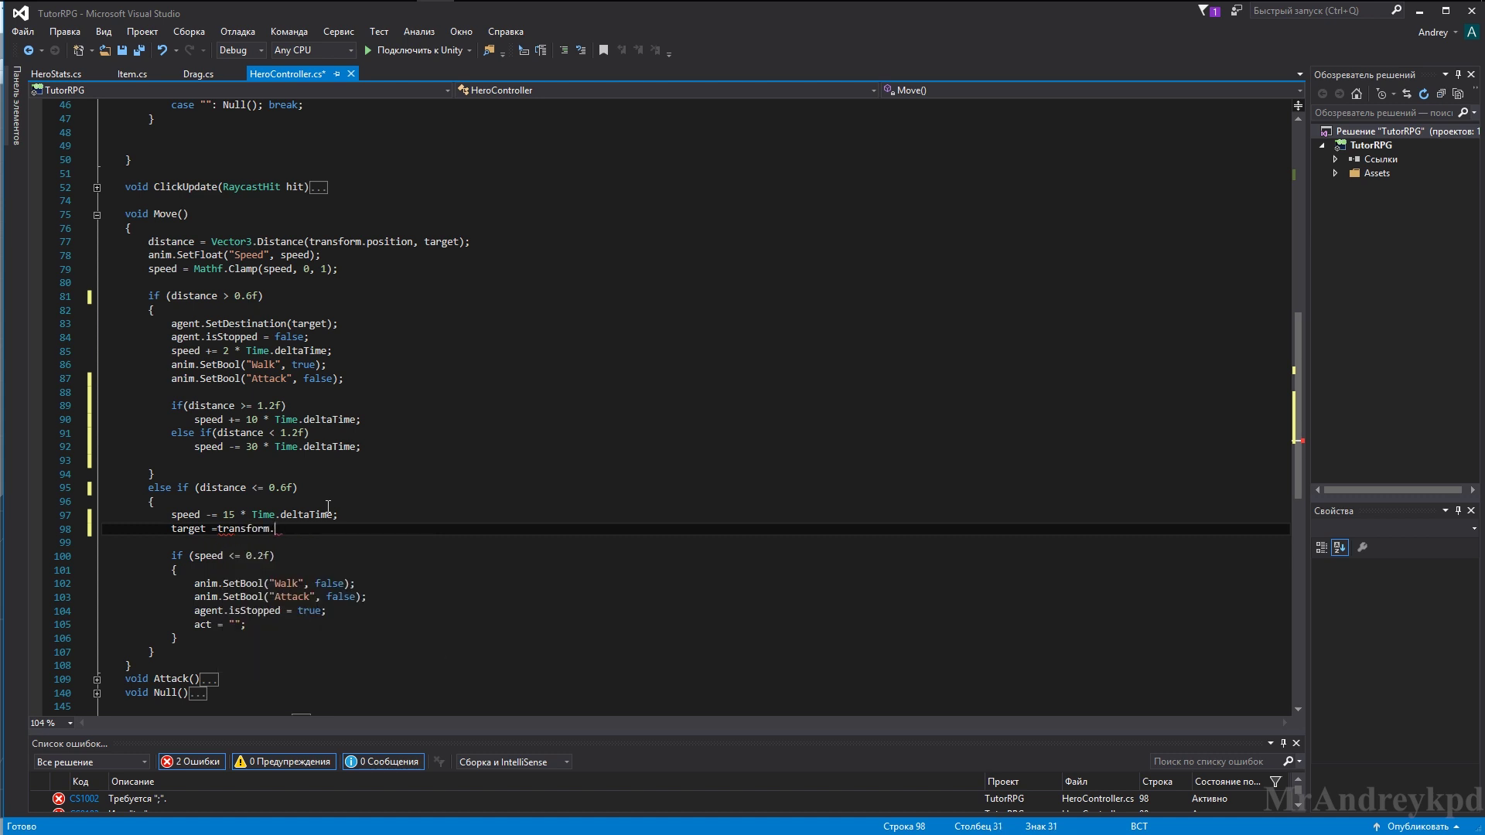
pyautogui.write('position;')
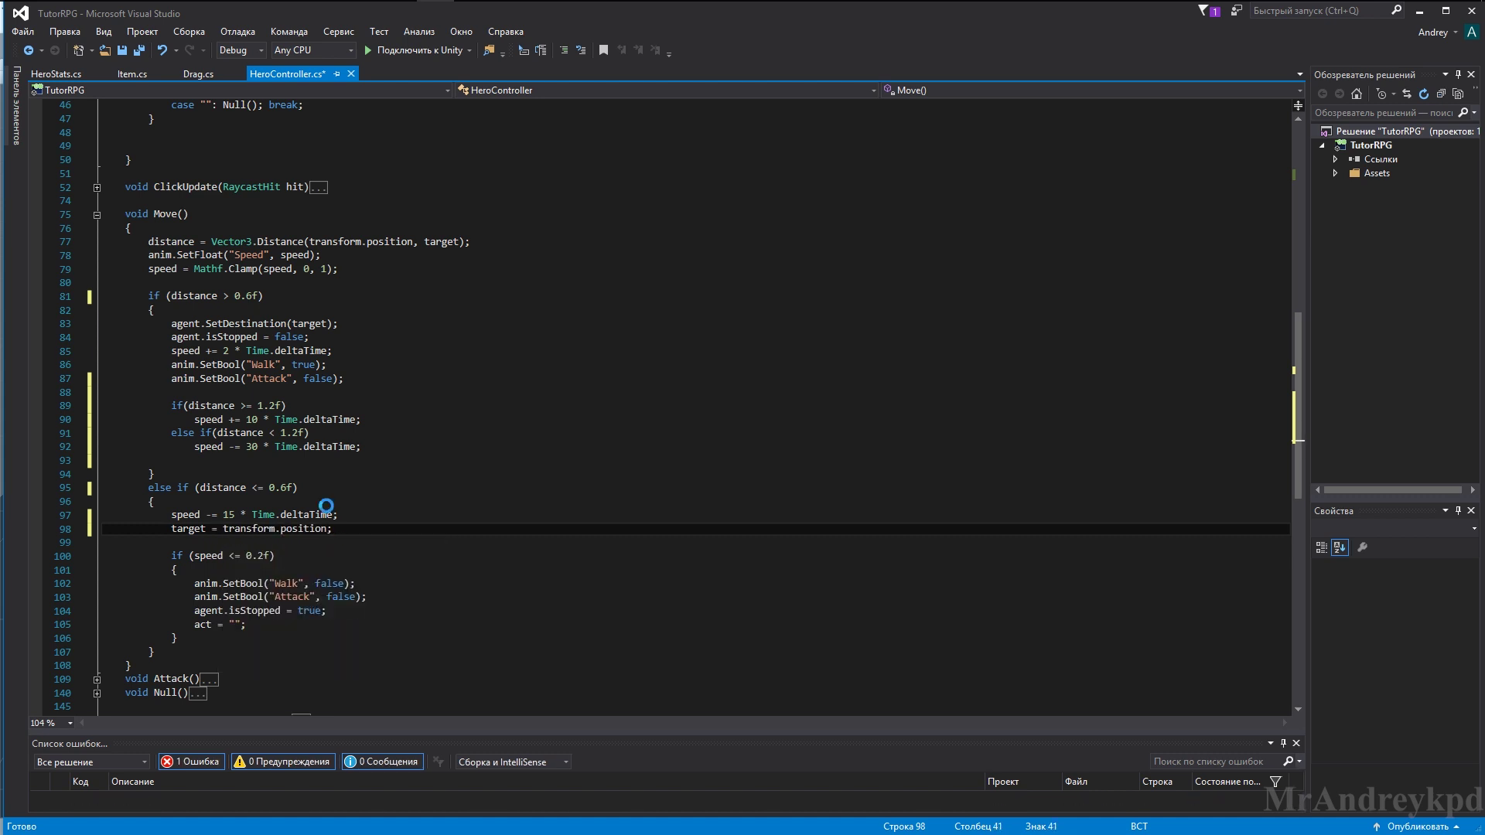
pyautogui.hotkey('ctrl', 's')
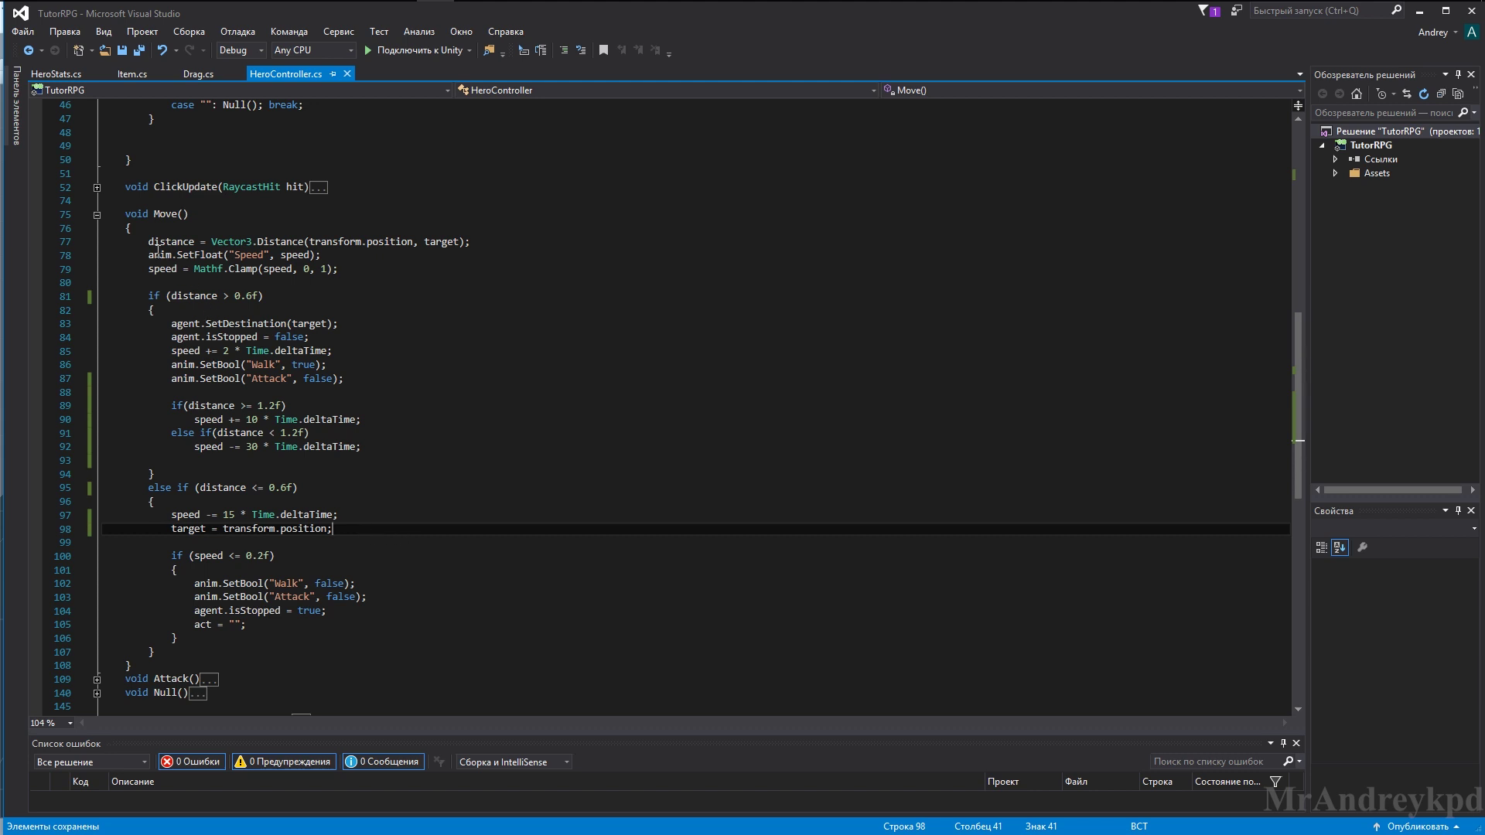
# Review the animator Speed line and the speed <= 0.2f stop, Walk-off and agent-stop lines
pyautogui.moveTo(148, 255); pyautogui.dragTo(395, 255)
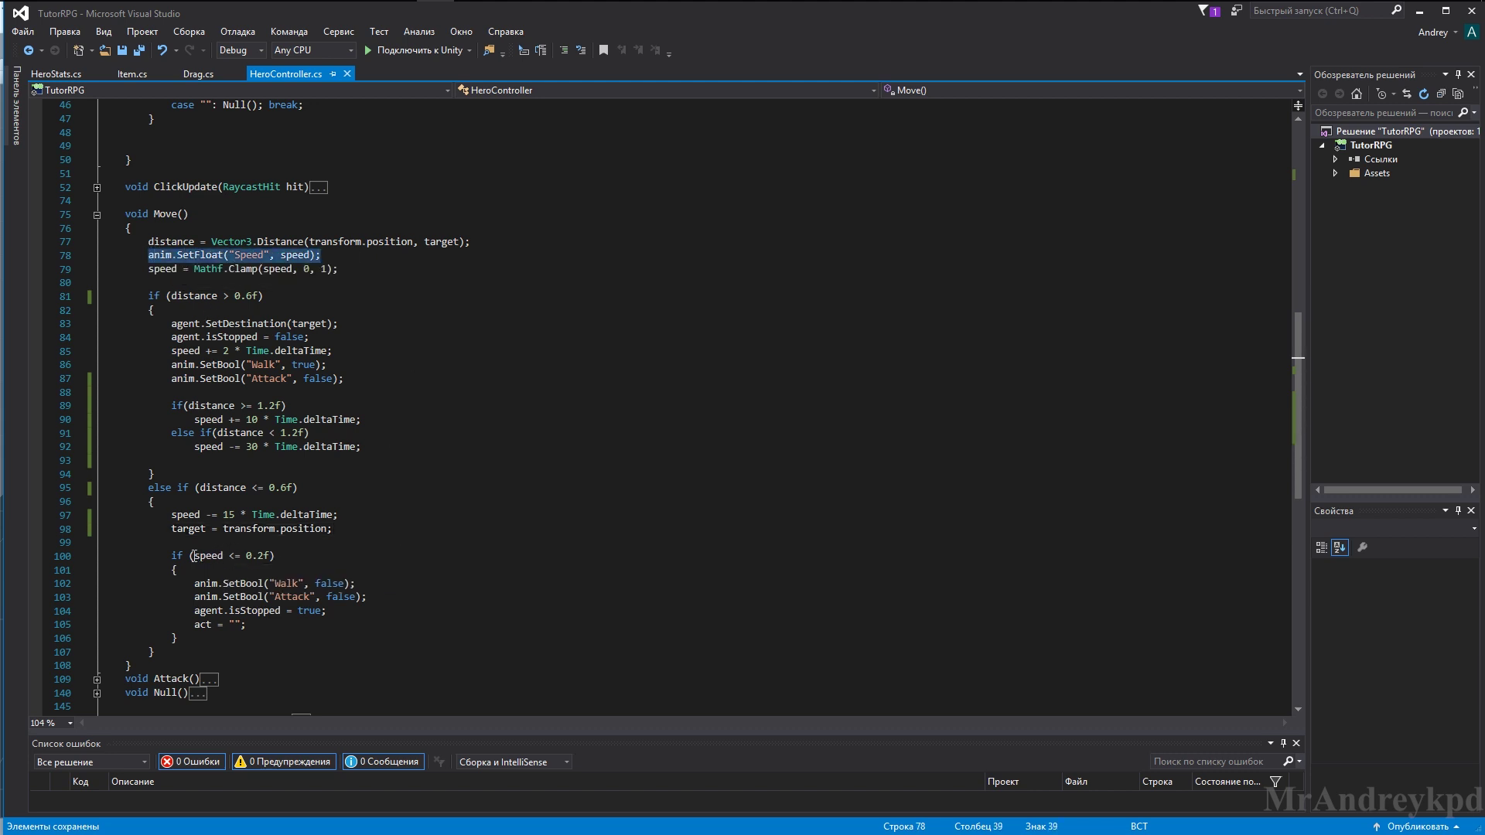
pyautogui.moveTo(194, 556); pyautogui.dragTo(272, 555)
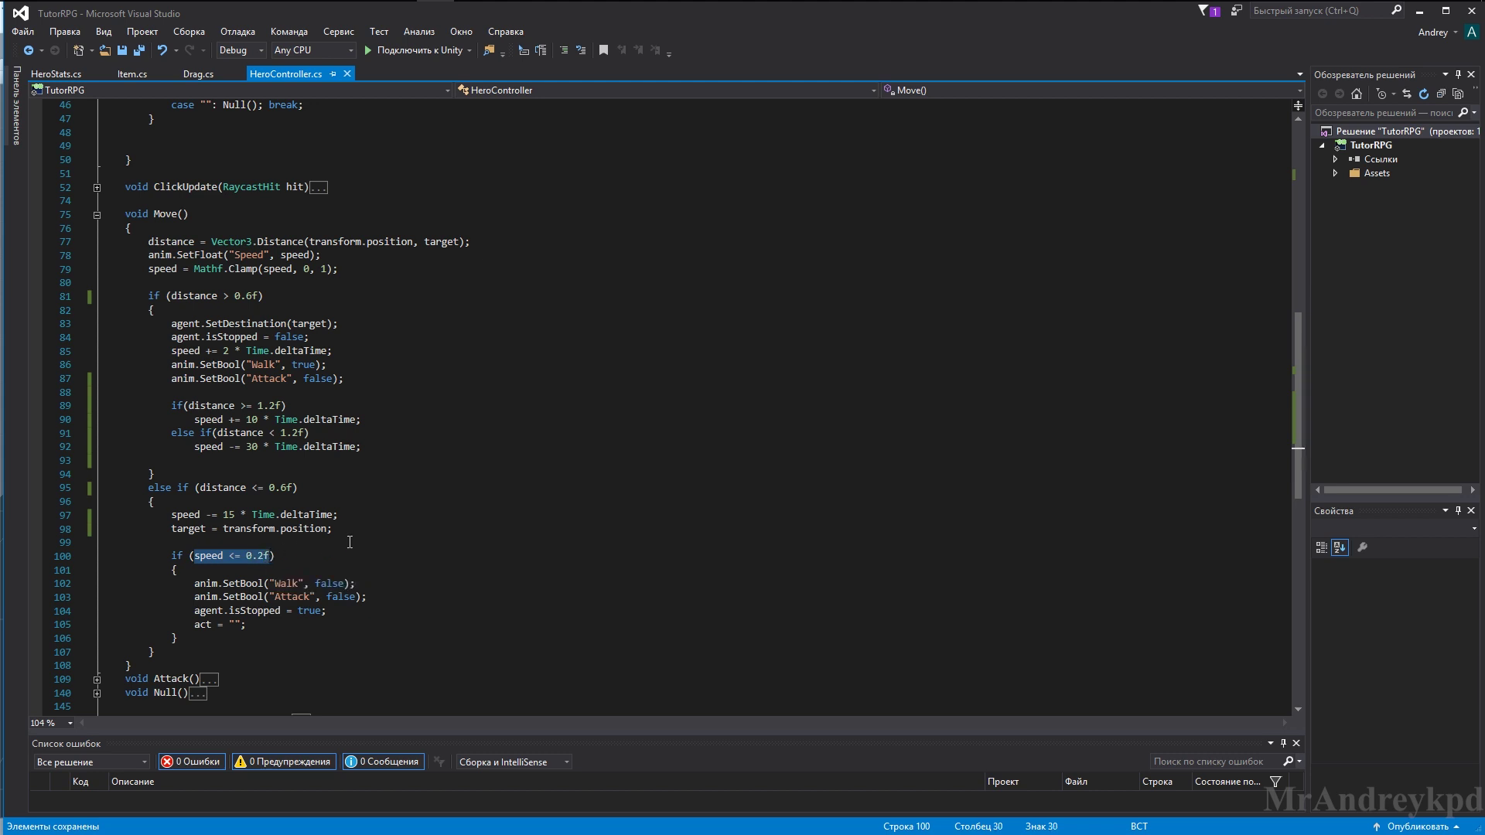
pyautogui.moveTo(194, 585)
pyautogui.mouseDown()
pyautogui.moveTo(382, 583)
pyautogui.moveTo(212, 596)
pyautogui.mouseUp()
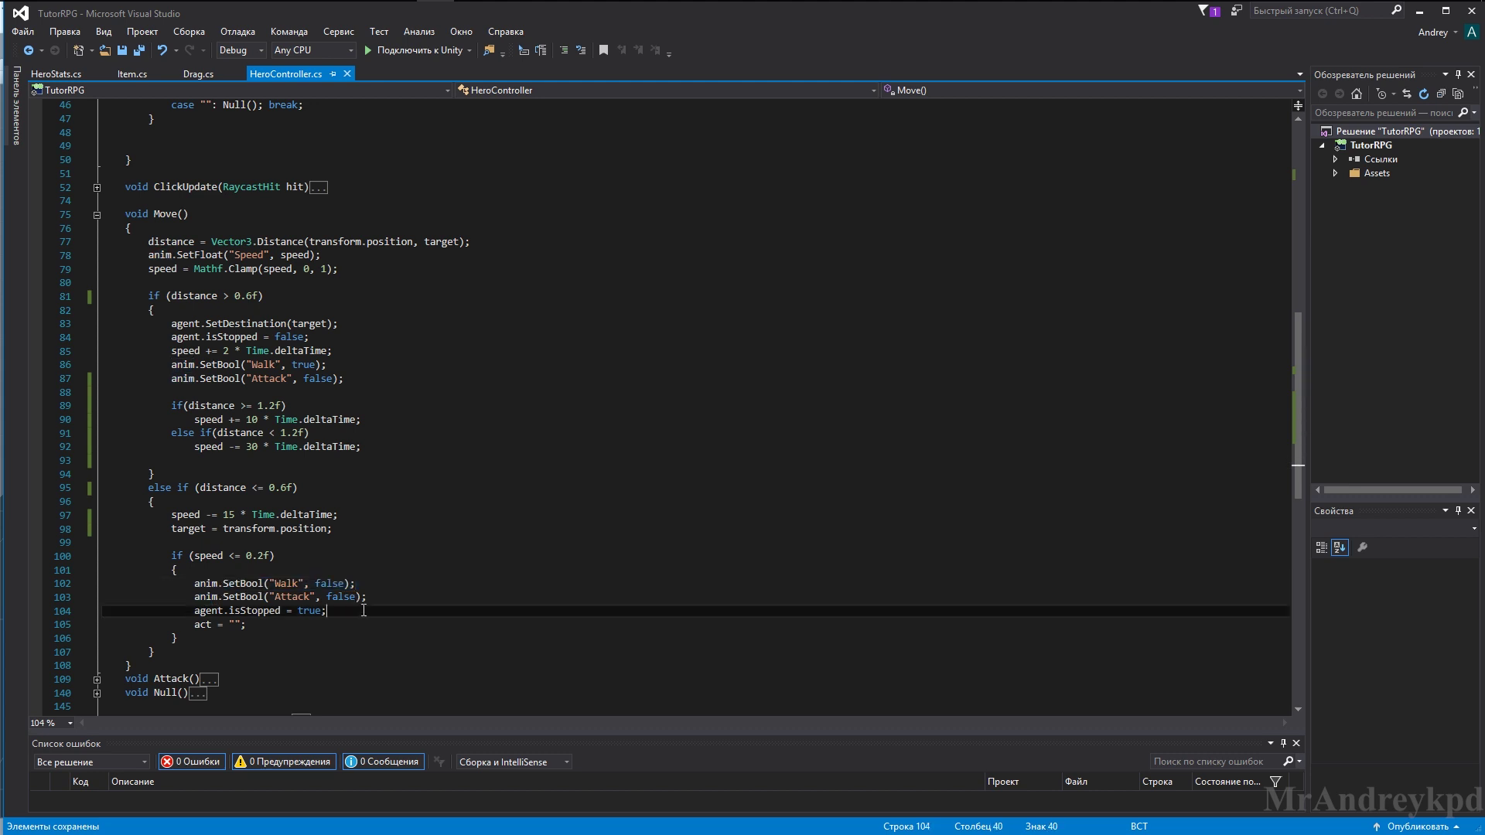
pyautogui.moveTo(328, 610)
pyautogui.mouseDown()
pyautogui.moveTo(195, 610)
pyautogui.moveTo(207, 625)
pyautogui.mouseUp()
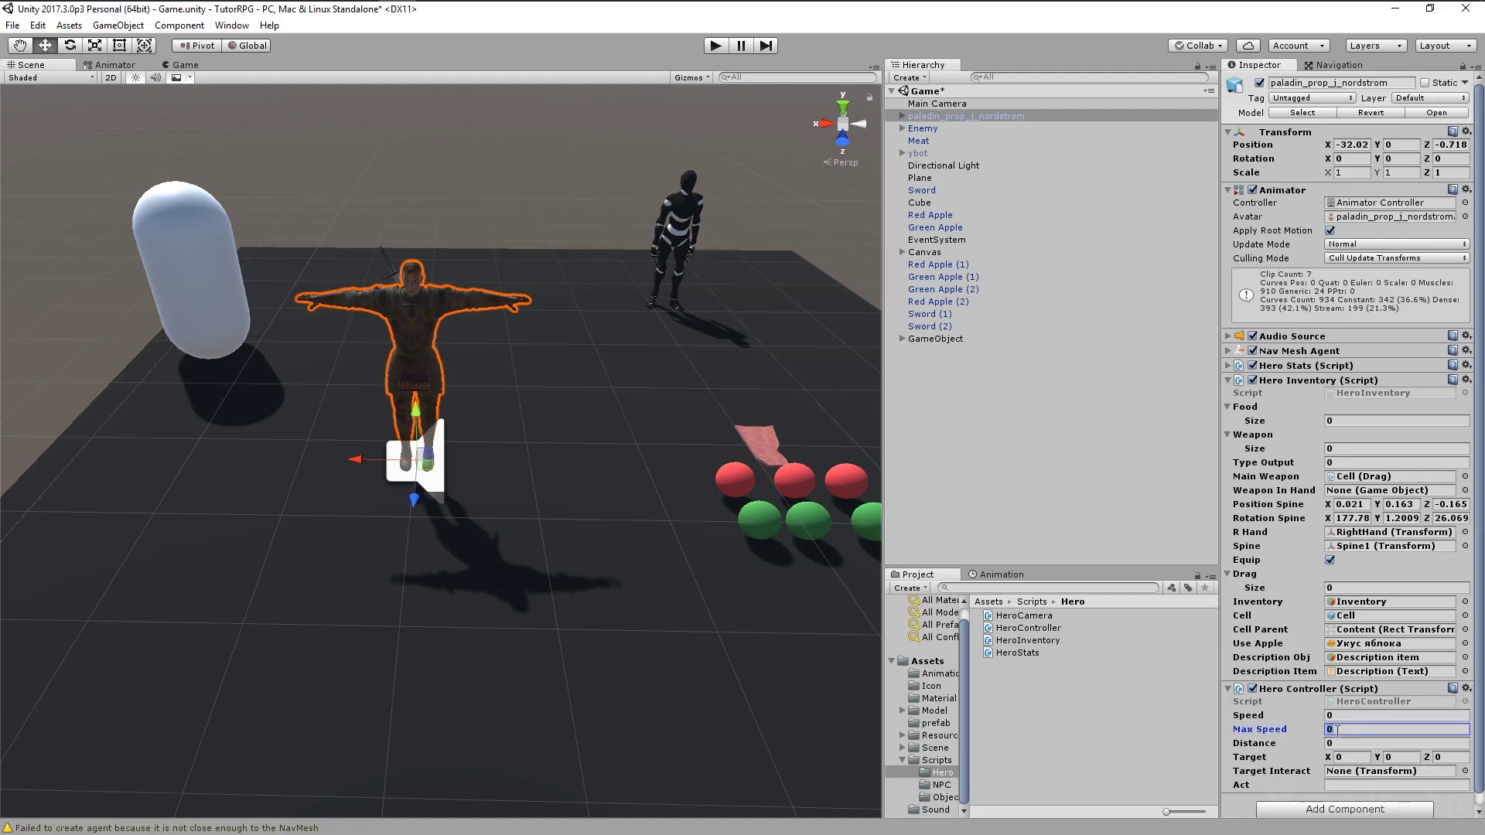
# Change the speed Clamp's upper limit to maxSpeed
pyautogui.write('2')
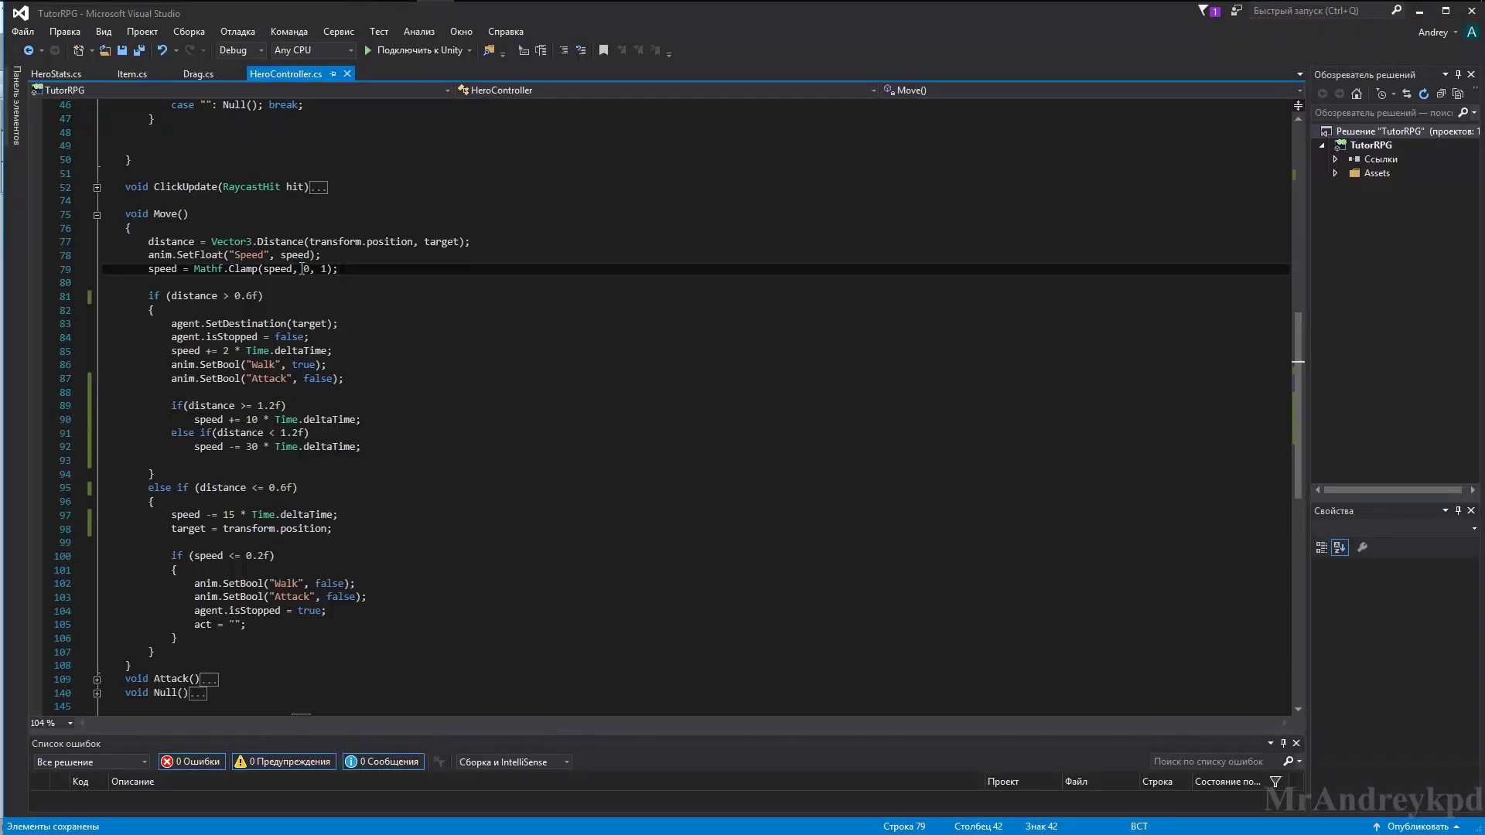
pyautogui.doubleClick(305, 268)
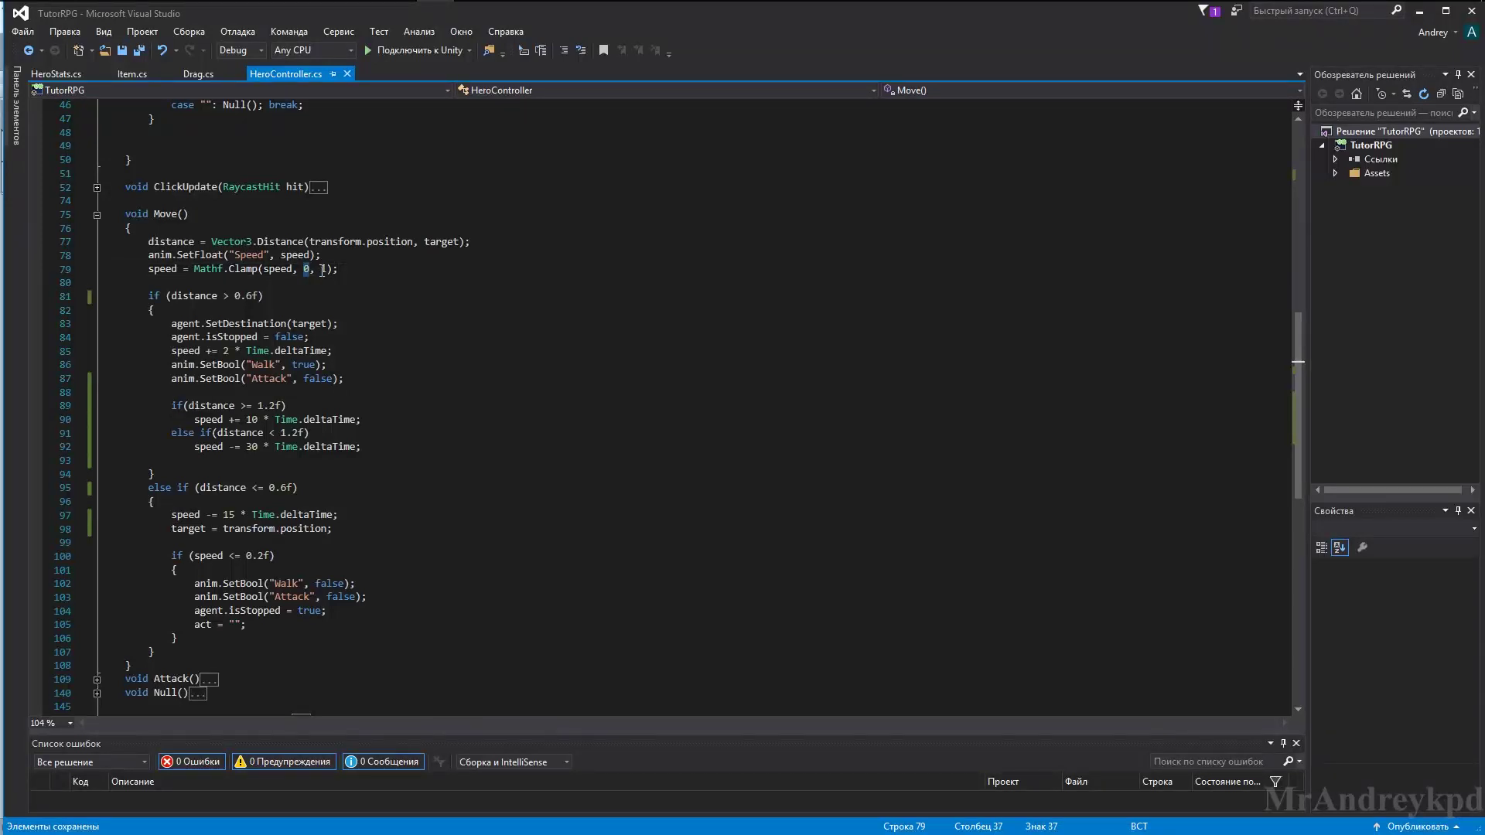
pyautogui.click(323, 269)
pyautogui.write('1')
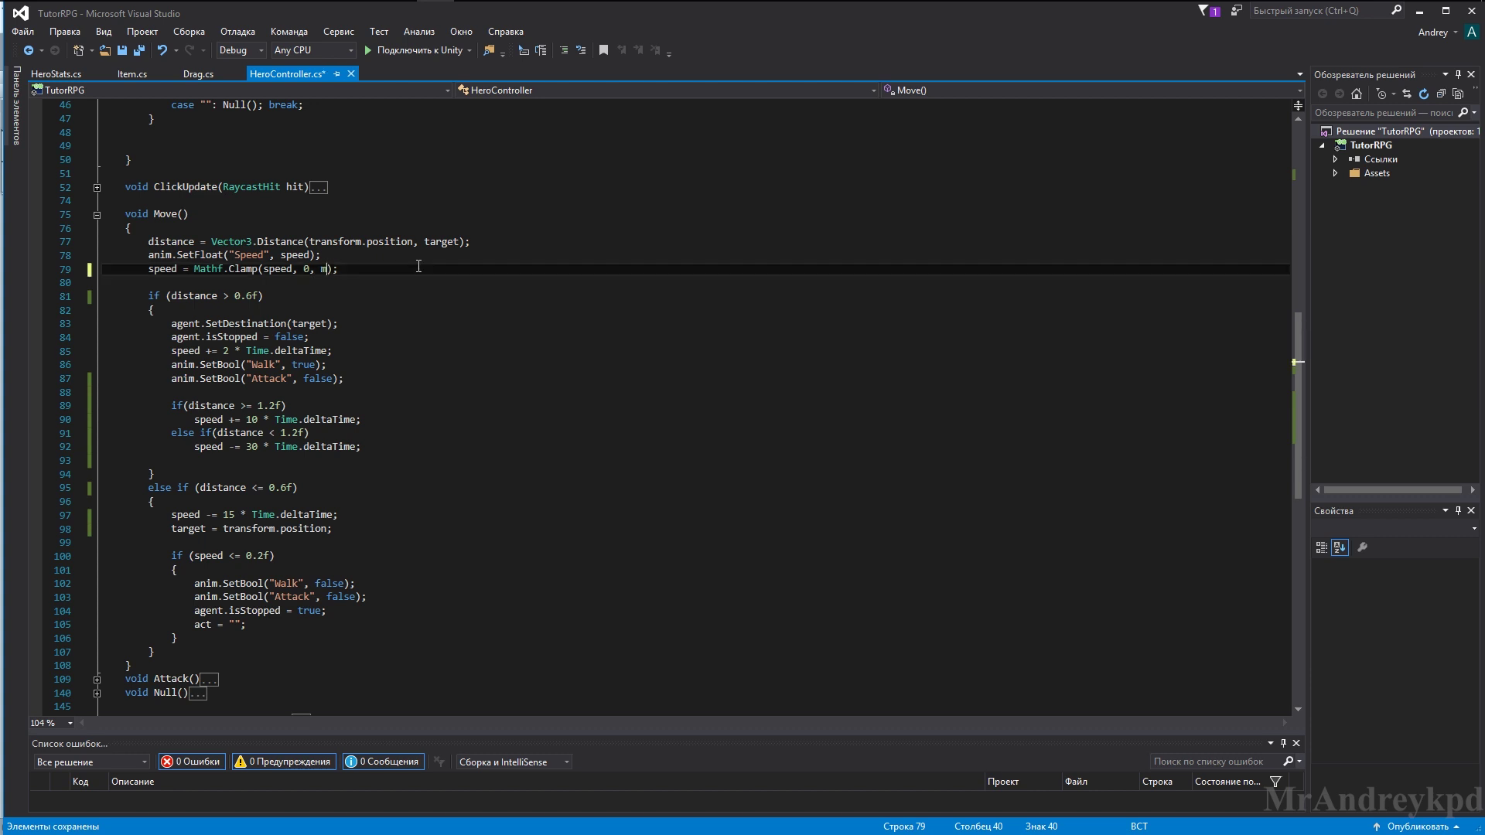
pyautogui.write('max')
pyautogui.press('Tab')
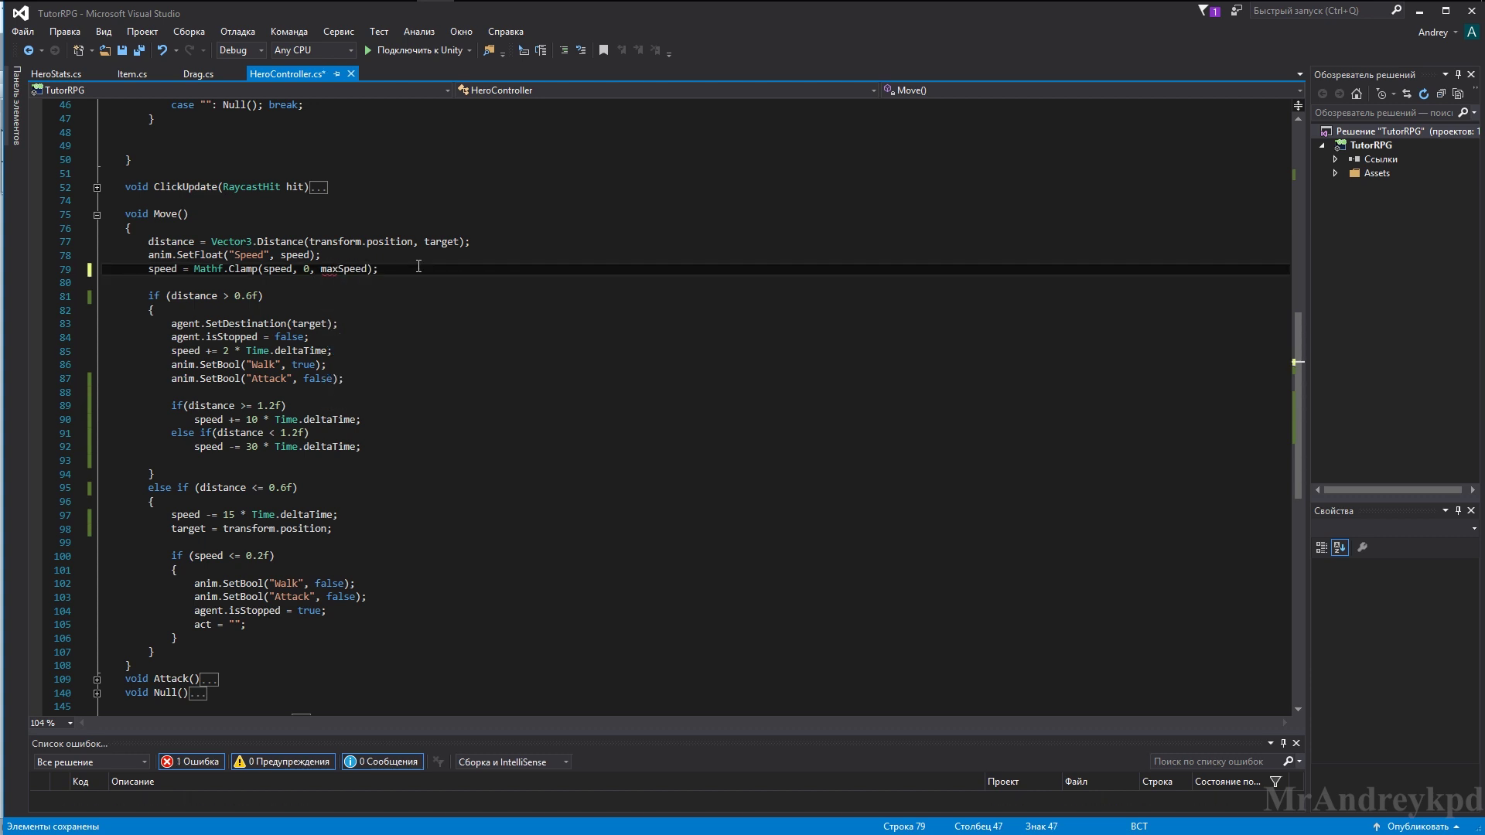
pyautogui.click(464, 325)
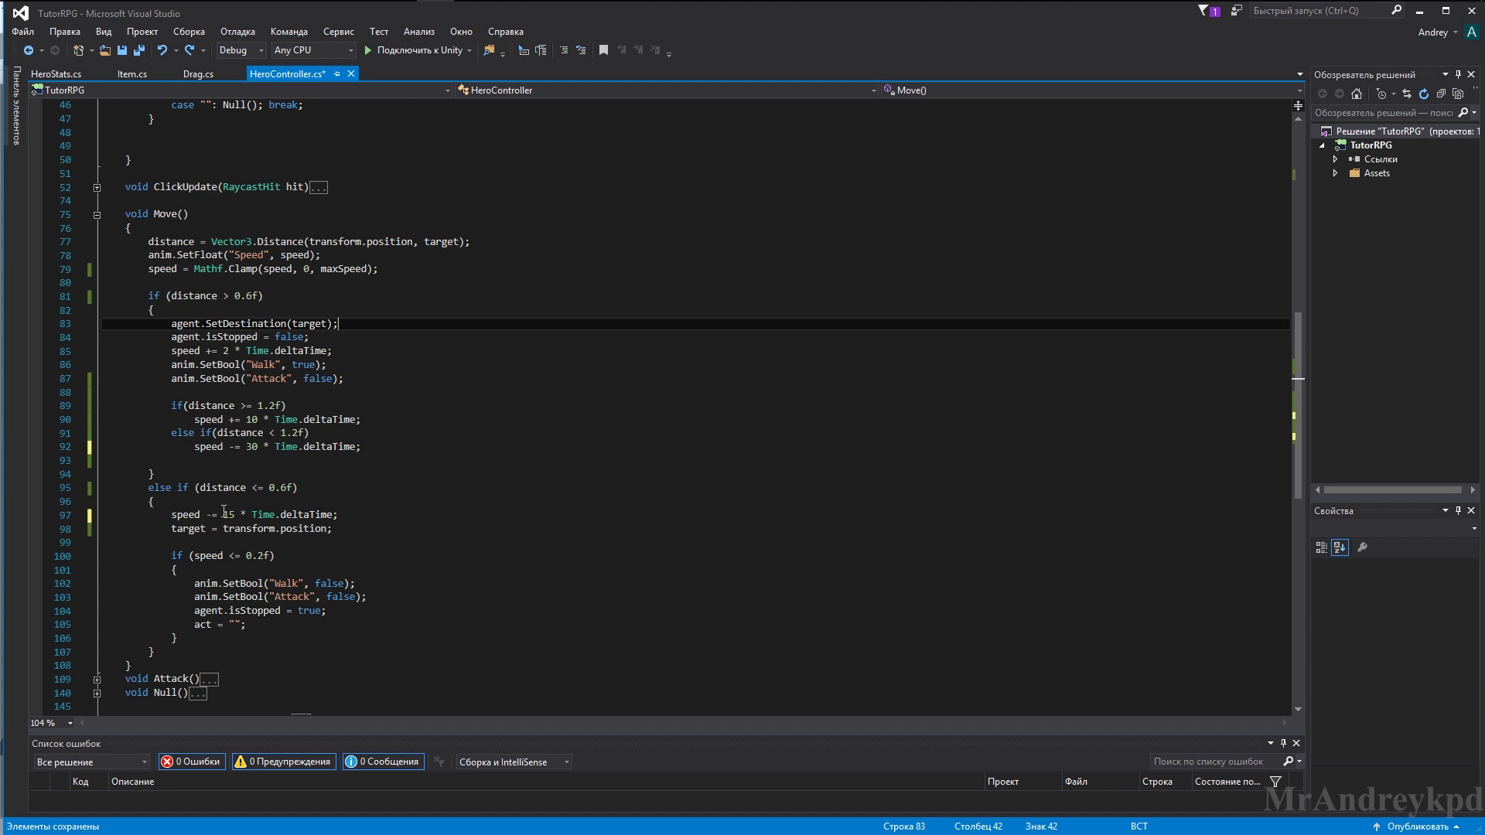
# Set the 15, 30 and 10 speed rates to 5, save, and enter Play mode in Unity
pyautogui.doubleClick(226, 514)
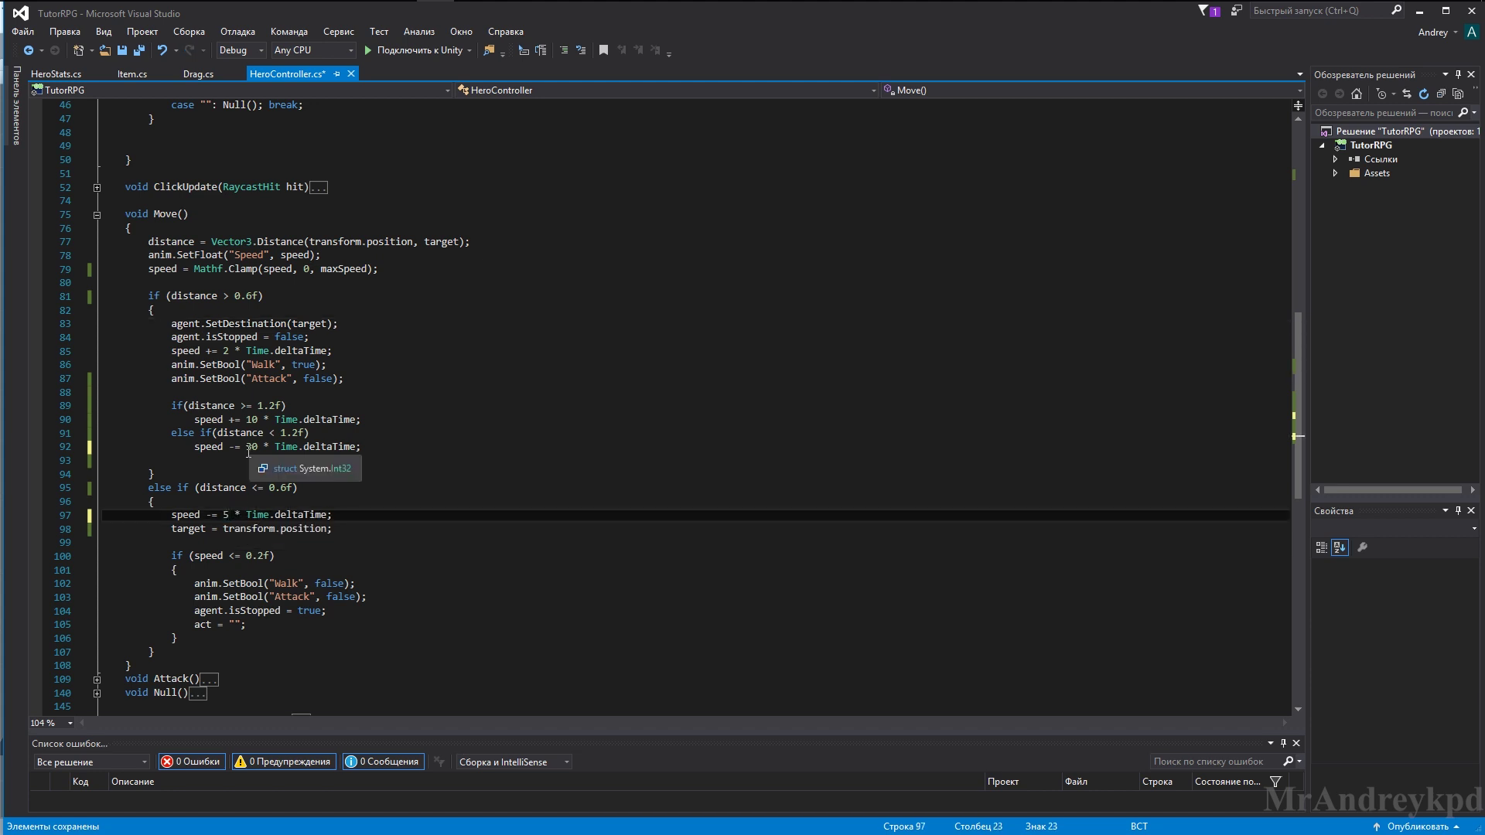
pyautogui.doubleClick(252, 447)
pyautogui.write('5')
pyautogui.click(250, 420)
pyautogui.doubleClick(251, 419)
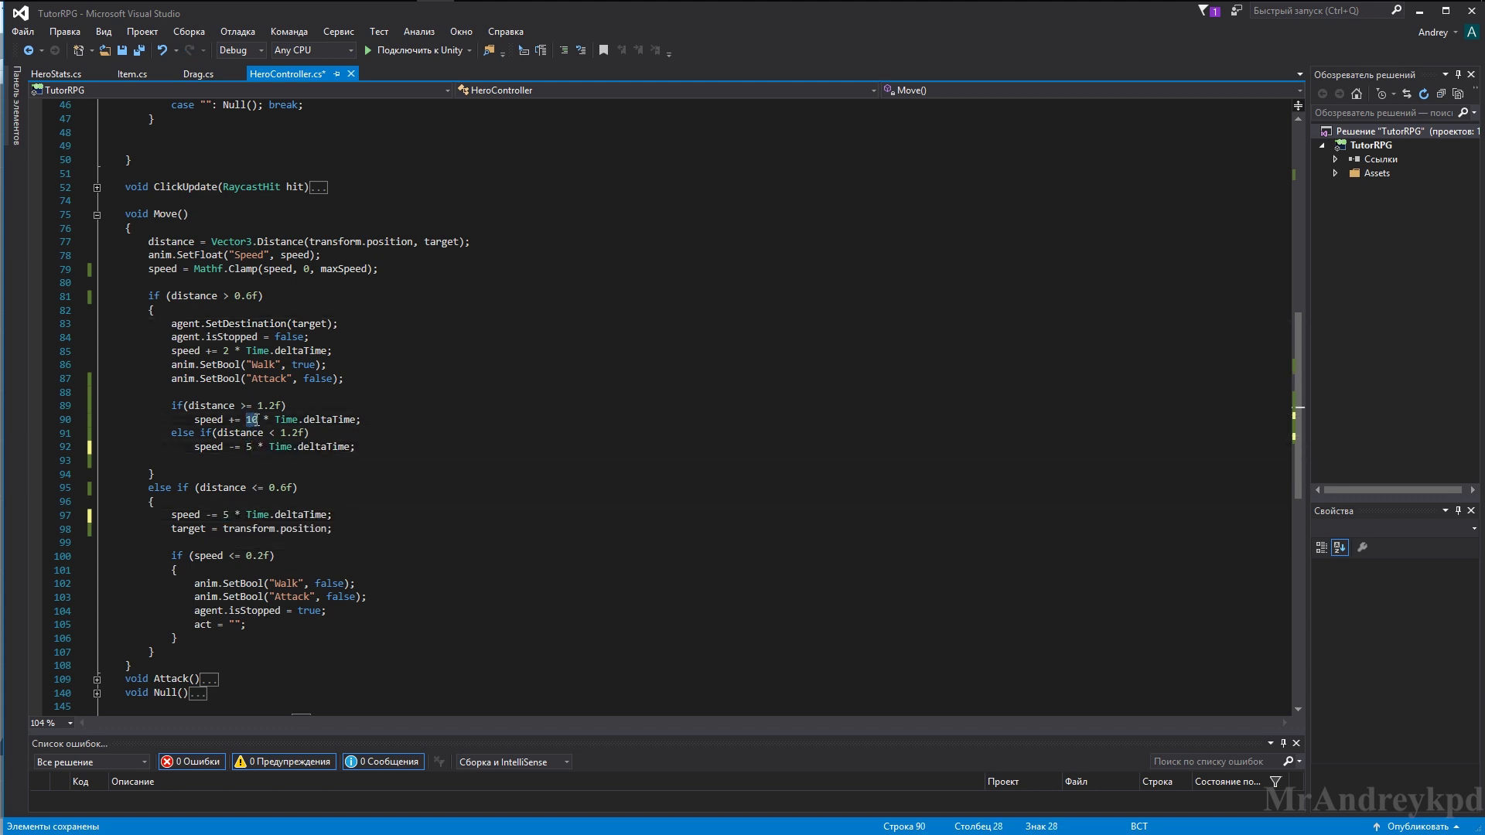
pyautogui.write('5')
pyautogui.hotkey('ctrl', 's')
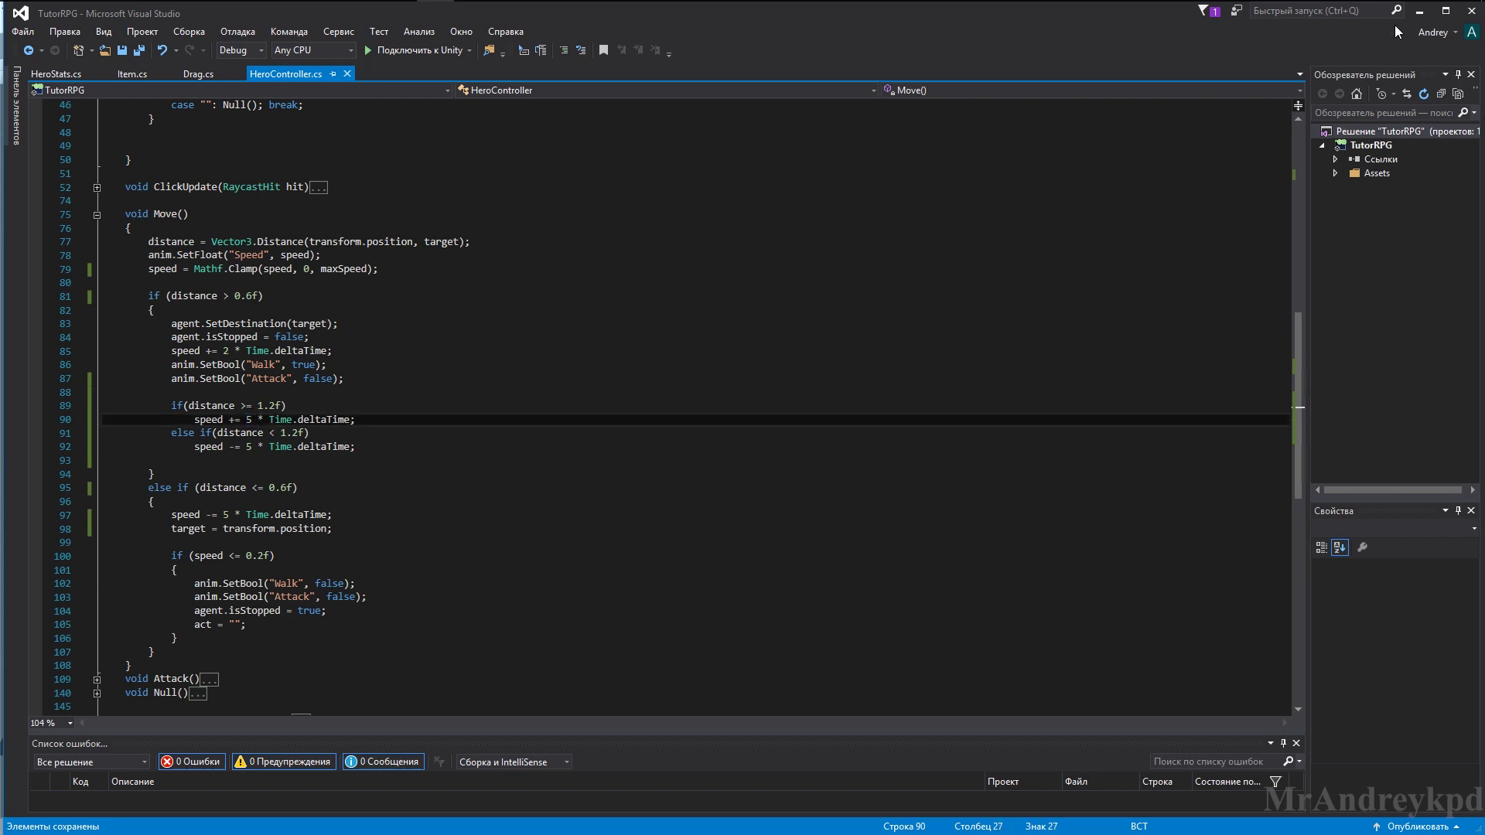
pyautogui.hotkey('alt', 'Tab')
pyautogui.click(720, 49)
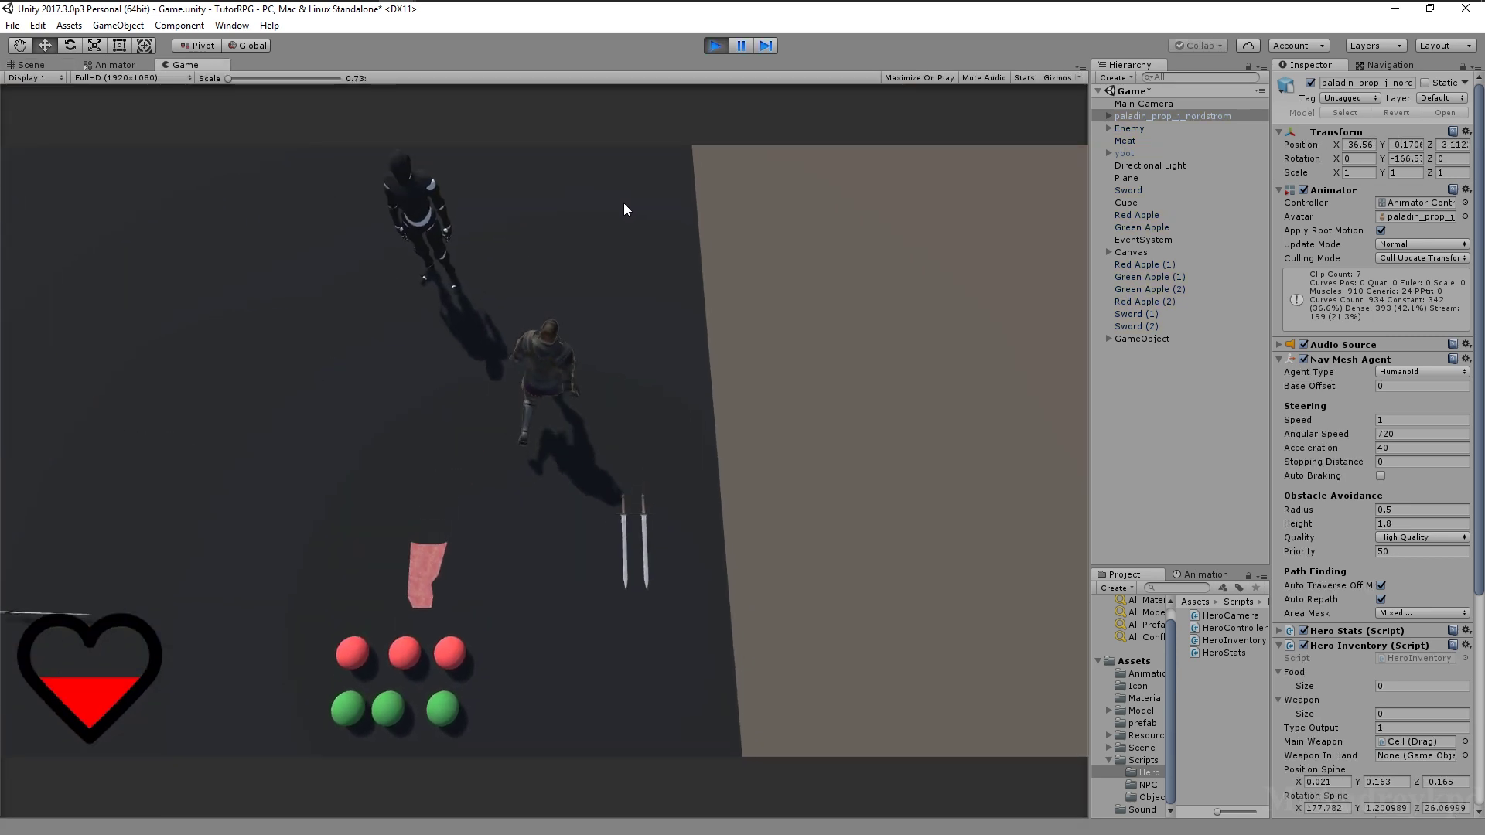
# Walk the hero toward the apples, to the left, and back across the arena
pyautogui.click(178, 556)
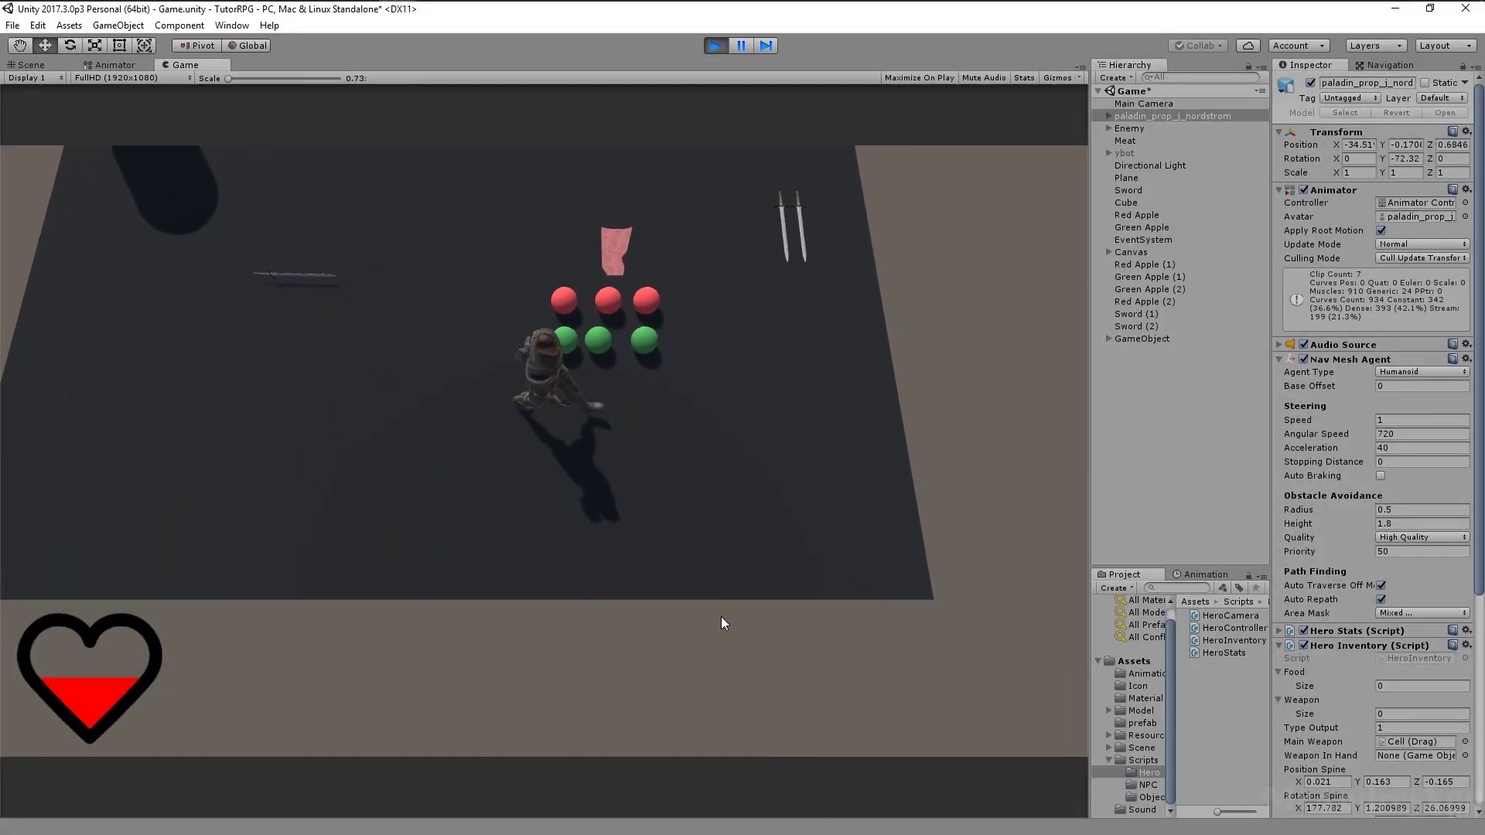
pyautogui.click(124, 322)
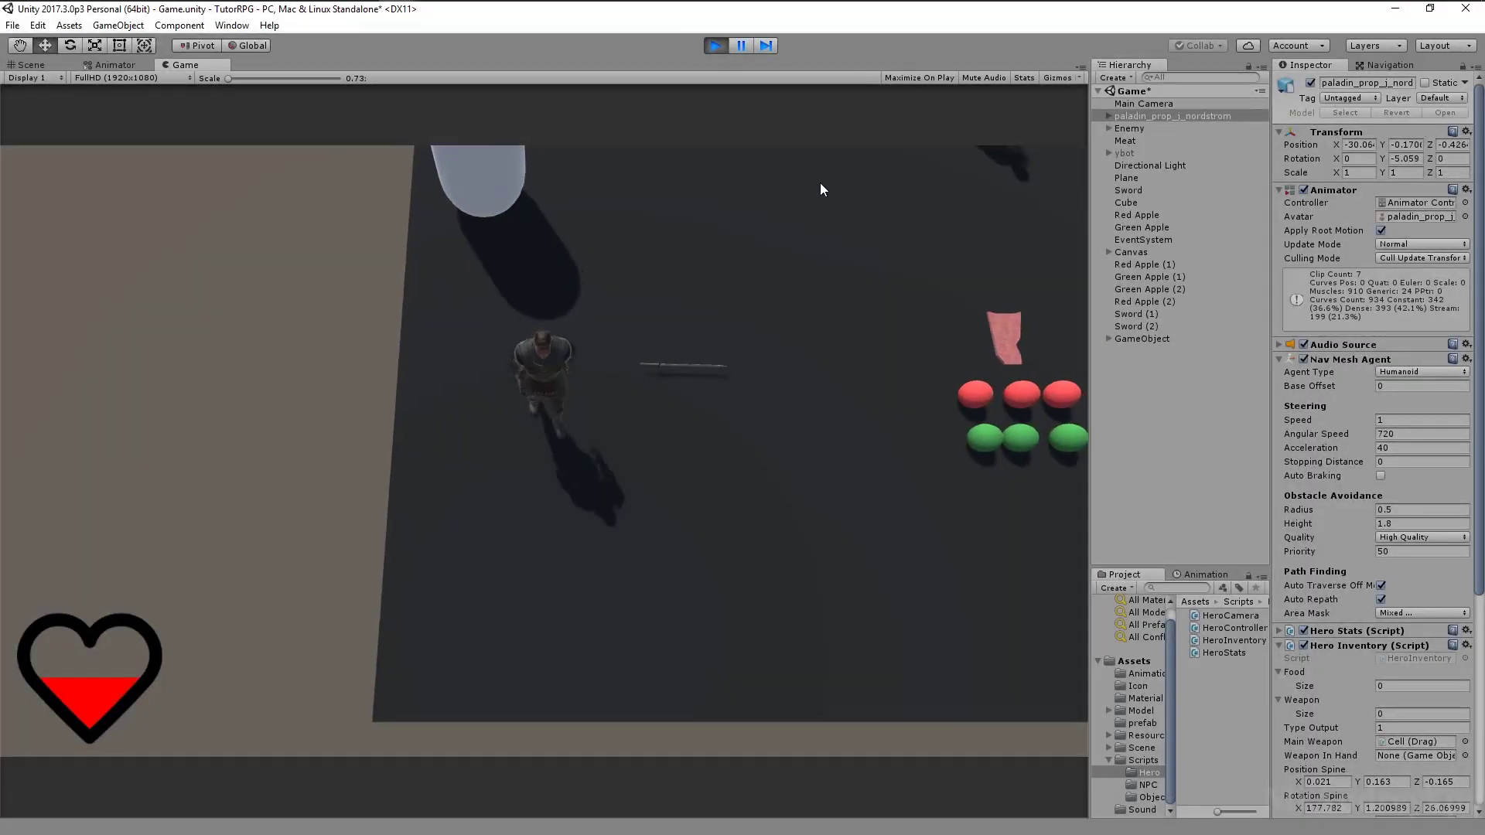
pyautogui.click(820, 183)
pyautogui.scroll(-5, 687, 319)
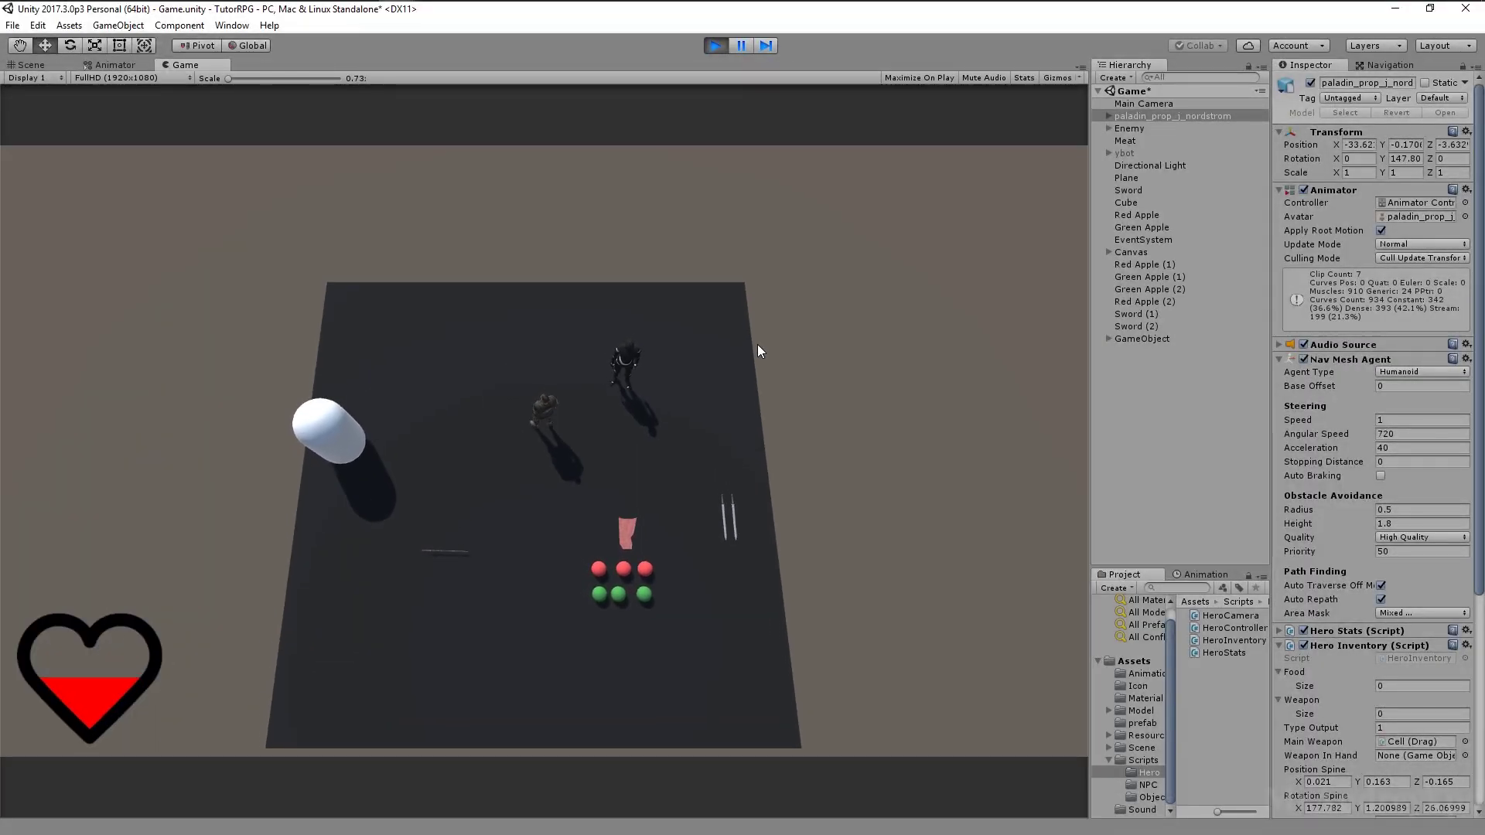
pyautogui.scroll(3, 714, 424)
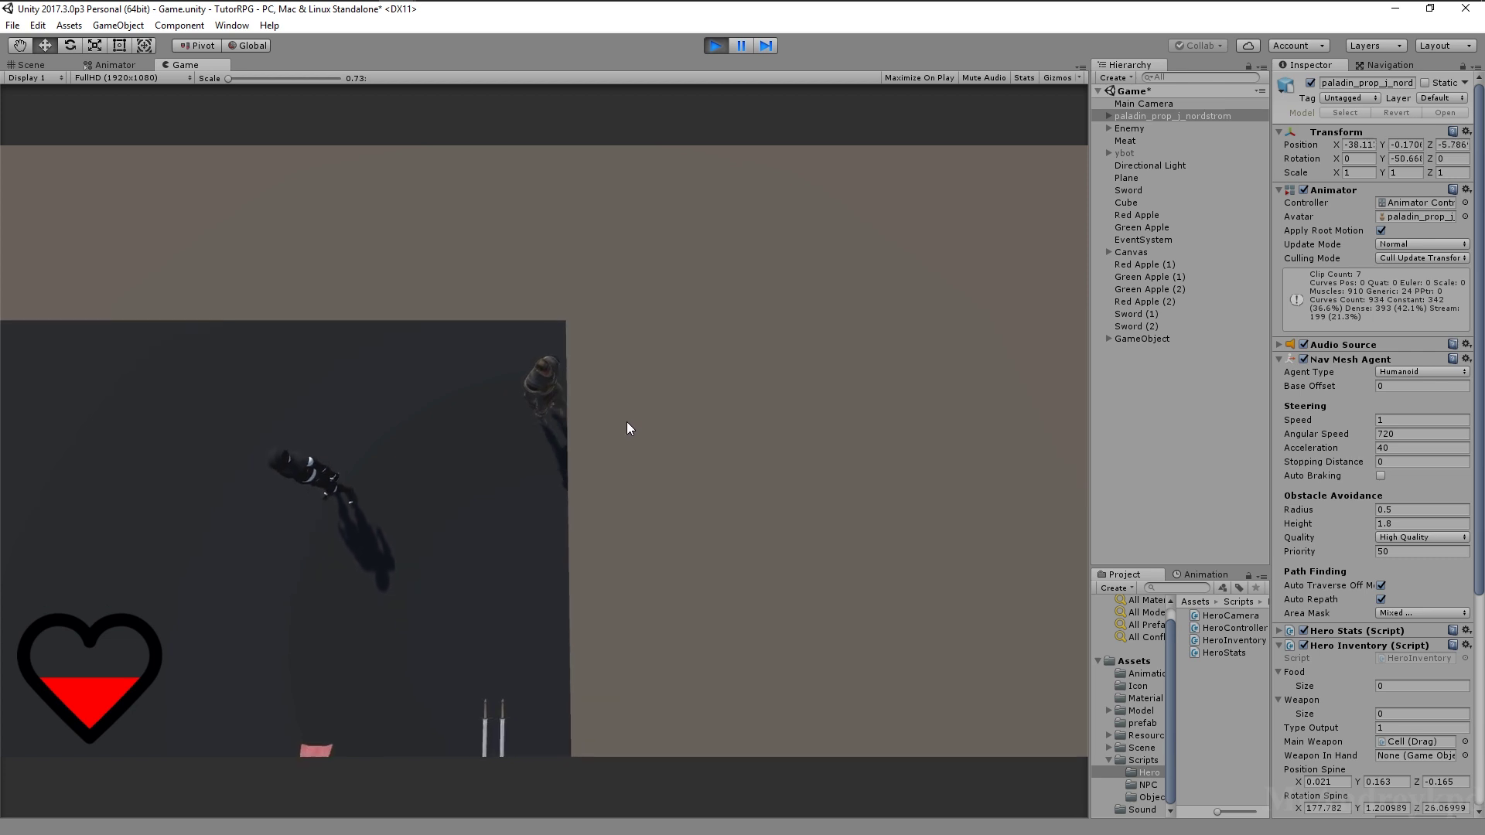
# Send the hero to one more spot, then dock the Game view beside the Scene view
pyautogui.click(312, 577)
pyautogui.scroll(3, 417, 524)
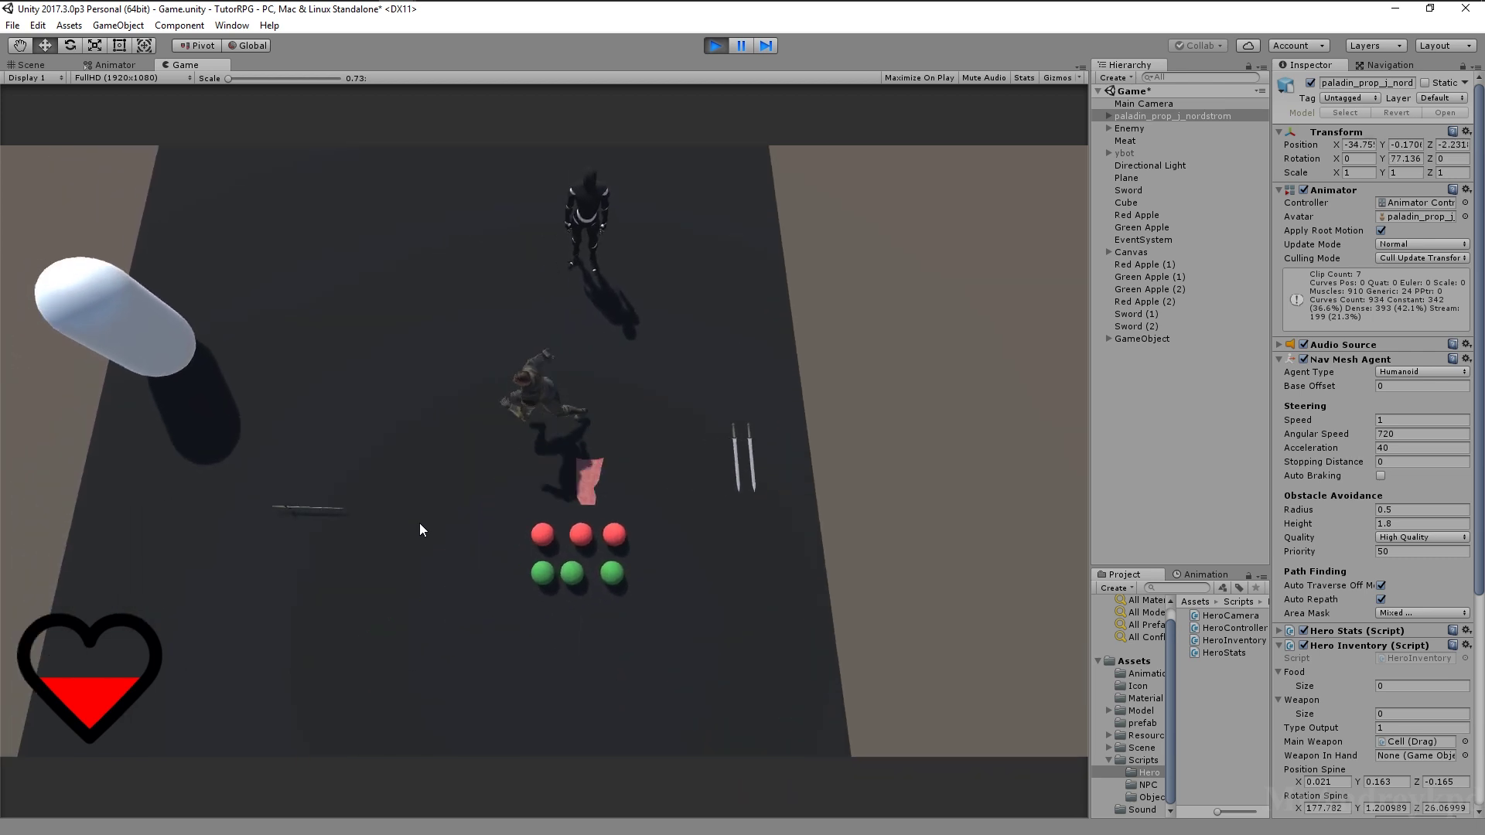
pyautogui.scroll(3, 503, 355)
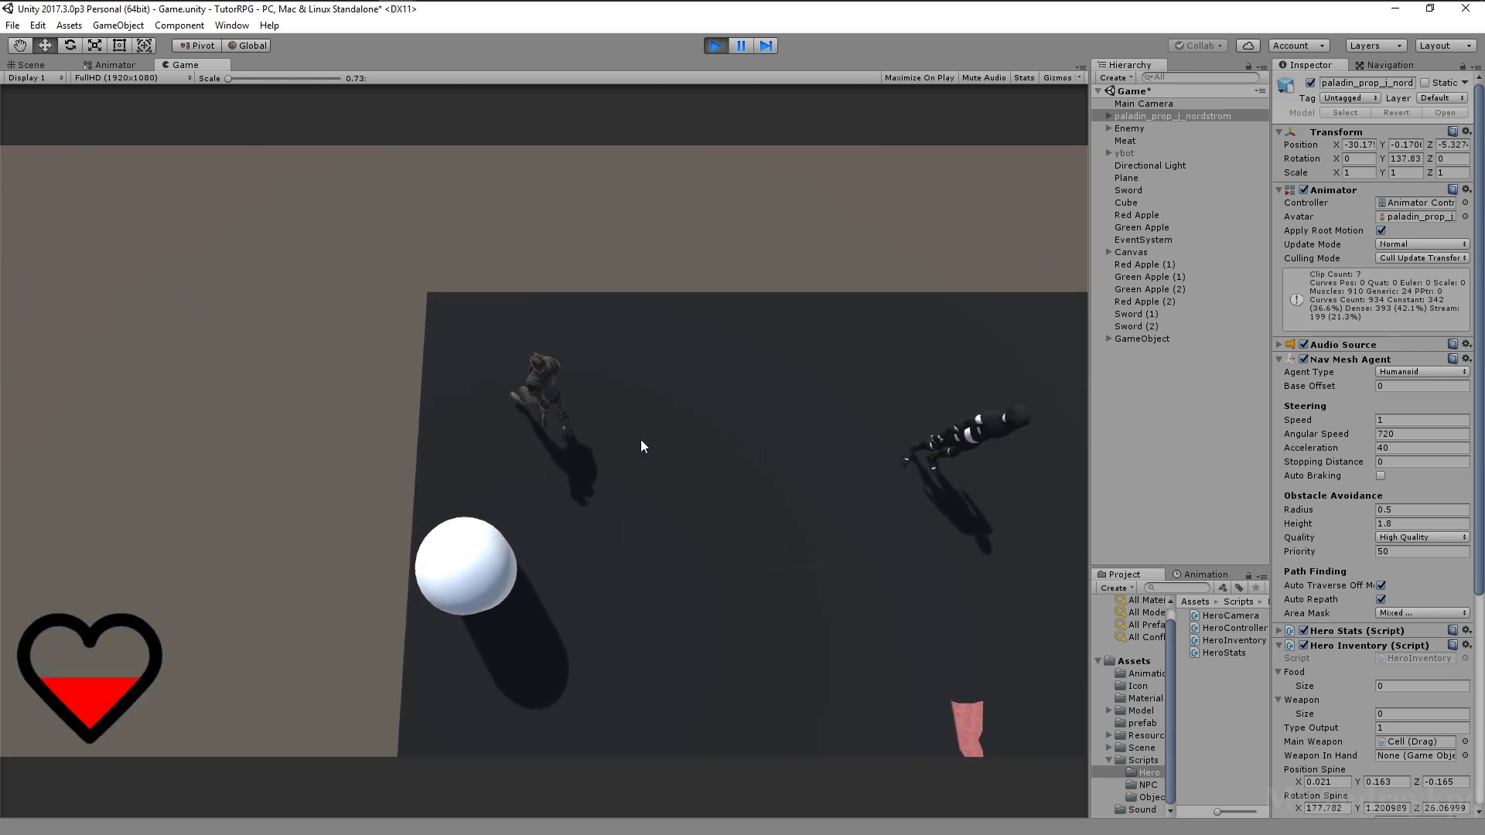
pyautogui.scroll(-3, 804, 639)
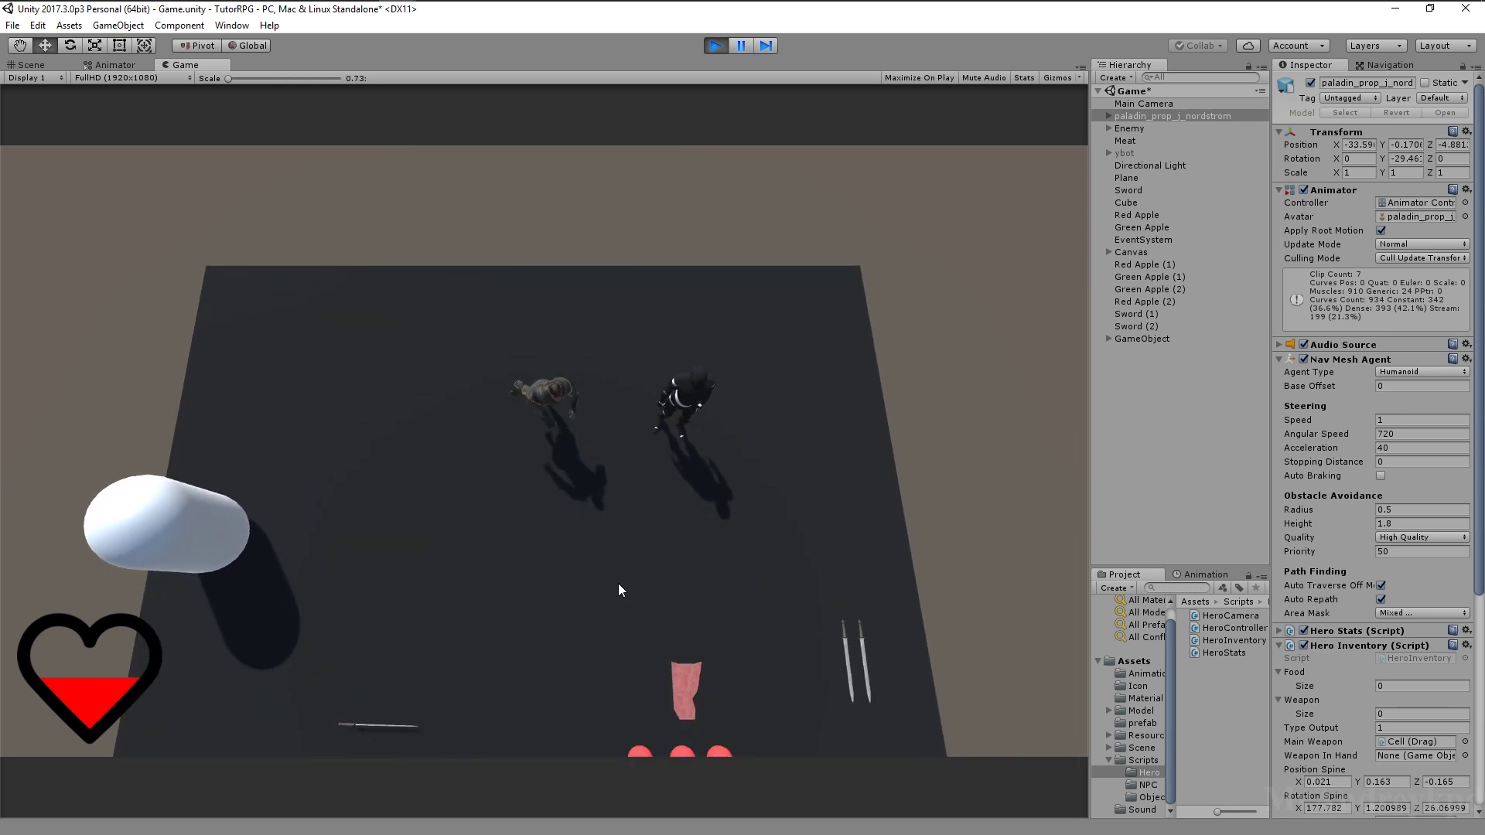
pyautogui.moveTo(178, 70); pyautogui.dragTo(342, 162)
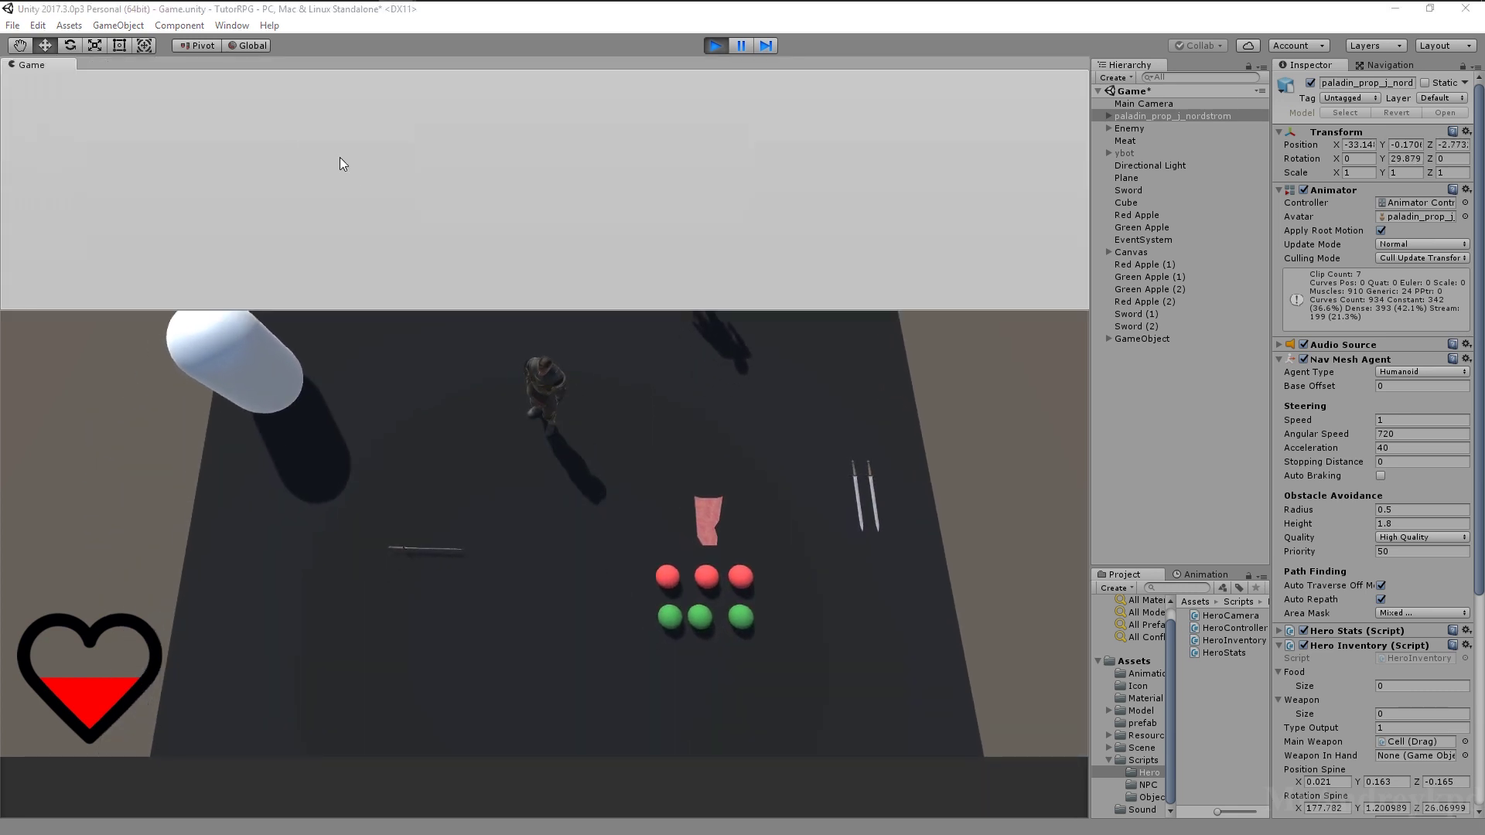
pyautogui.moveTo(178, 230); pyautogui.dragTo(118, 246)
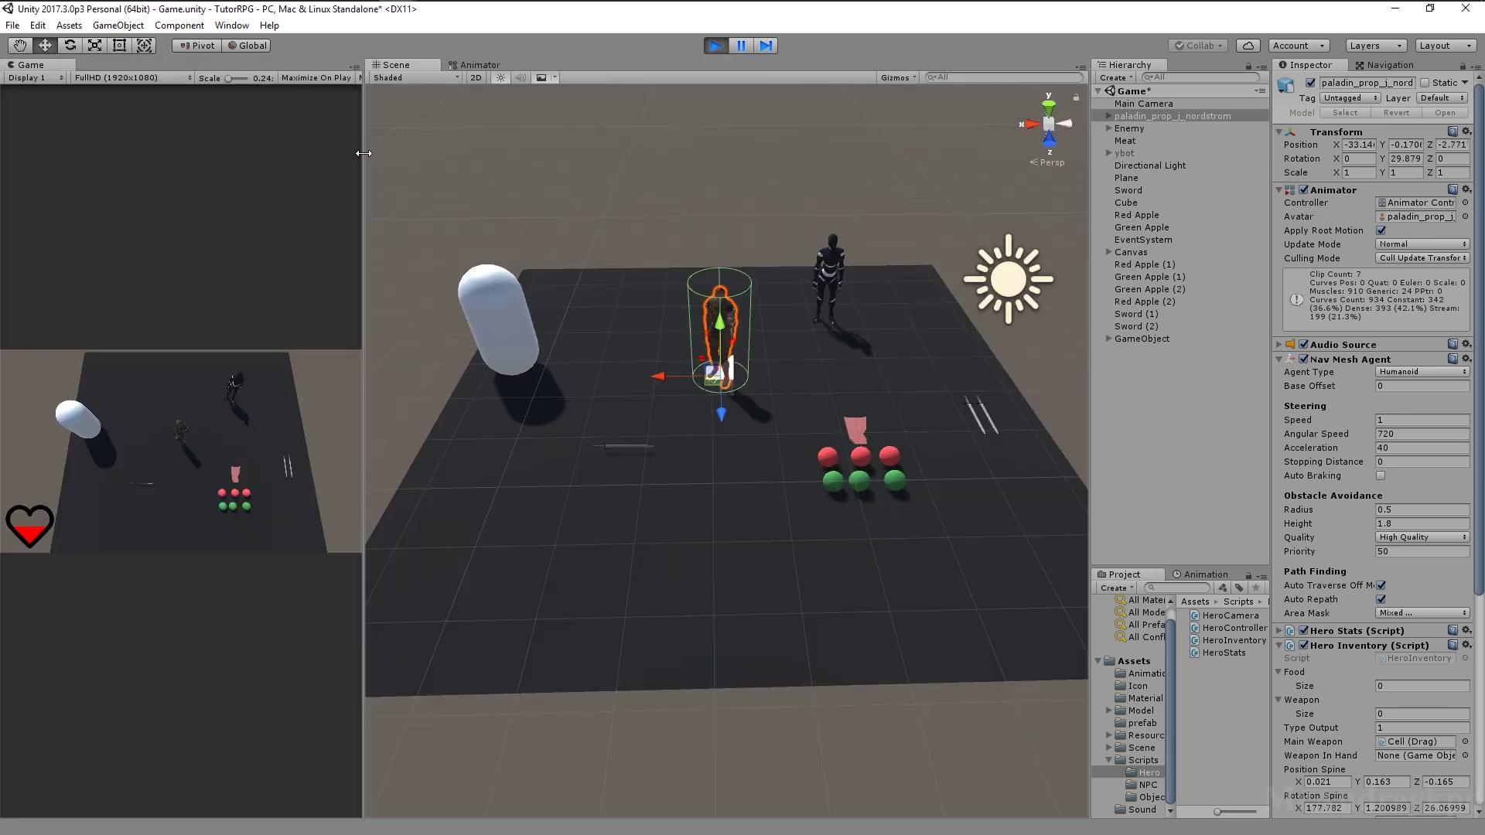
# Widen the Game view panel and set it to Free Aspect
pyautogui.moveTo(362, 153); pyautogui.dragTo(449, 150)
pyautogui.click(116, 78)
pyautogui.click(121, 93)
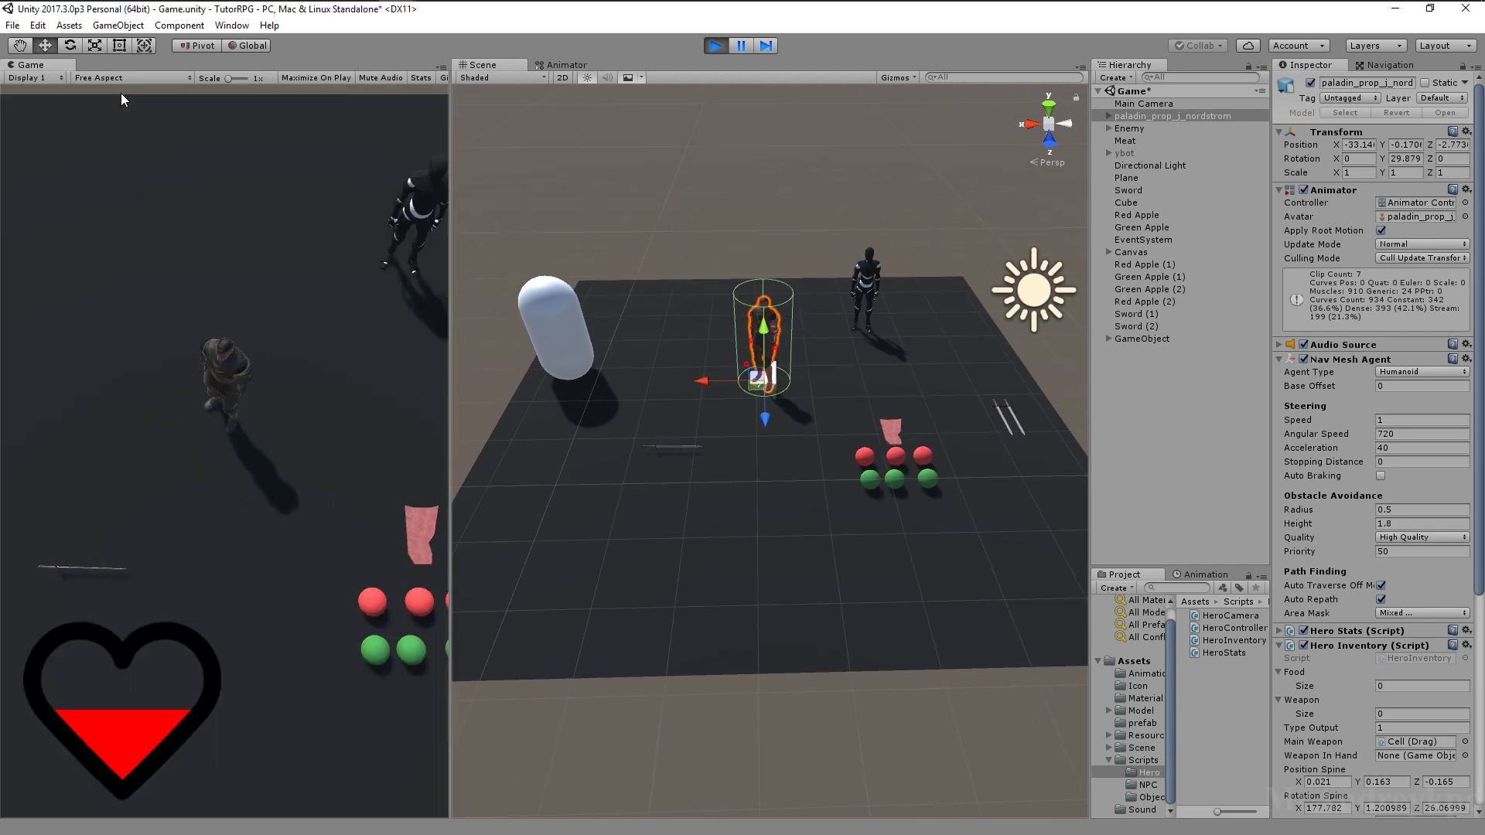
# Watch the Locomotion blend tree's Speed rise as the hero walks and runs, then stop Play mode
pyautogui.click(563, 64)
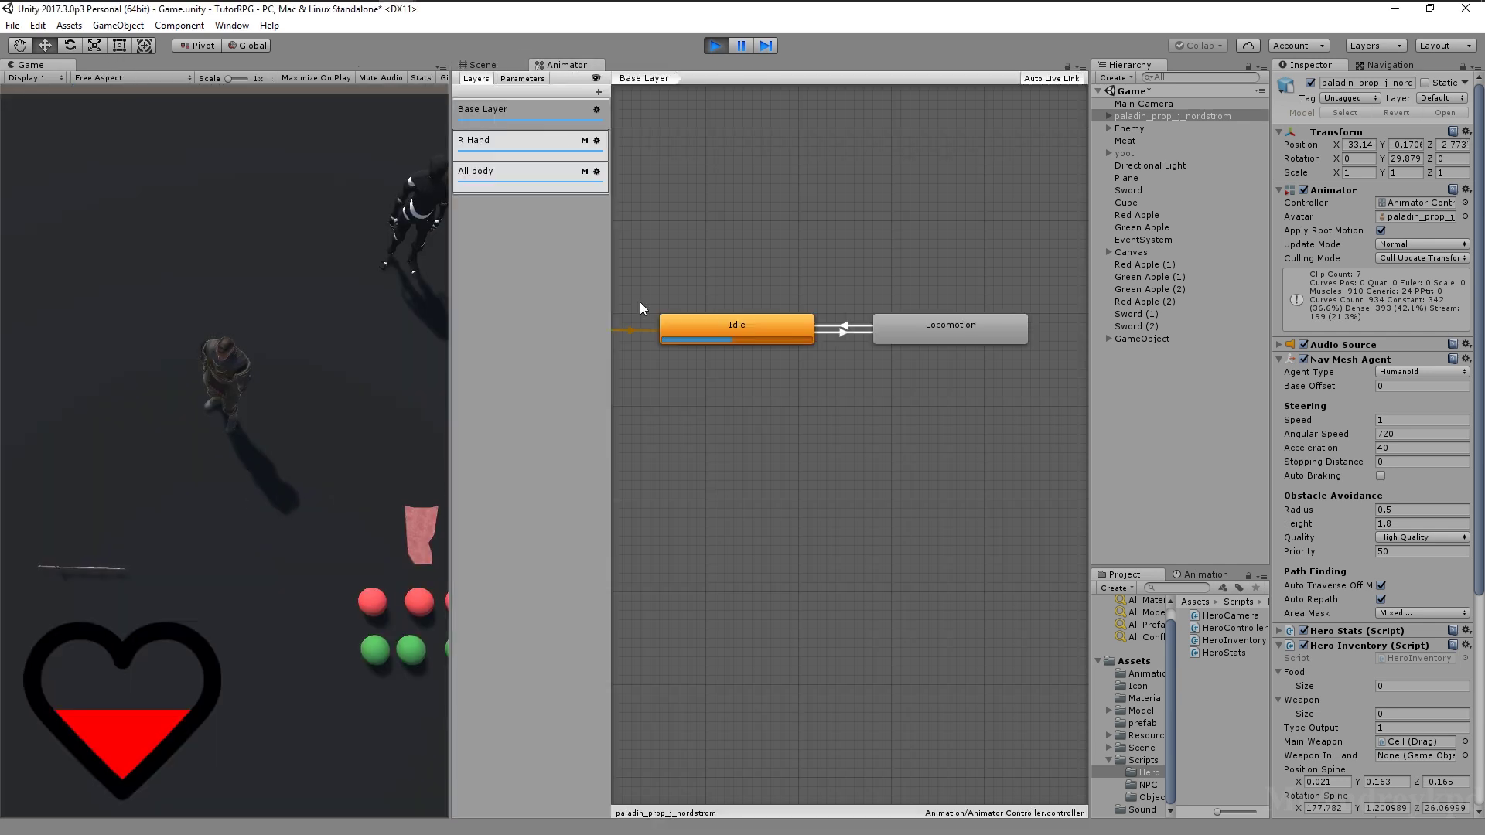
pyautogui.click(229, 205)
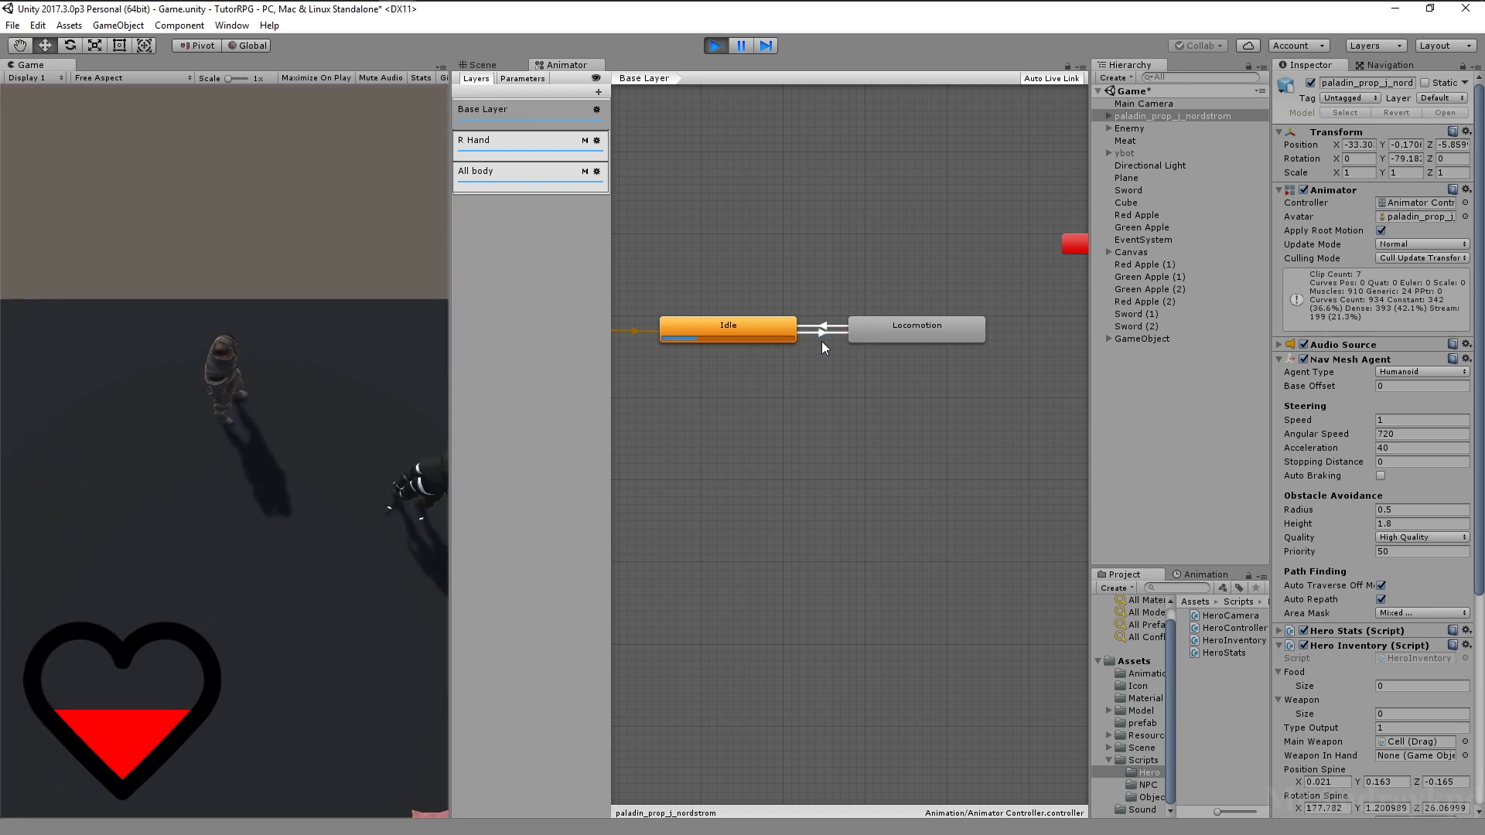
pyautogui.doubleClick(880, 334)
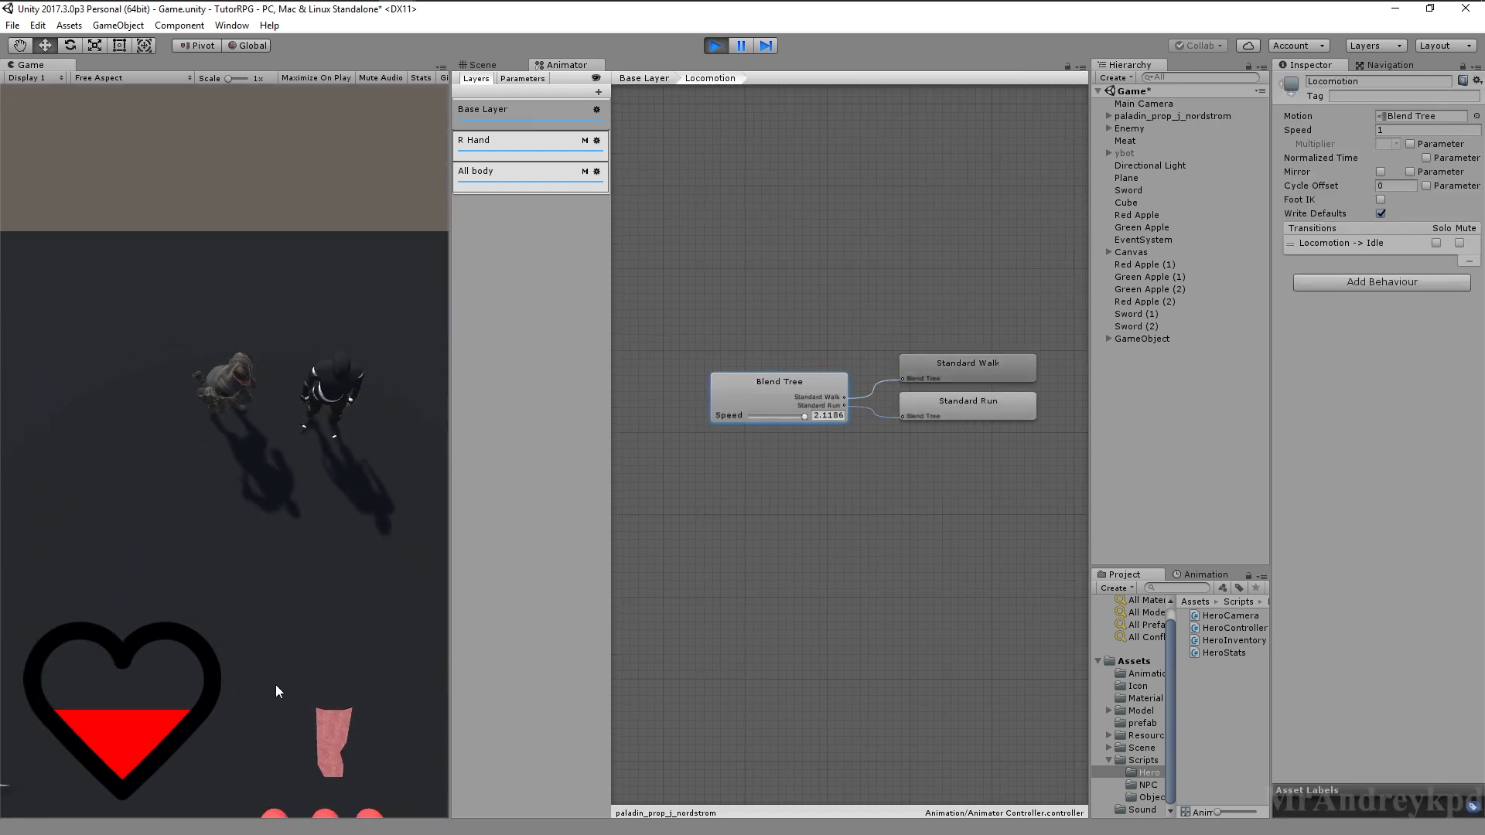
pyautogui.click(31, 145)
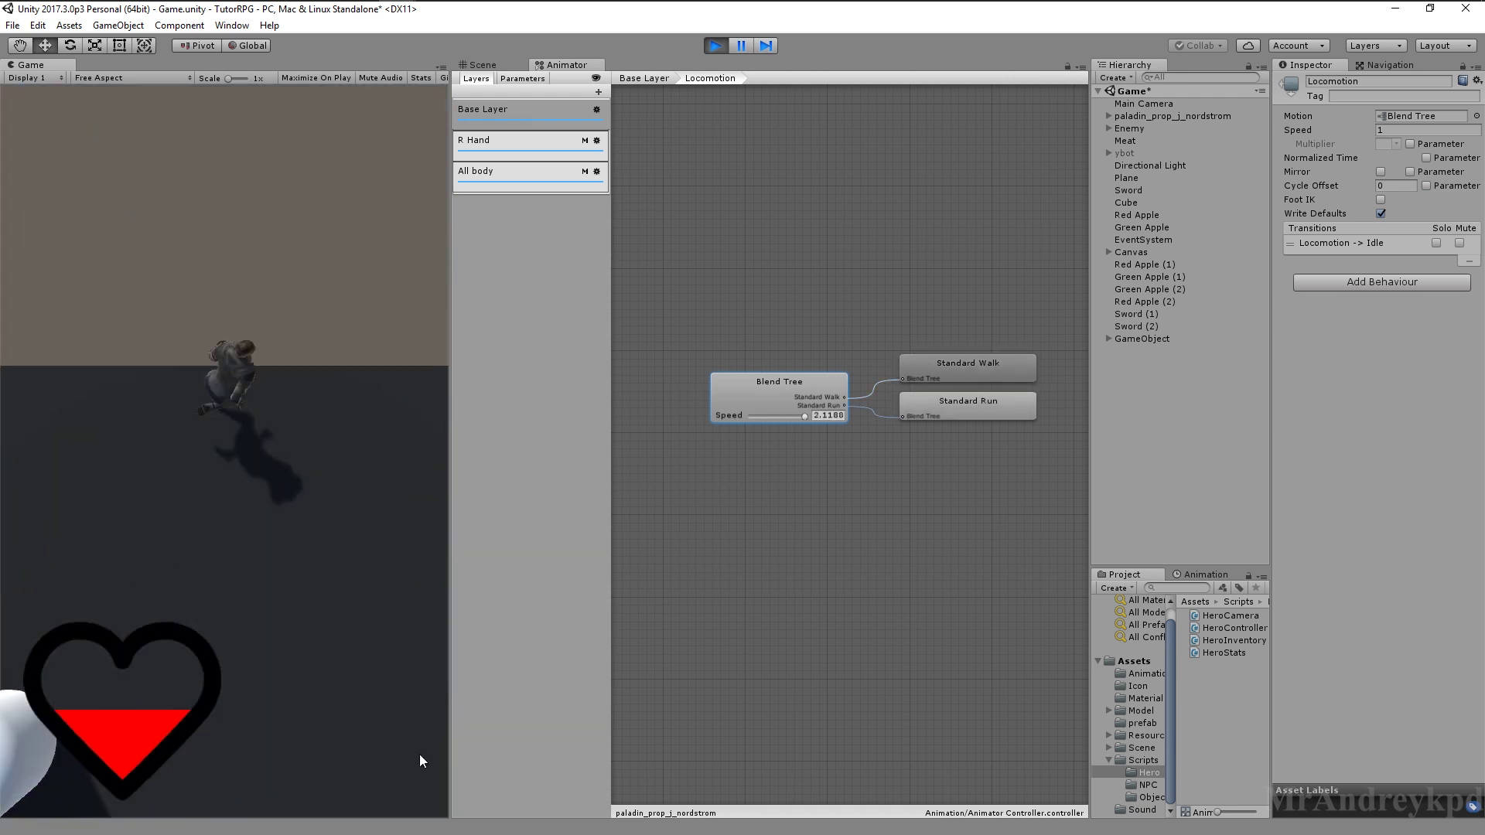
pyautogui.click(354, 736)
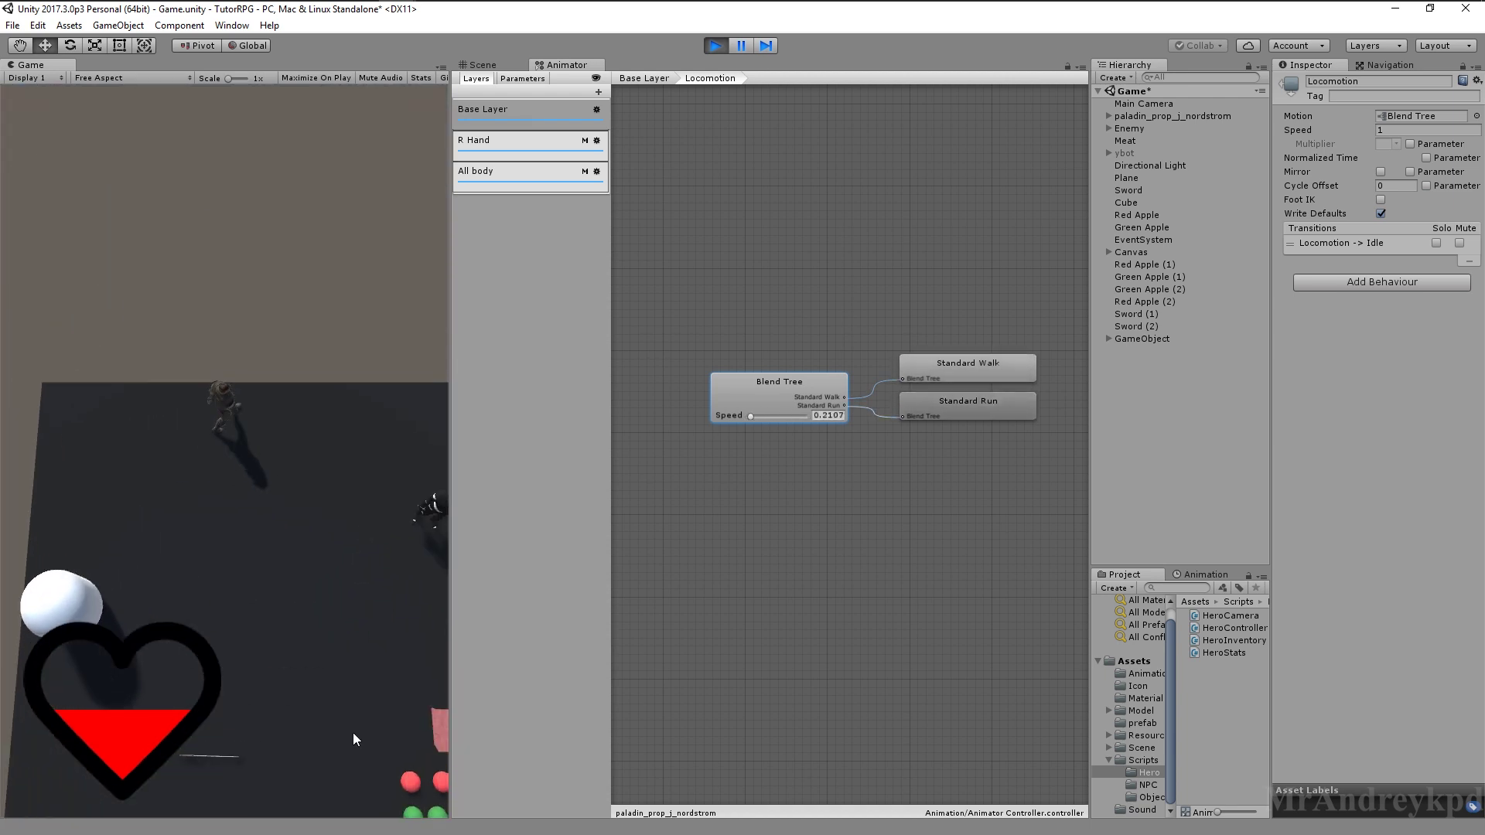
pyautogui.click(715, 45)
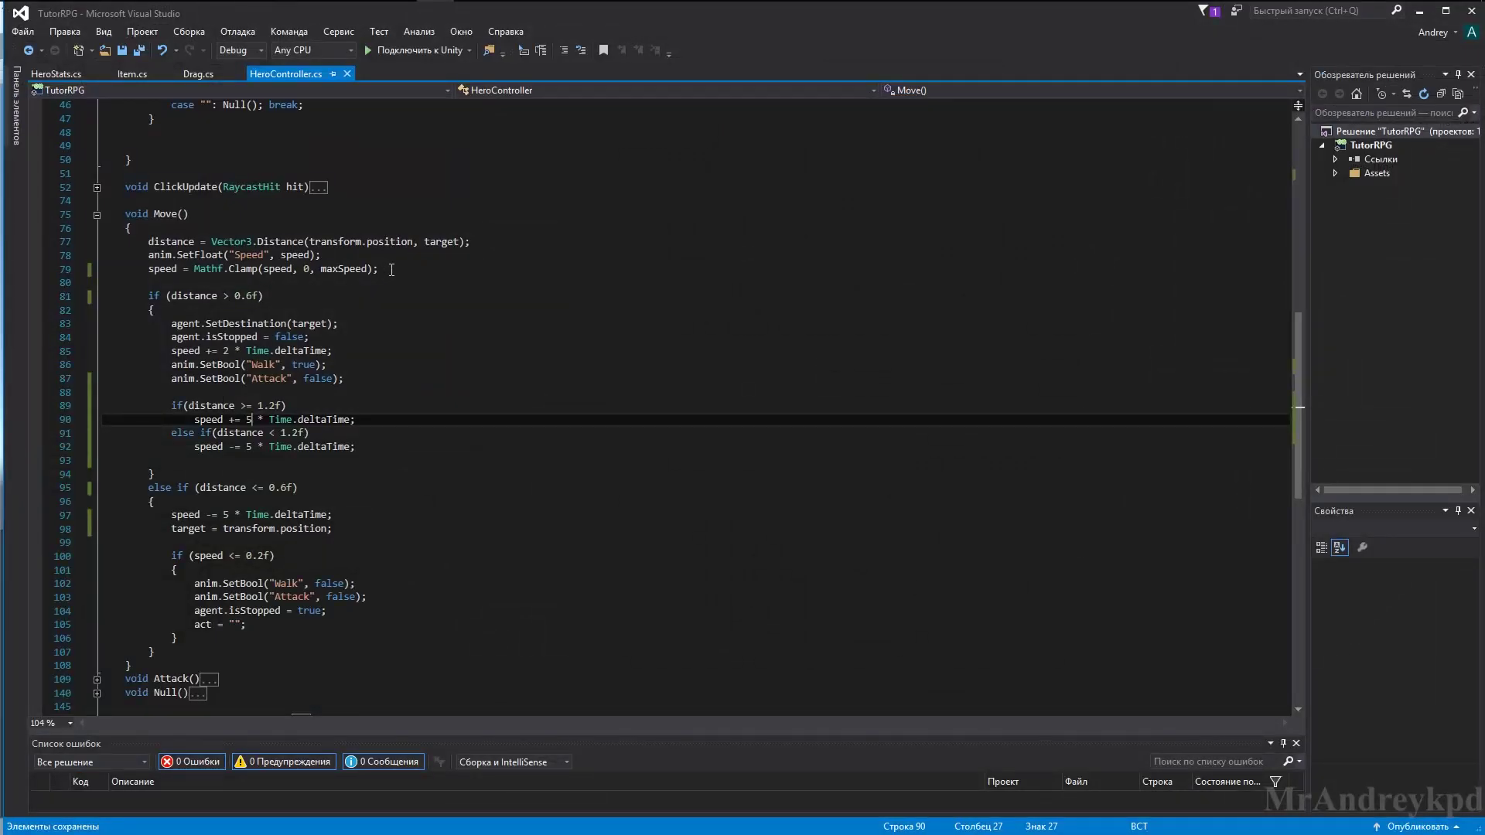
# Move 'speed = Mathf.Clamp(speed, 0, maxSpeed);' to the end of Move() and save HeroController.cs
pyautogui.moveTo(392, 269); pyautogui.dragTo(89, 276)
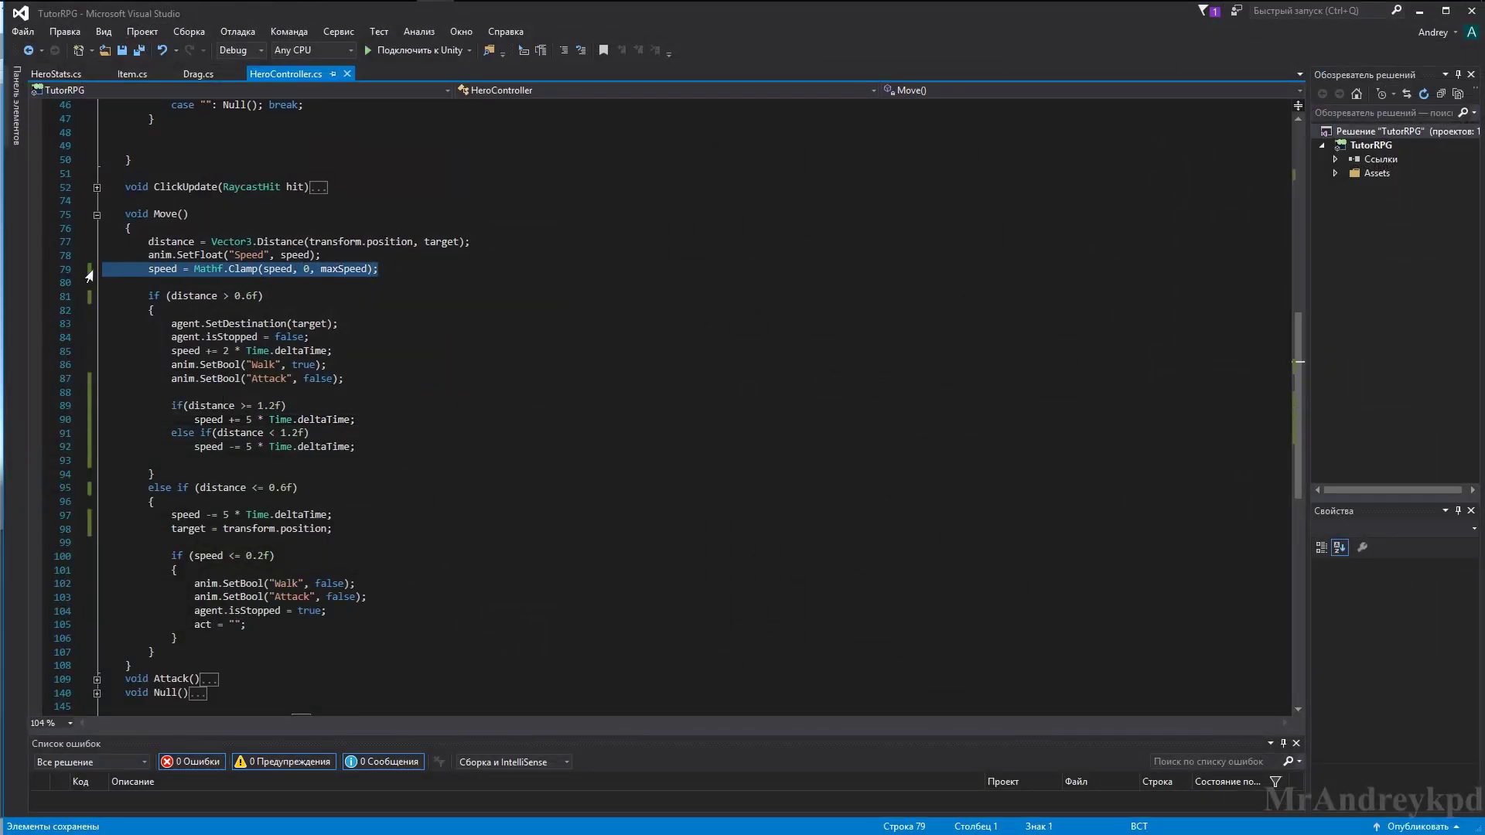
pyautogui.press('Delete')
pyautogui.press('BackSpace')
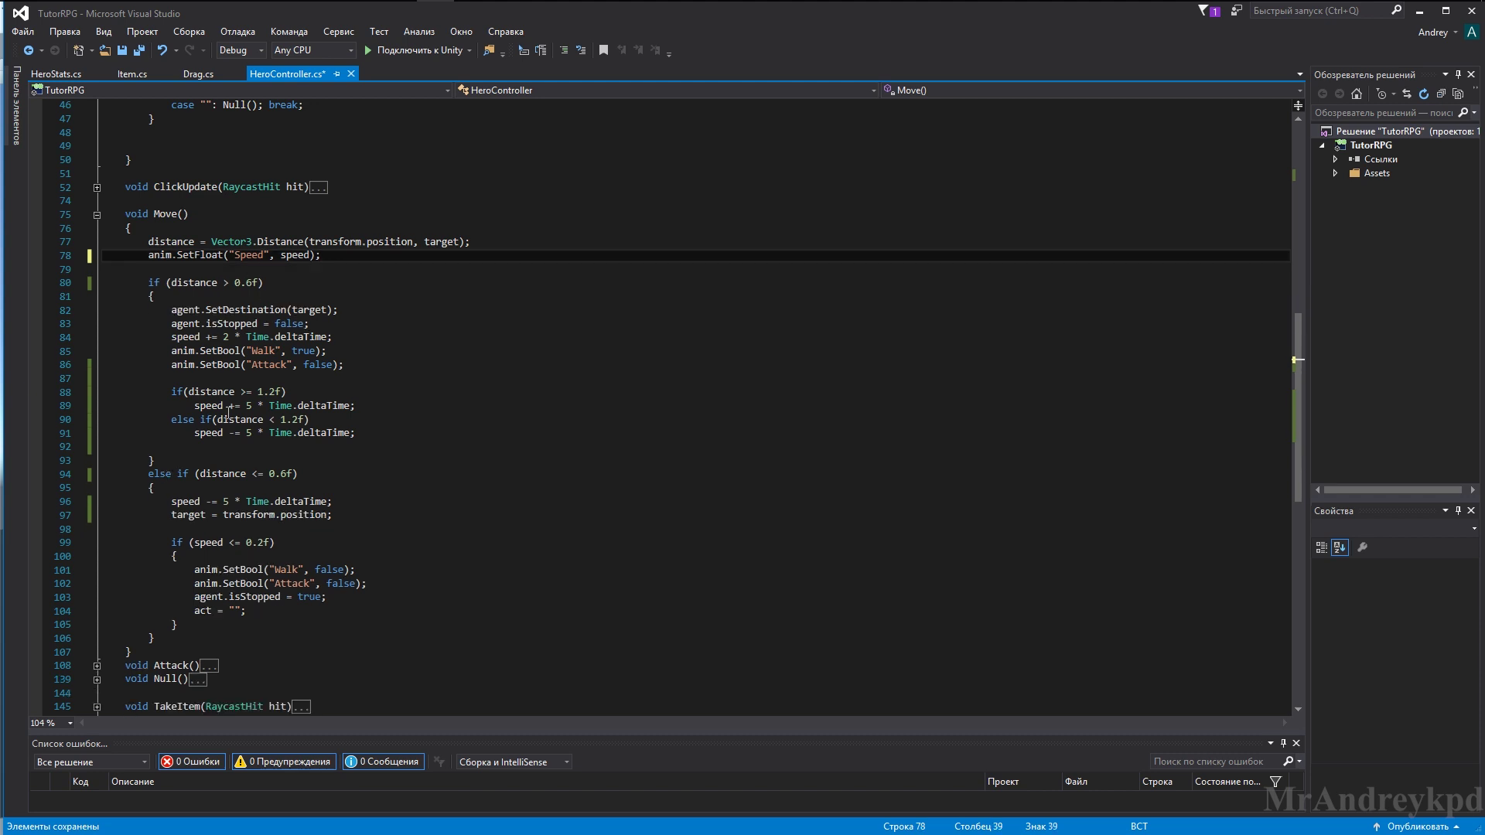
pyautogui.click(150, 487)
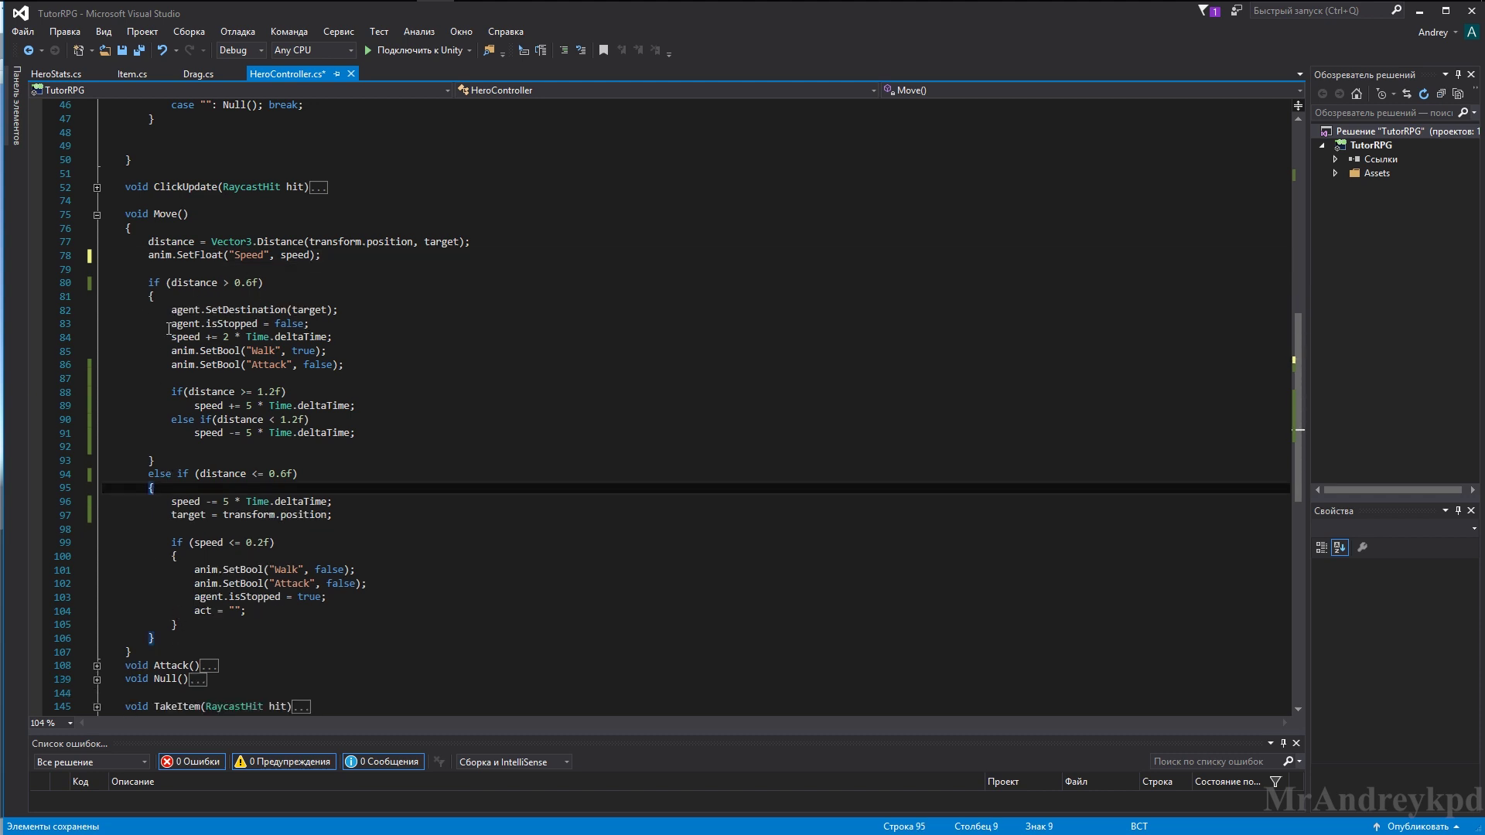
pyautogui.click(191, 634)
pyautogui.press('Return')
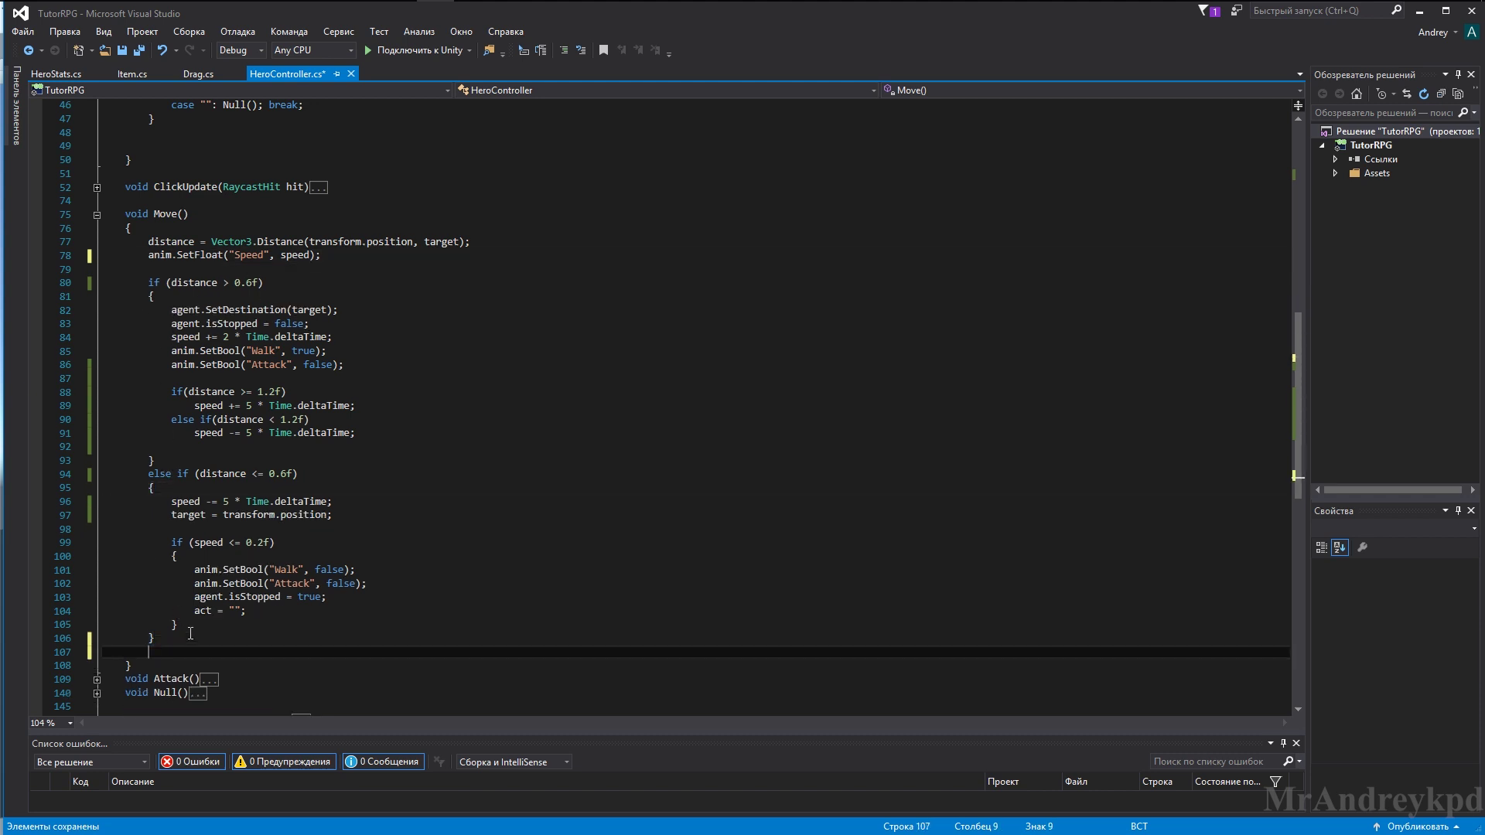
pyautogui.write('speed = Mathf.Clamp(speed, 0, maxSpeed);')
pyautogui.hotkey('ctrl', 's')
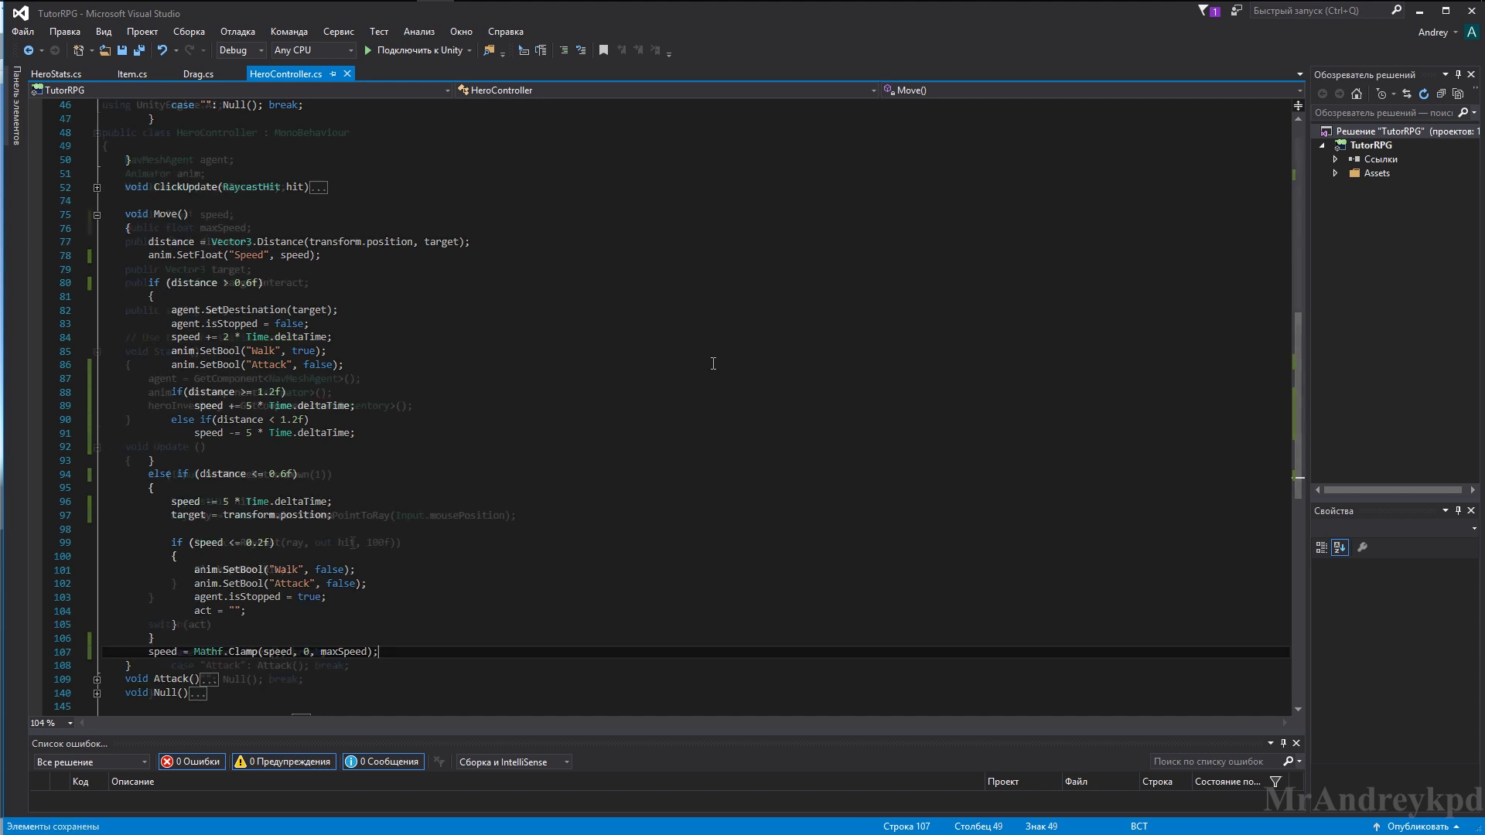
pyautogui.scroll(14, 353, 542)
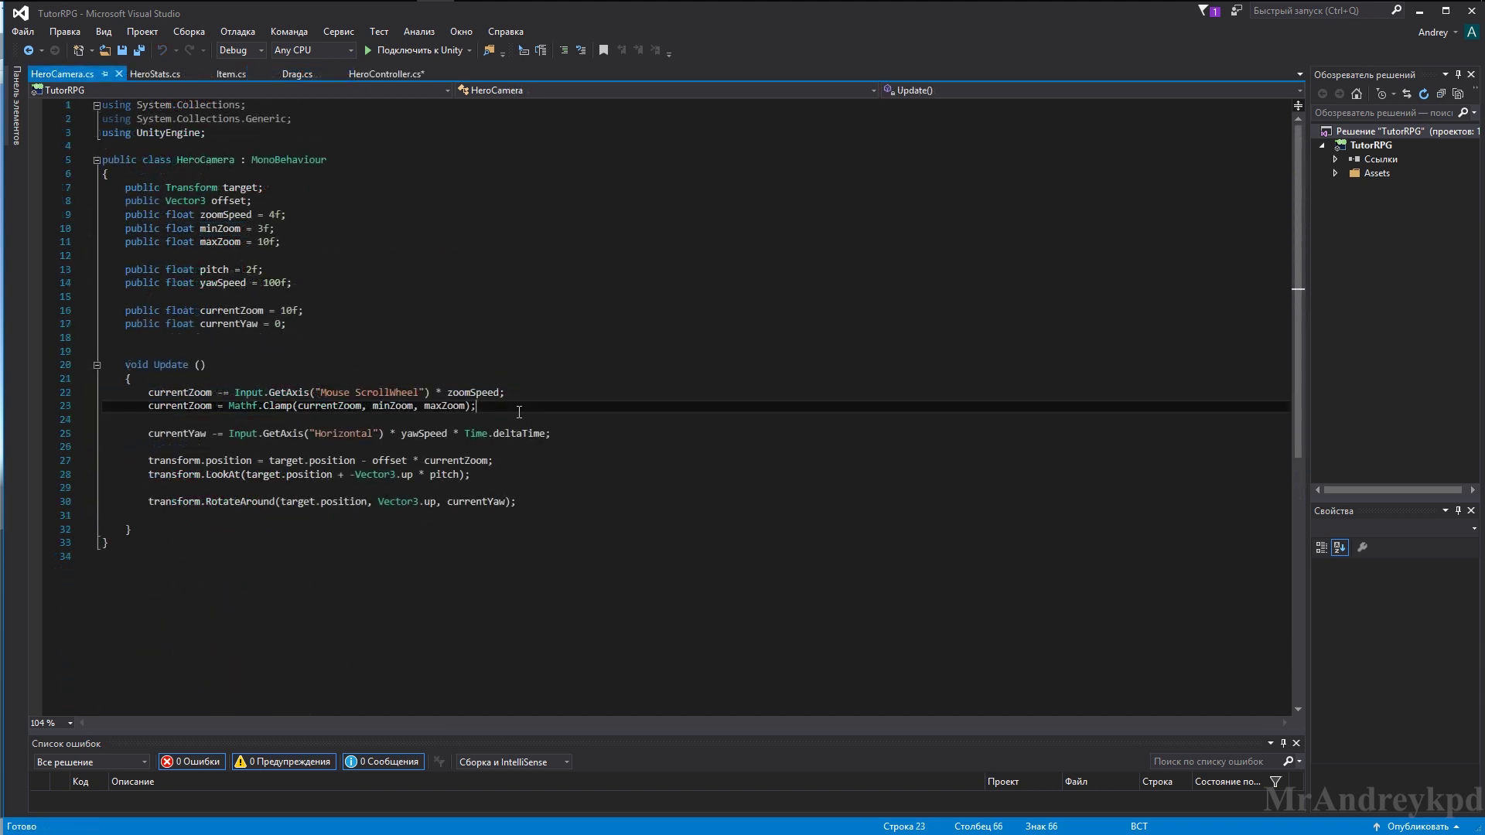
# Paste the camera zoom lines into HeroController's Update() and rename currentZoom to maxSpeed
pyautogui.hotkey('ctrl', 'c')
pyautogui.click(386, 74)
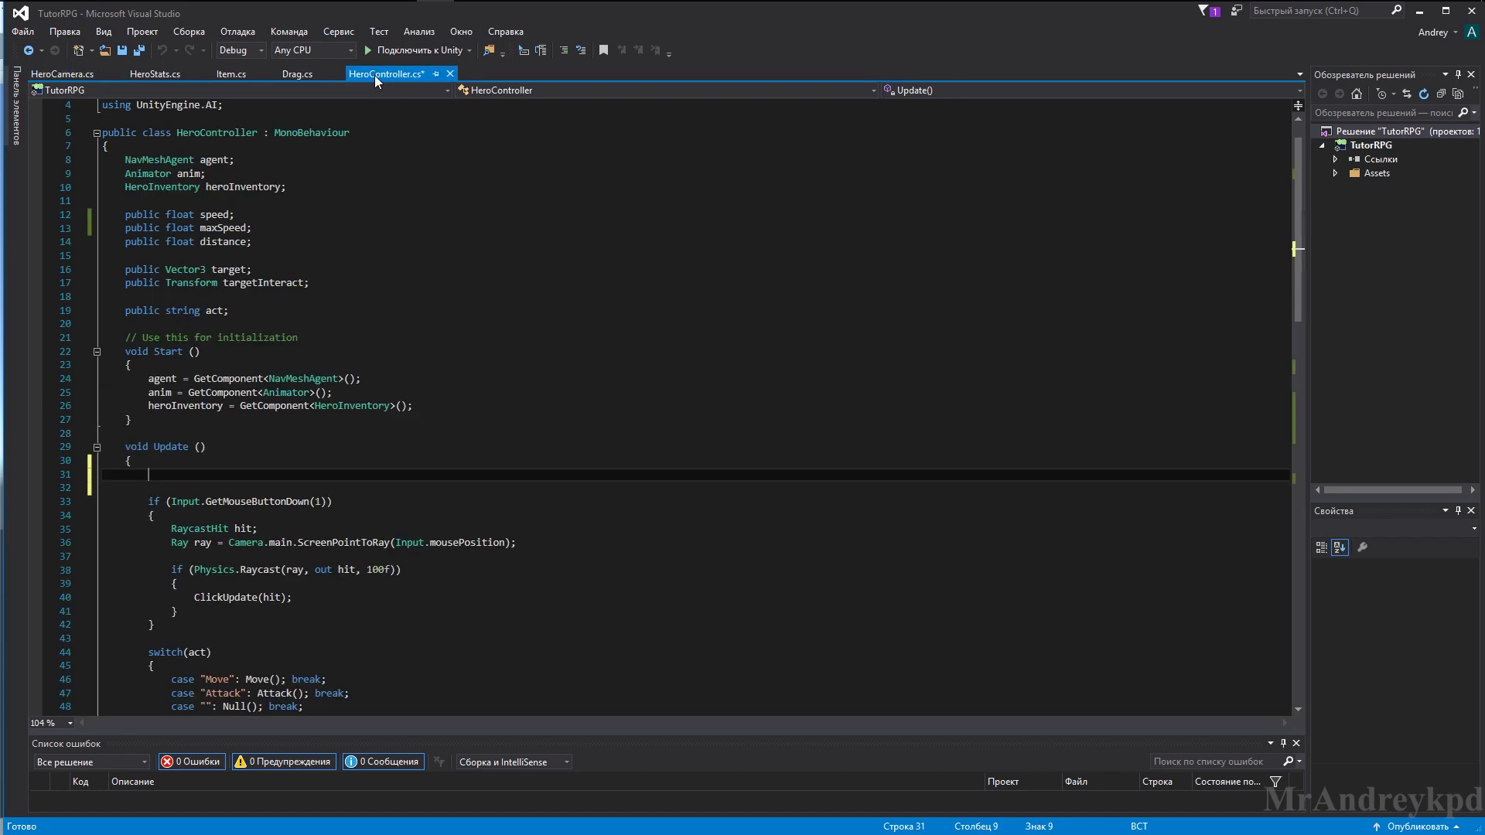
pyautogui.hotkey('ctrl', 'v')
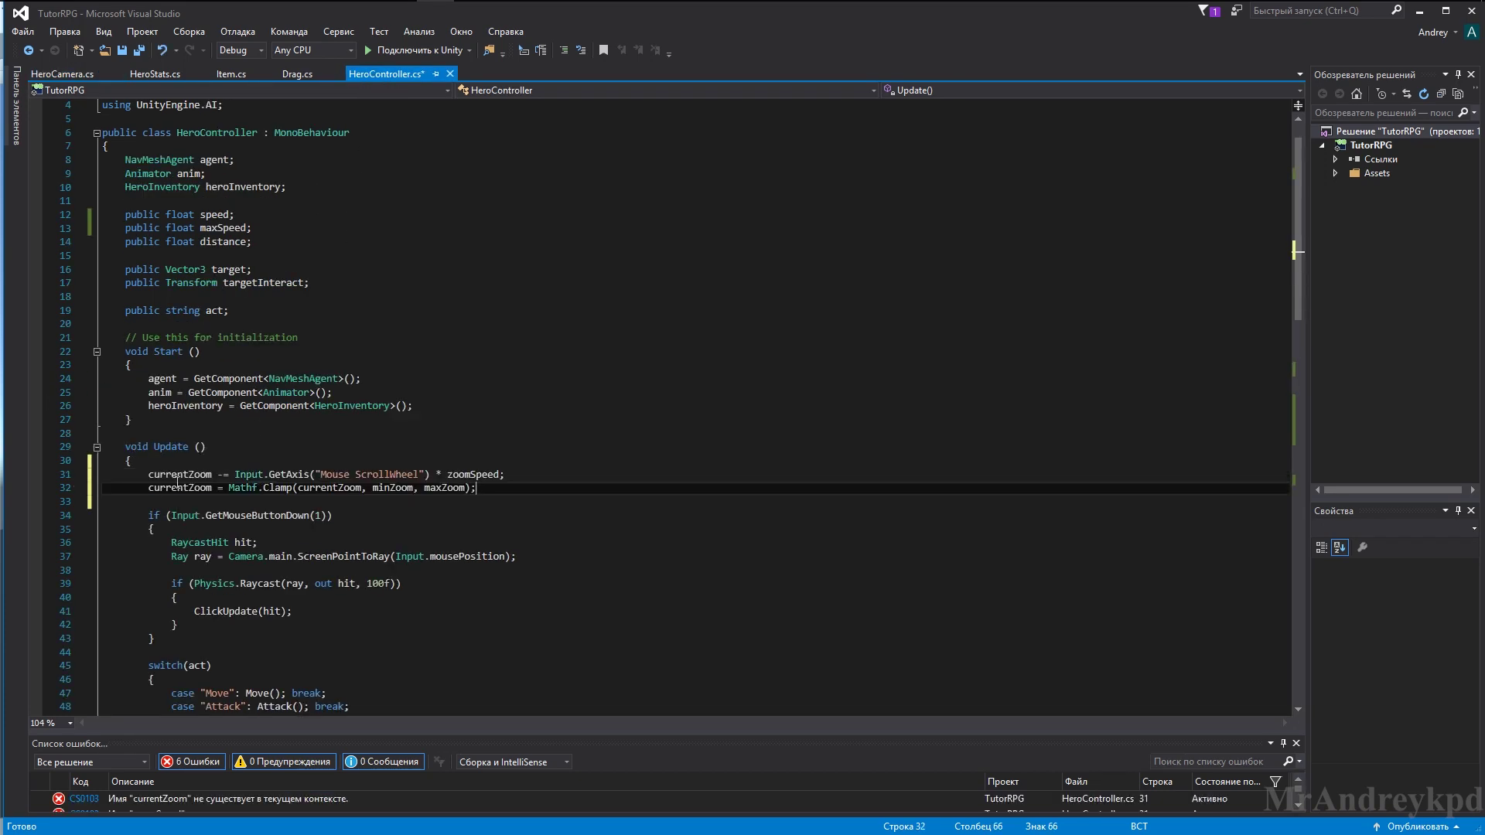
pyautogui.click(212, 474)
pyautogui.click(224, 232)
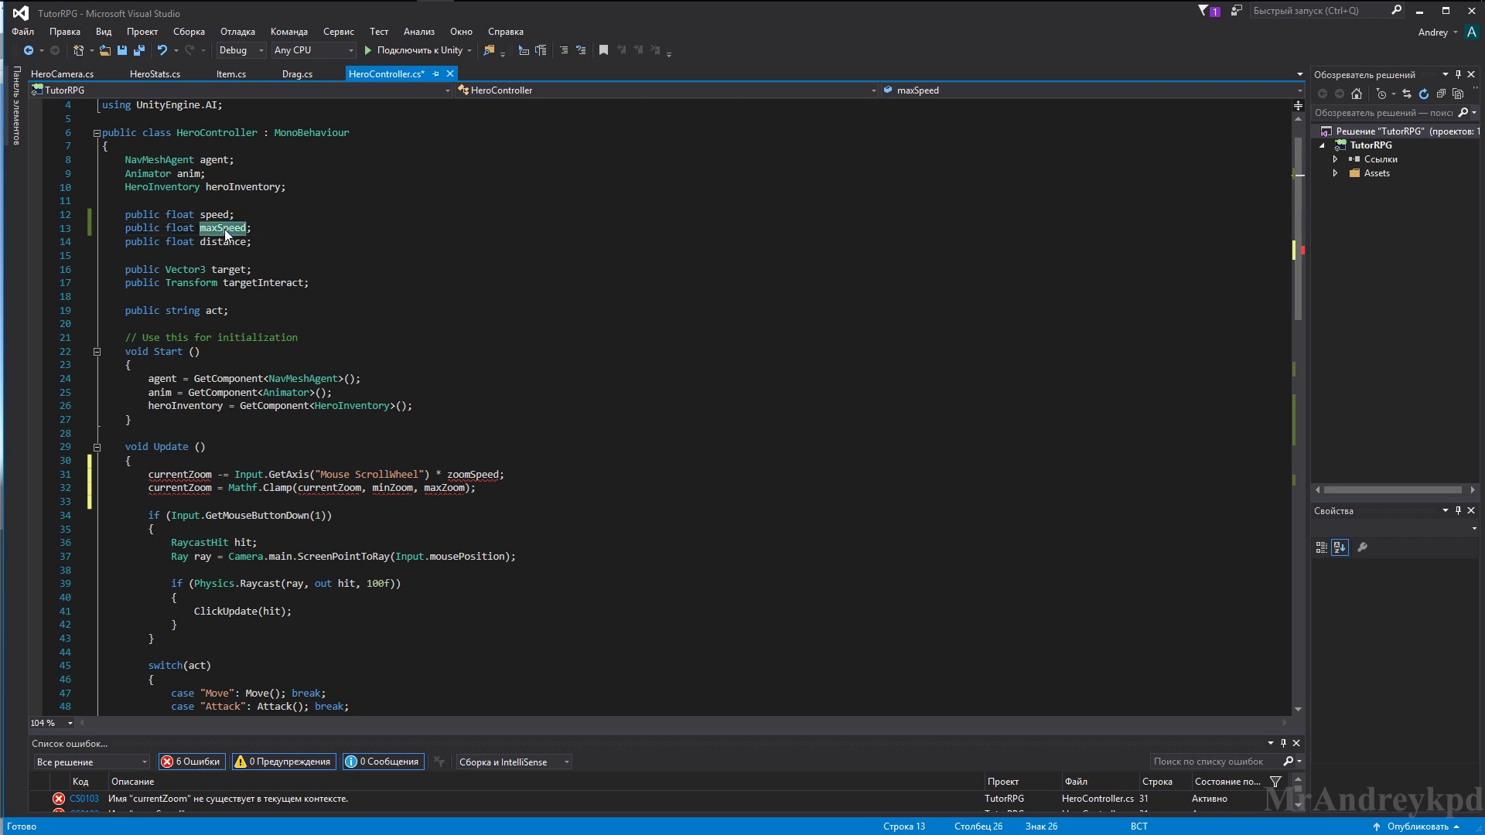
pyautogui.doubleClick(164, 474)
pyautogui.hotkey('ctrl', 'v')
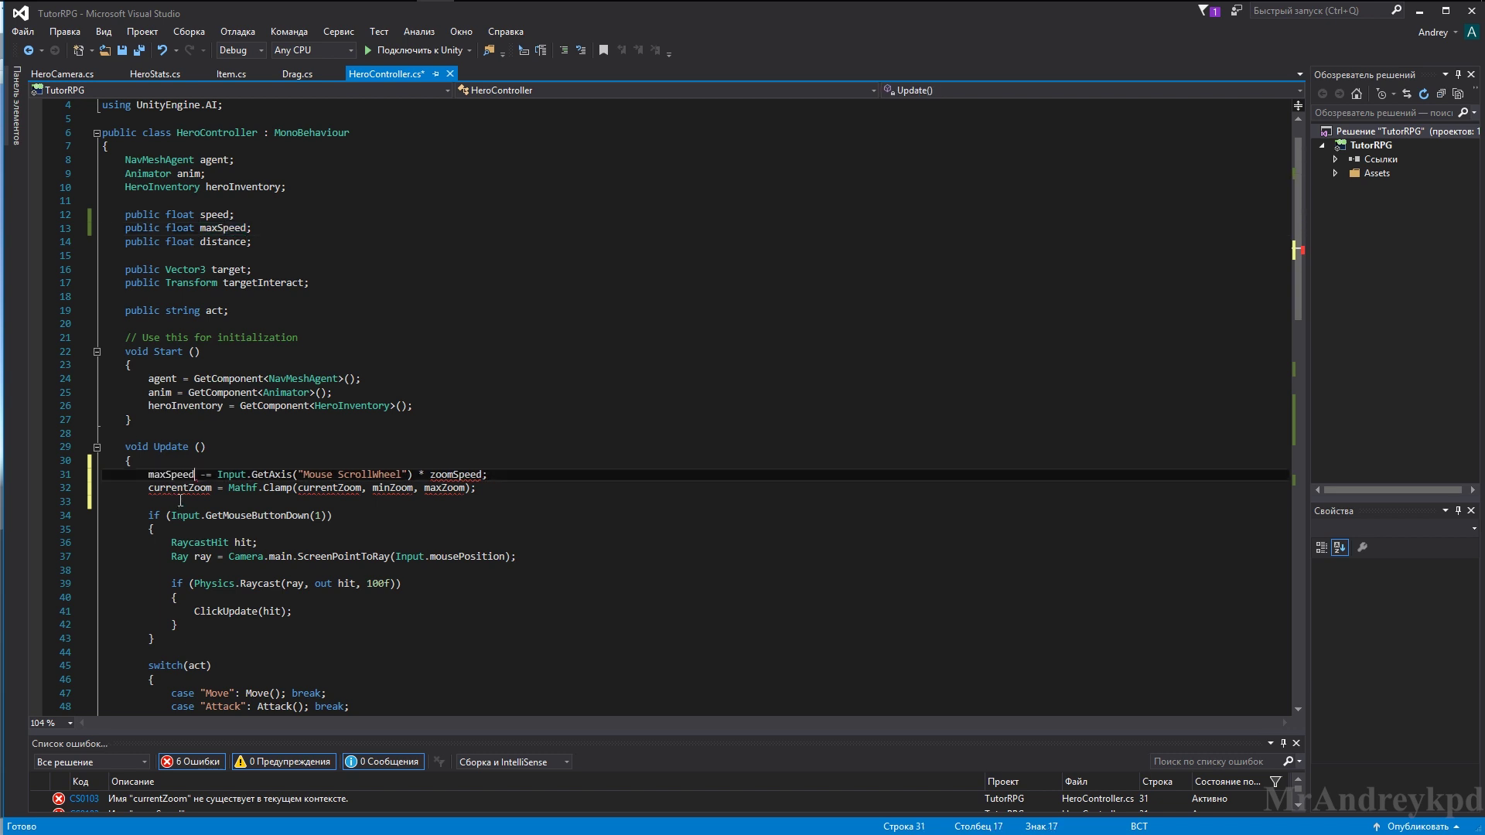
pyautogui.doubleClick(178, 488)
pyautogui.hotkey('ctrl', 'v')
pyautogui.doubleClick(303, 487)
pyautogui.hotkey('ctrl', 'v')
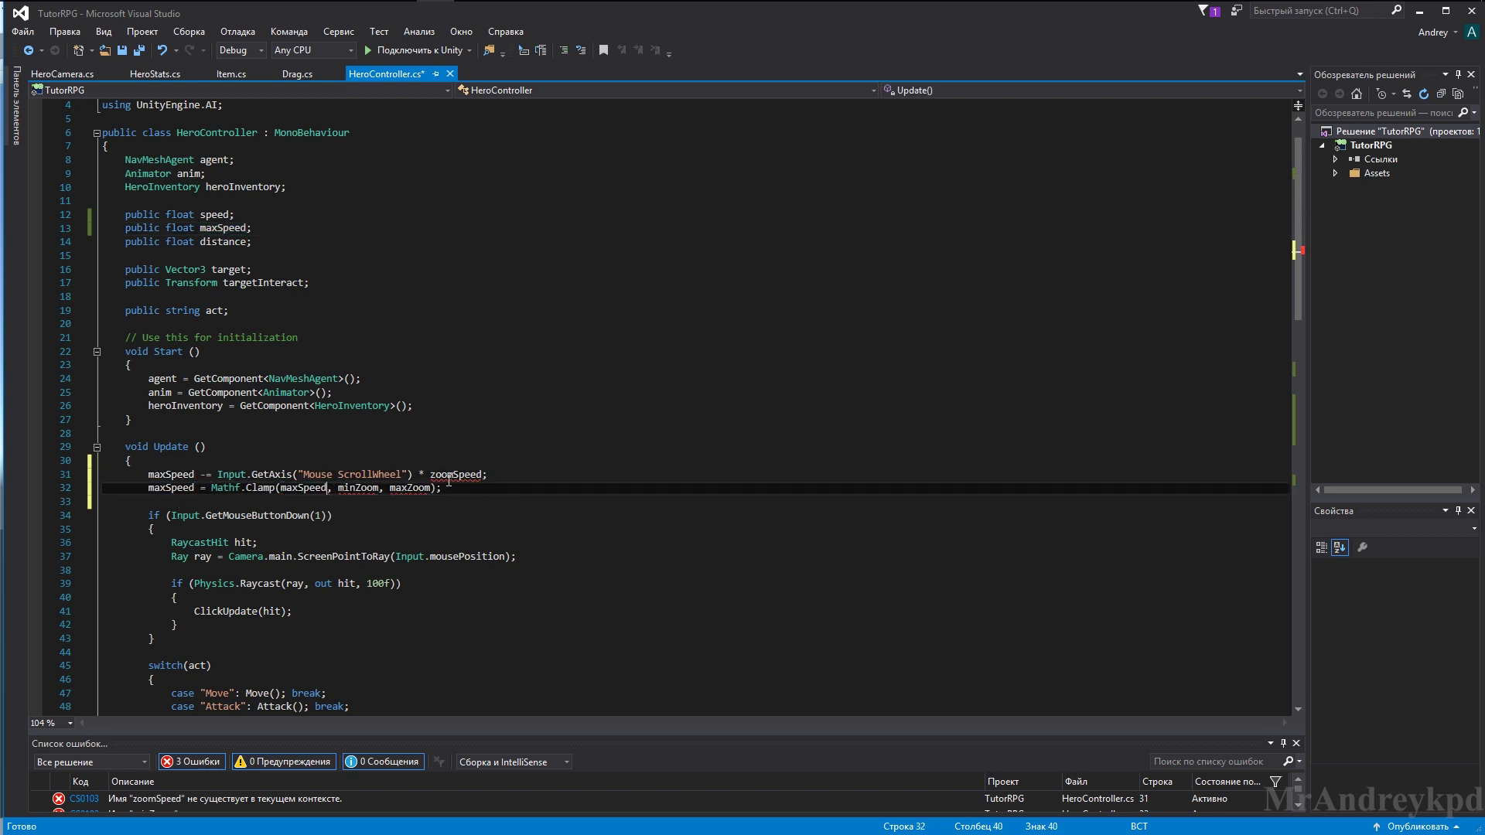
# Replace zoomSpeed, minZoom and maxZoom with 3, 1 and 2, and save
pyautogui.moveTo(329, 474); pyautogui.dragTo(363, 480)
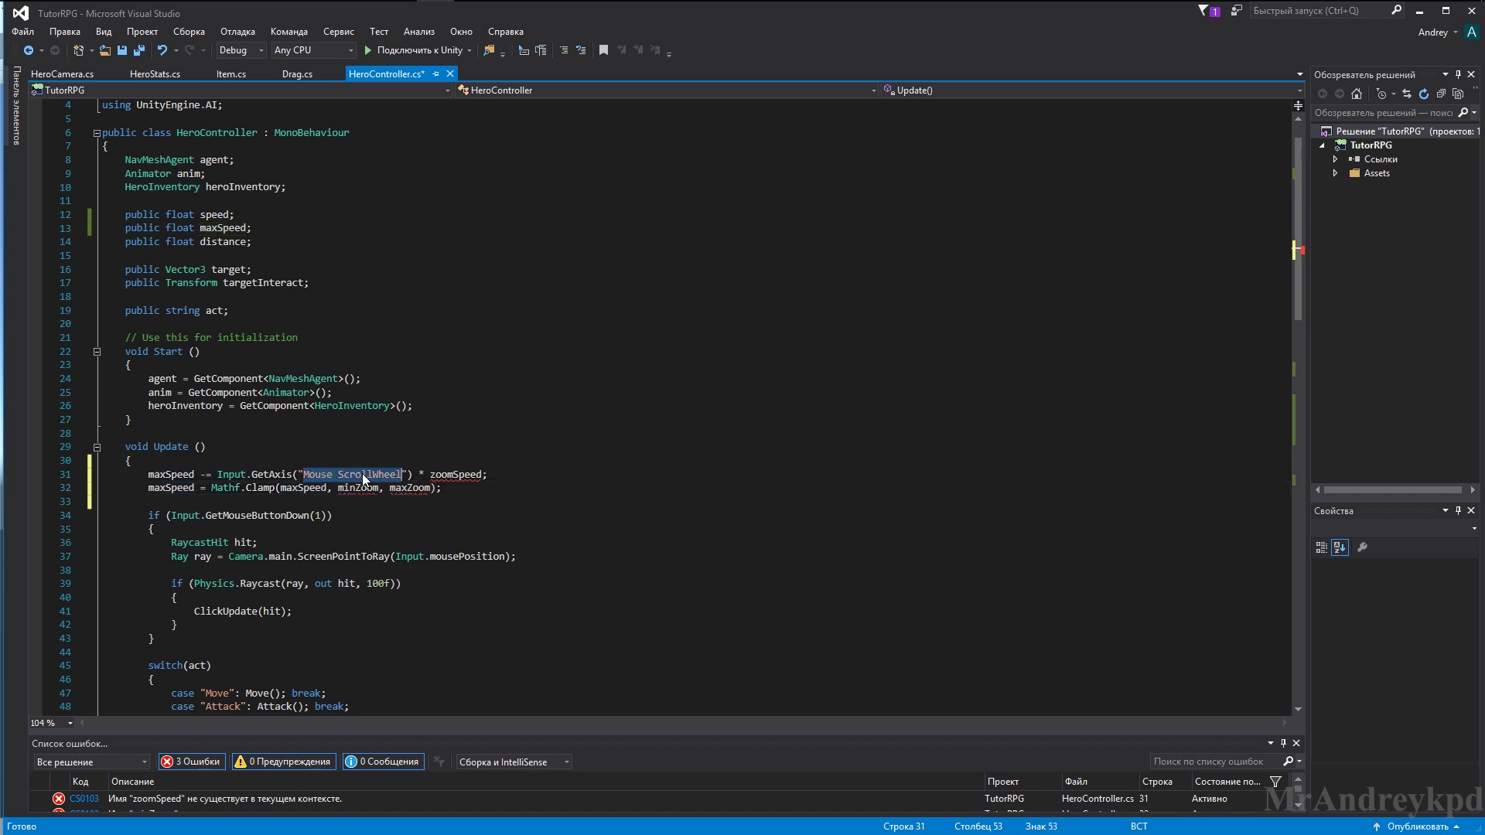
pyautogui.doubleClick(469, 474)
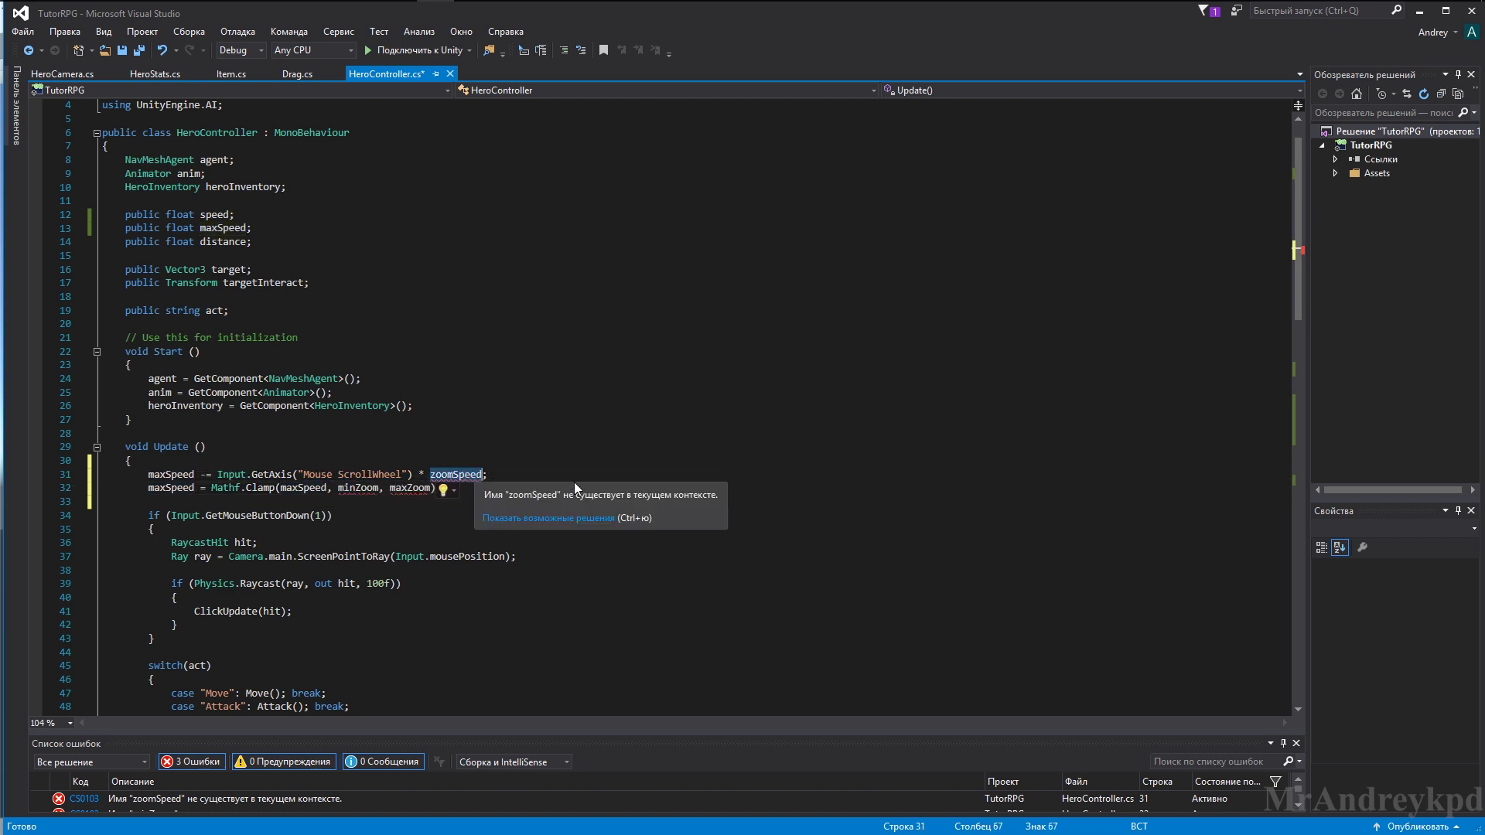
pyautogui.write('3')
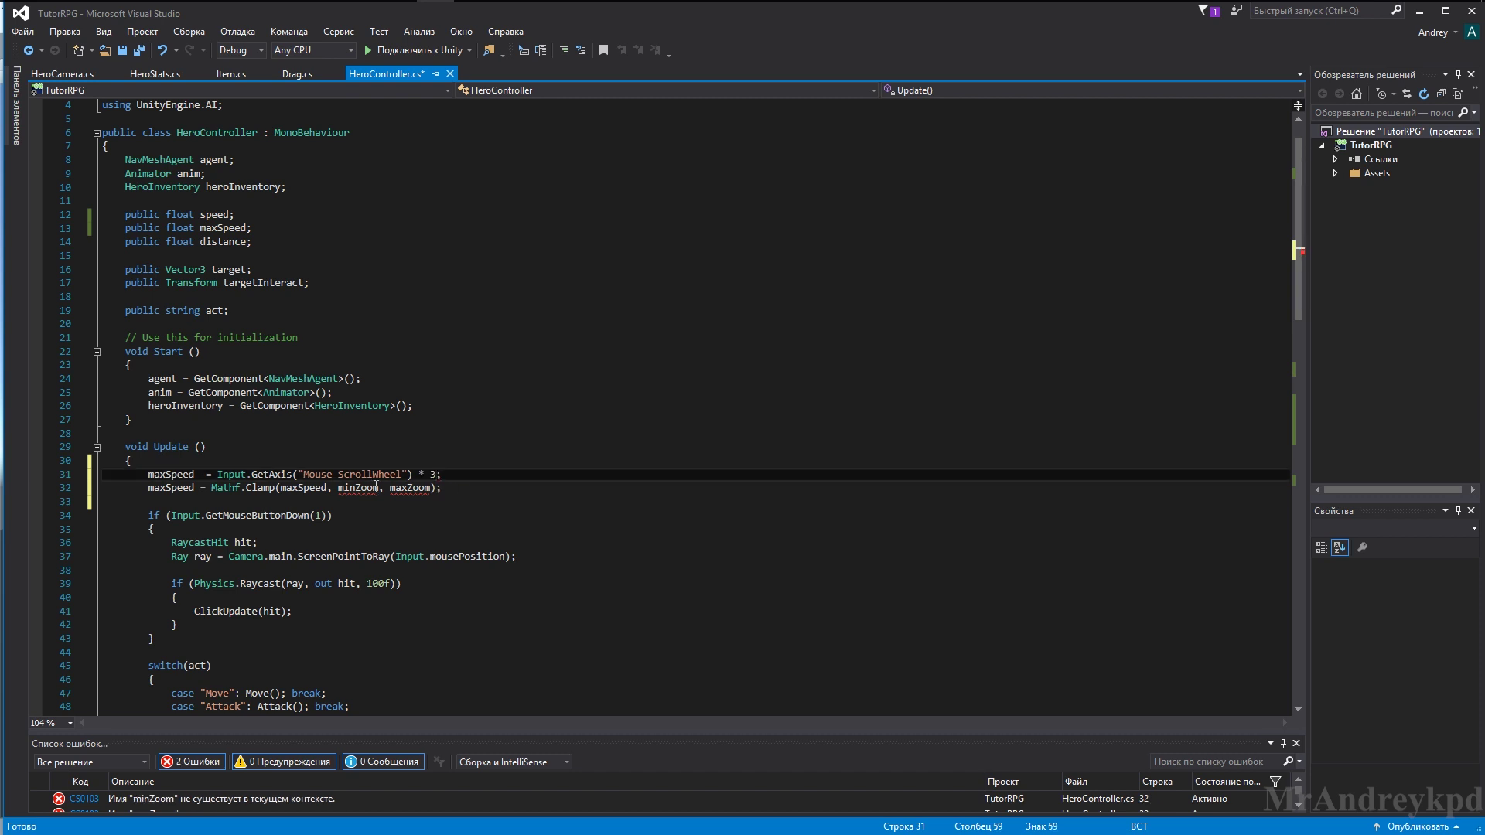
pyautogui.doubleClick(358, 488)
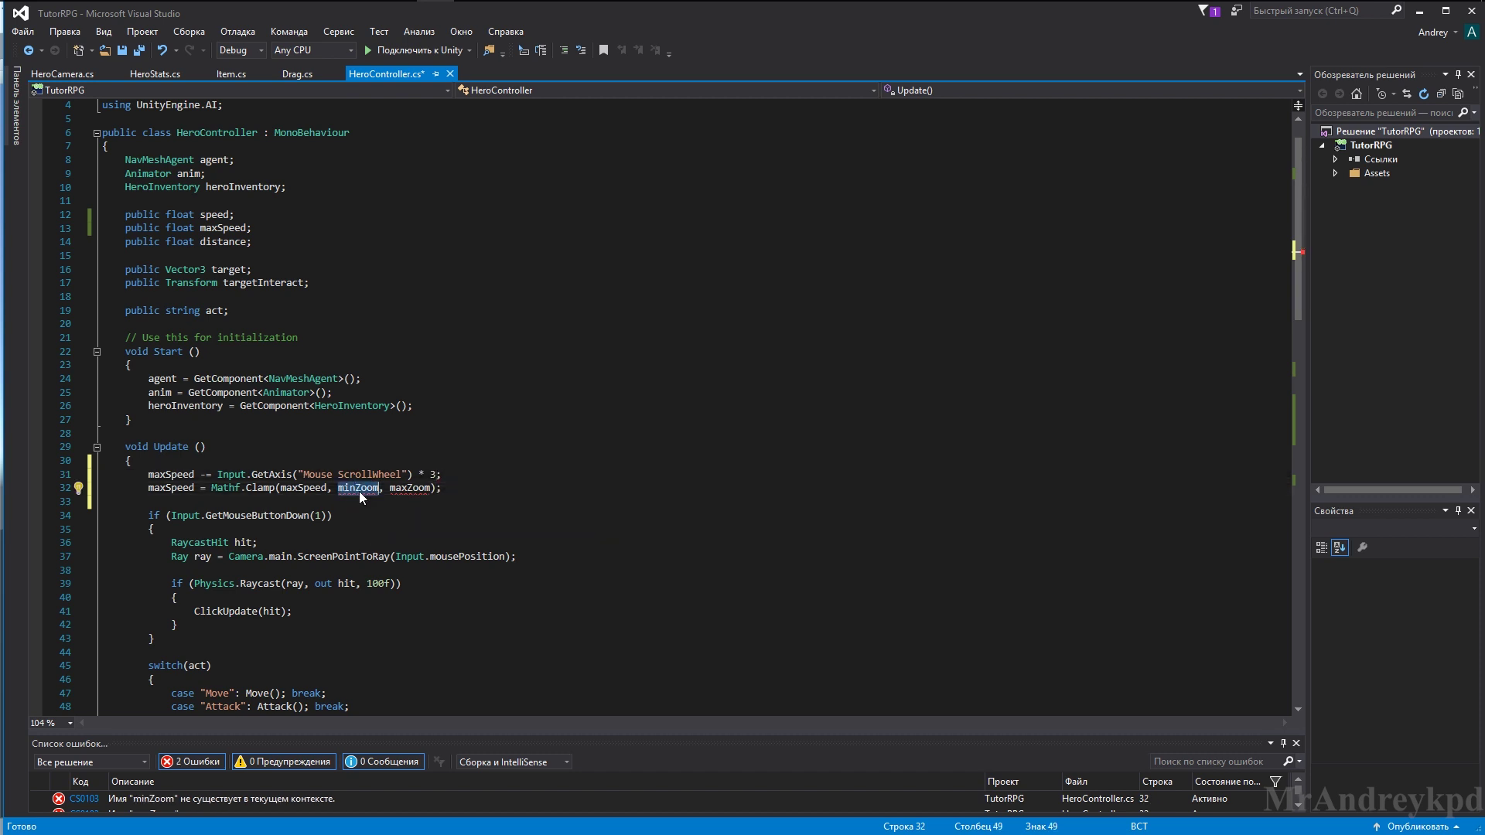
pyautogui.write('1')
pyautogui.doubleClick(378, 488)
pyautogui.write('2')
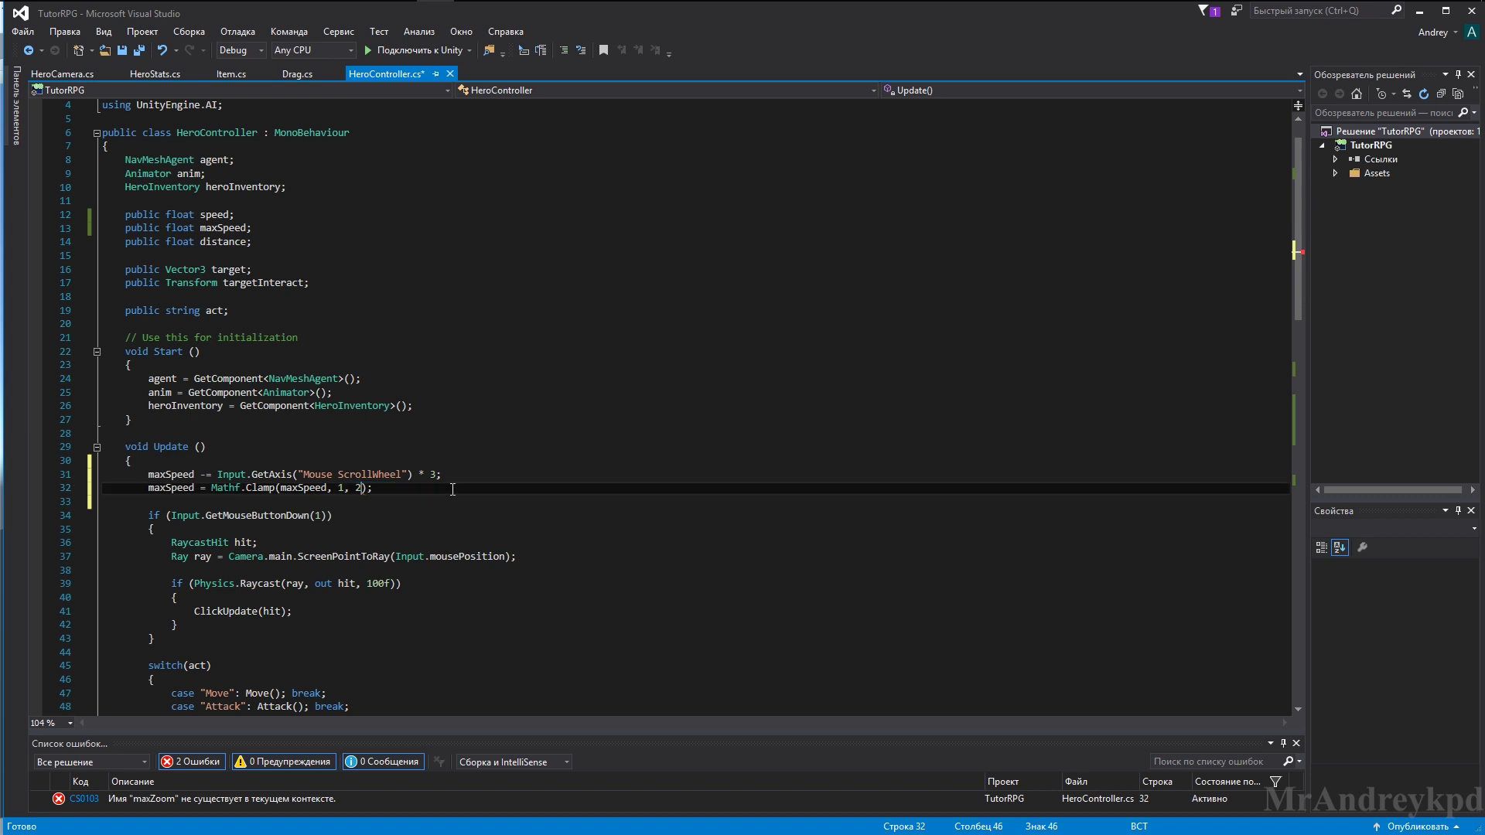
pyautogui.hotkey('ctrl', 's')
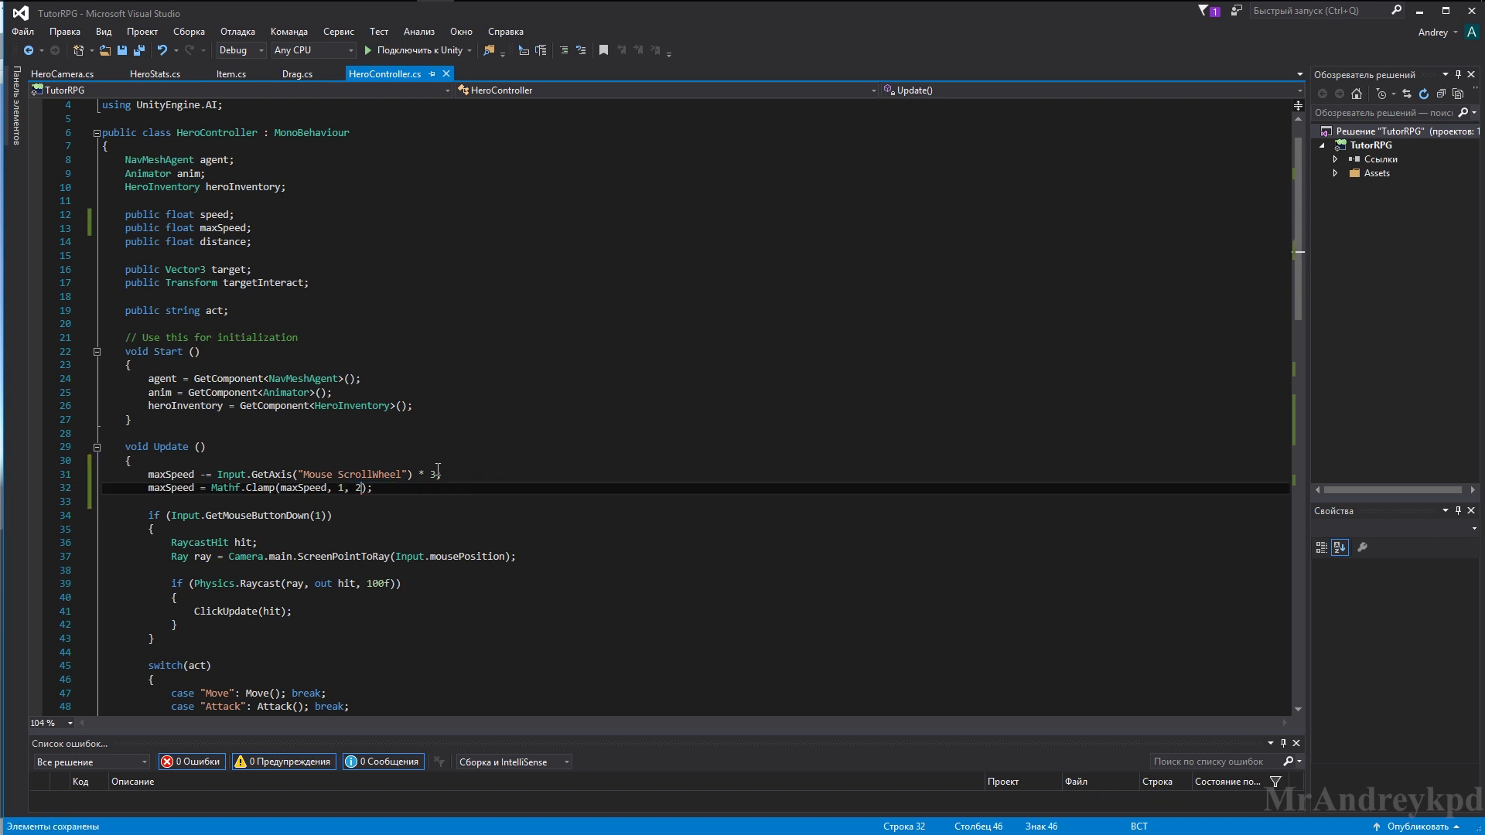
# Change the scroll-wheel multiplier to 1, save, and add a blank line at the top of Update()
pyautogui.doubleClick(435, 475)
pyautogui.write('1')
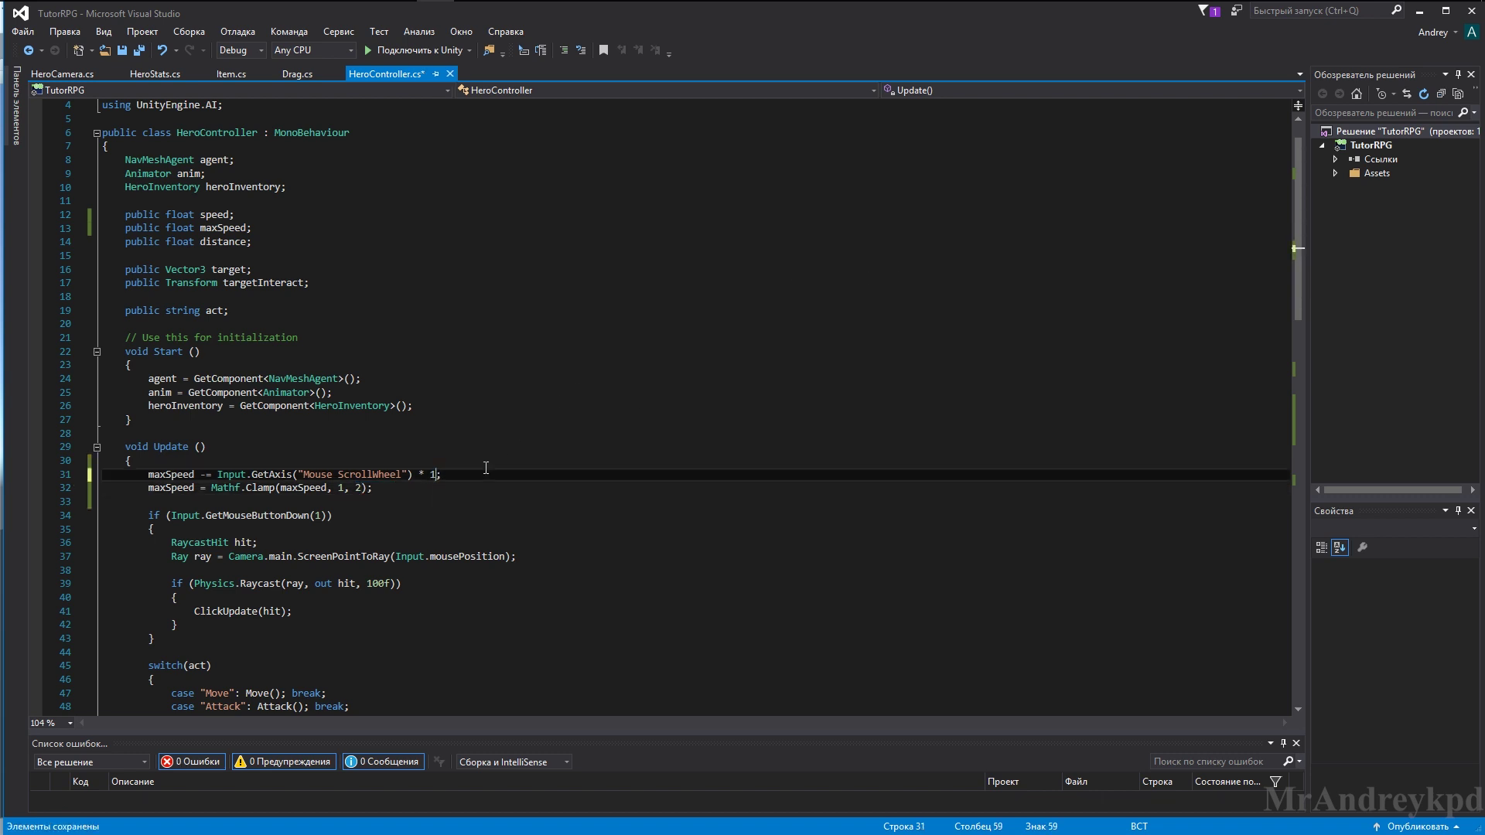
pyautogui.hotkey('ctrl', 's')
pyautogui.click(265, 462)
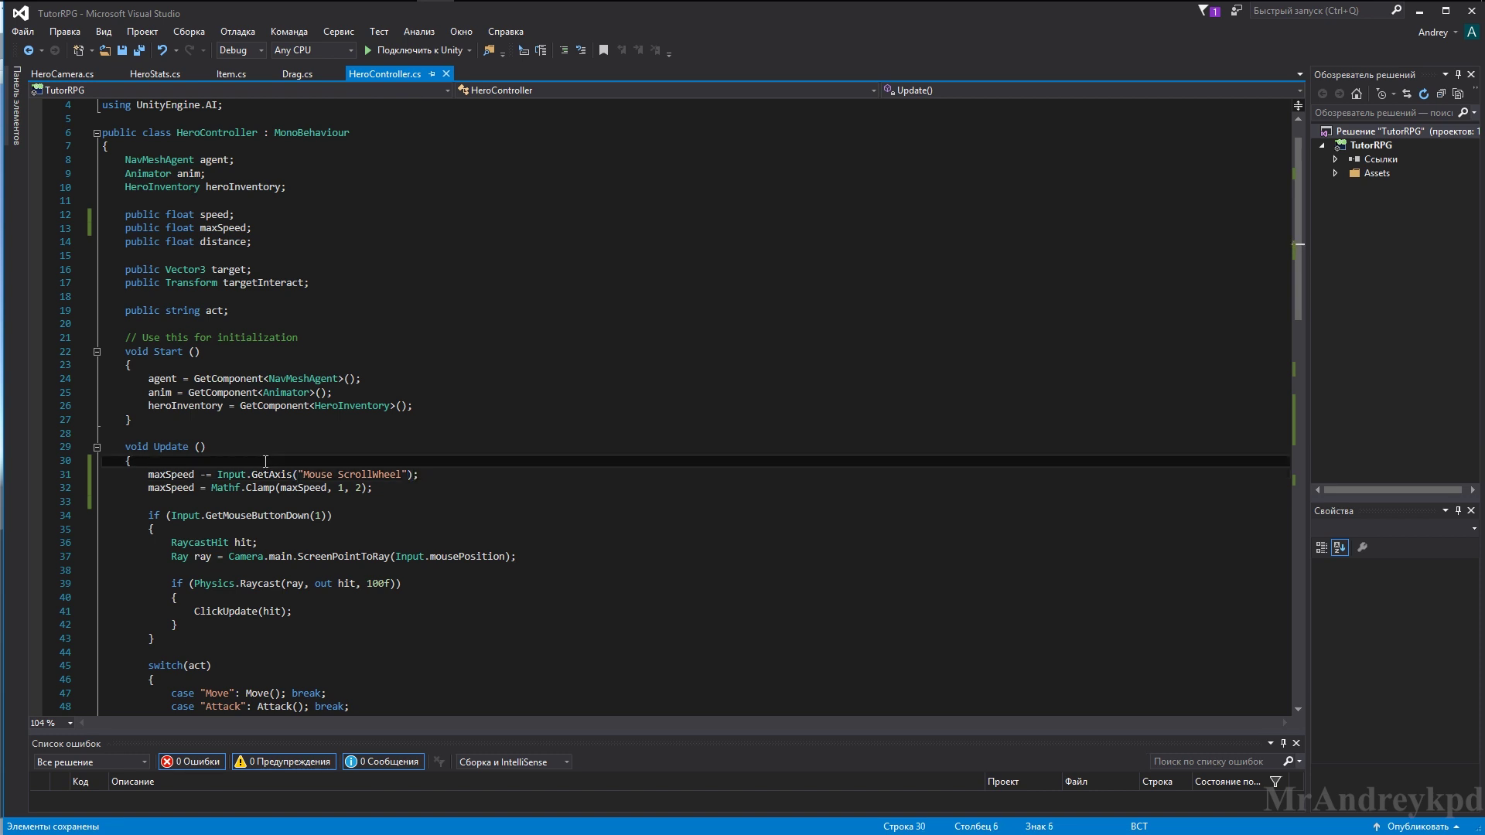
pyautogui.press('Return')
# Wrap the maxSpeed wheel lines in if (Input.GetKey(KeyCode.LeftAlt)) { } and save HeroController.cs
pyautogui.write('if')
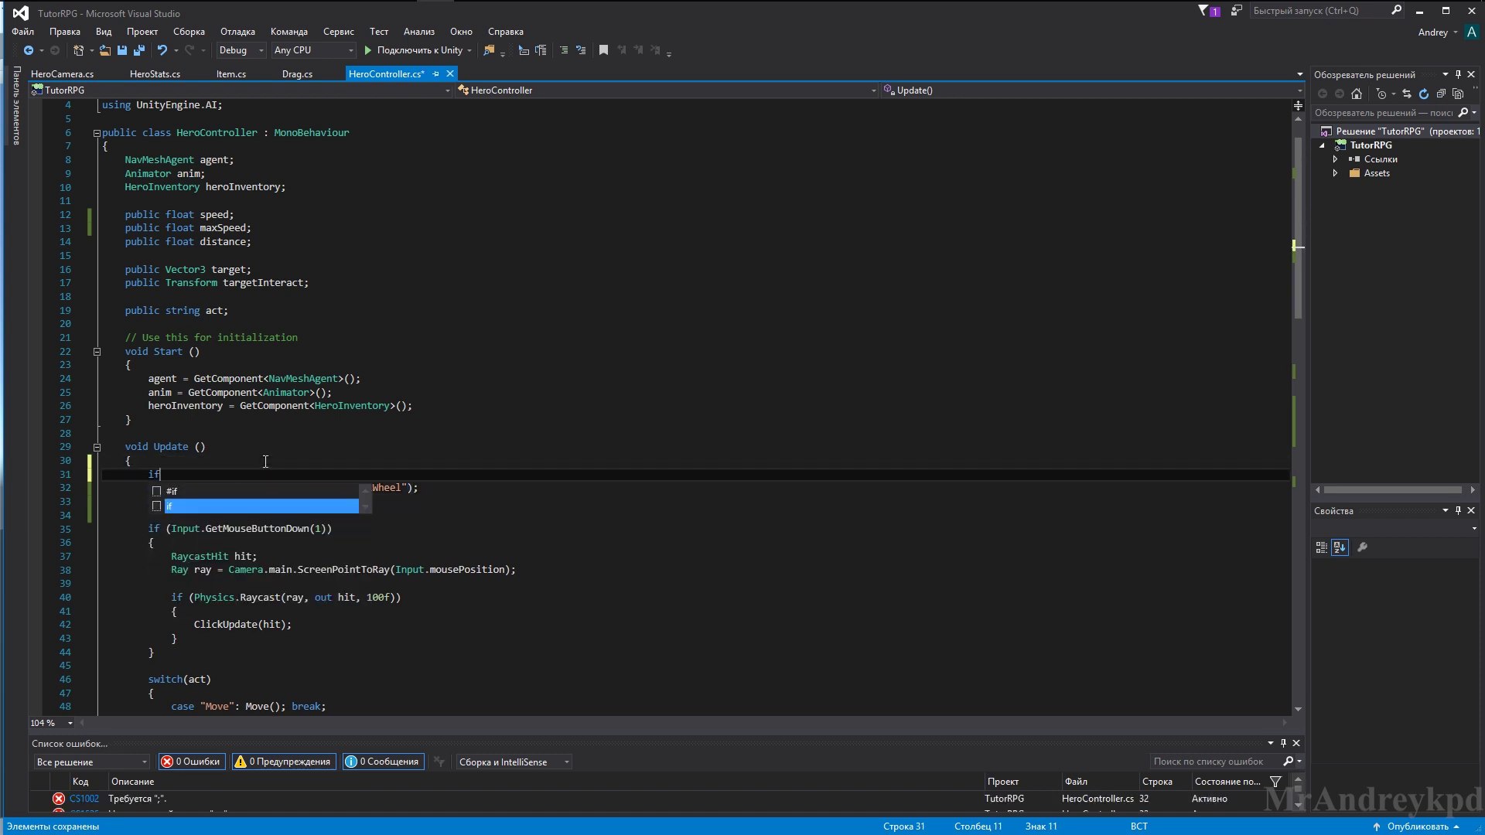
pyautogui.write('(i')
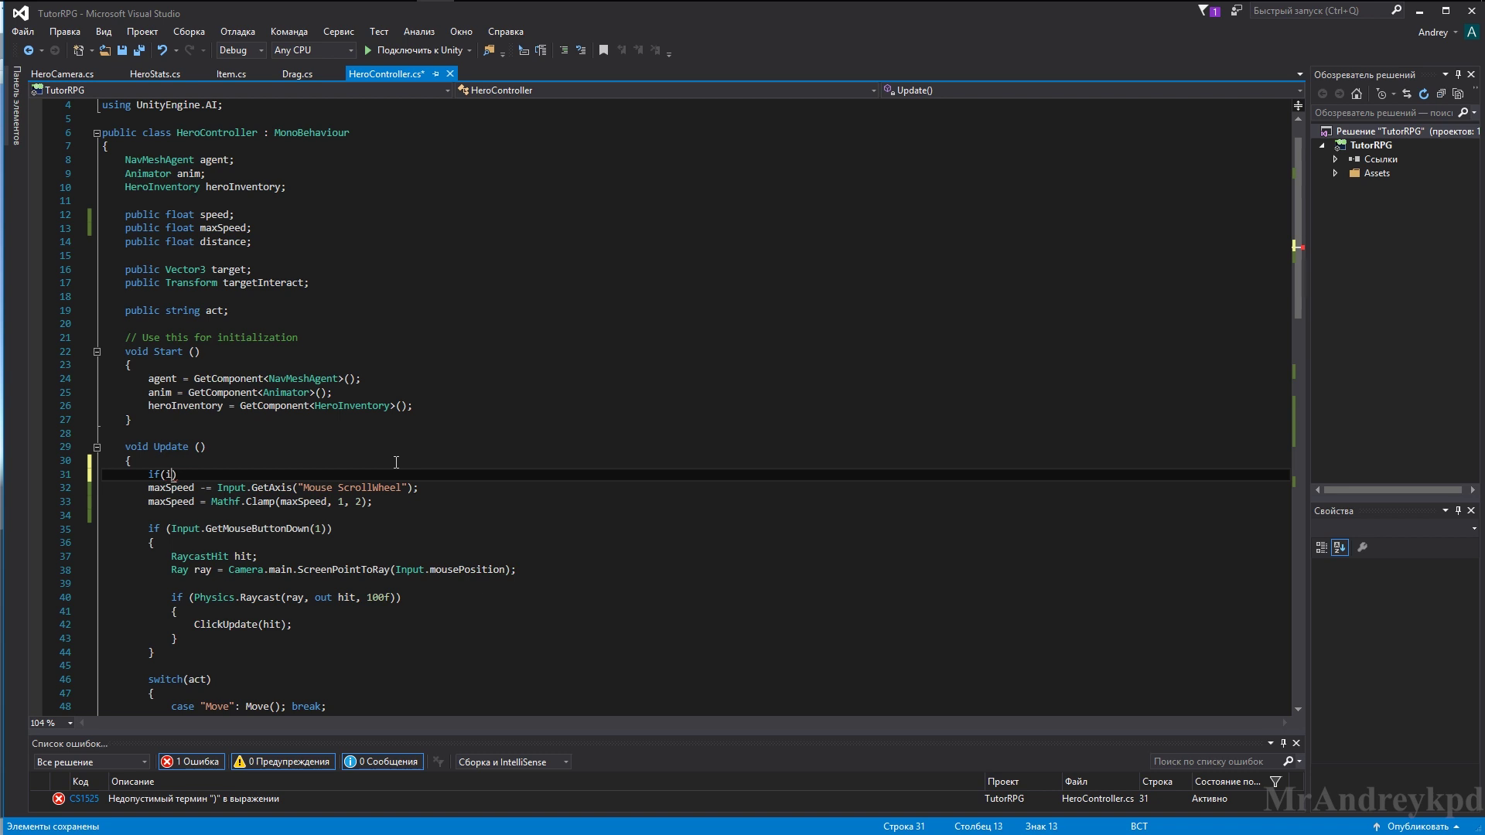
pyautogui.write('nput')
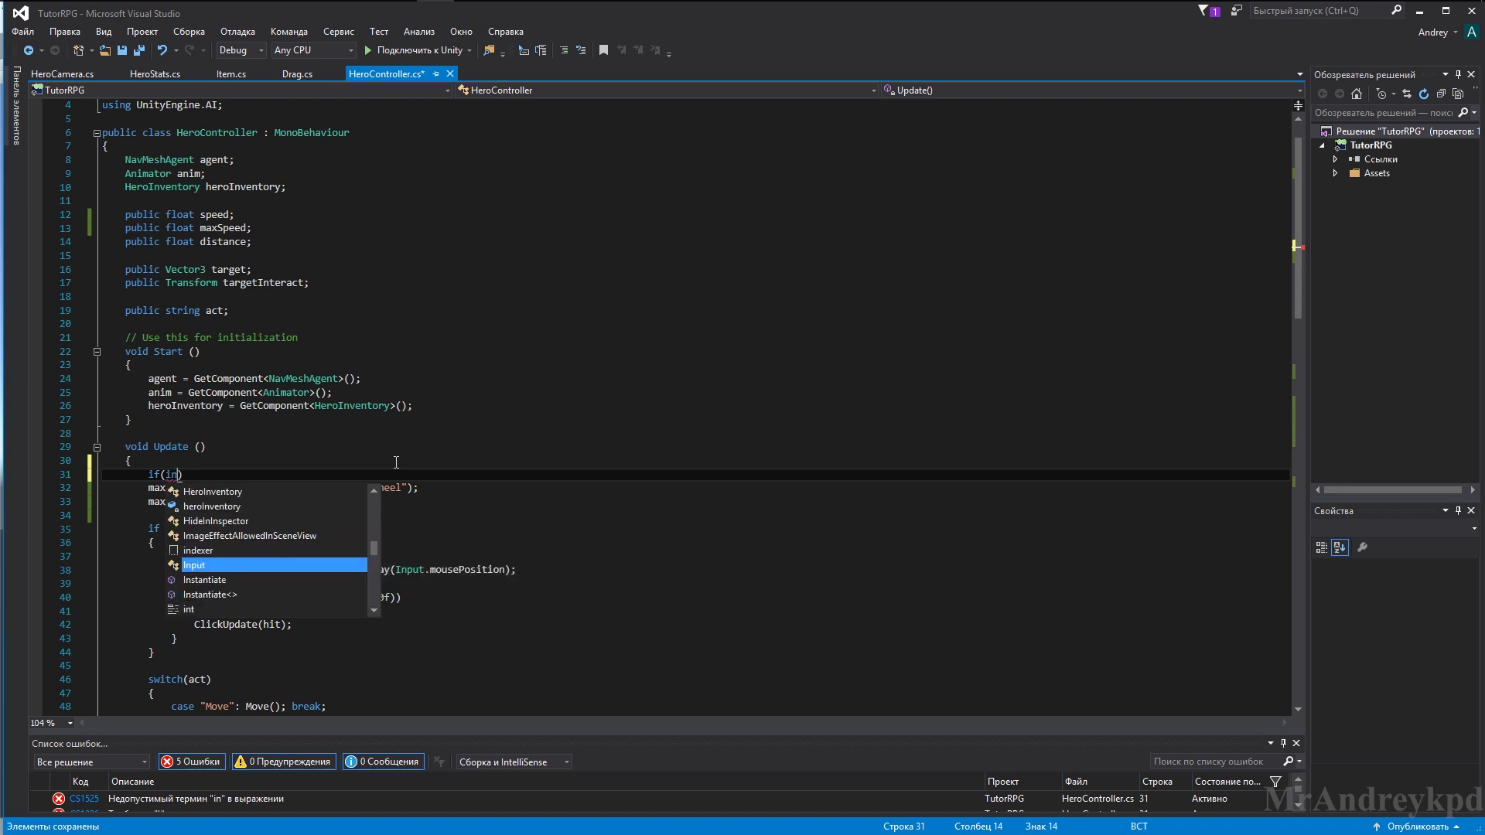
pyautogui.write('.GetKey(')
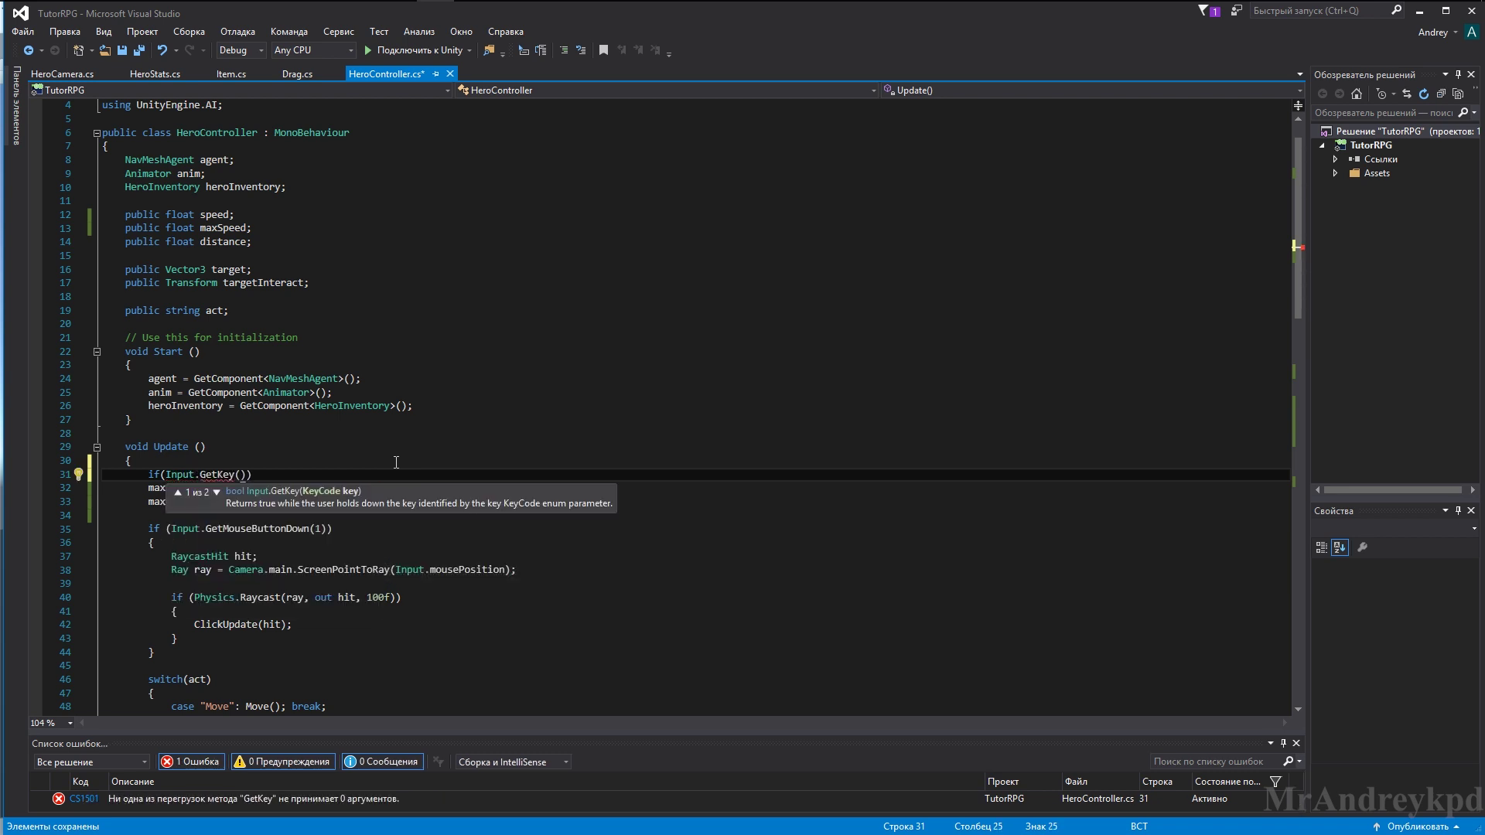
pyautogui.write('KeyCode.LeftAlt)')
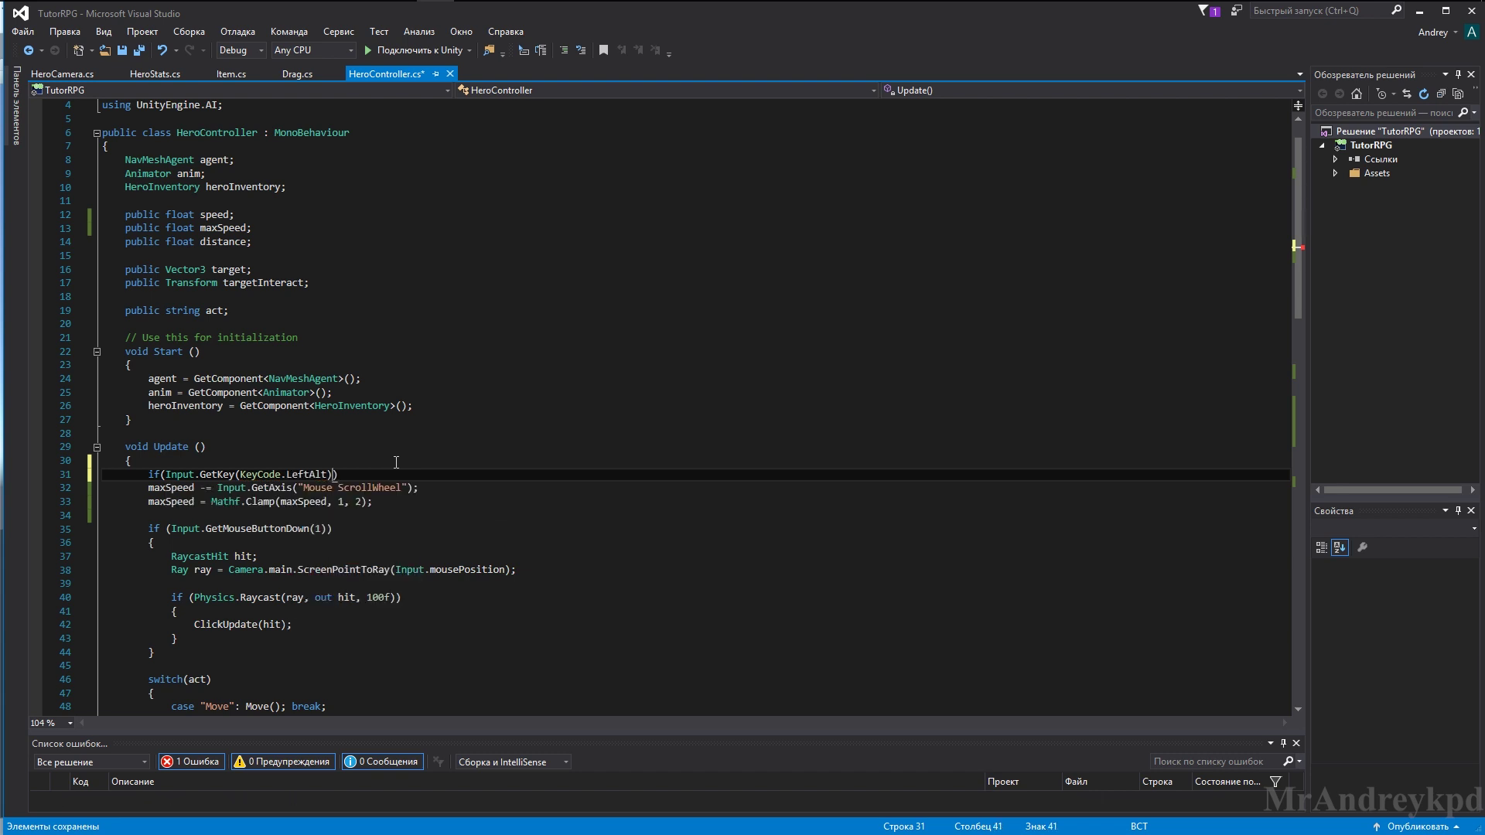
pyautogui.press('Return')
pyautogui.write('{')
pyautogui.press('Down')
pyautogui.press('Down')
pyautogui.press('End')
pyautogui.press('Return')
pyautogui.write('}')
pyautogui.hotkey('ctrl', 's')
# Gate HeroCamera's zoom with if (!Input.GetKey(KeyCode.LeftAlt)) { } and save HeroCamera.cs
pyautogui.hotkey('ctrl', 'Tab')
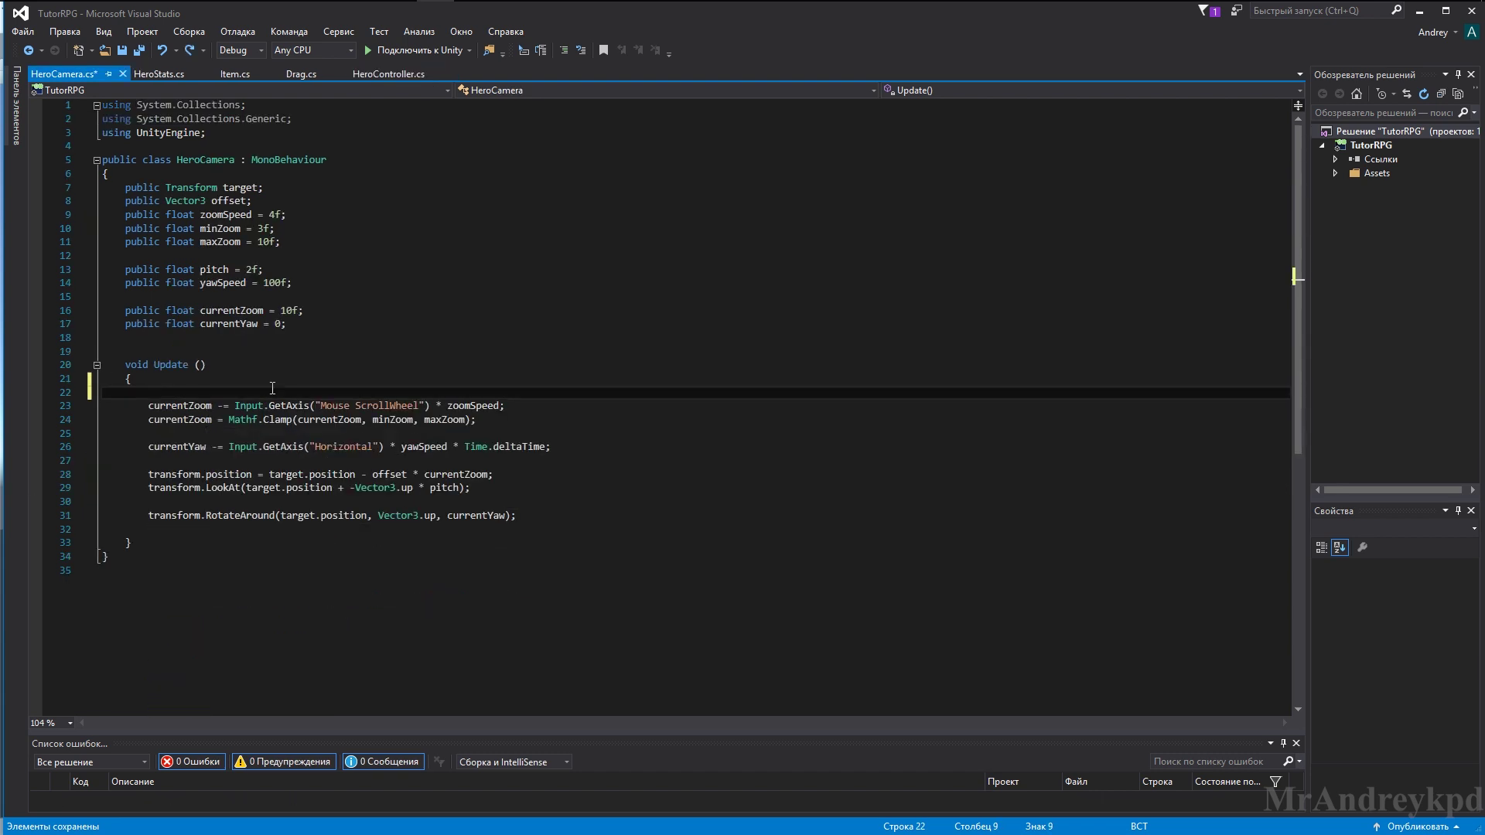
pyautogui.write('if (Input.GetKey(KeyCode.LeftAlt)) {')
pyautogui.click(478, 434)
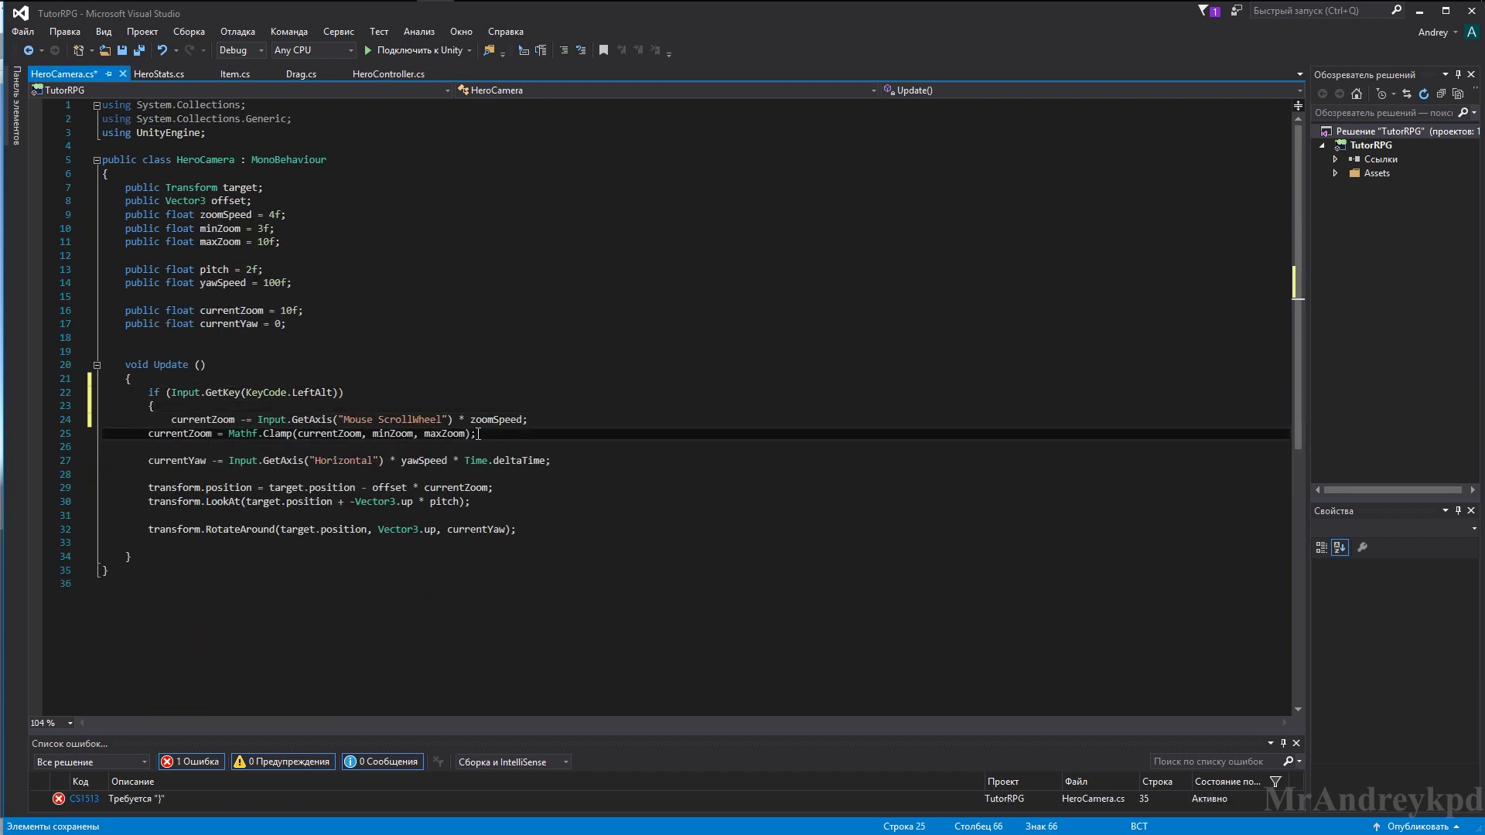
pyautogui.press('Return')
pyautogui.write('}')
pyautogui.click(173, 393)
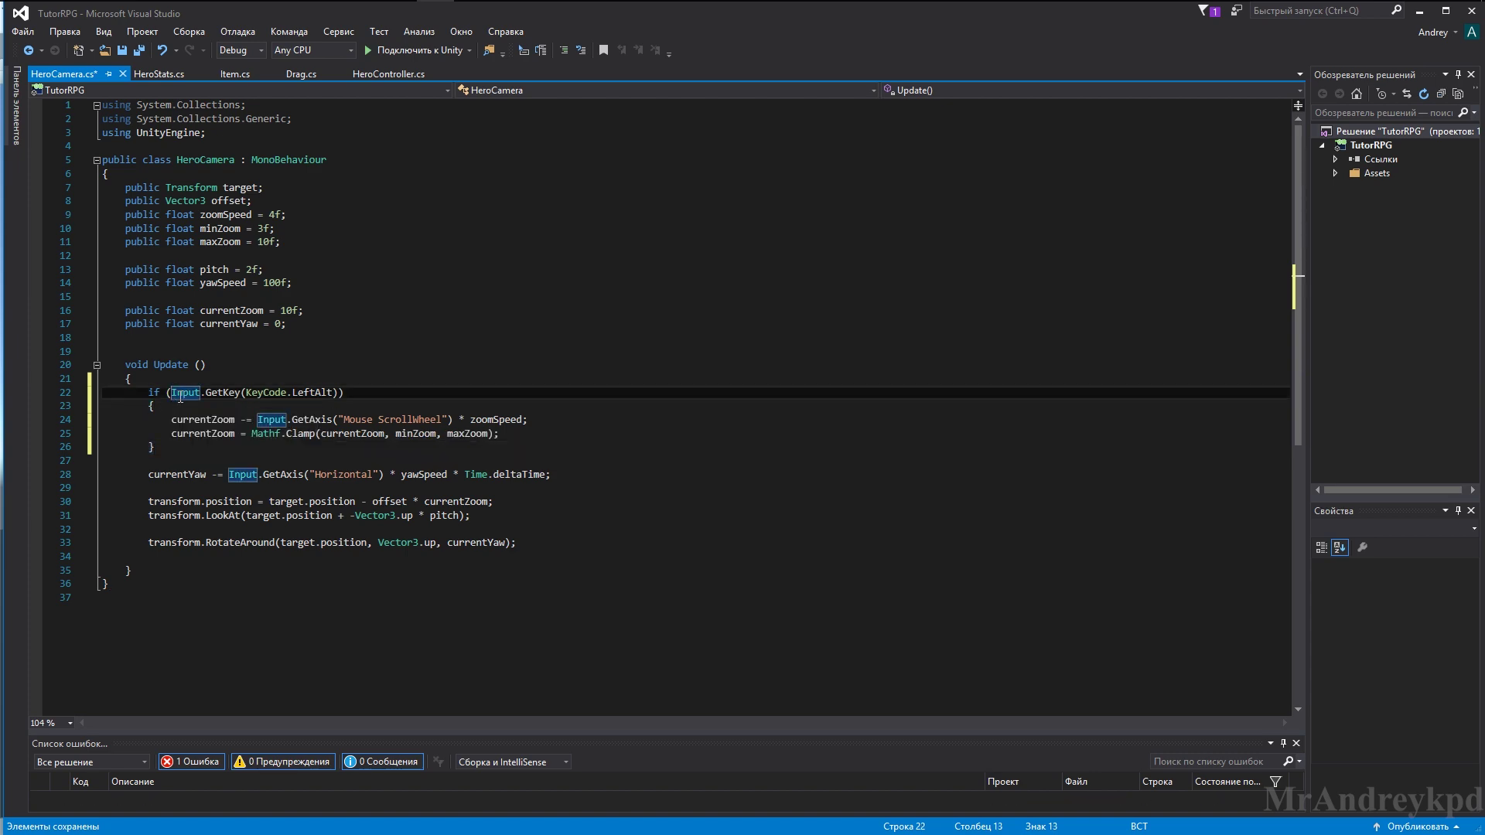
pyautogui.write('!')
pyautogui.hotkey('ctrl', 's')
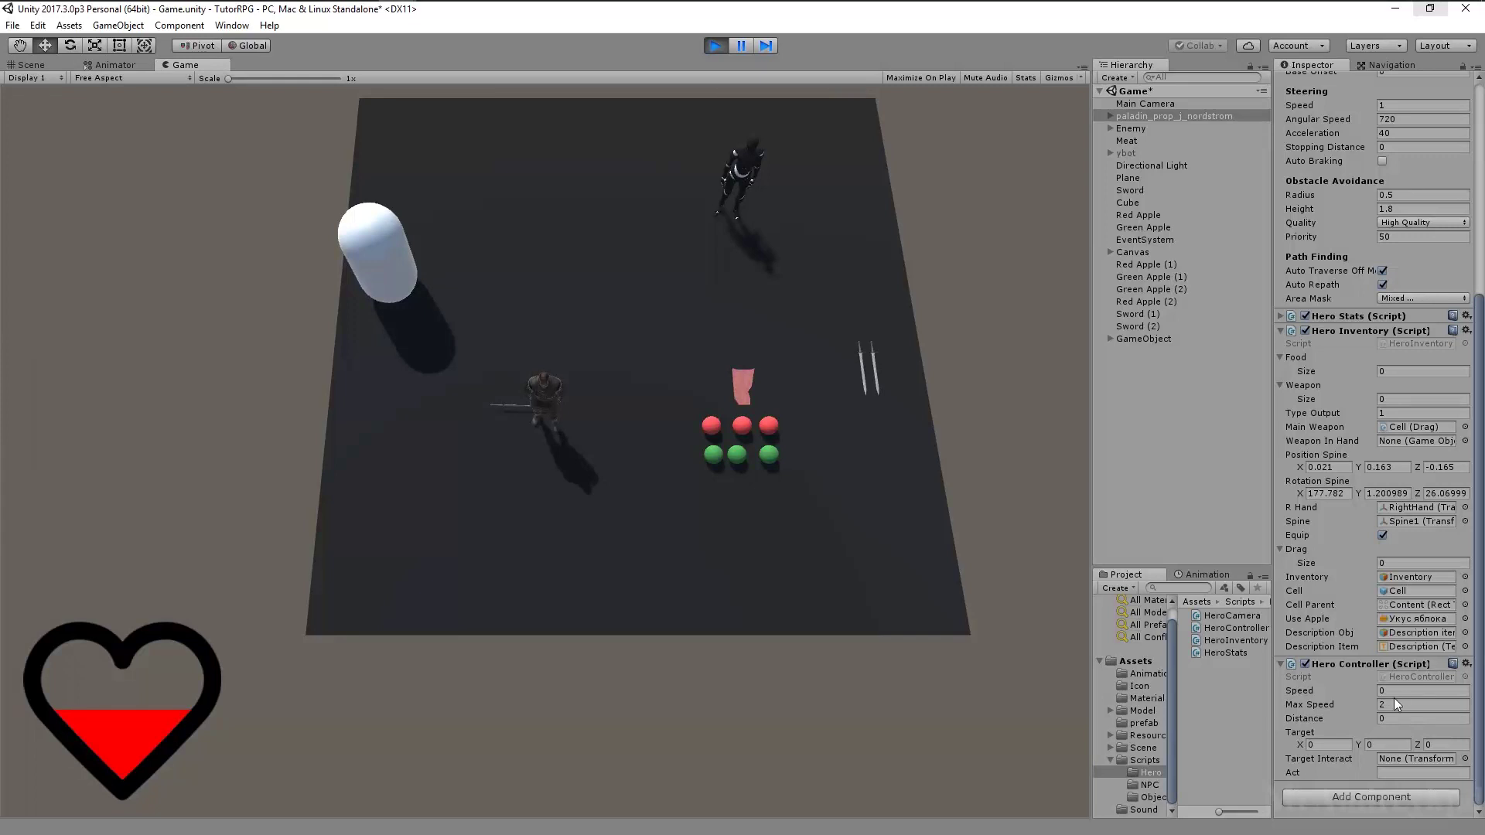
# Play-test the hero walking while Alt plus scroll changes Max Speed between 1 and 2, then stop
pyautogui.press('alt')
pyautogui.click(476, 161)
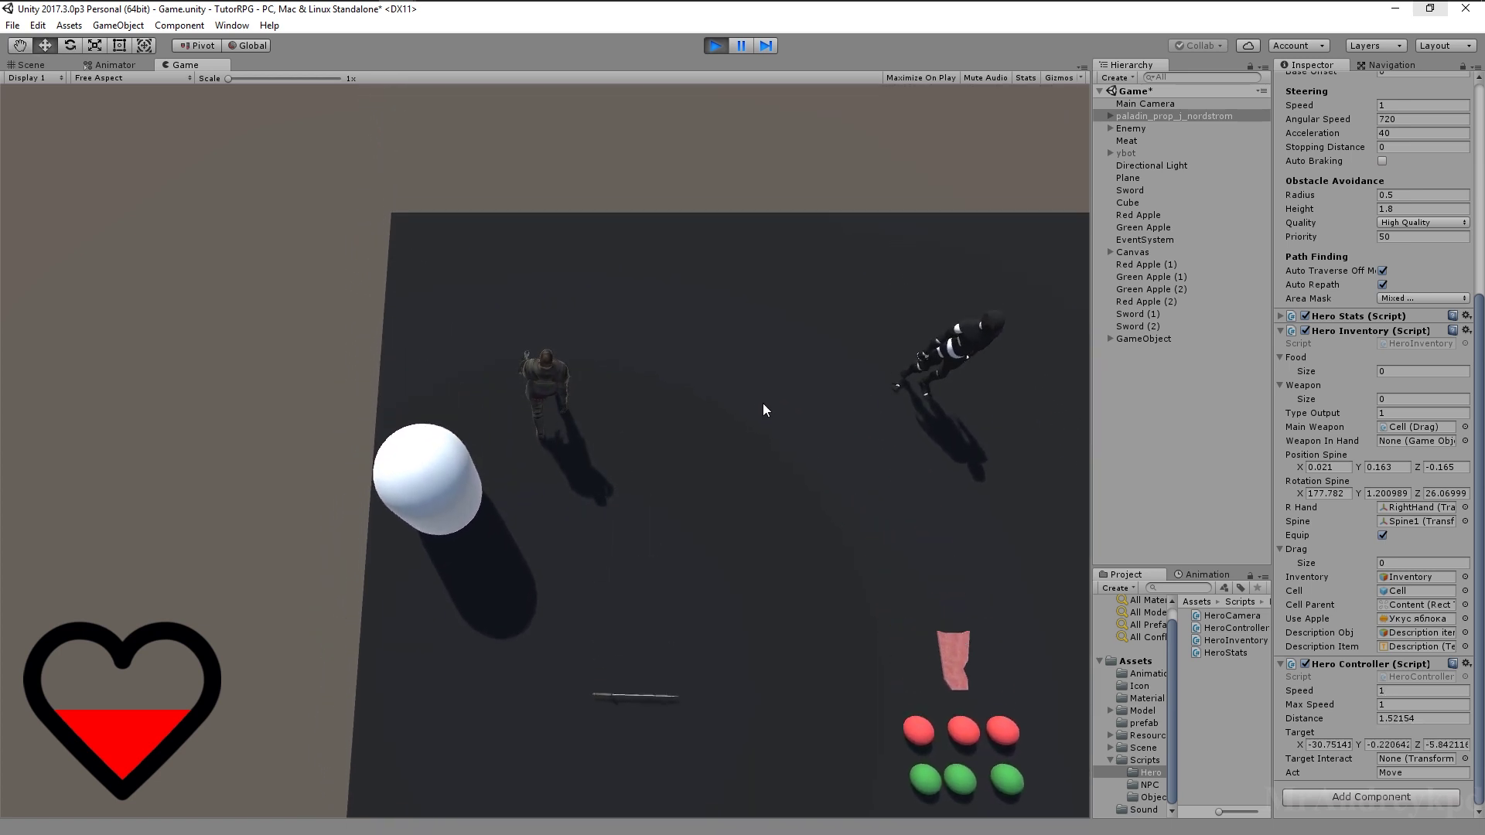
pyautogui.press('alt')
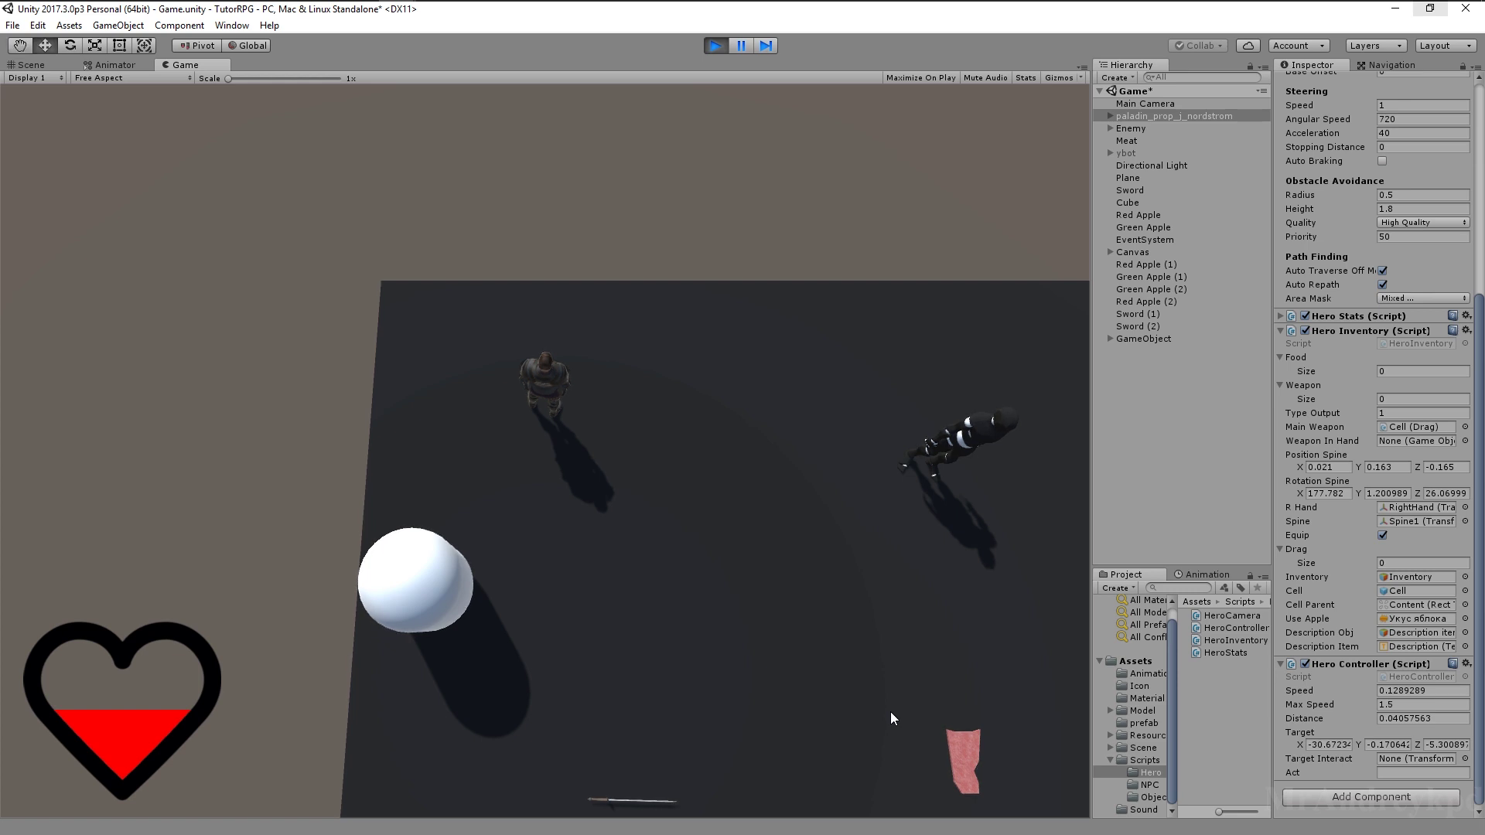
pyautogui.click(853, 763)
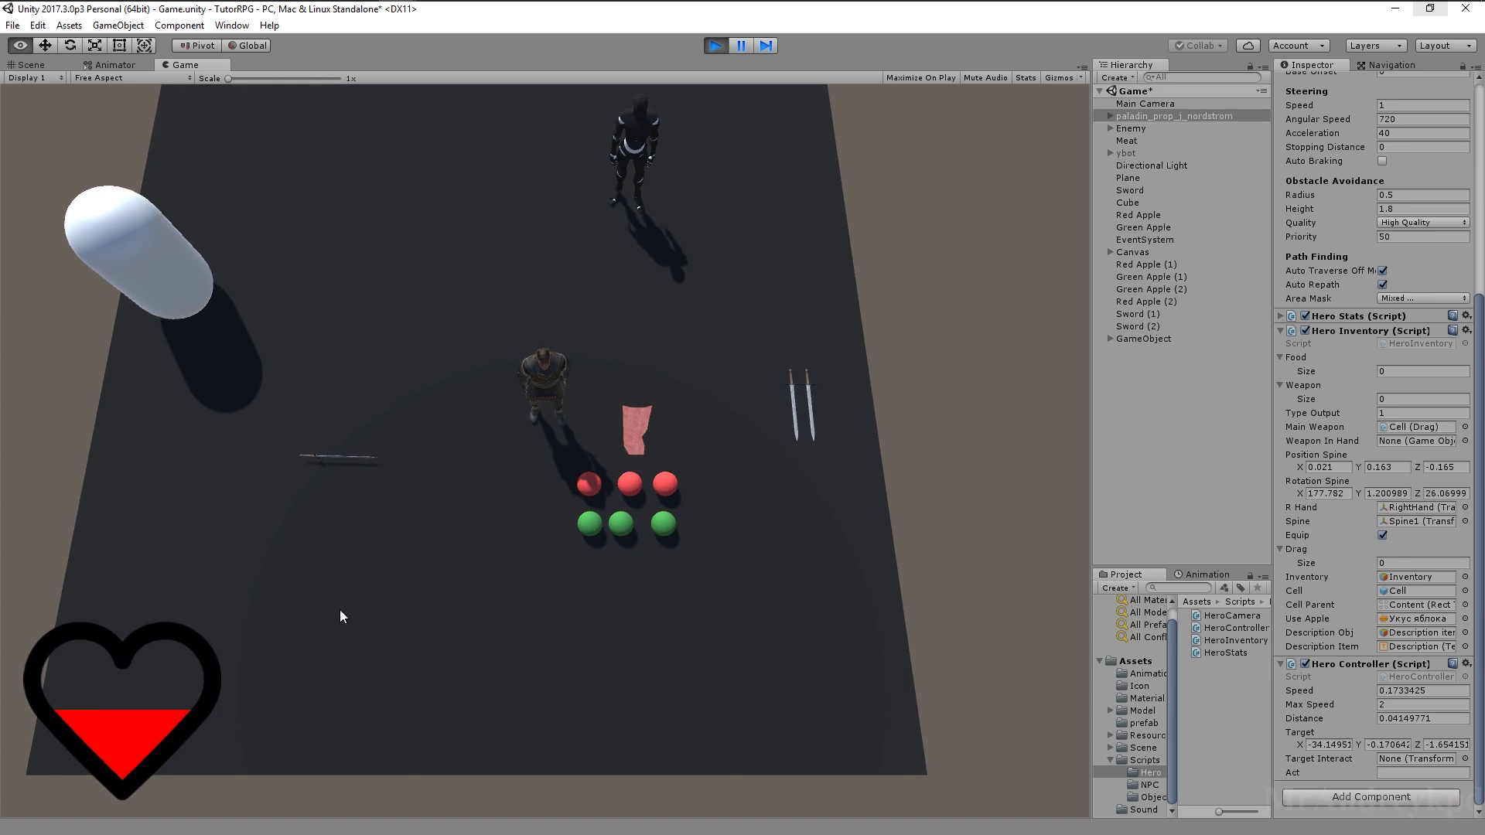
pyautogui.click(265, 615)
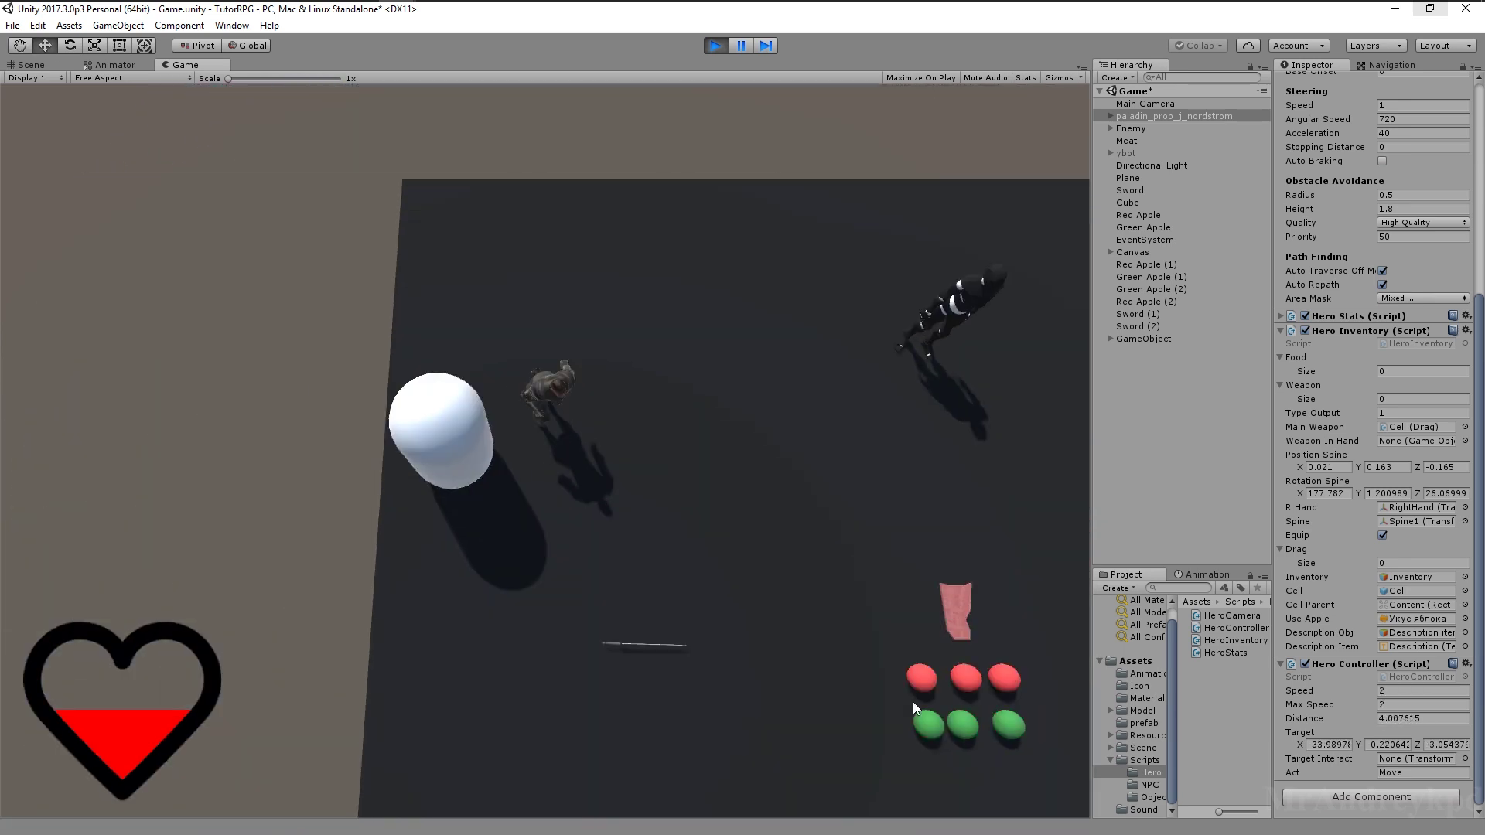
pyautogui.click(255, 710)
pyautogui.click(414, 713)
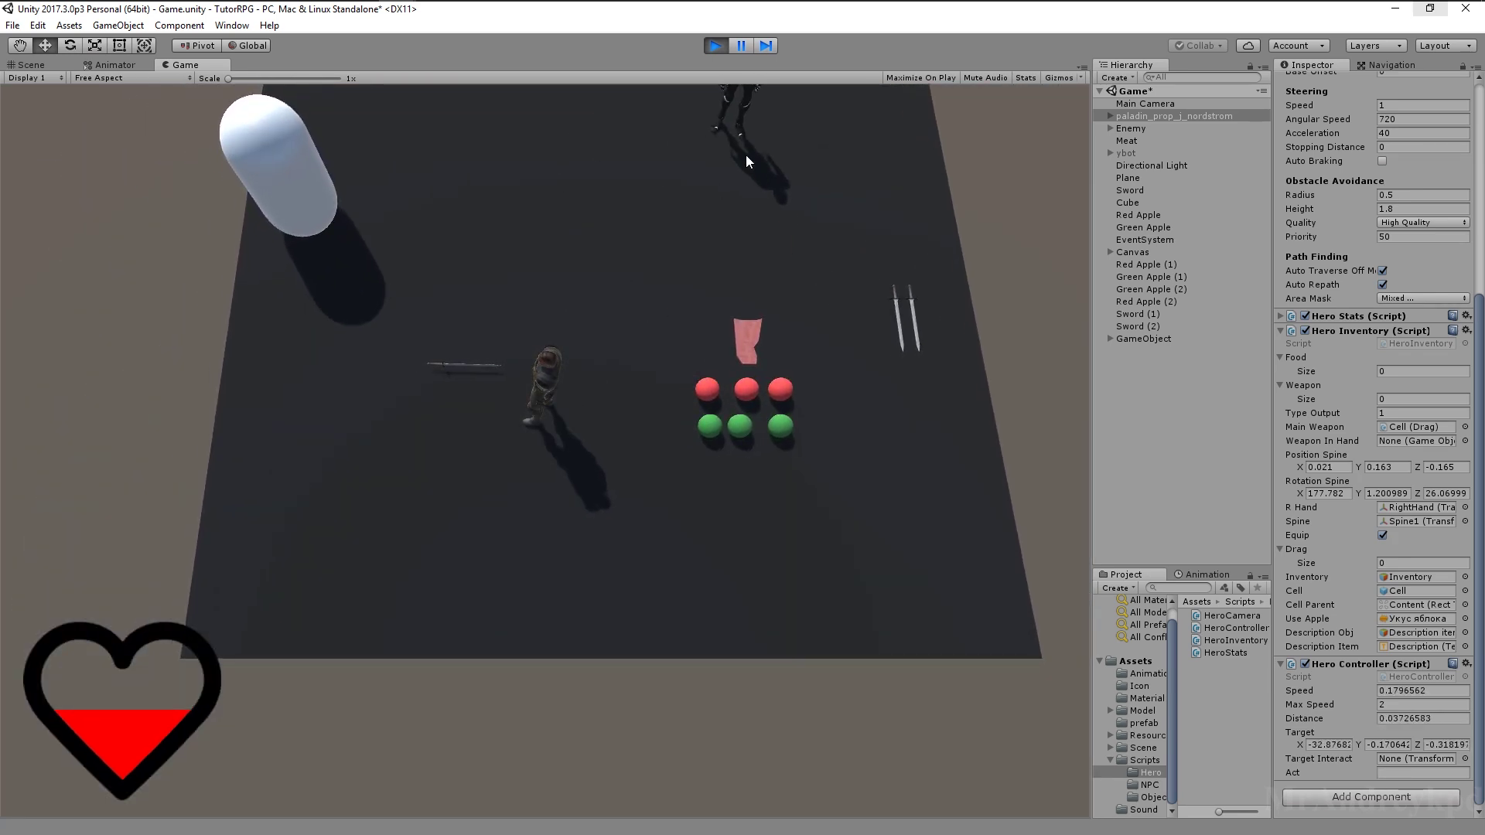
pyautogui.click(712, 45)
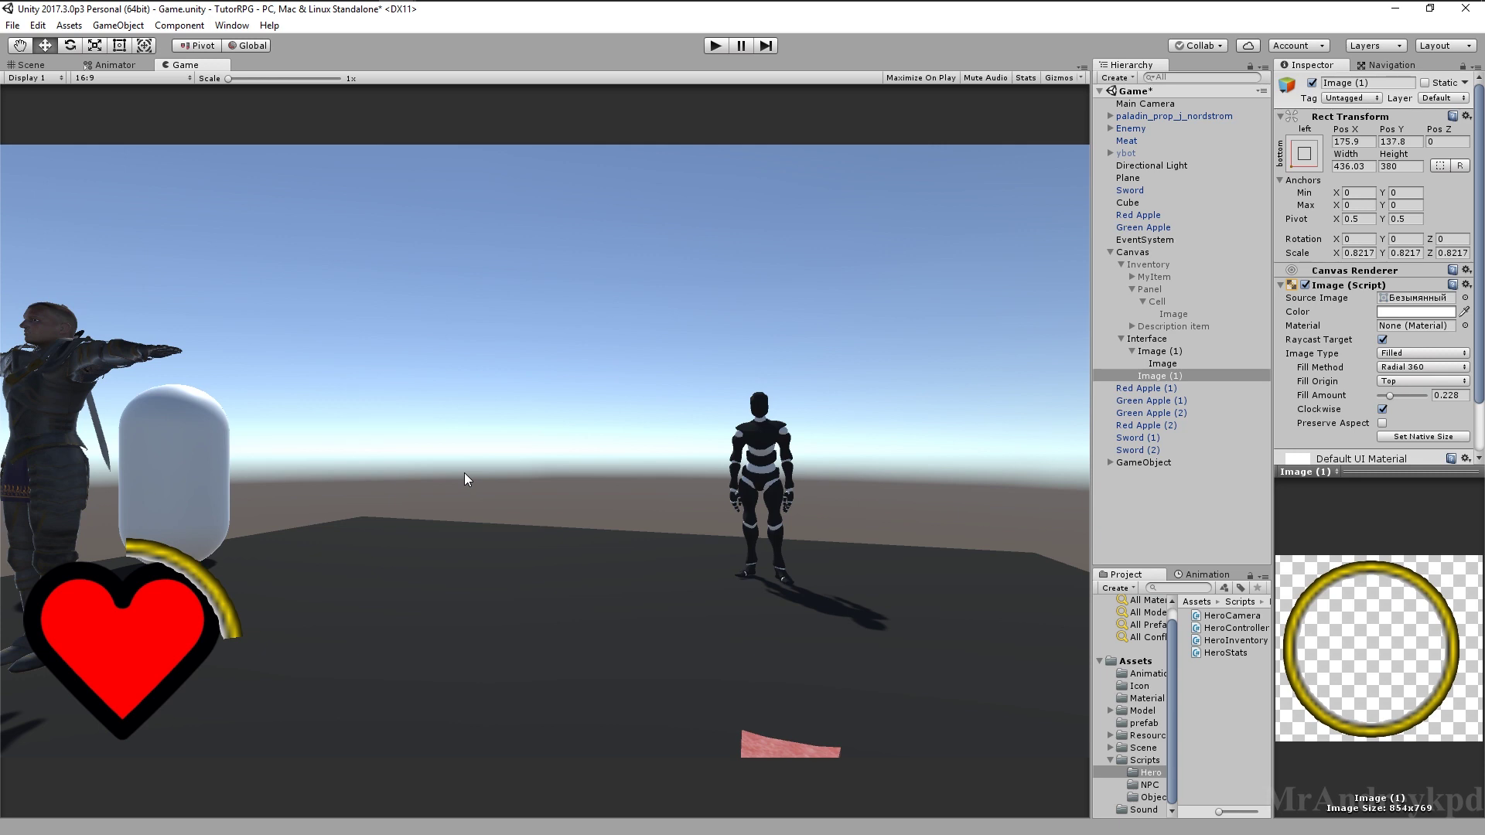
pyautogui.click(435, 14)
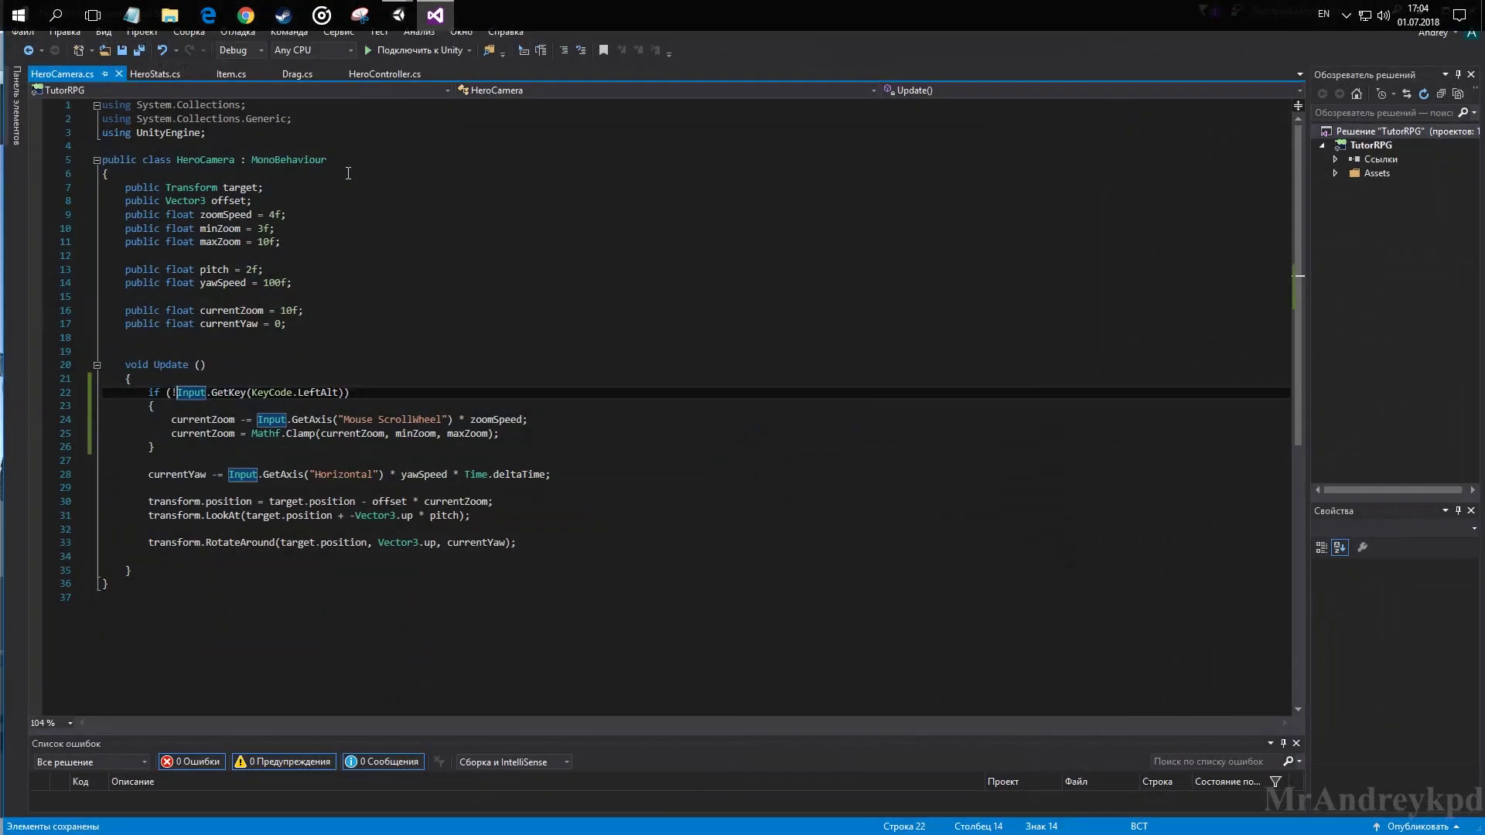
# Add a 'public bool invertMovement;' field to HeroController
pyautogui.click(384, 78)
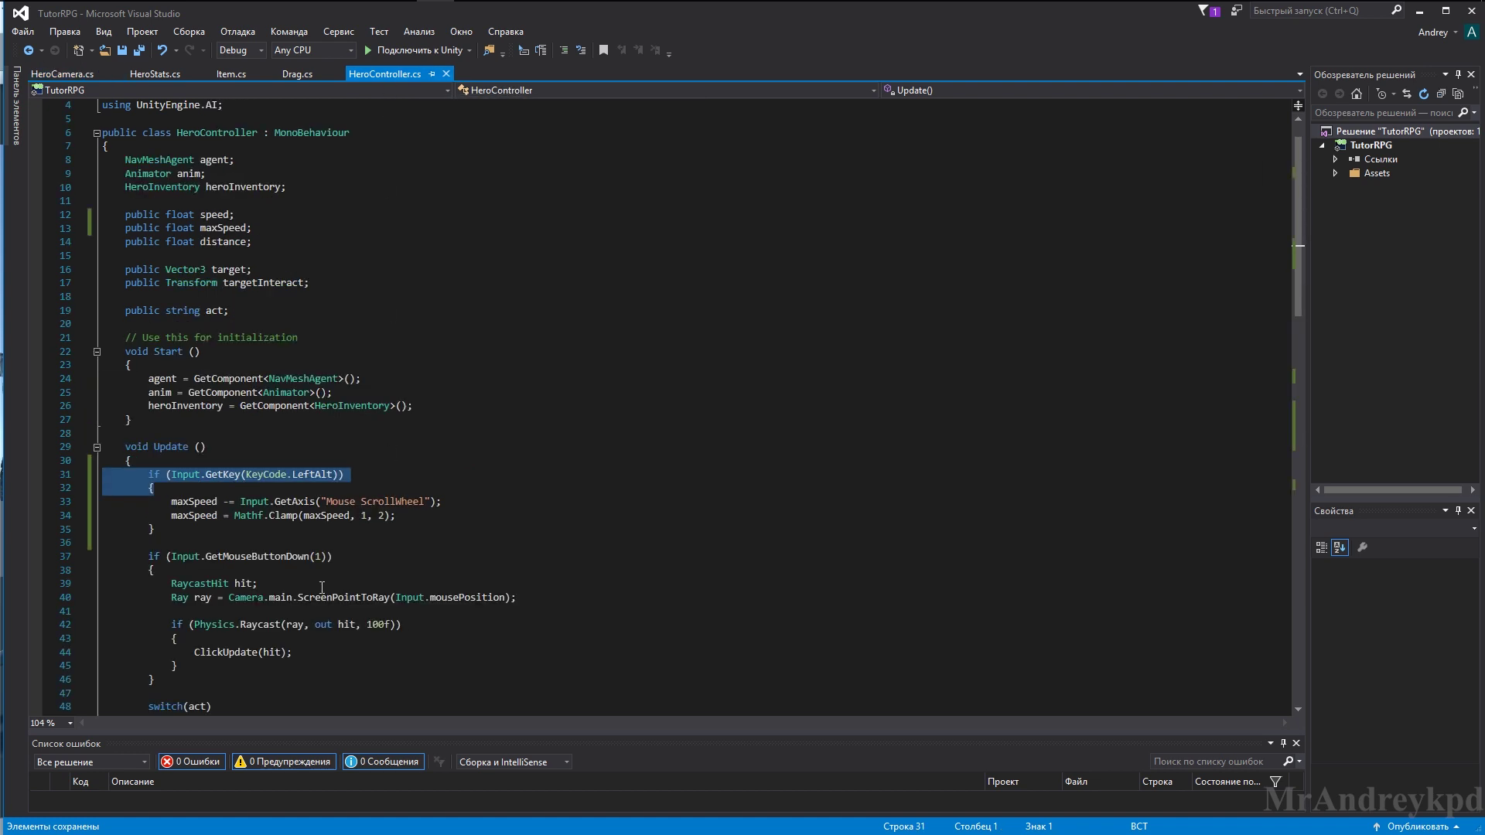
pyautogui.scroll(-5, 502, 572)
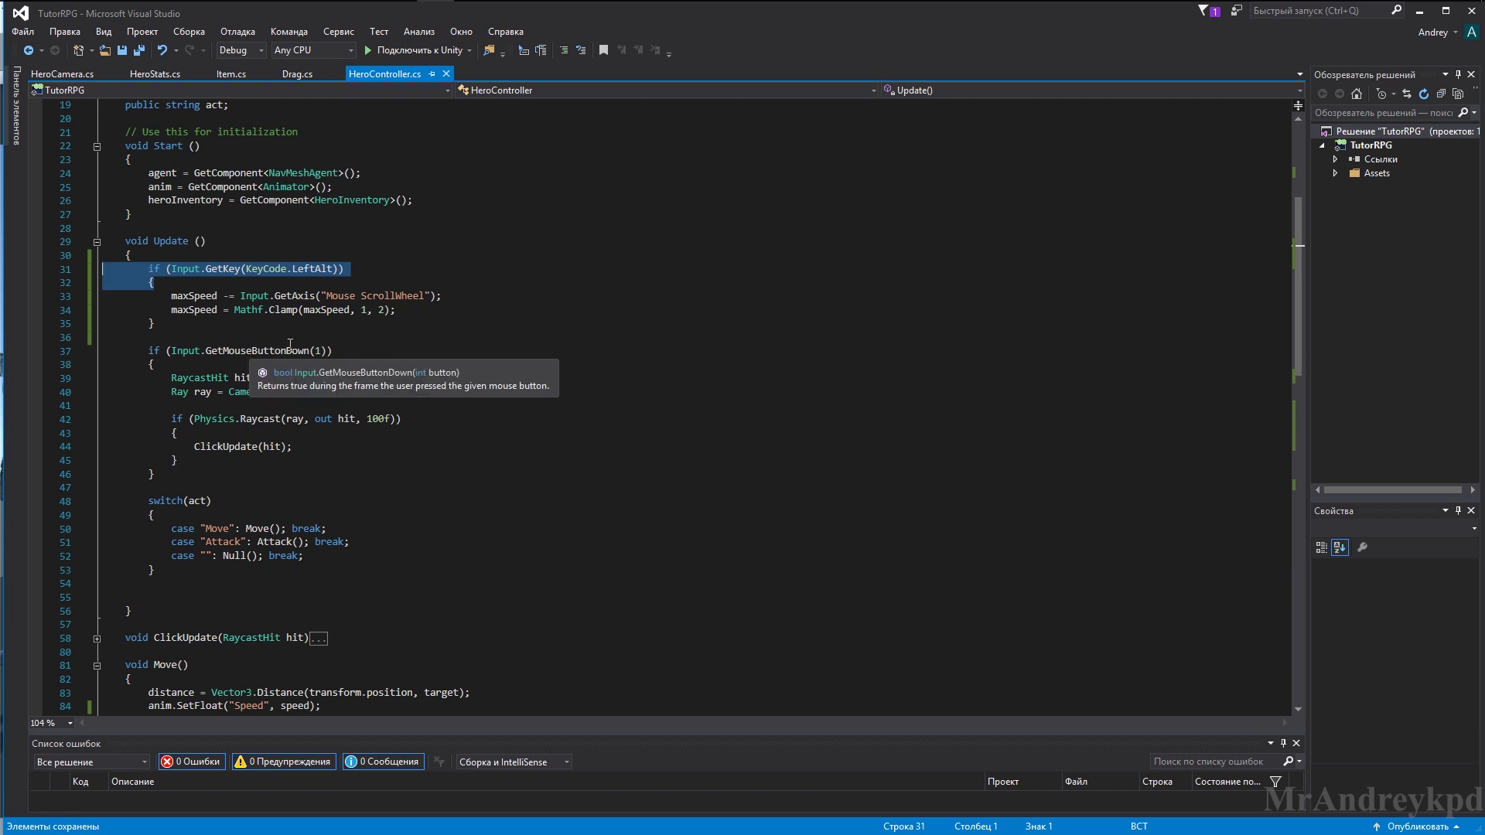
pyautogui.doubleClick(318, 351)
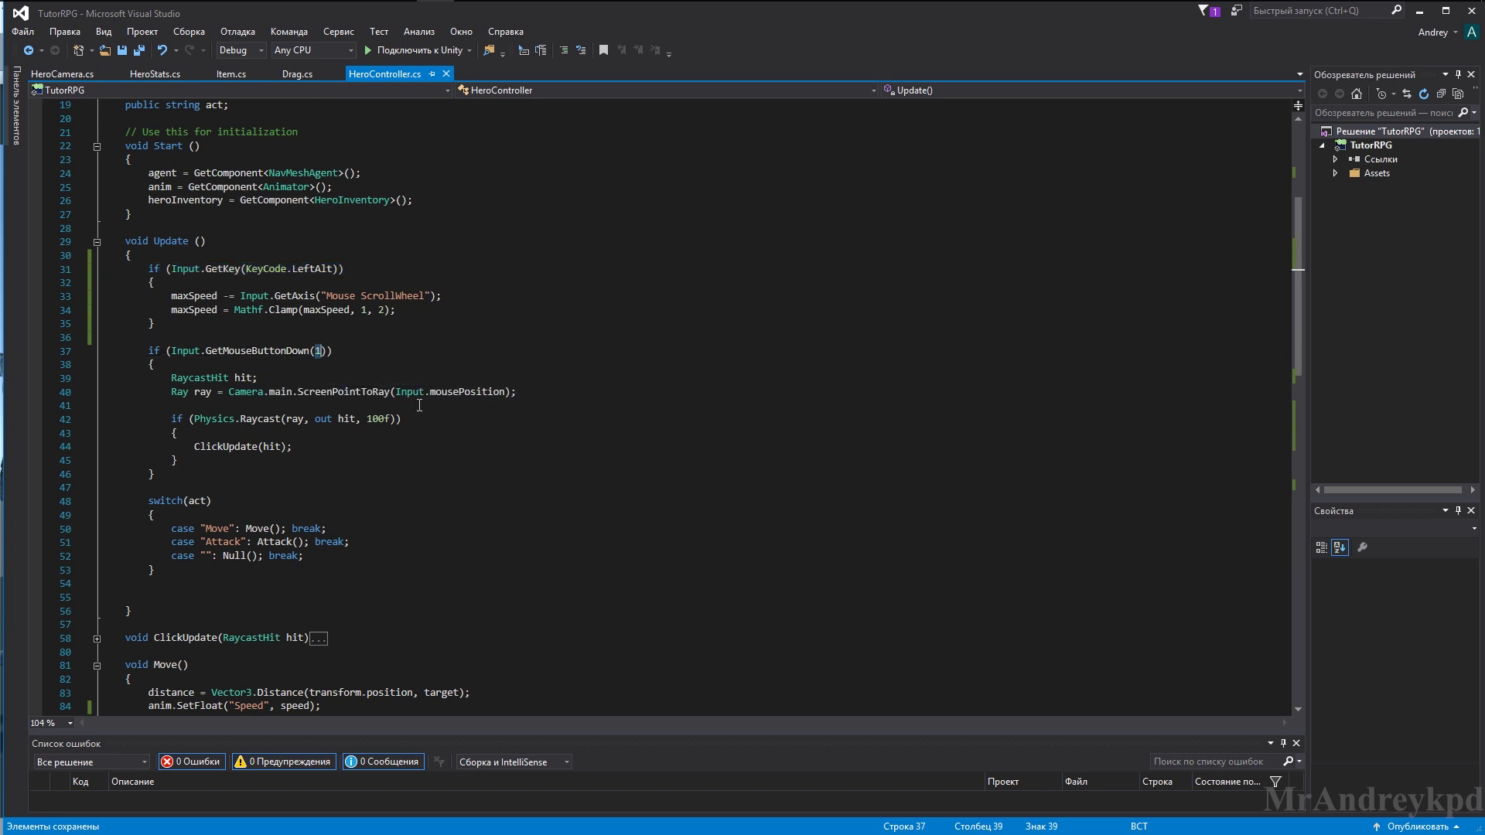
pyautogui.moveTo(382, 471); pyautogui.dragTo(102, 351)
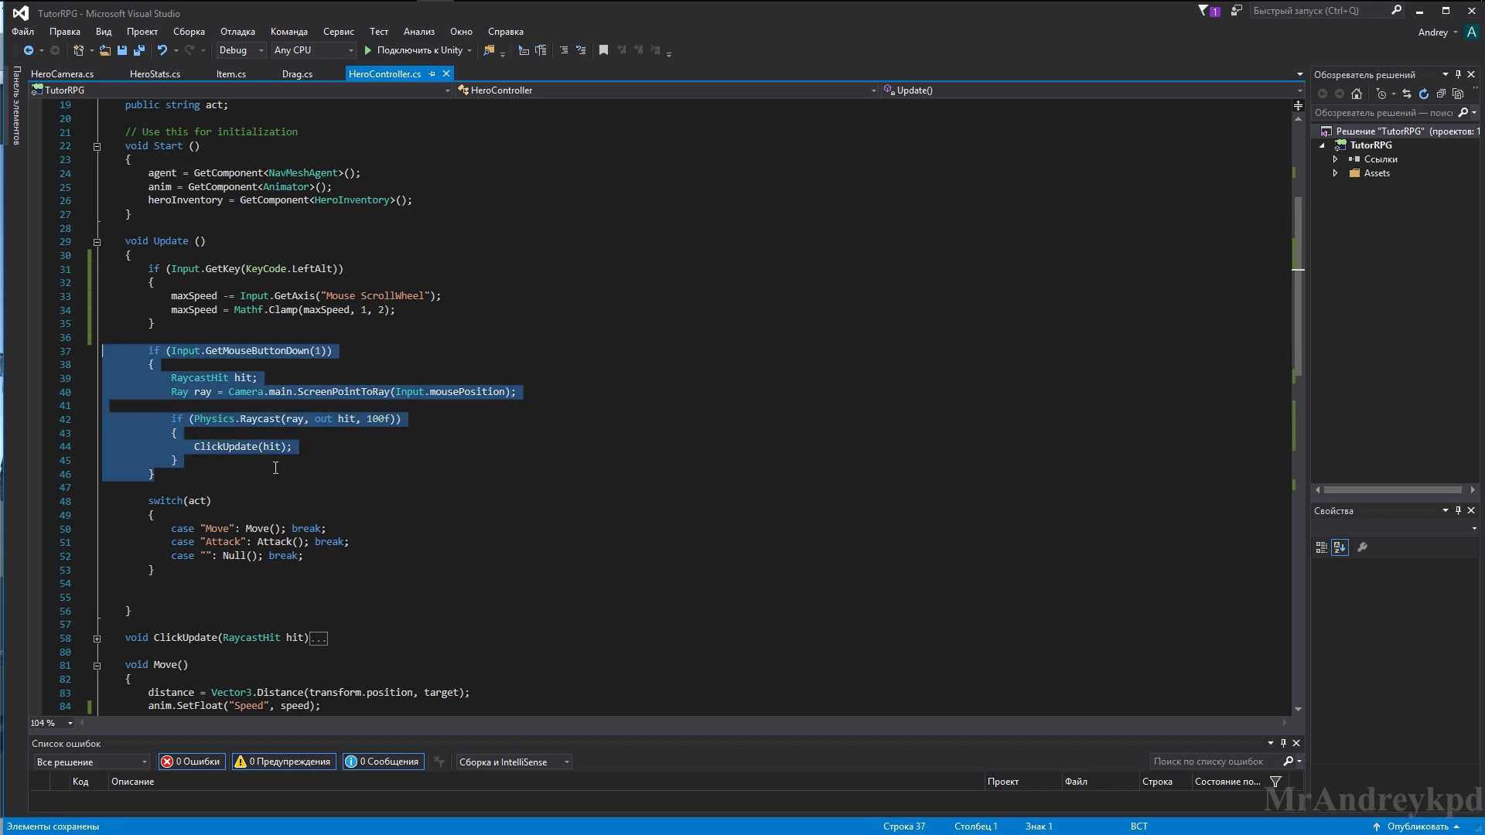
pyautogui.click(263, 471)
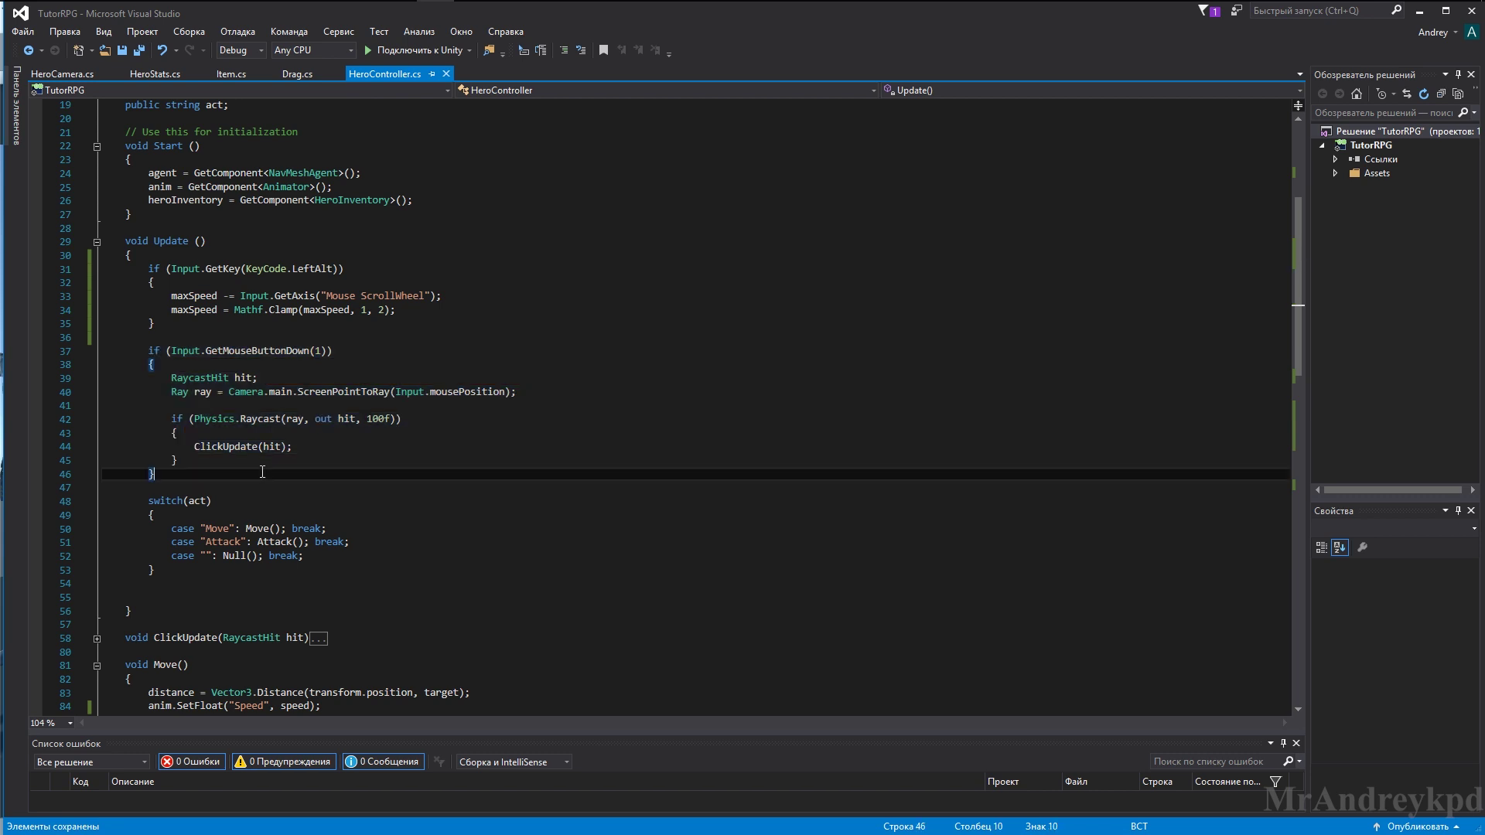
pyautogui.doubleClick(306, 351)
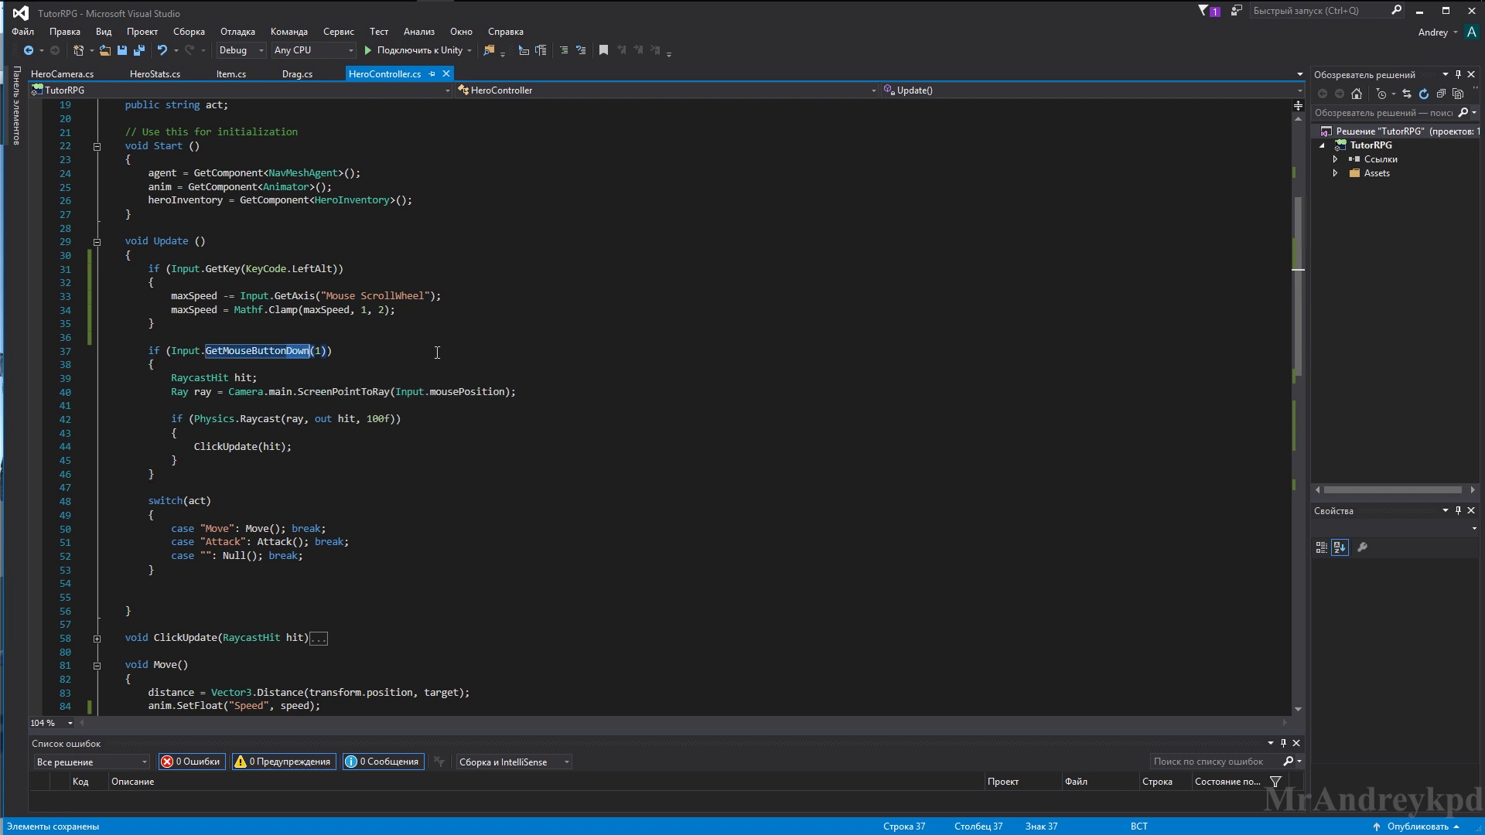
pyautogui.scroll(6, 437, 352)
pyautogui.click(353, 356)
pyautogui.press('Return')
pyautogui.press('Return')
pyautogui.write('public')
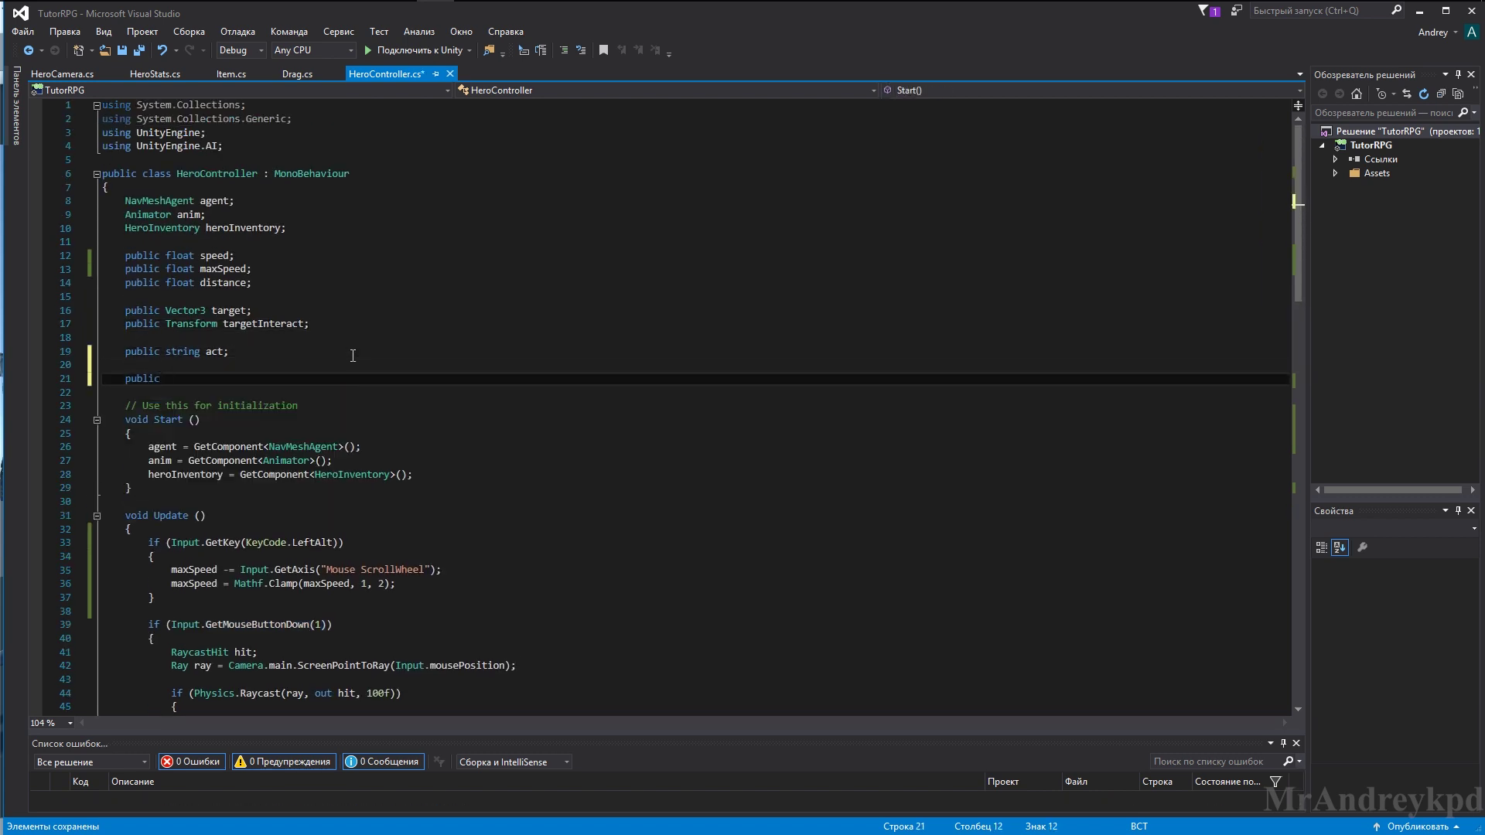
pyautogui.write(' bool invertMov')
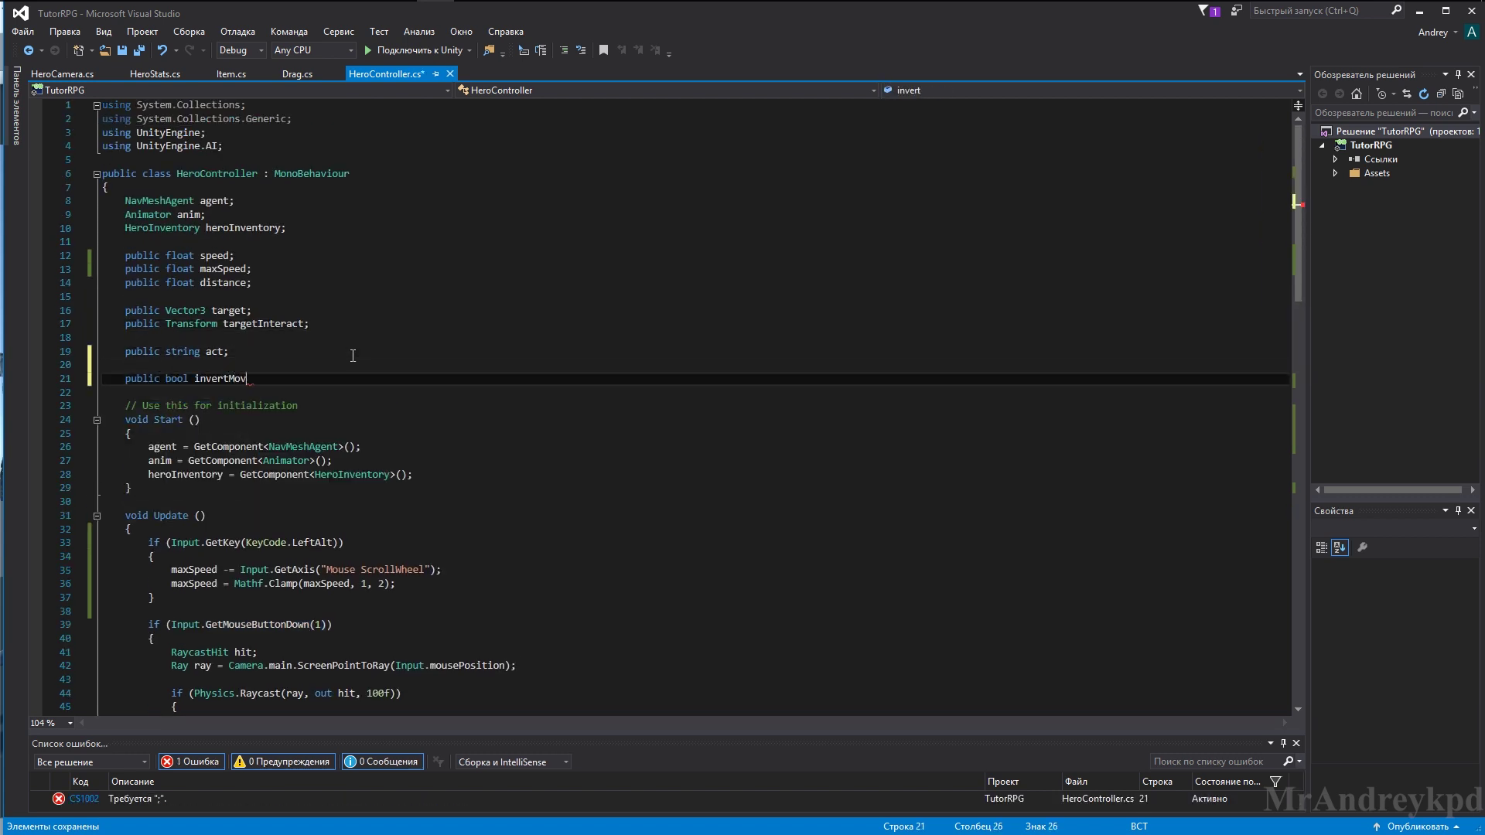
pyautogui.write('ement;')
# Add an if (invertMovement) { } else { } structure around the right-click raycast handling in Update()
pyautogui.scroll(-4, 224, 437)
pyautogui.scroll(-3, 225, 437)
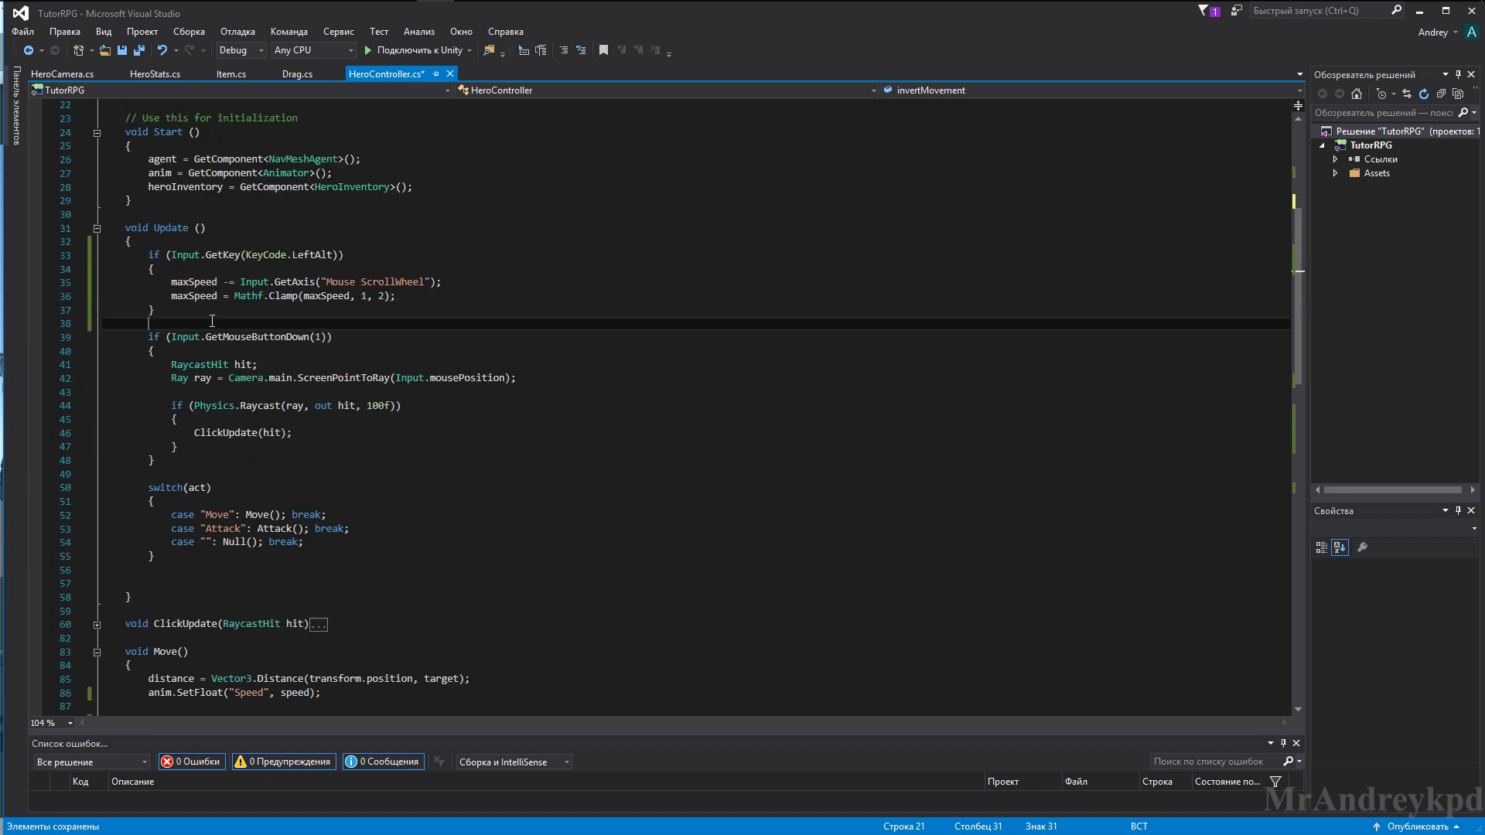
pyautogui.click(217, 458)
pyautogui.press('Return')
pyautogui.press('Return')
pyautogui.write('i')
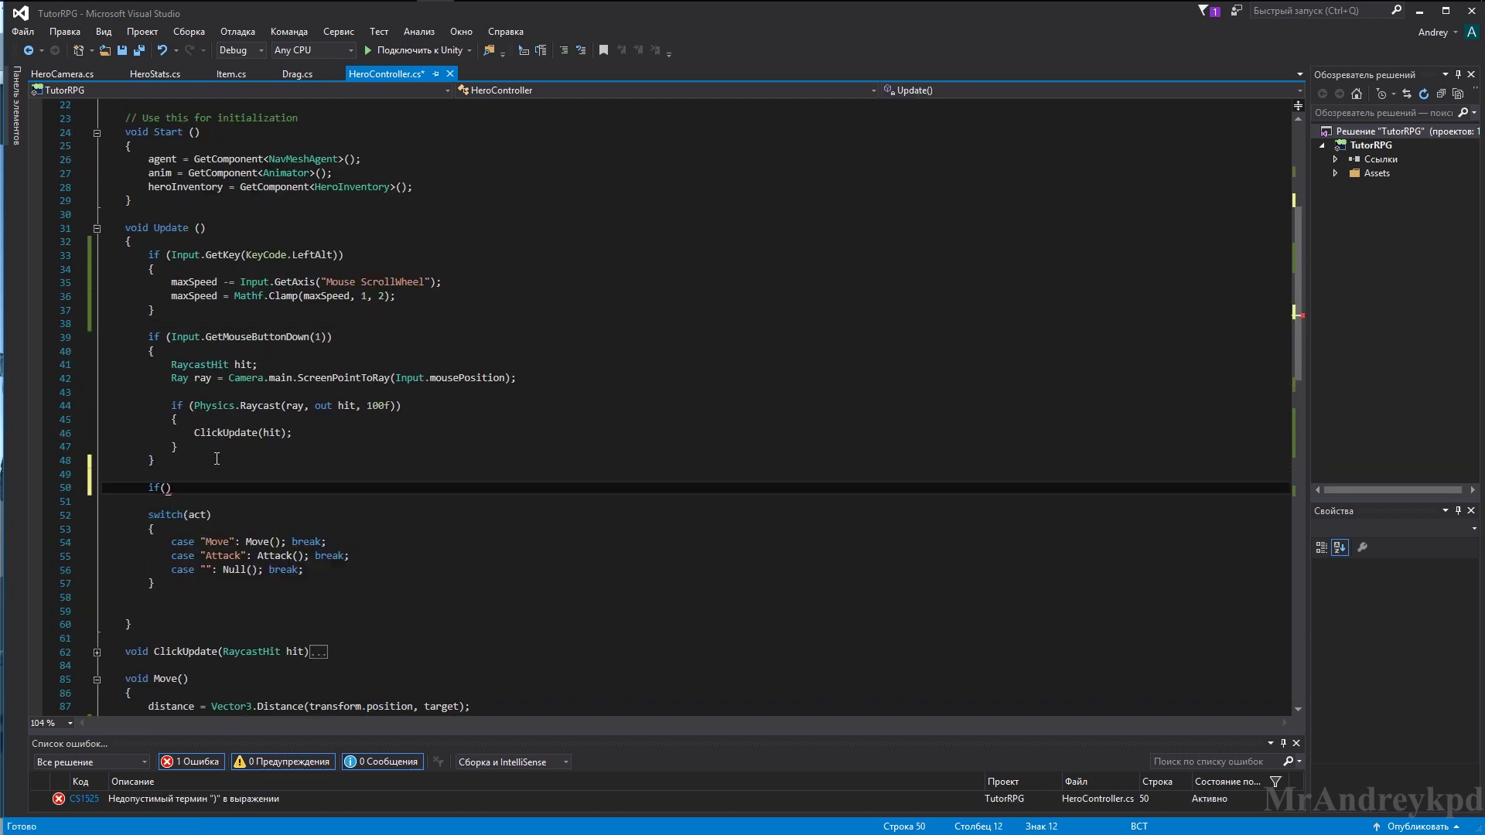
pyautogui.write('f(invertMovement)')
pyautogui.press('Return')
pyautogui.write('{')
pyautogui.press('Return')
pyautogui.press('Down')
pyautogui.press('End')
pyautogui.press('Return')
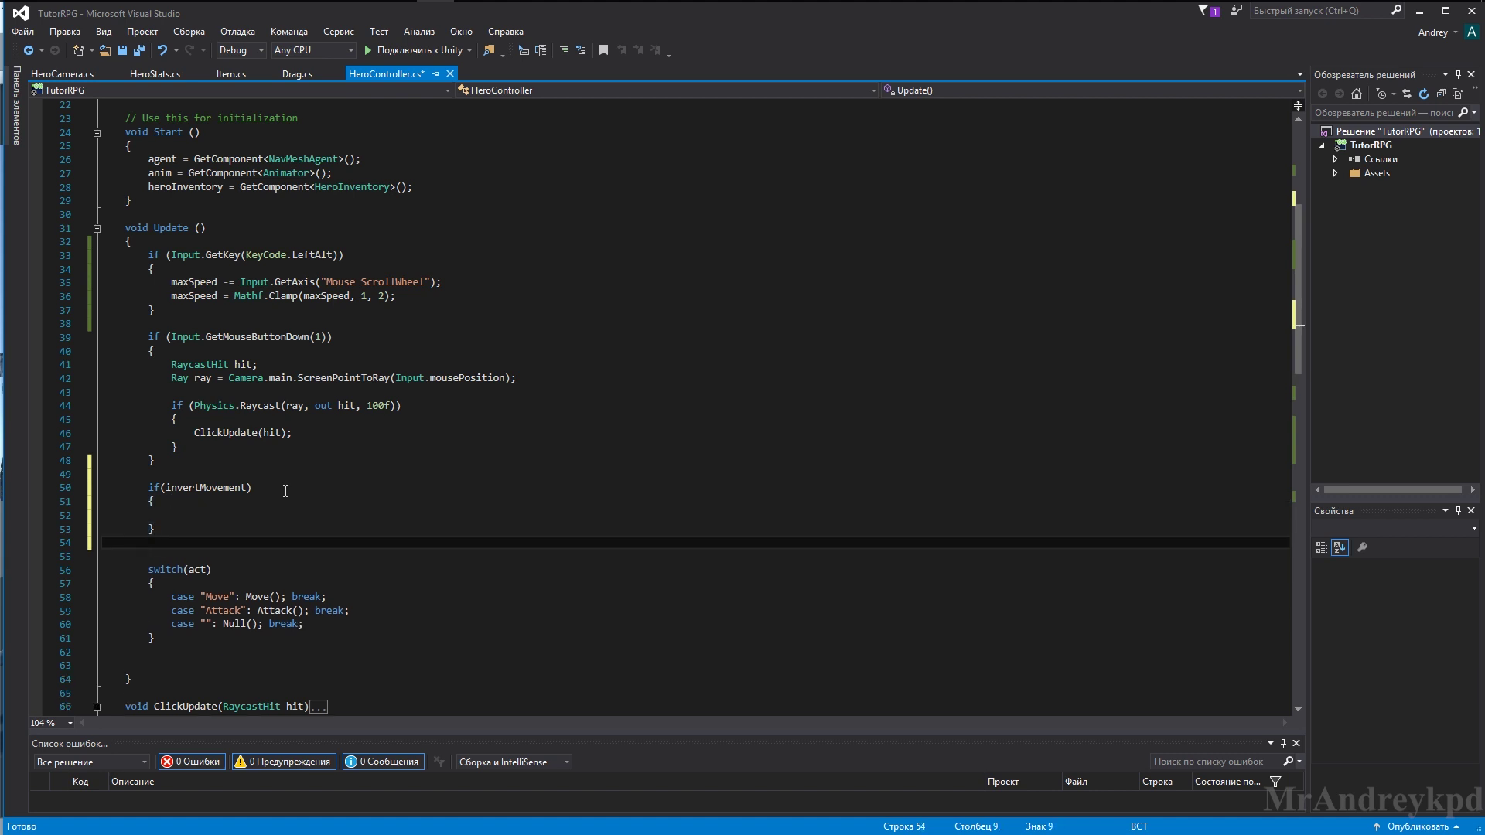
pyautogui.write('else')
pyautogui.press('Return')
pyautogui.write('{')
# Put a copy of the raycast block in the invertMovement branch using GetMouseButton(1), and save
pyautogui.moveTo(155, 460)
pyautogui.mouseDown()
pyautogui.moveTo(103, 338)
pyautogui.moveTo(108, 570)
pyautogui.mouseUp()
pyautogui.click(178, 415)
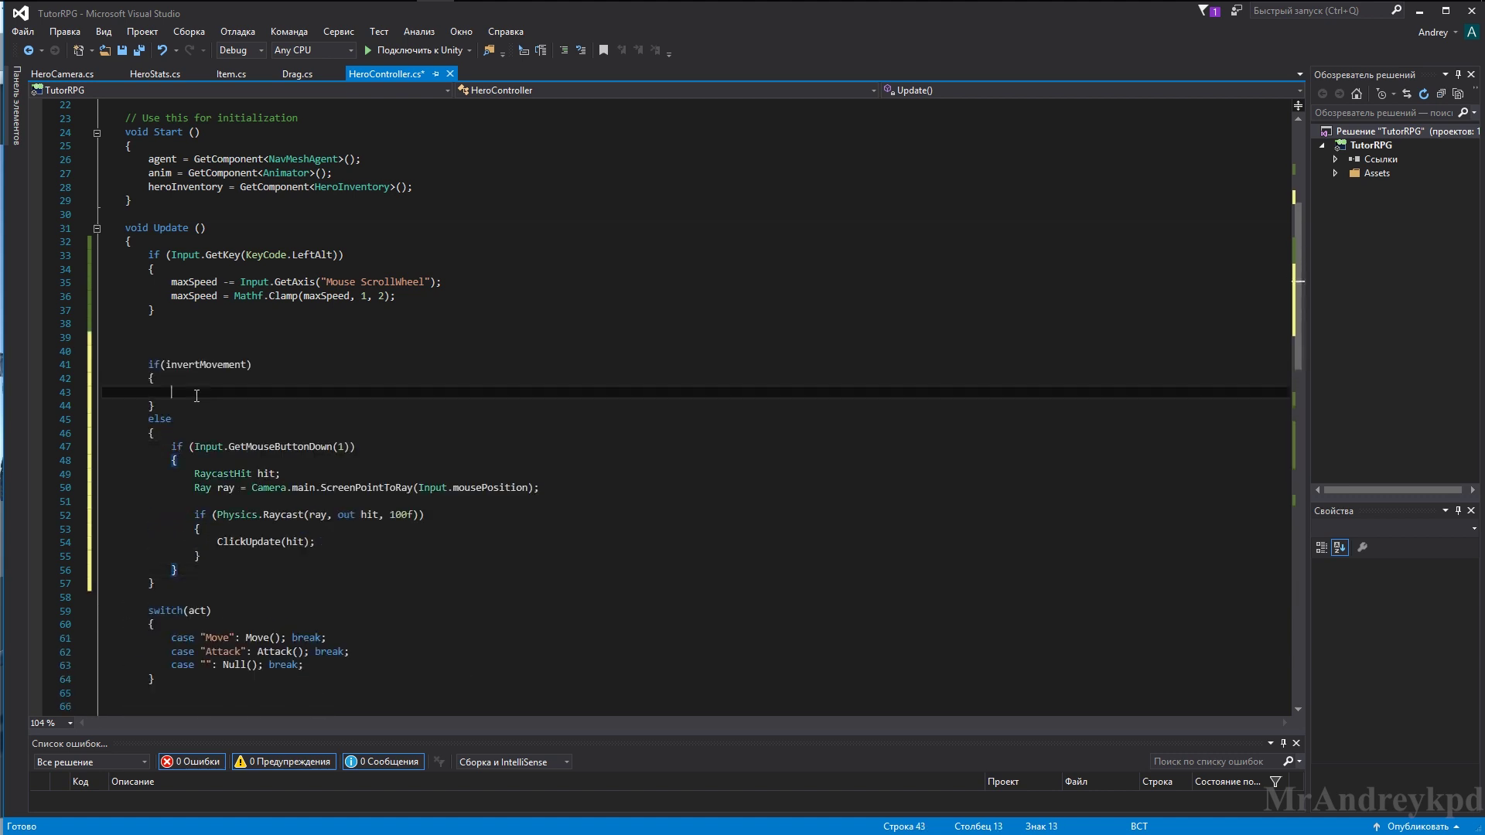
pyautogui.write('if (Input.GetMouseButtonDown(1))             {                 RaycastHit hit;                 Ray ray = Camera.main.ScreenPointToRay(Input.mousePosition);                  if (Physics.Raycast(ray, out hit, 100f))                 {                     ClickUpdate(hit);                 }             }')
pyautogui.doubleClick(321, 393)
pyautogui.press('Delete')
pyautogui.hotkey('ctrl', 's')
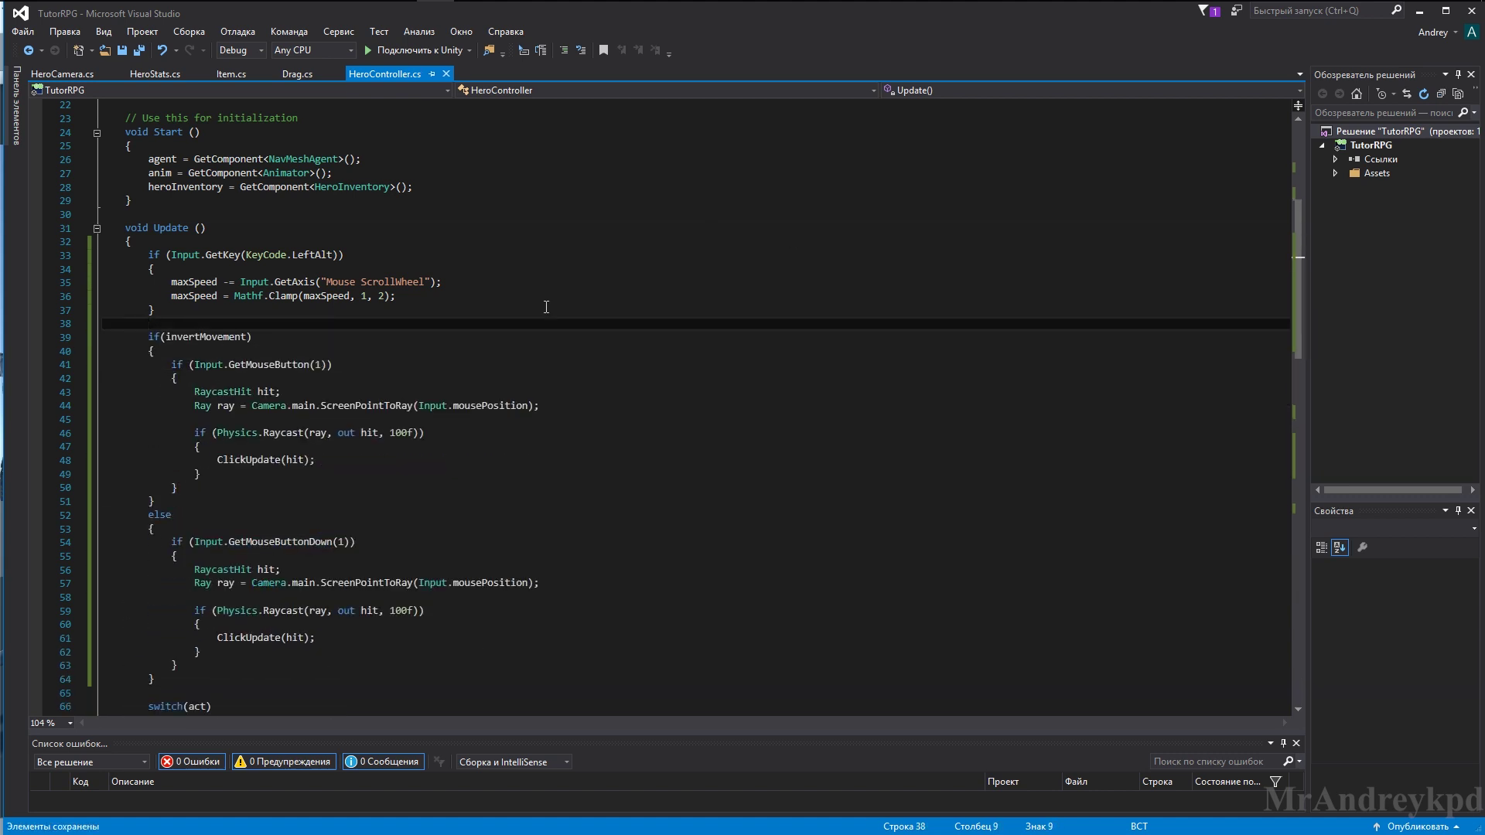
pyautogui.click(1419, 11)
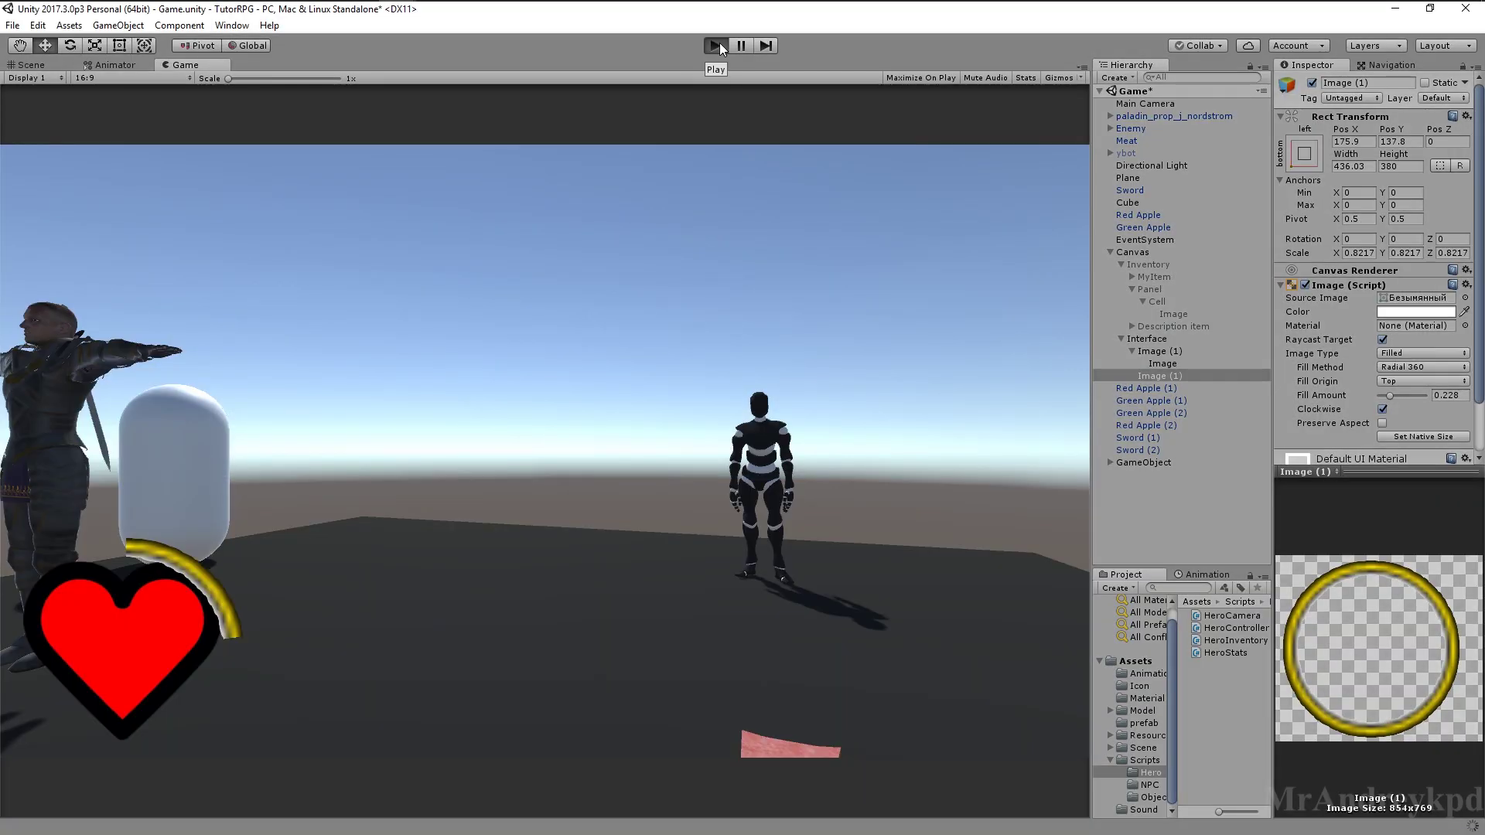
# Start Play mode, select the paladin, and turn on Invert Movement in Hero Controller
pyautogui.click(717, 45)
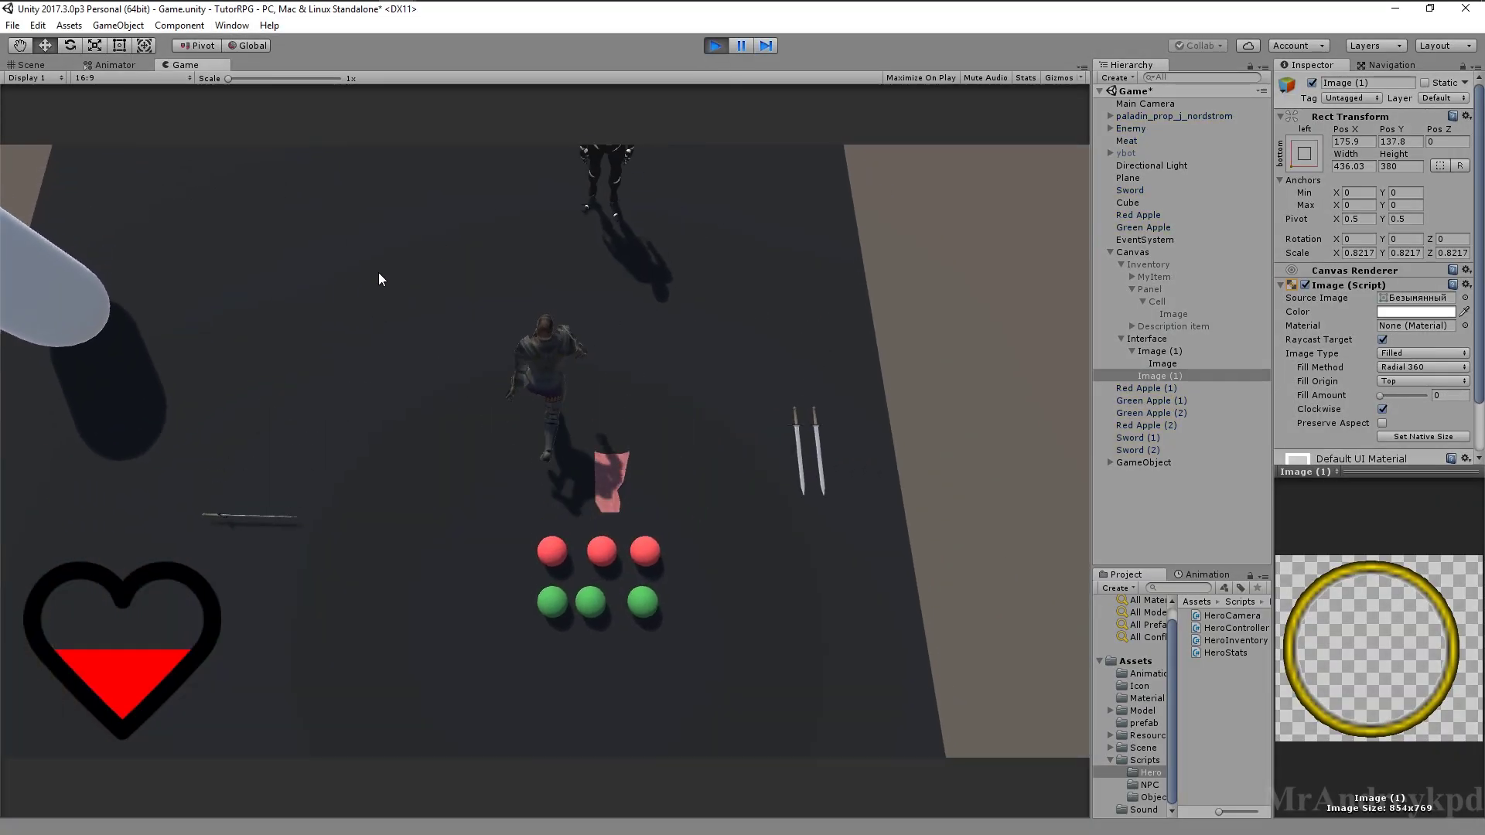
pyautogui.moveTo(378, 272); pyautogui.dragTo(447, 551)
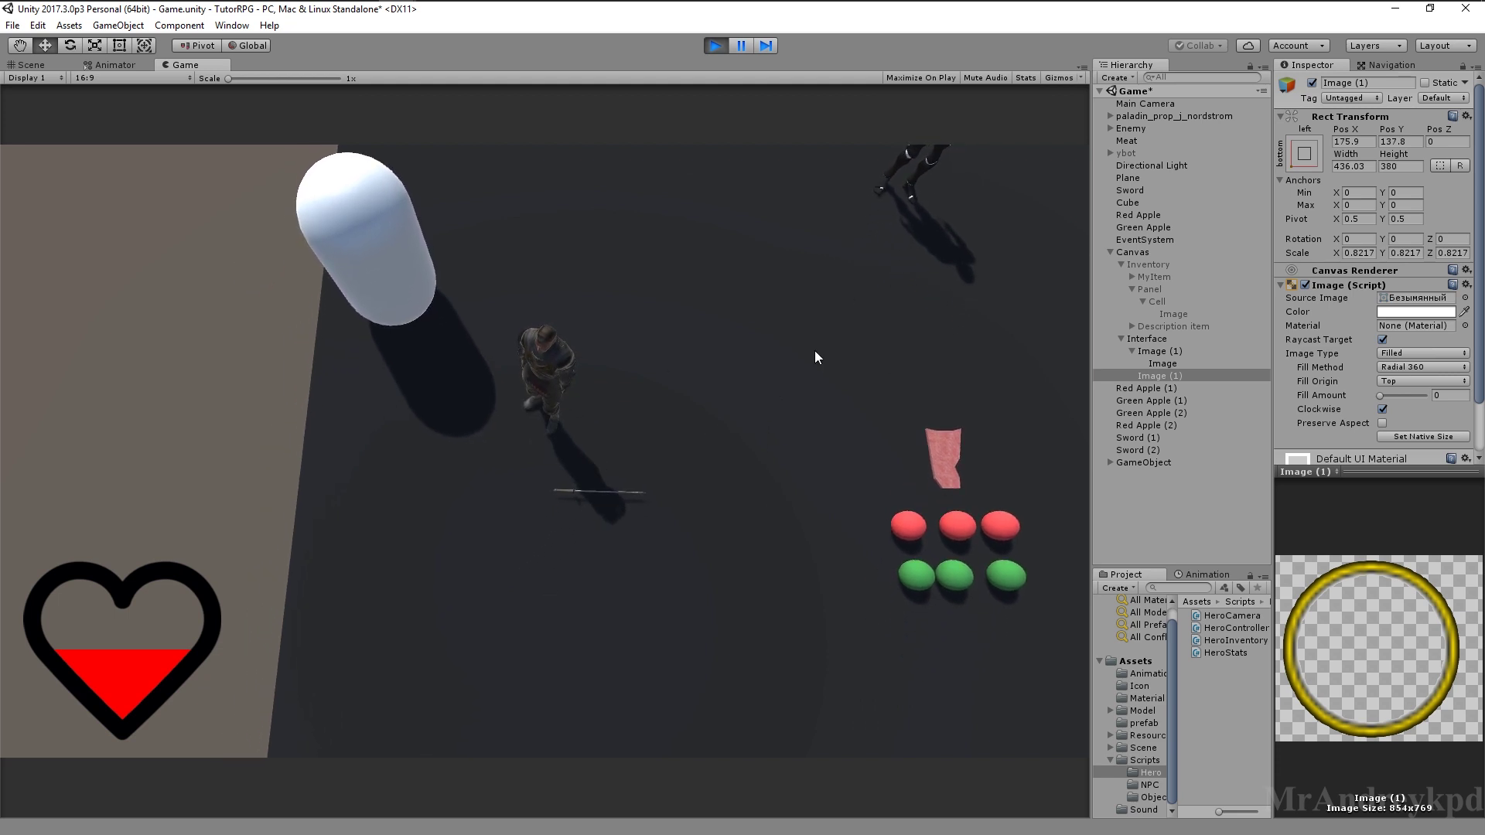
pyautogui.click(784, 373)
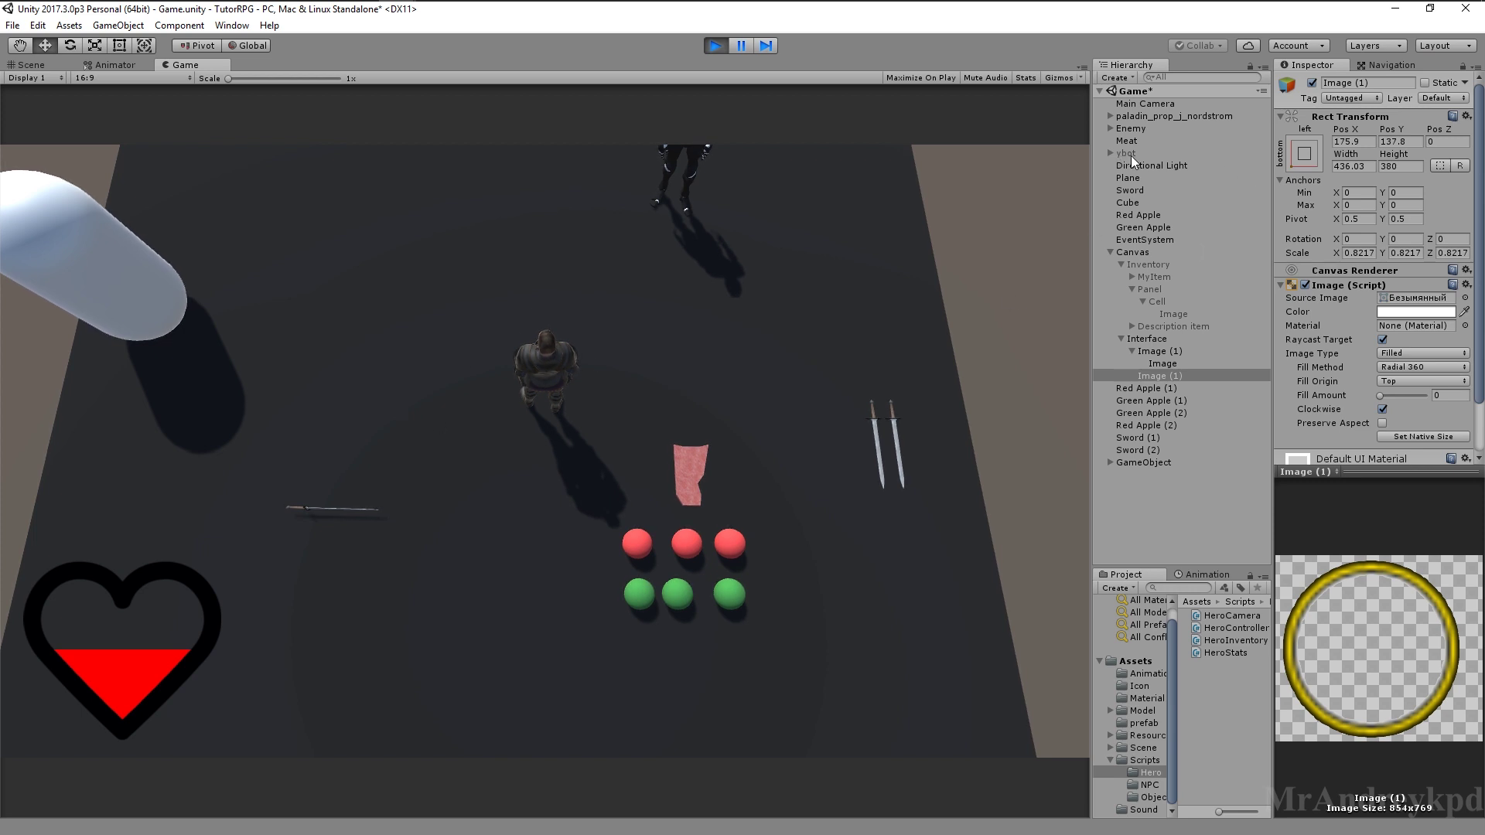
pyautogui.click(1143, 117)
pyautogui.scroll(-3, 1400, 530)
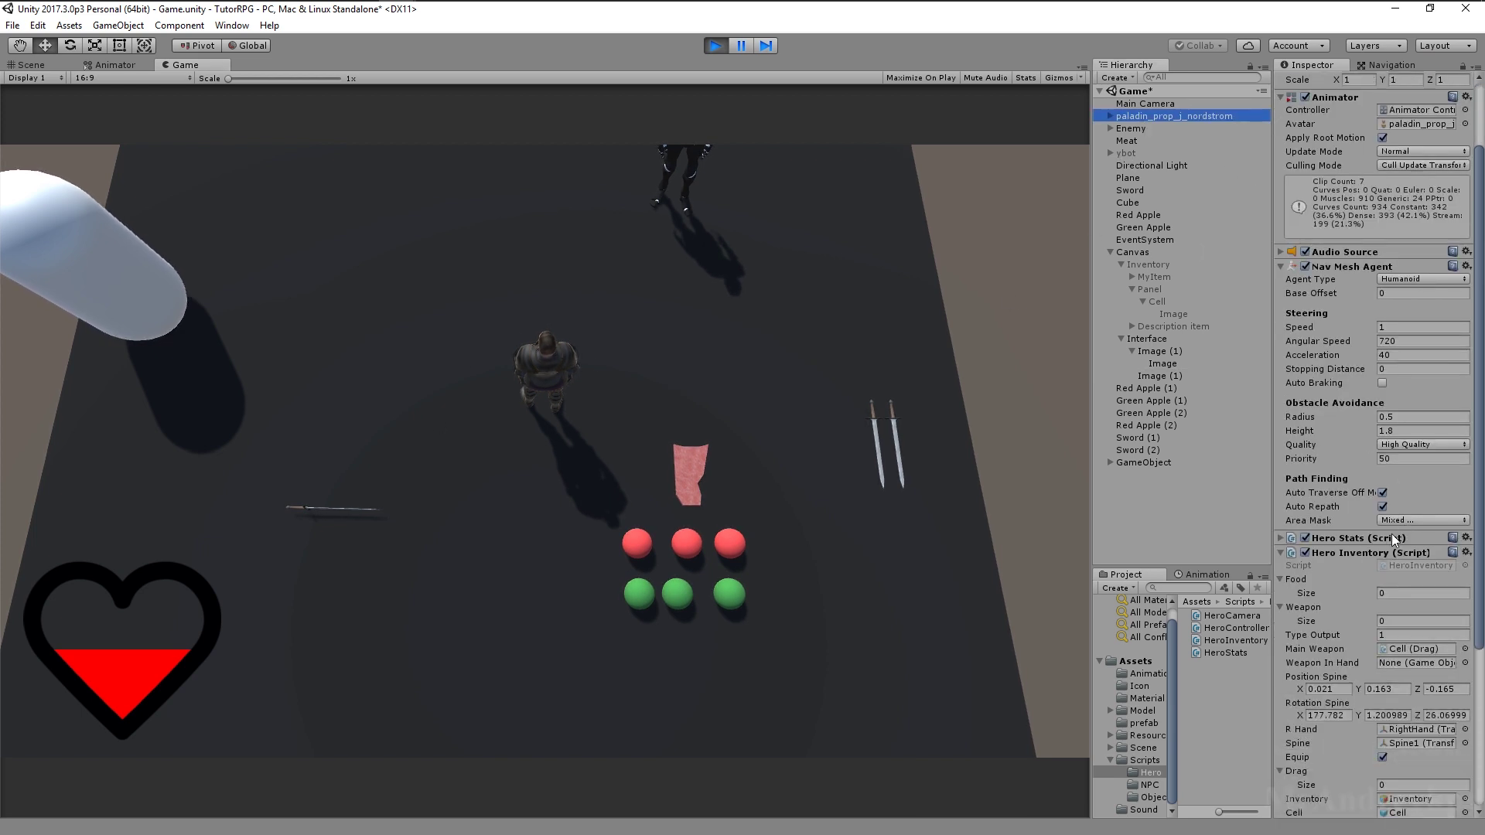
pyautogui.click(1352, 267)
pyautogui.click(1349, 317)
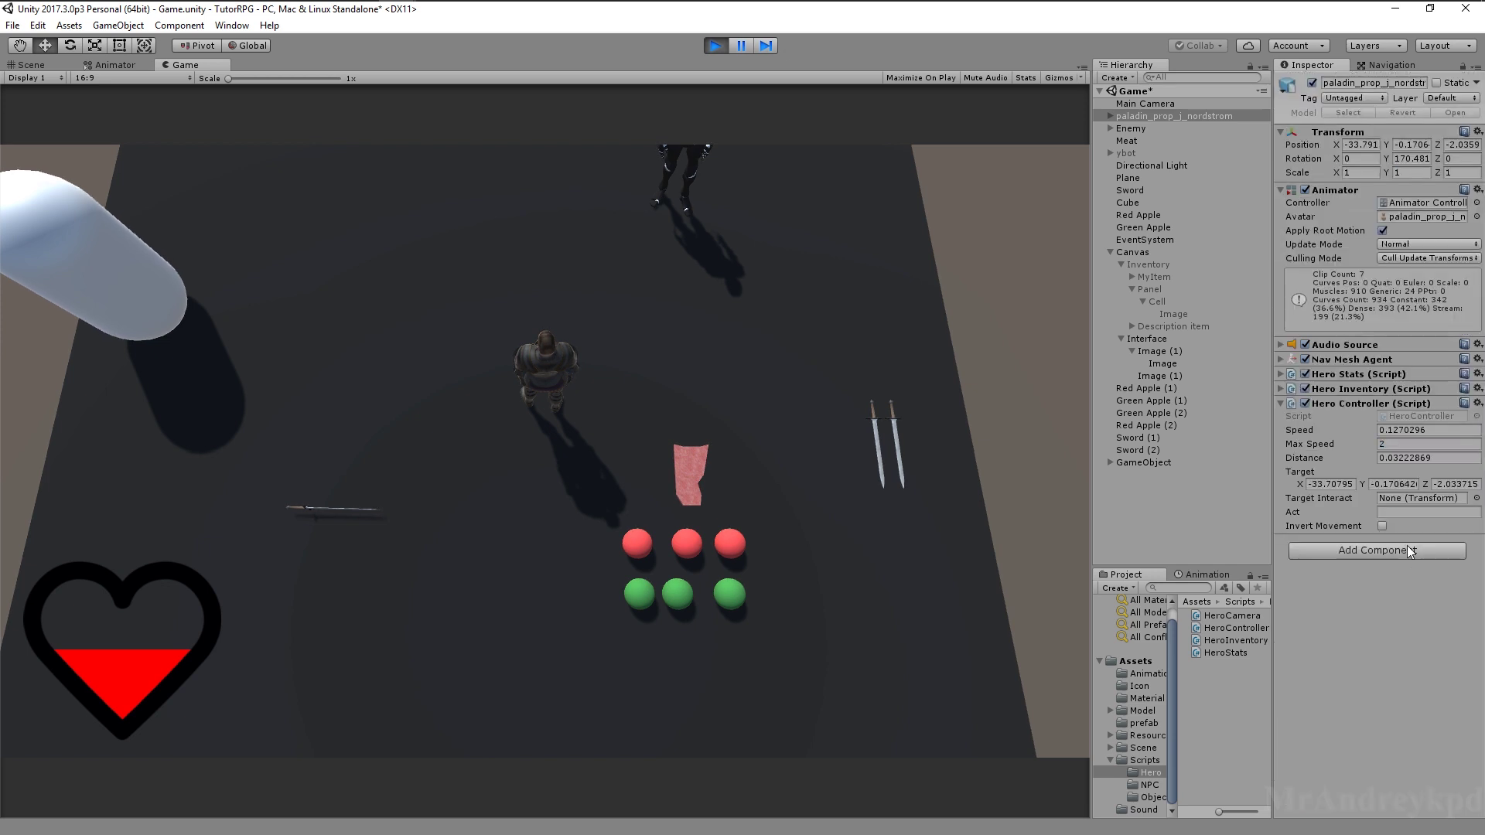
pyautogui.click(414, 184)
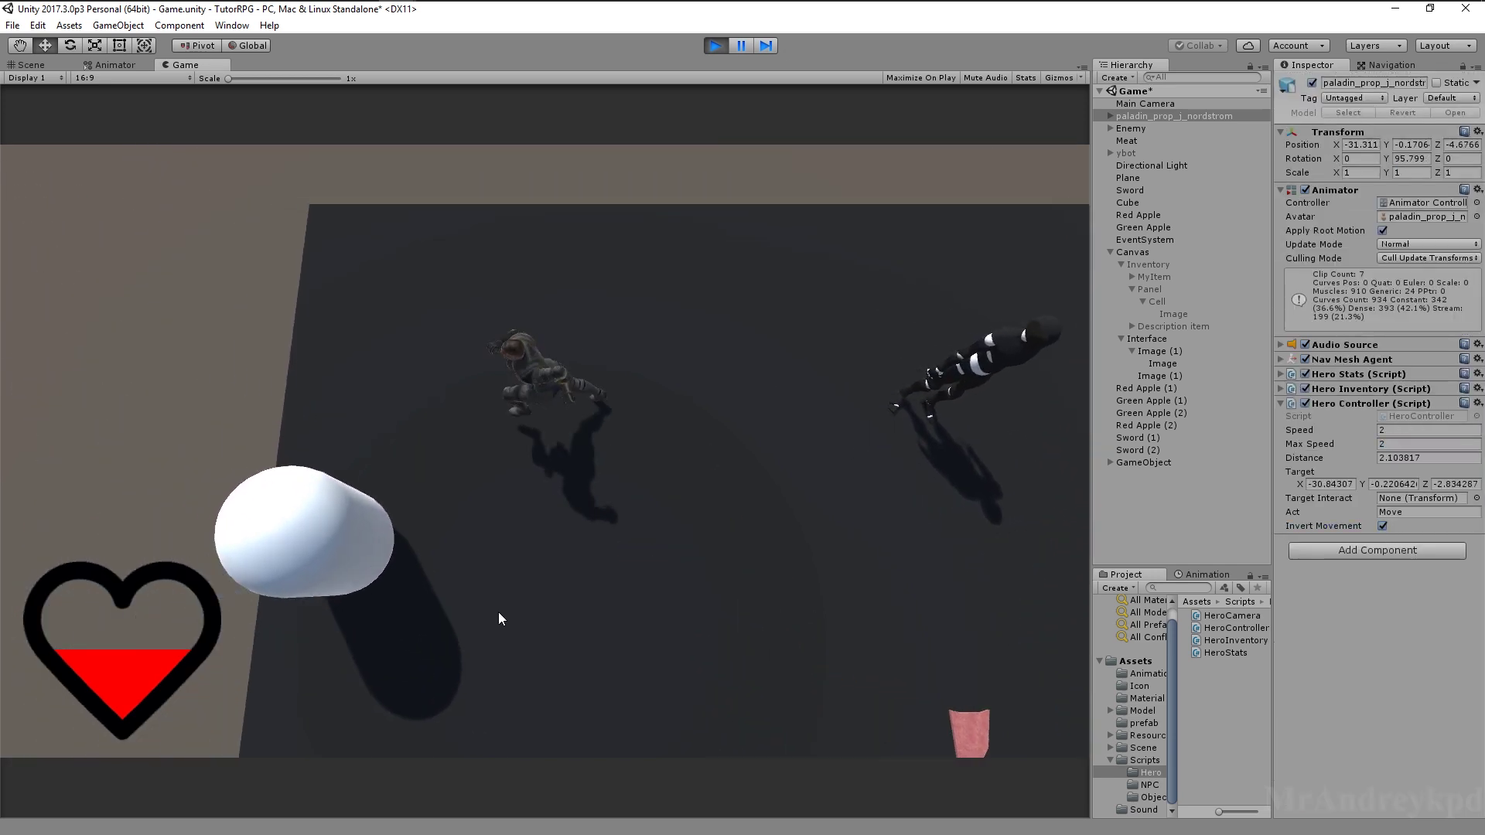
# Walk the hero around collecting the apples and sword, then stop Play mode
pyautogui.click(863, 529)
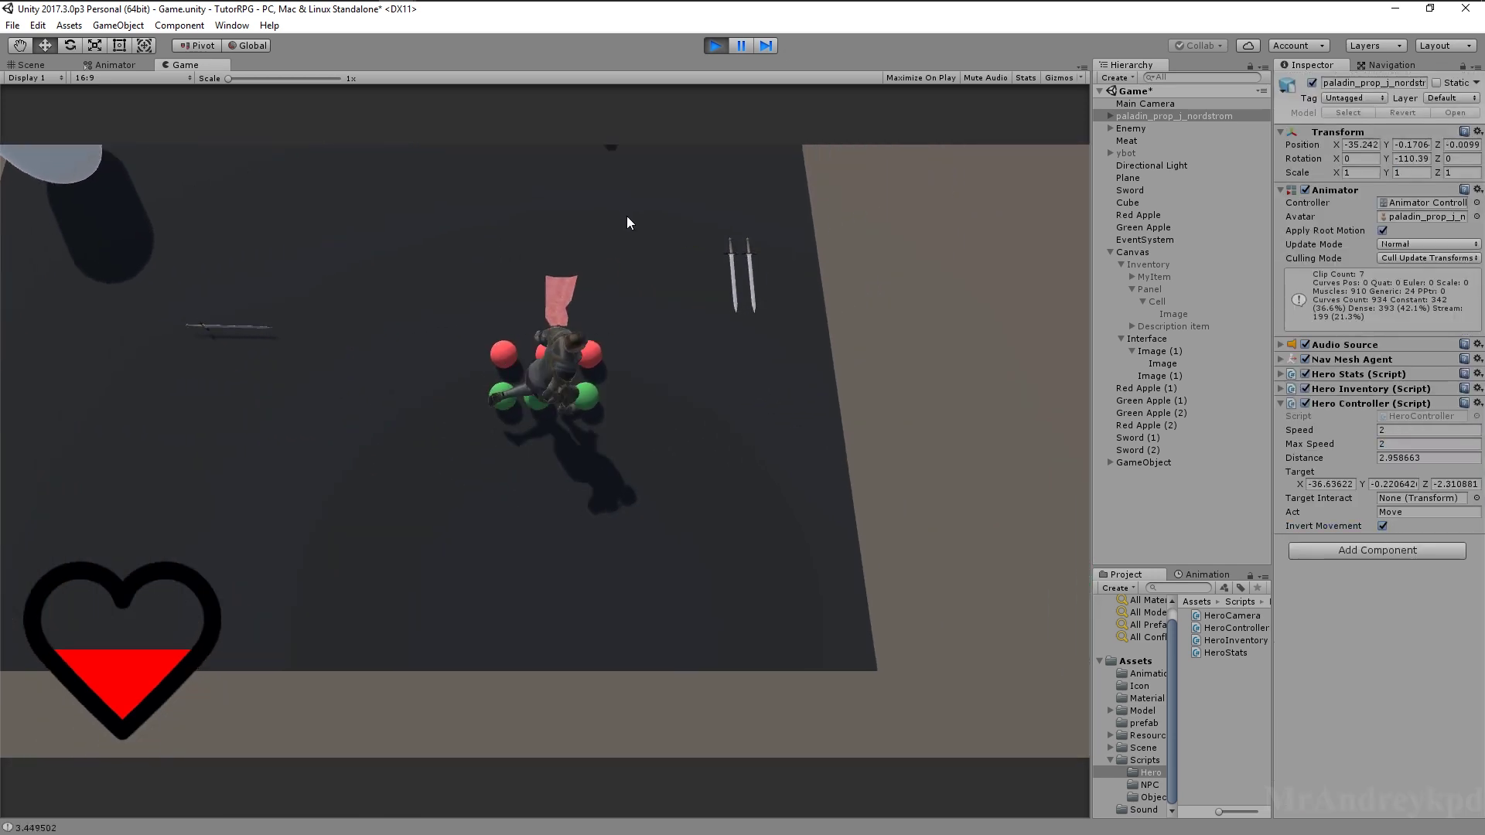
pyautogui.click(500, 548)
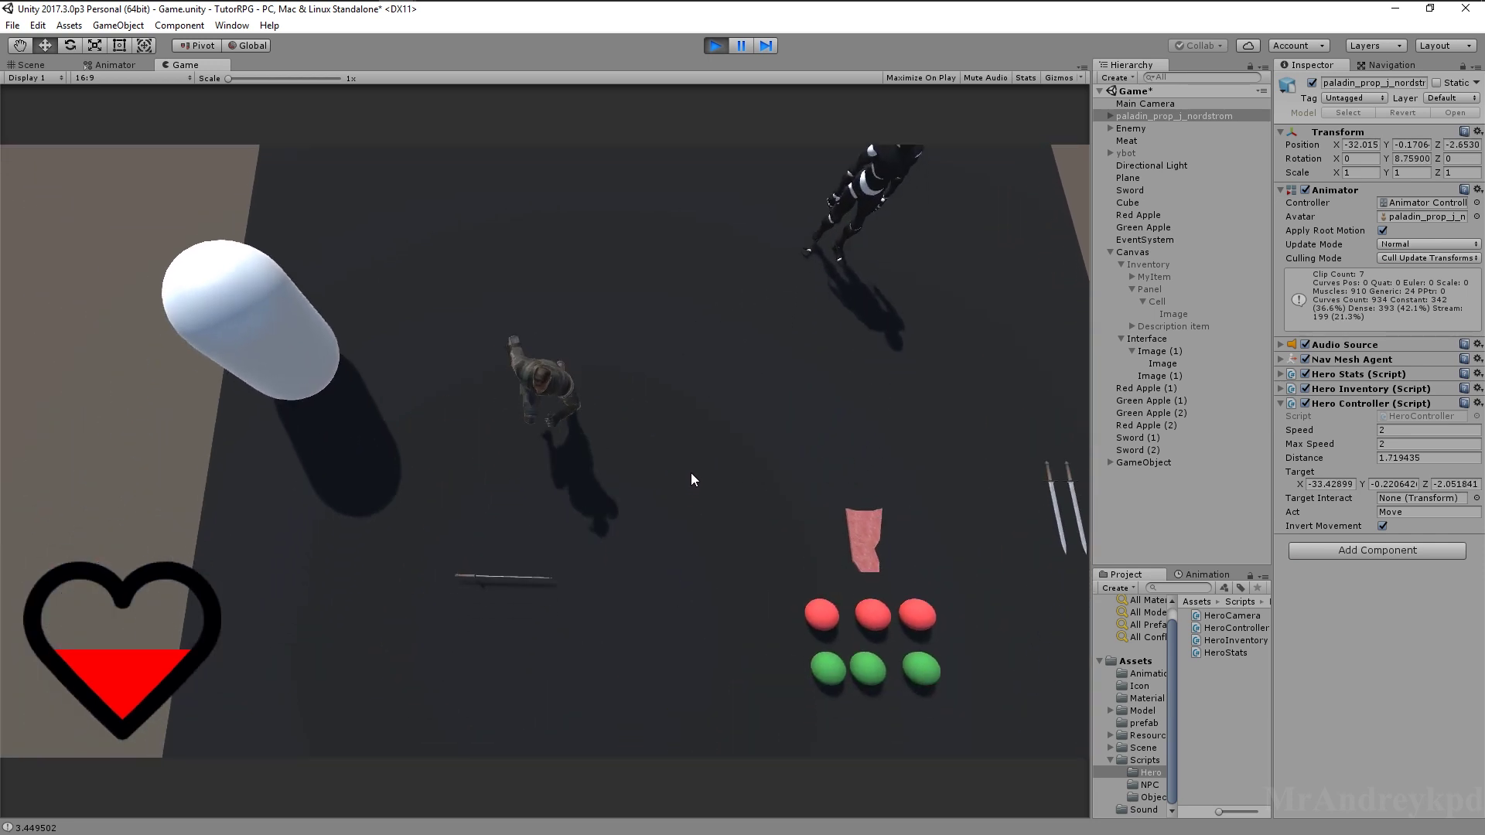
pyautogui.click(623, 419)
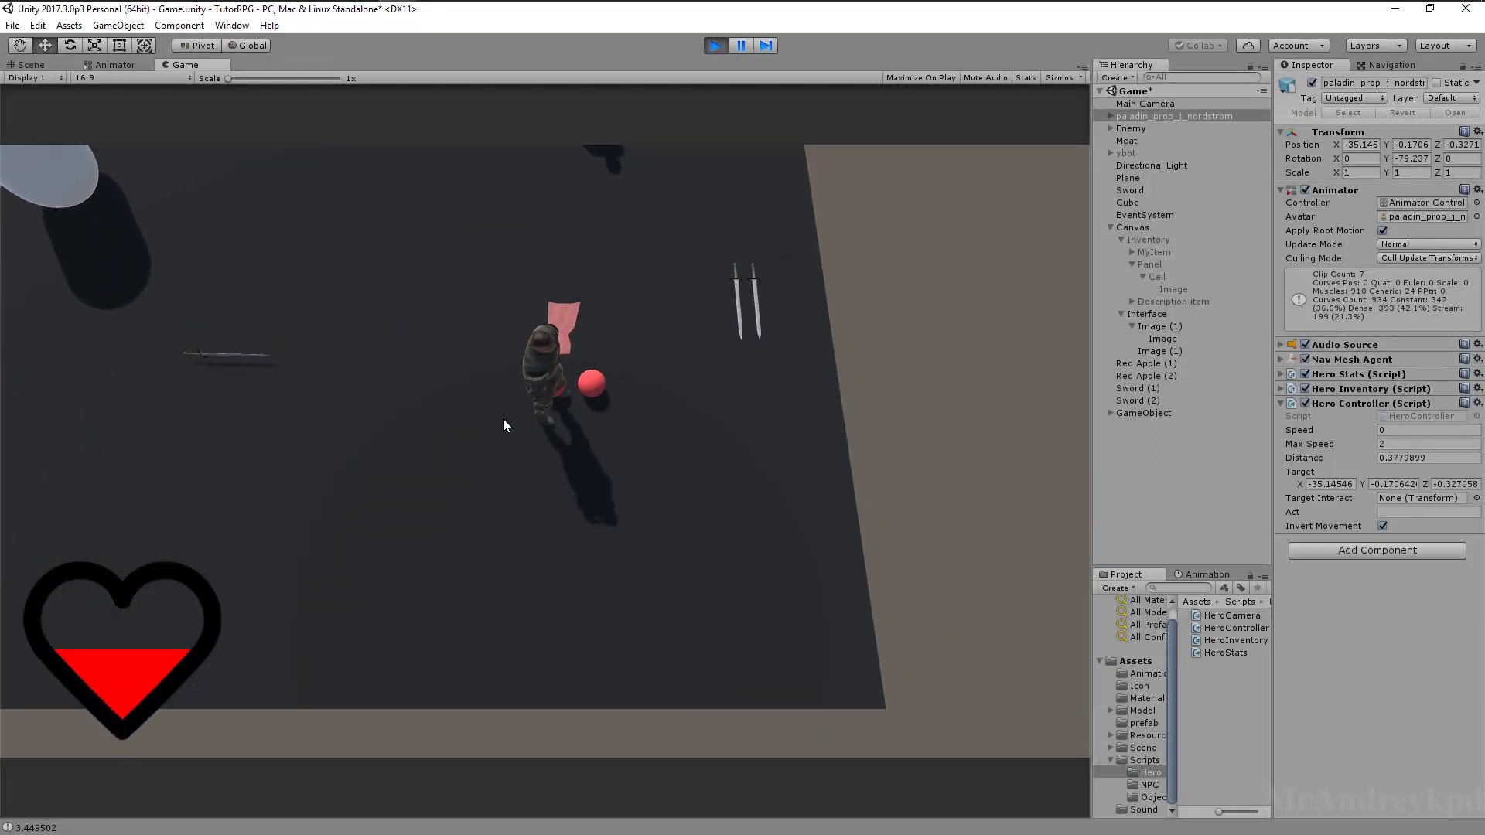
pyautogui.click(588, 397)
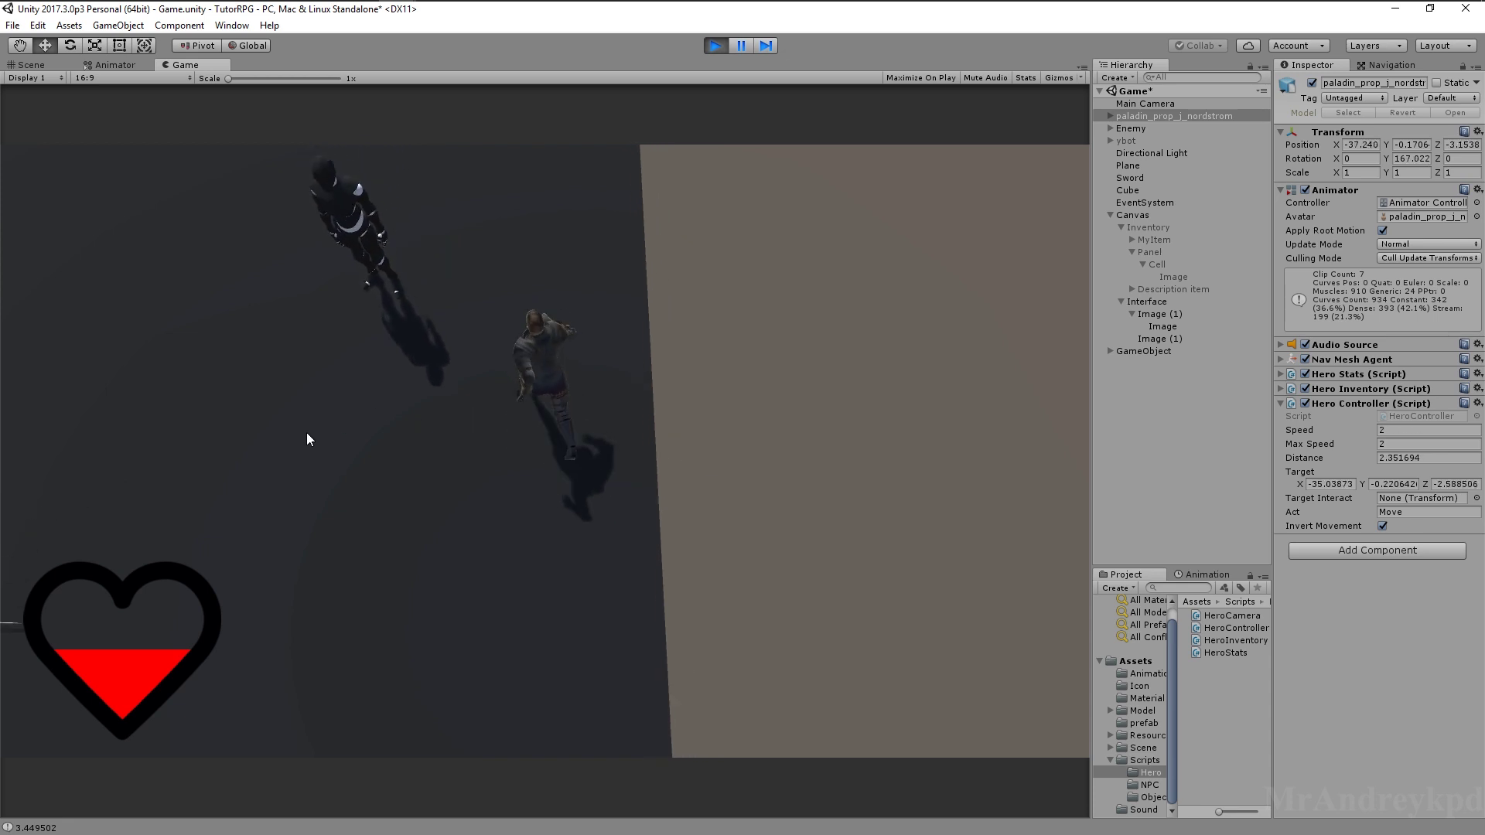
pyautogui.click(443, 568)
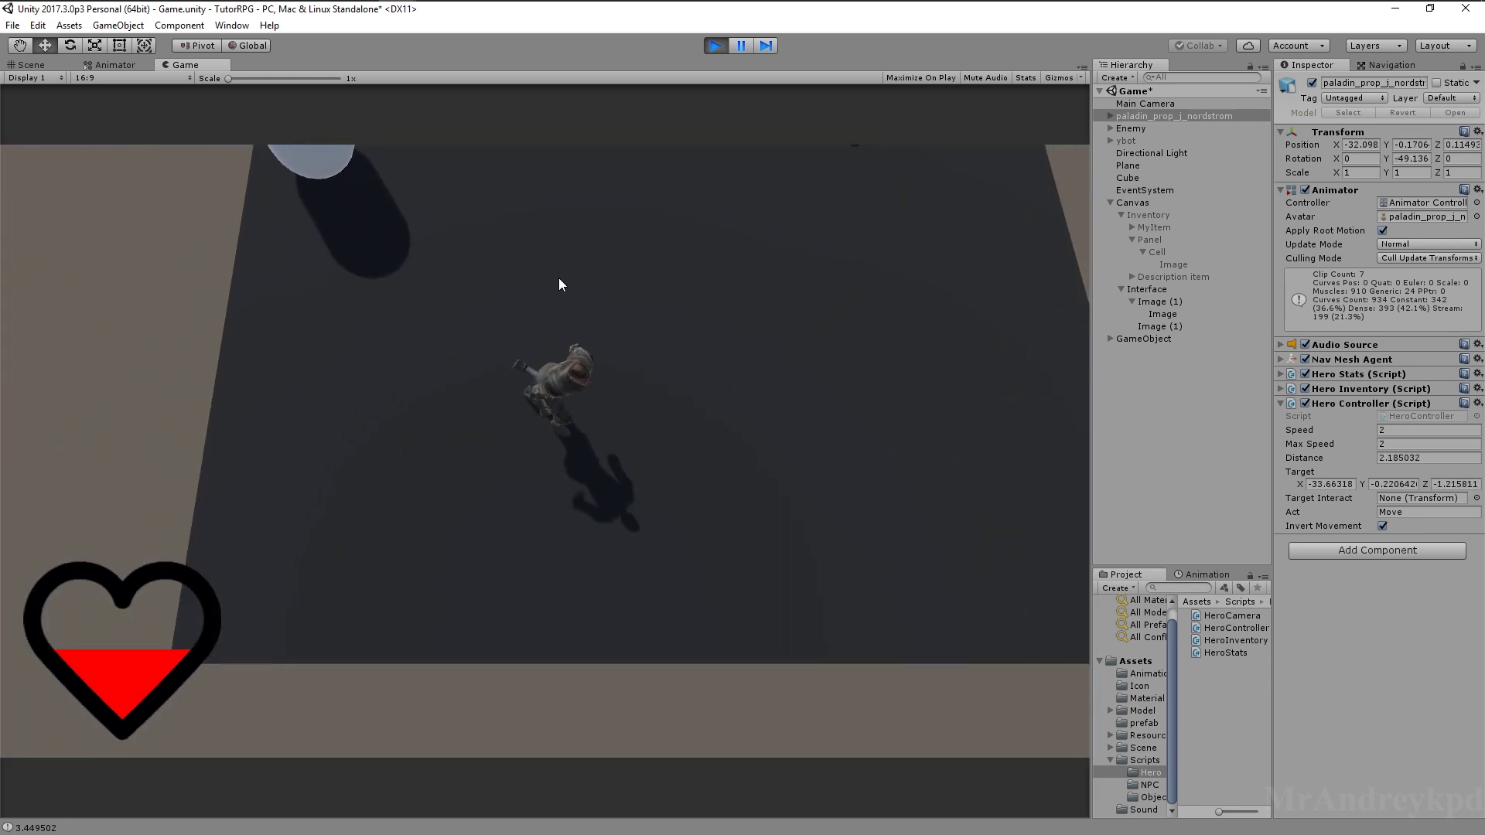
pyautogui.click(307, 278)
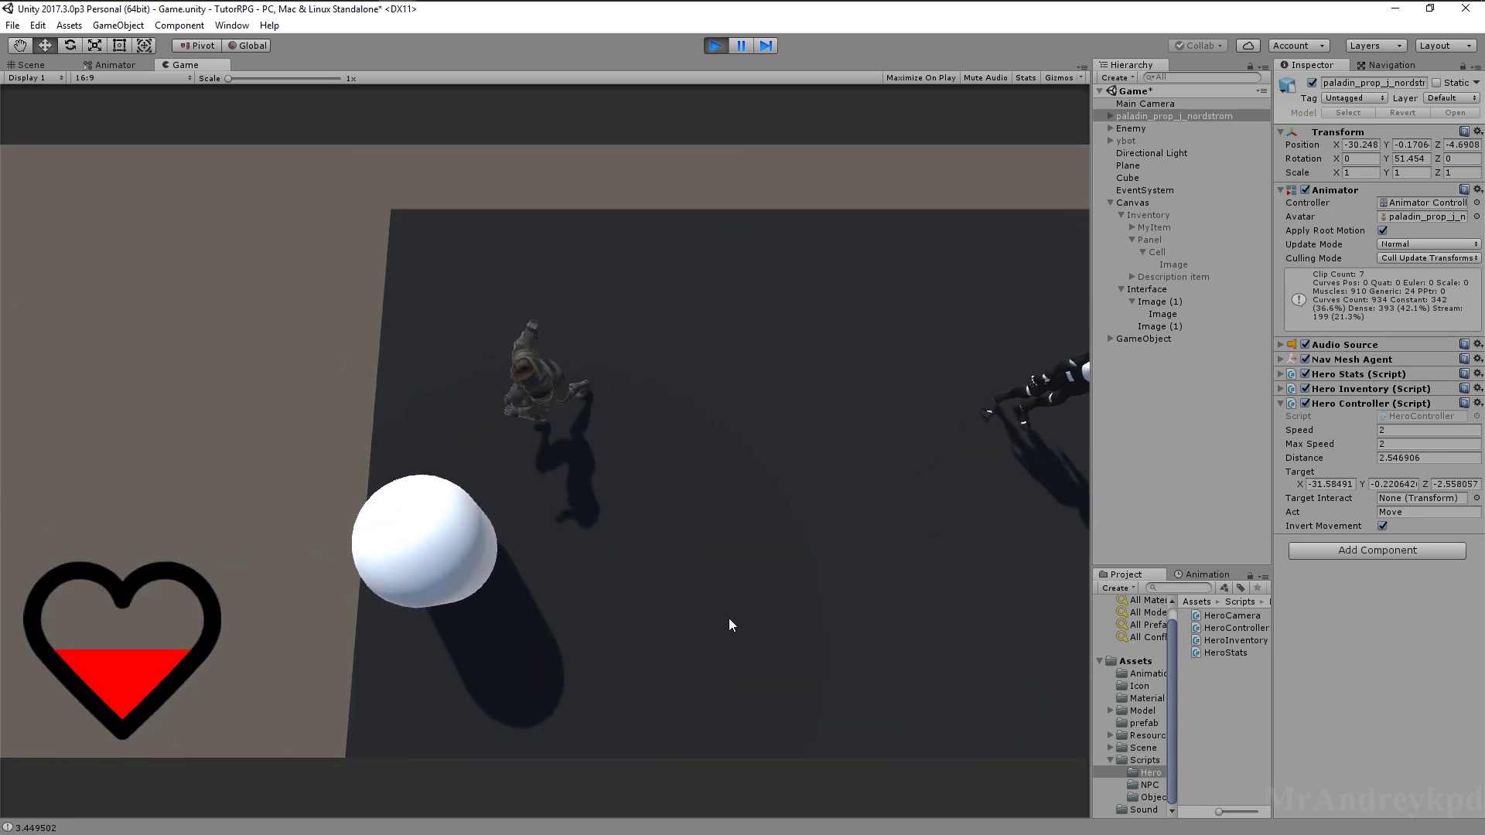
pyautogui.click(816, 401)
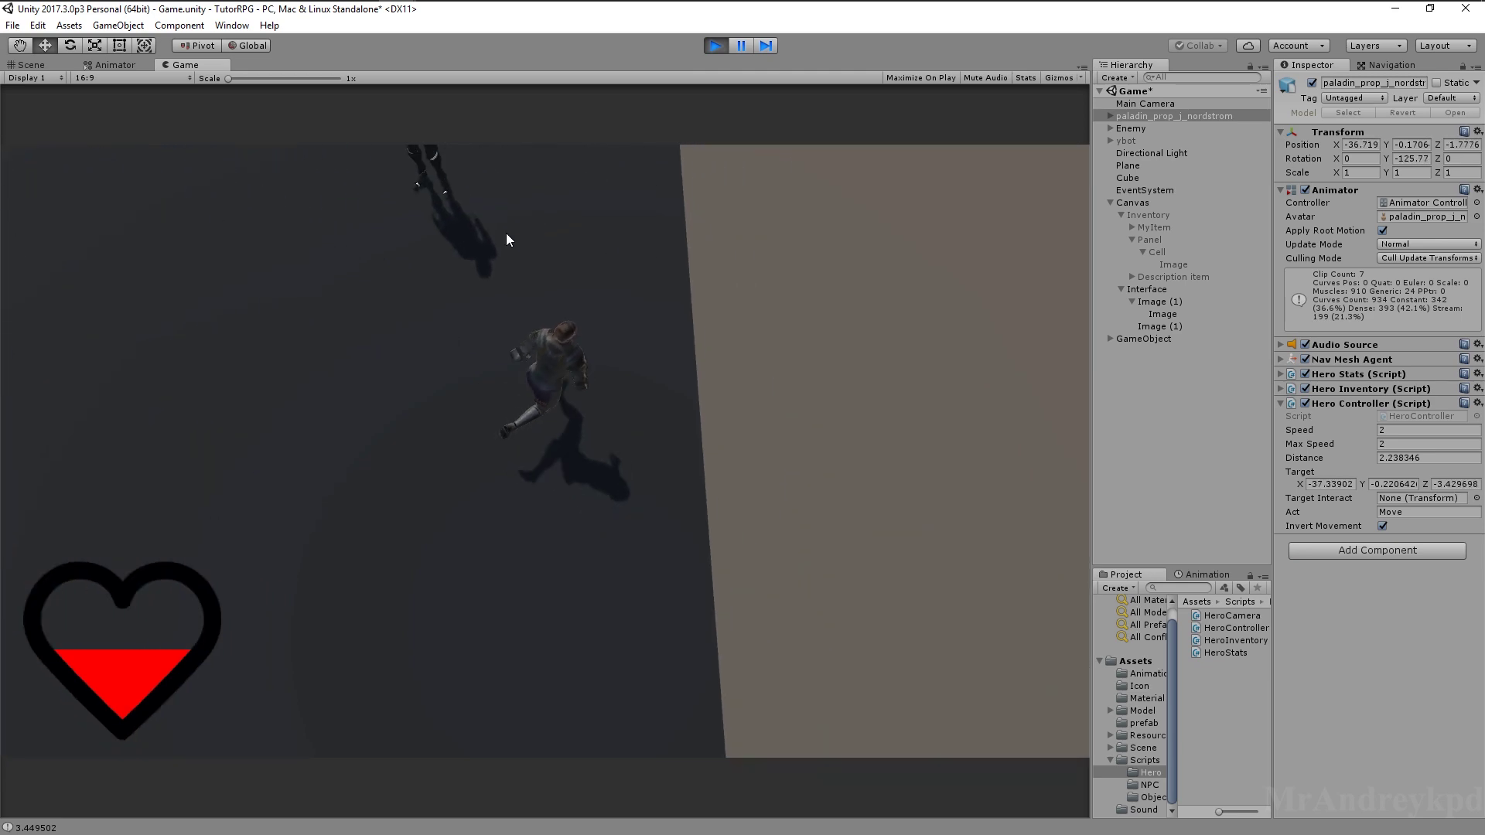
pyautogui.click(282, 445)
pyautogui.click(573, 629)
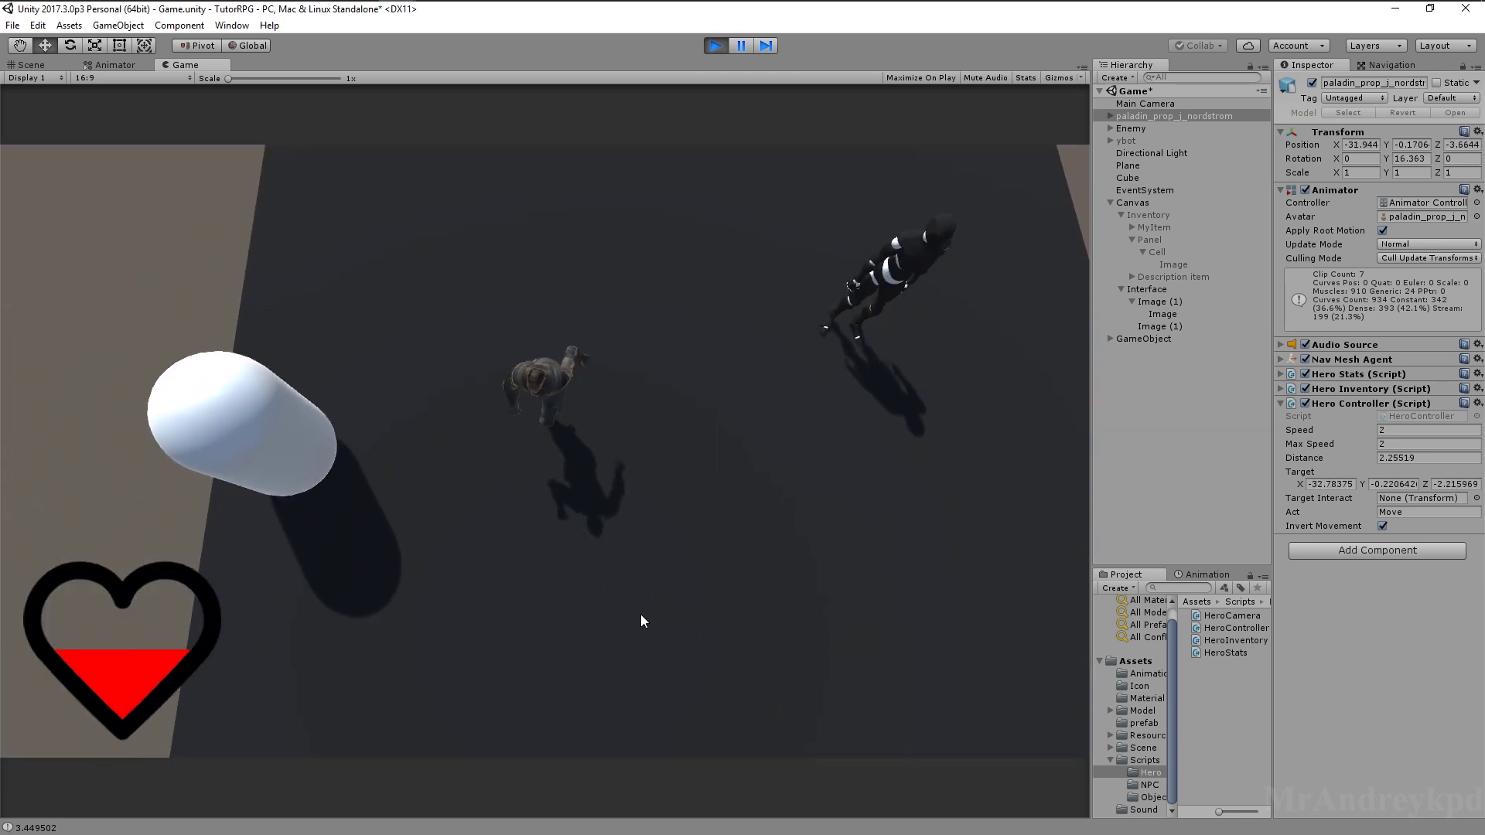
pyautogui.hotkey('ctrl', 'p')
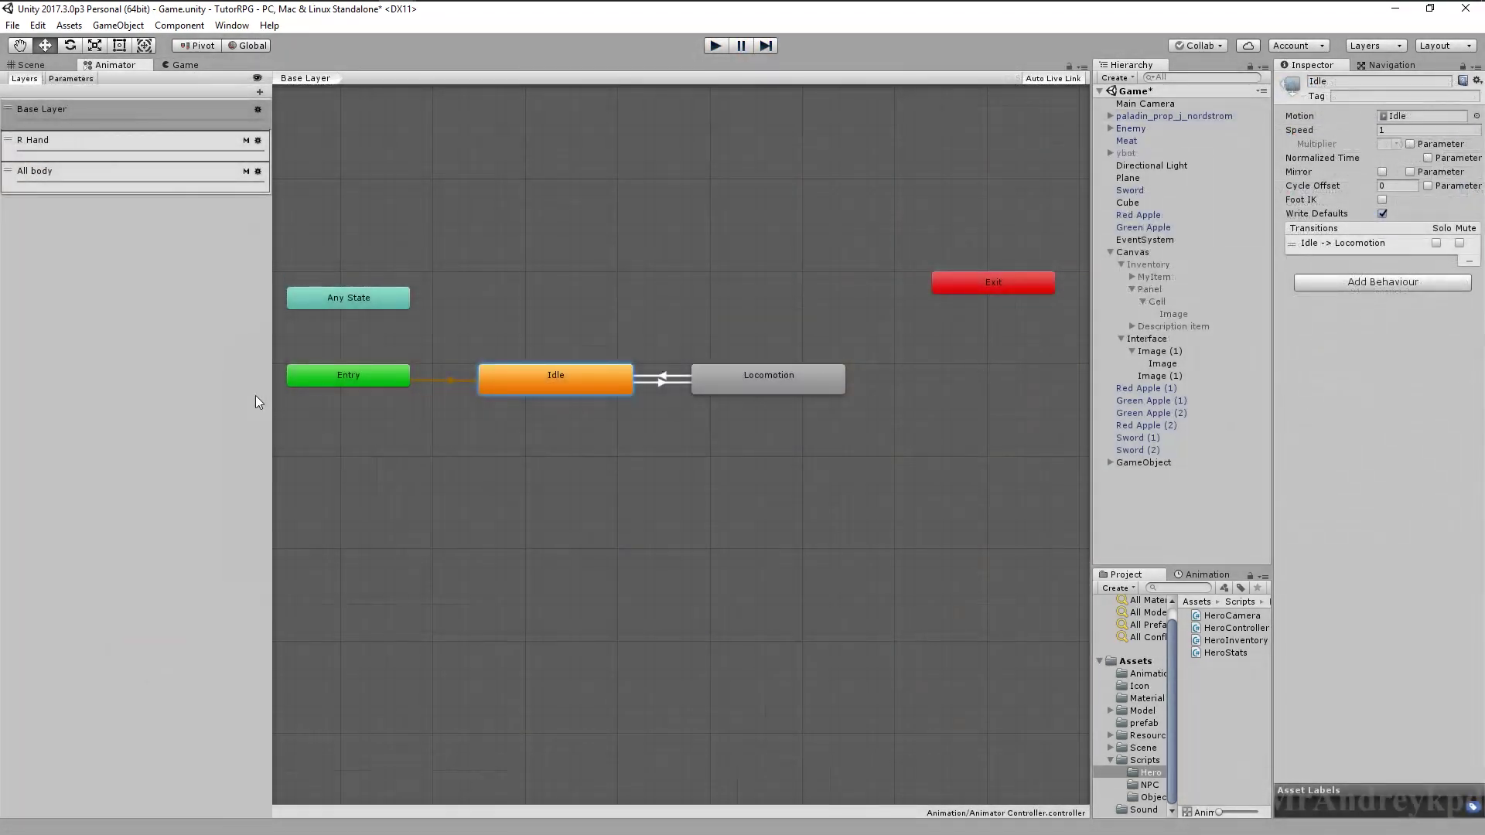
# Add the Idle clip at threshold 0 to the Locomotion blend tree and preview blending up to Speed 2
pyautogui.moveTo(230, 407); pyautogui.dragTo(157, 407)
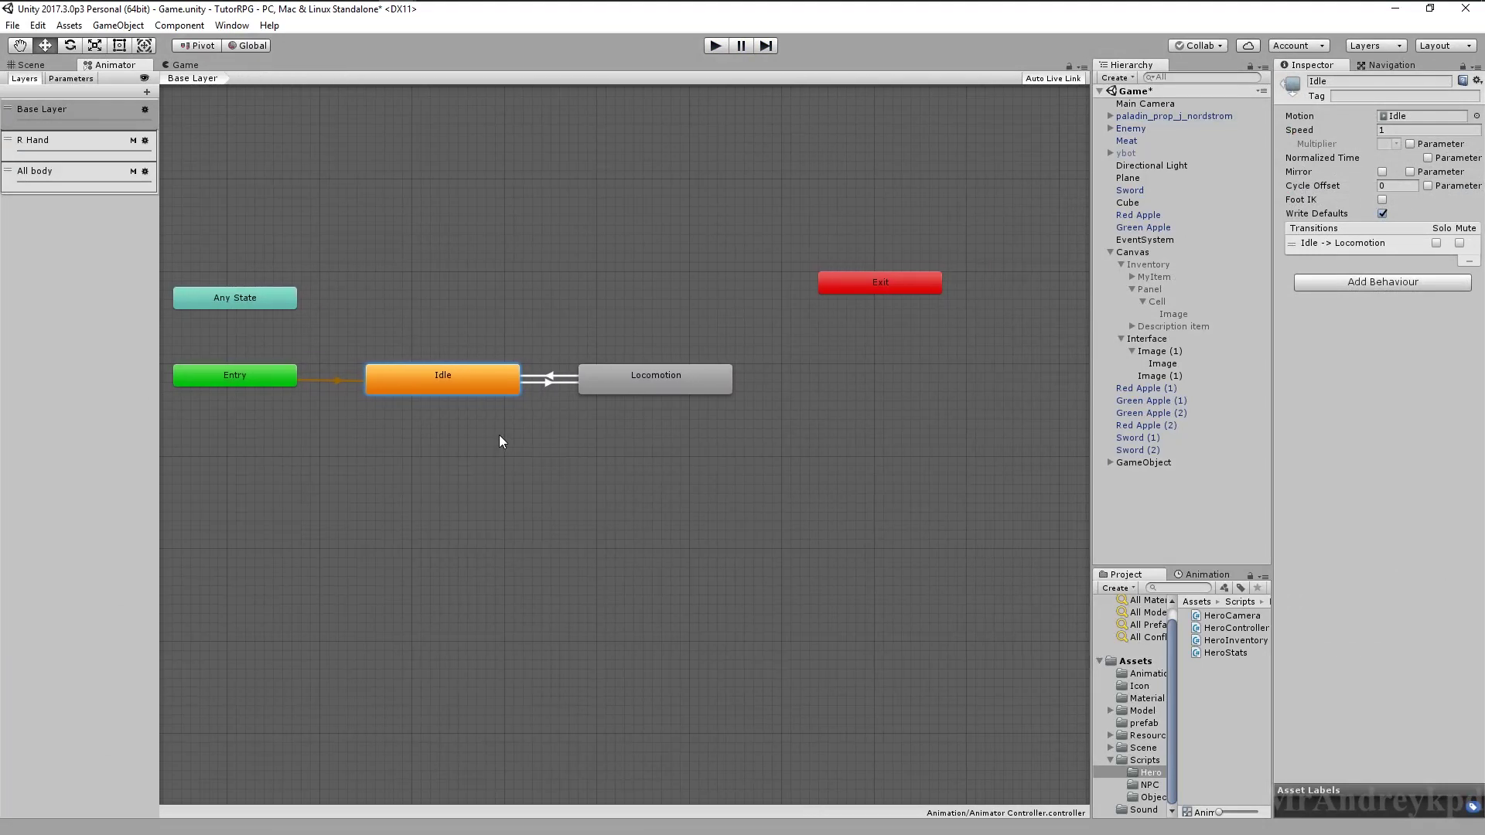
pyautogui.scroll(1, 478, 425)
pyautogui.click(670, 380)
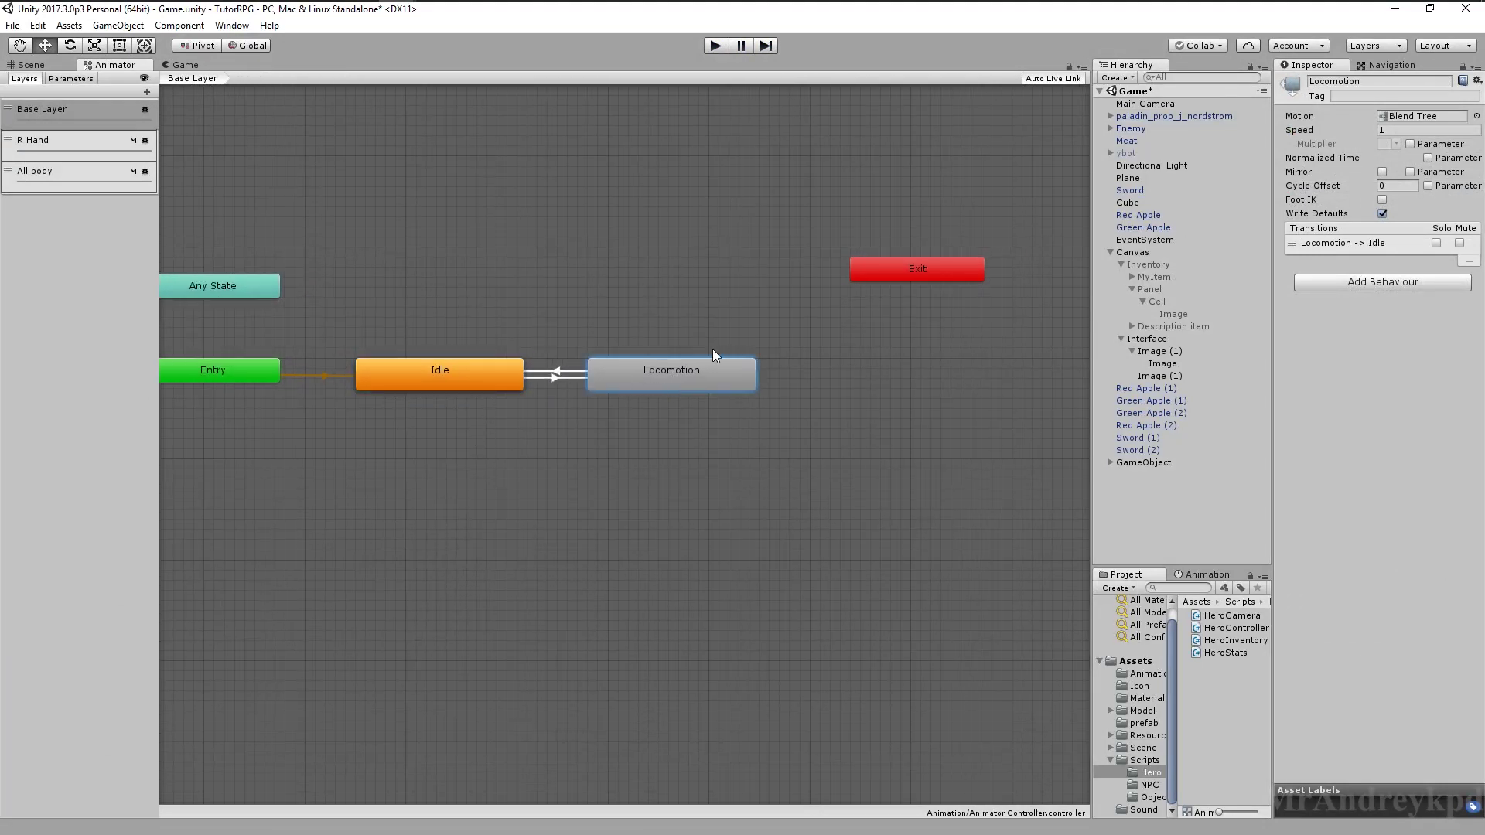
pyautogui.doubleClick(651, 379)
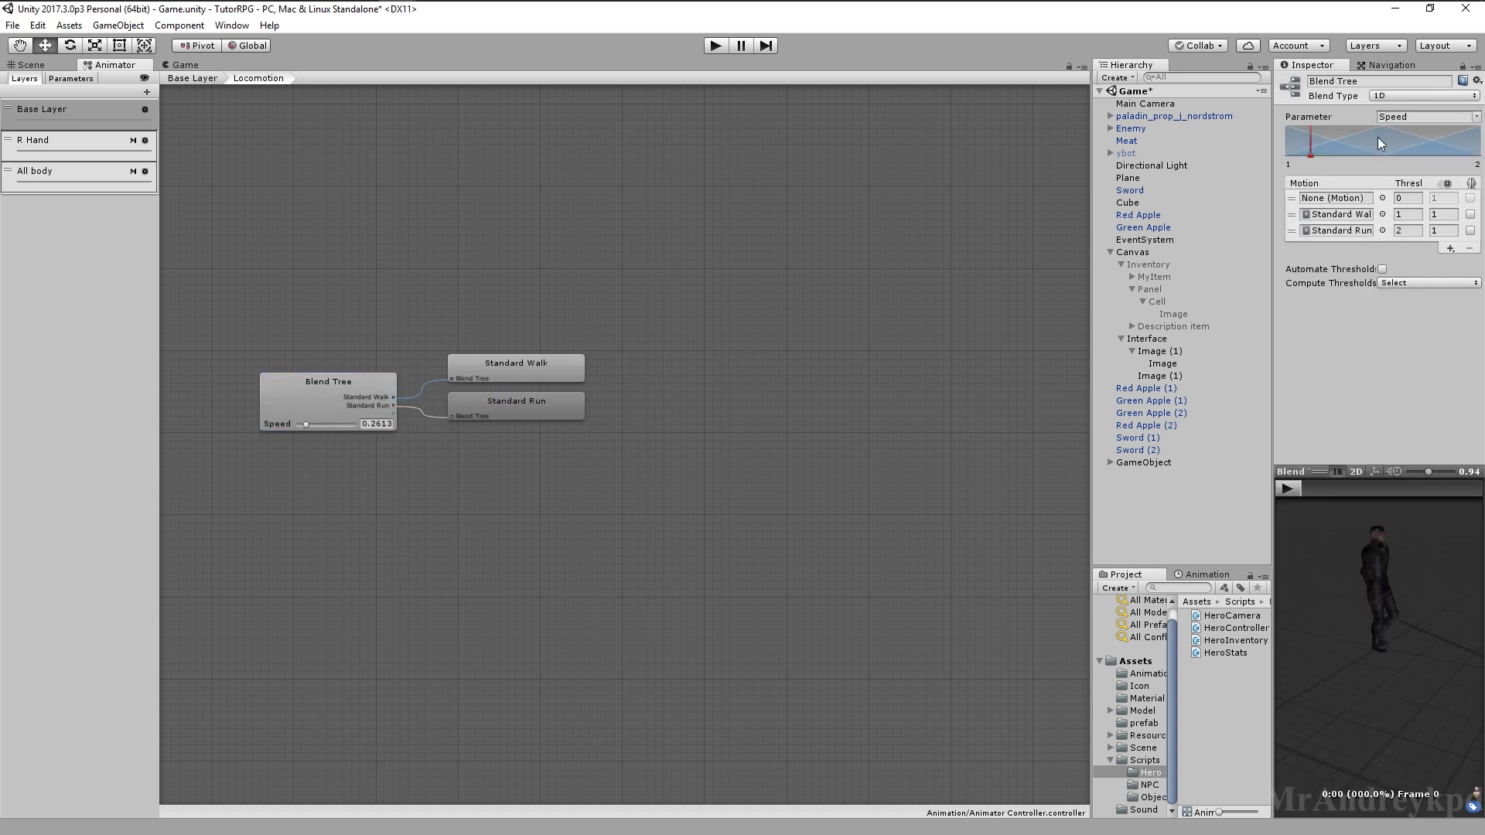
pyautogui.click(183, 82)
pyautogui.click(485, 382)
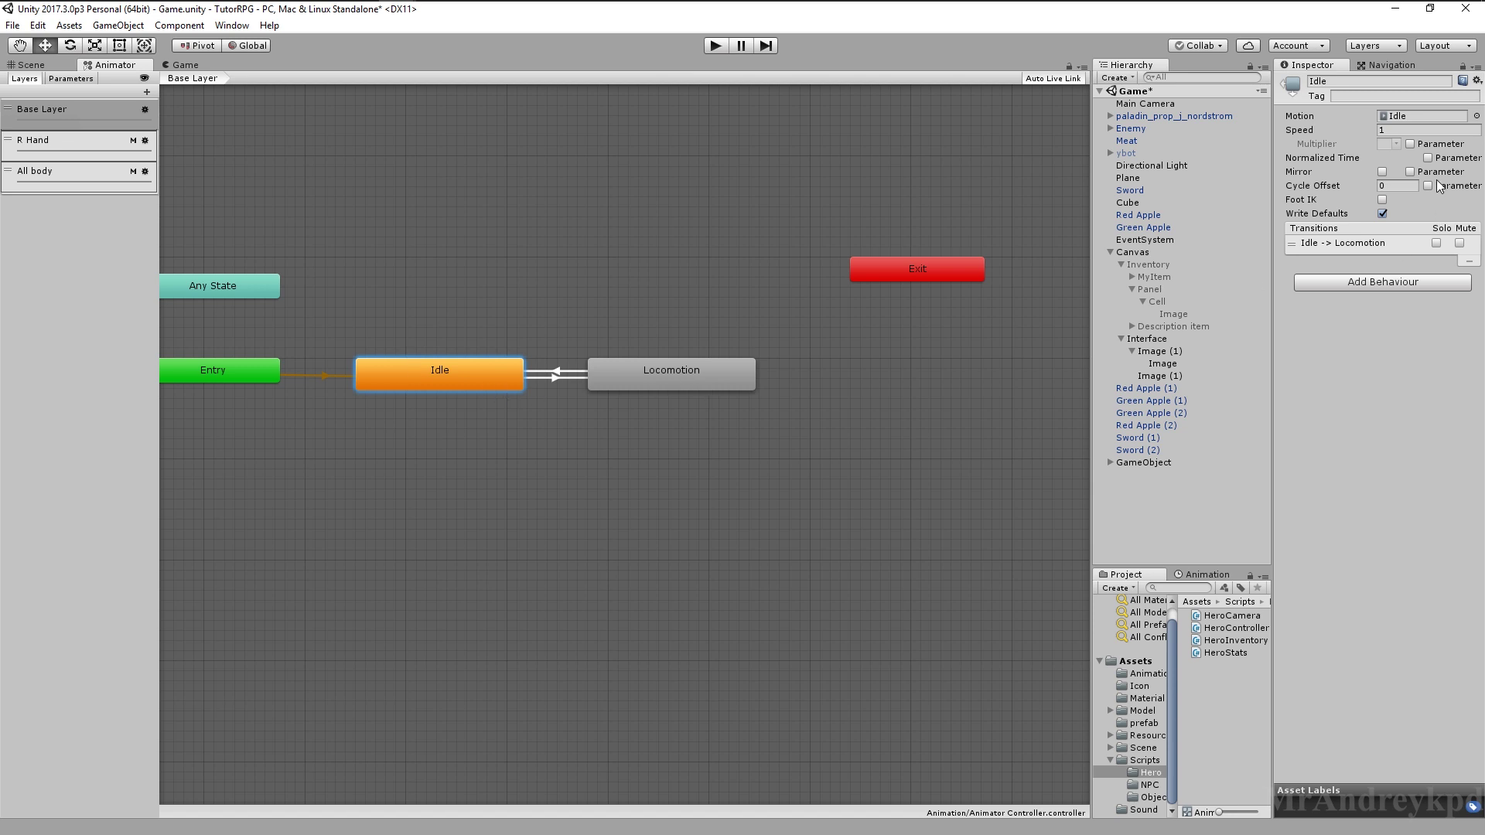
pyautogui.click(1400, 115)
pyautogui.click(672, 374)
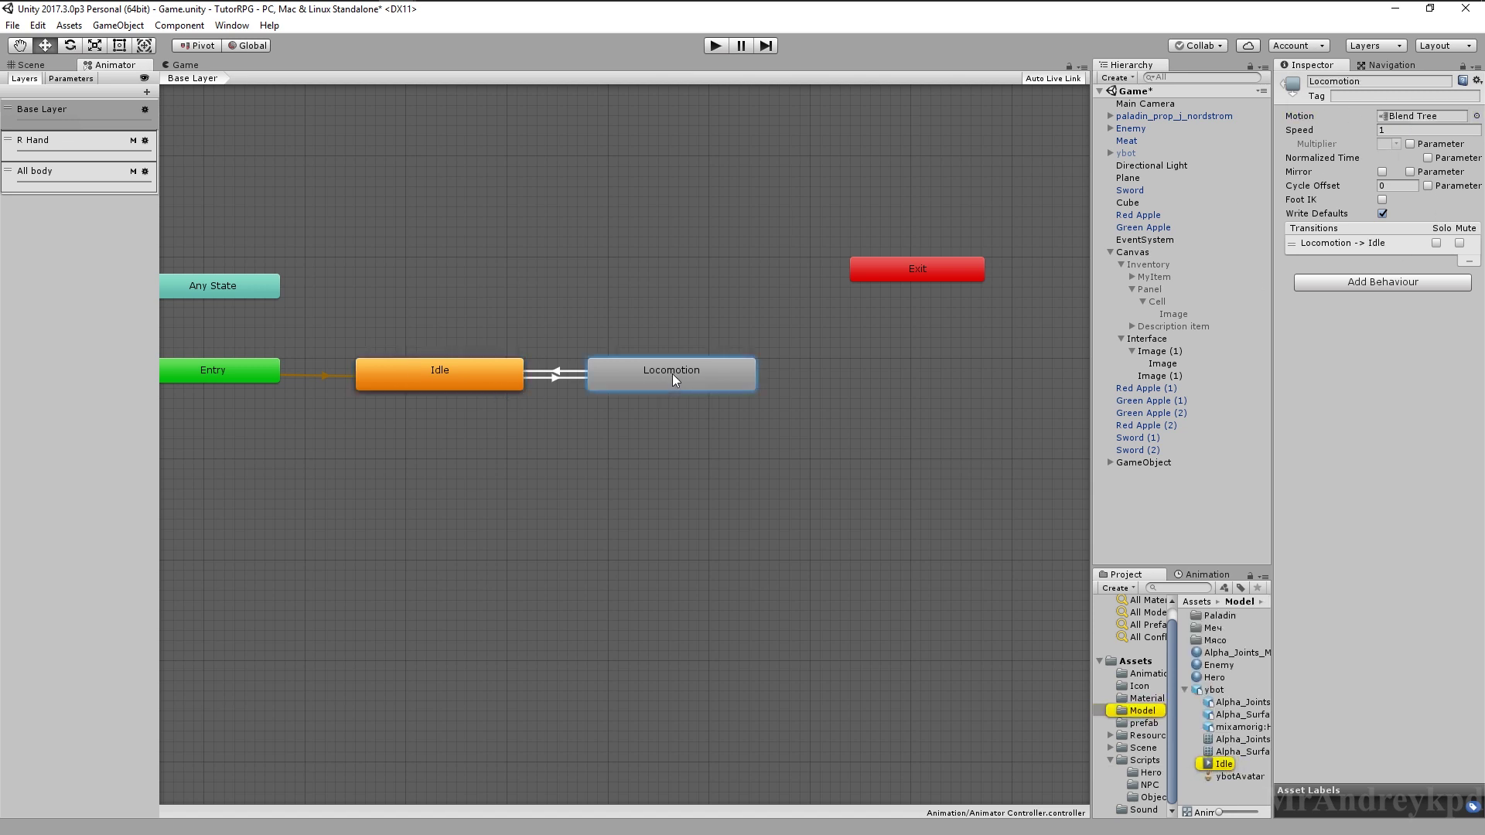
pyautogui.doubleClick(671, 385)
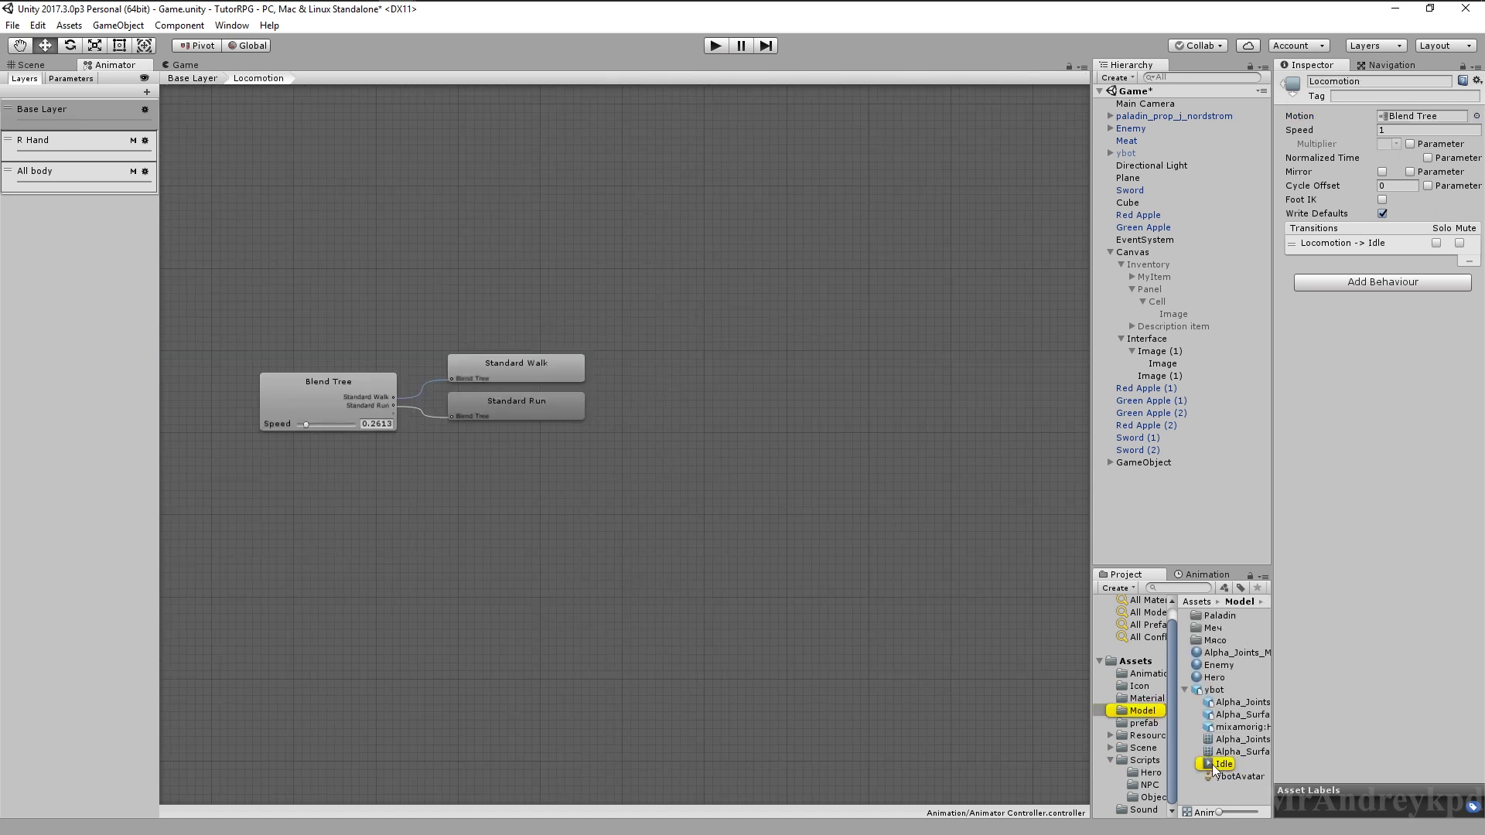
pyautogui.click(306, 379)
pyautogui.moveTo(1233, 764); pyautogui.dragTo(1331, 203)
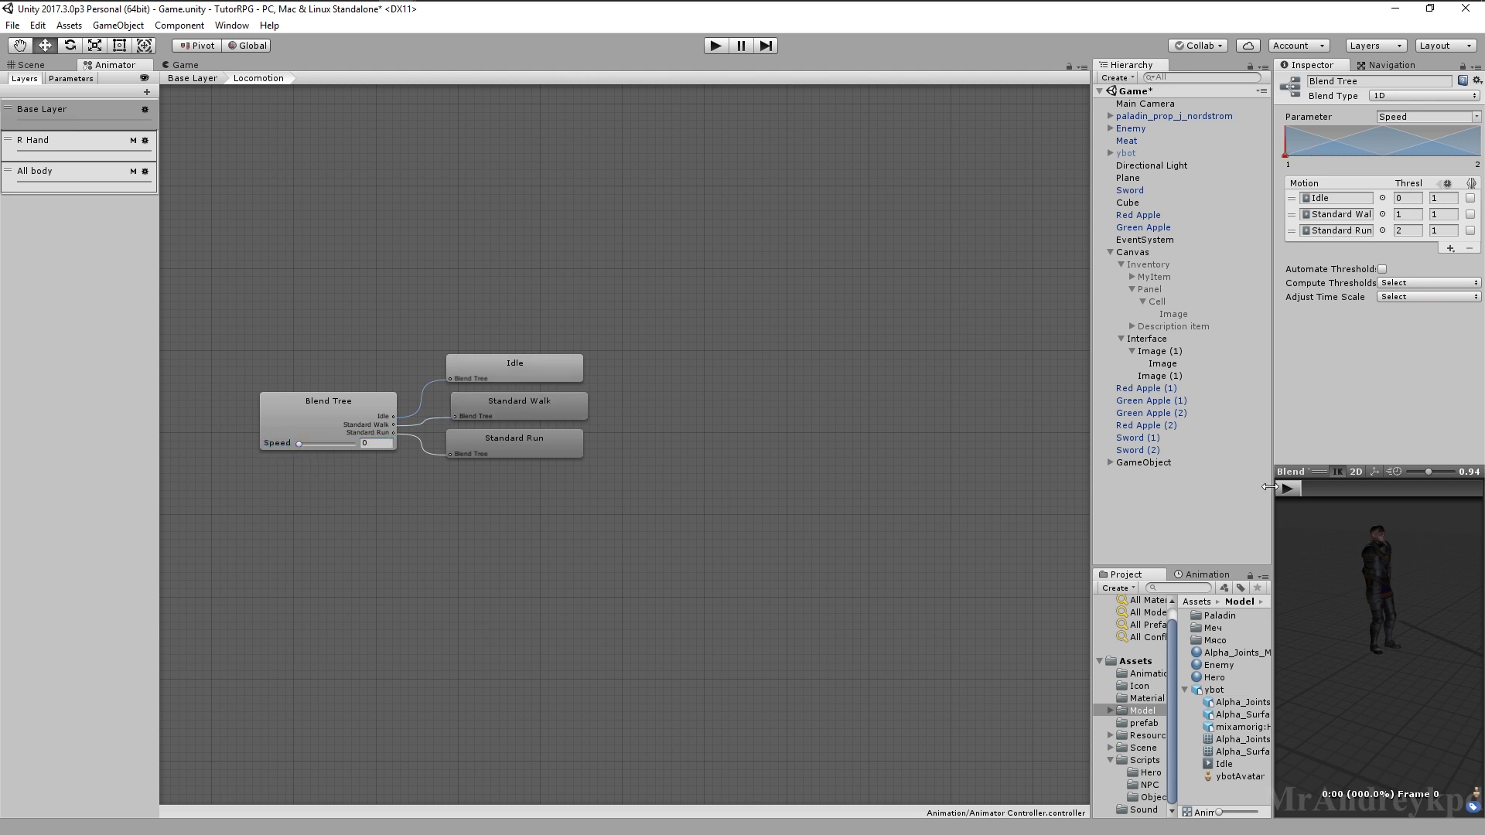
pyautogui.moveTo(304, 445); pyautogui.dragTo(373, 454)
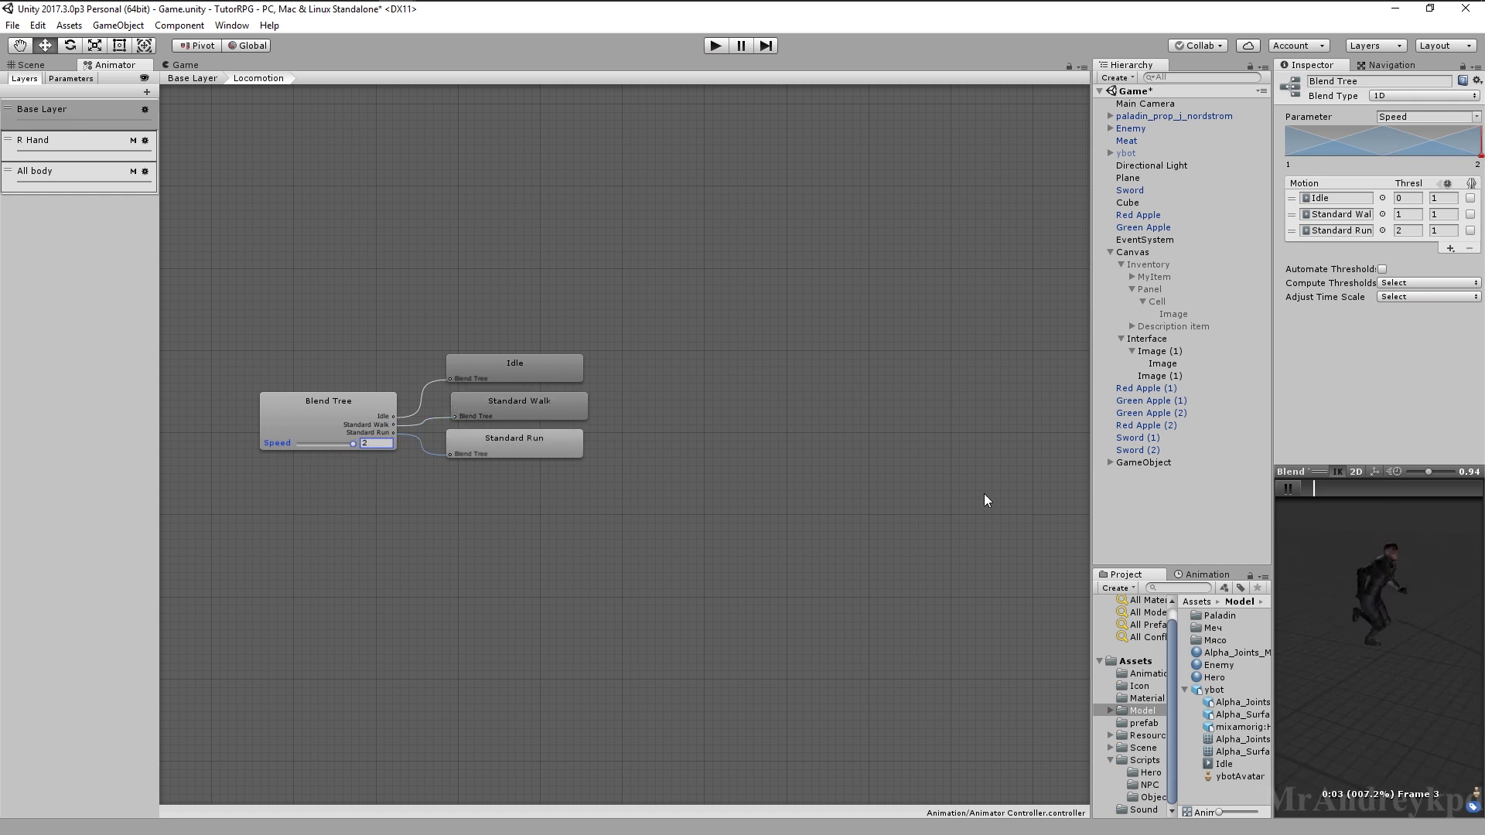
pyautogui.click(1281, 493)
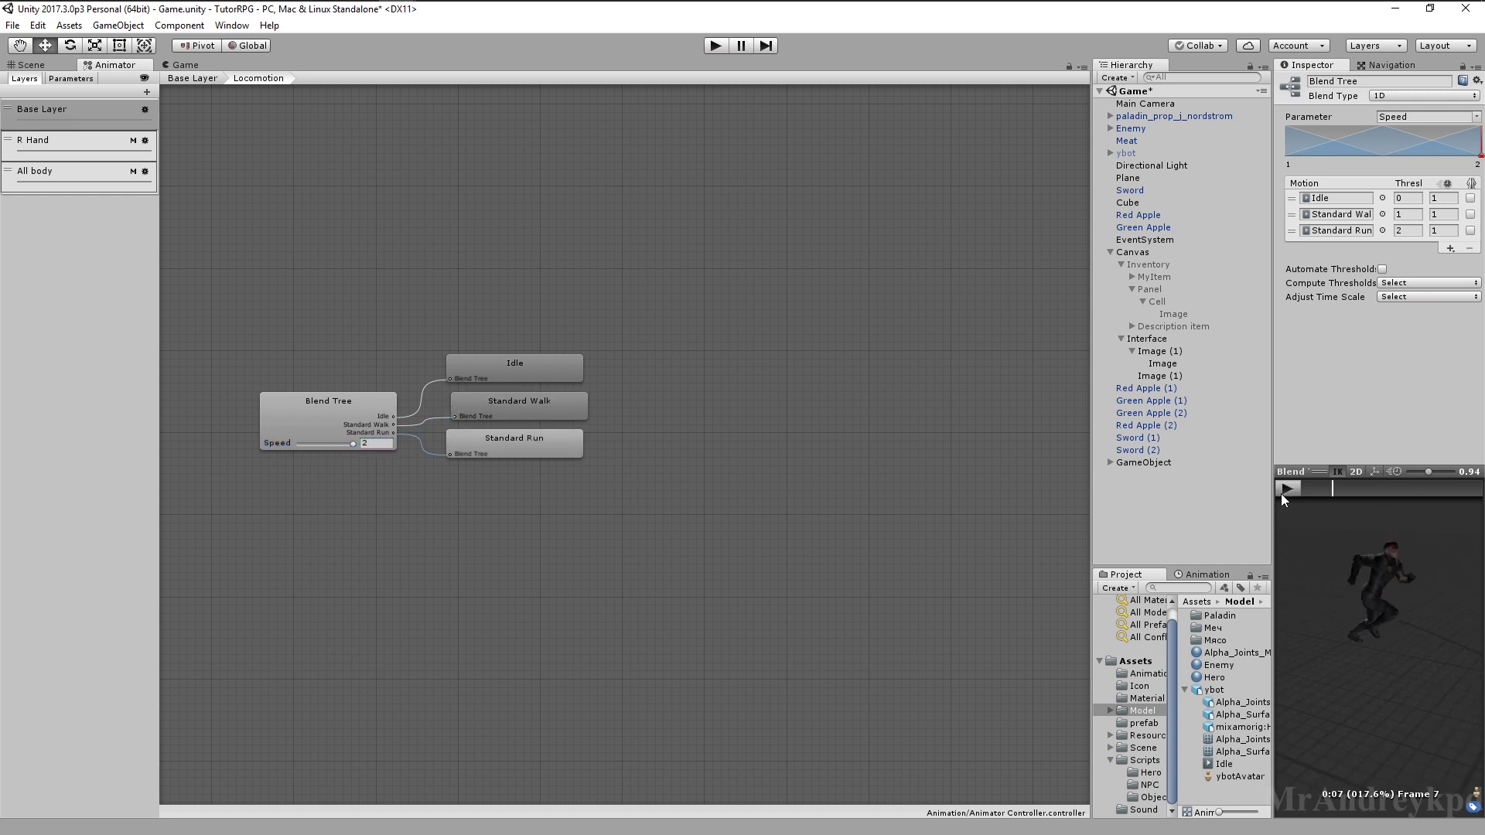
# Delete the separate Idle state and place Locomotion beside Entry so Entry leads straight to it
pyautogui.click(196, 77)
pyautogui.click(484, 357)
pyautogui.press('Delete')
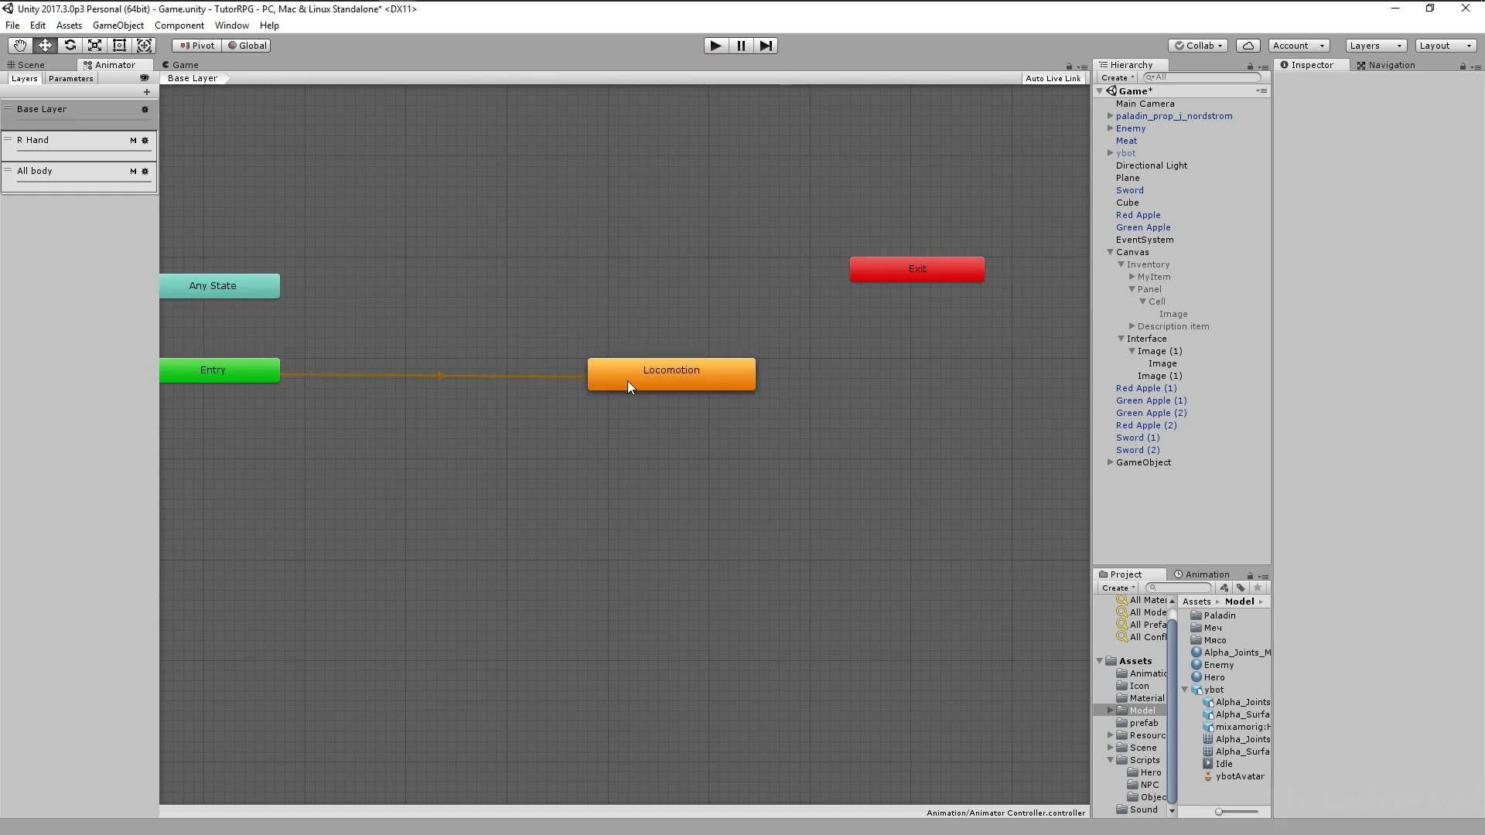
pyautogui.moveTo(628, 380); pyautogui.dragTo(447, 379)
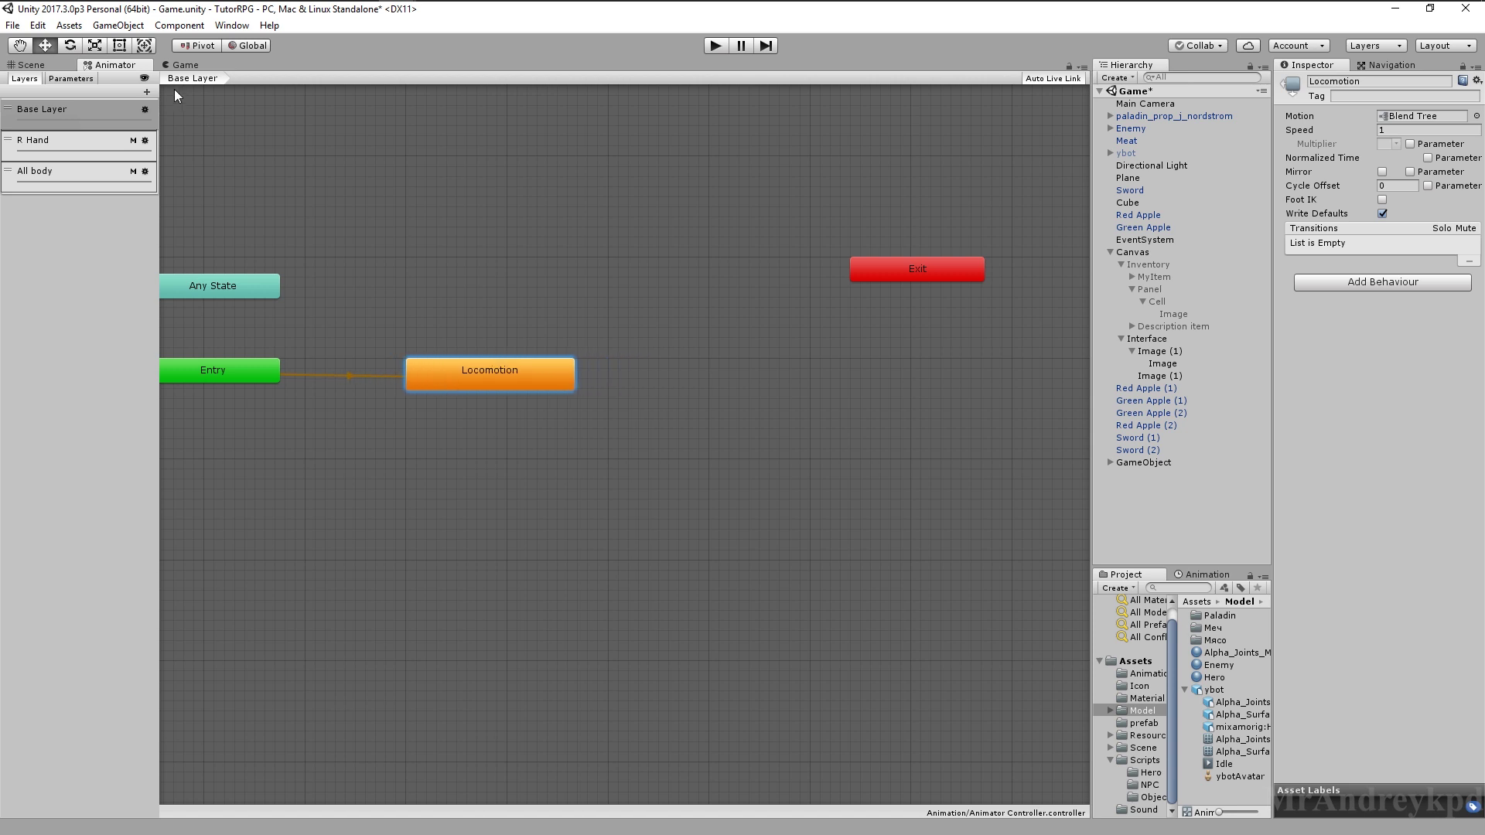
# Review Move(), checking the acceleration value 2 and the clamp between 0 and maxSpeed
pyautogui.click(437, 16)
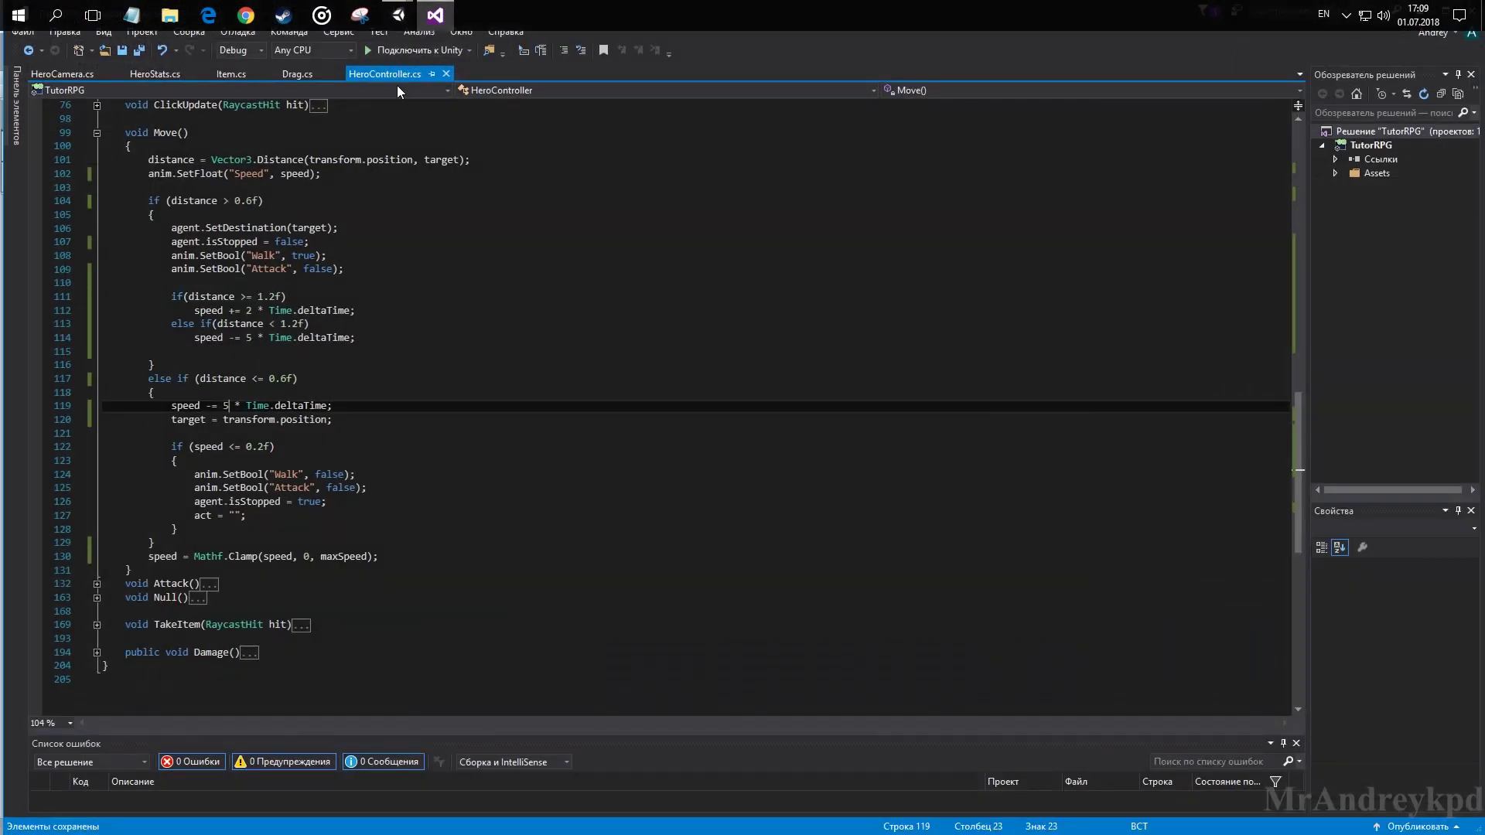
pyautogui.scroll(2, 328, 334)
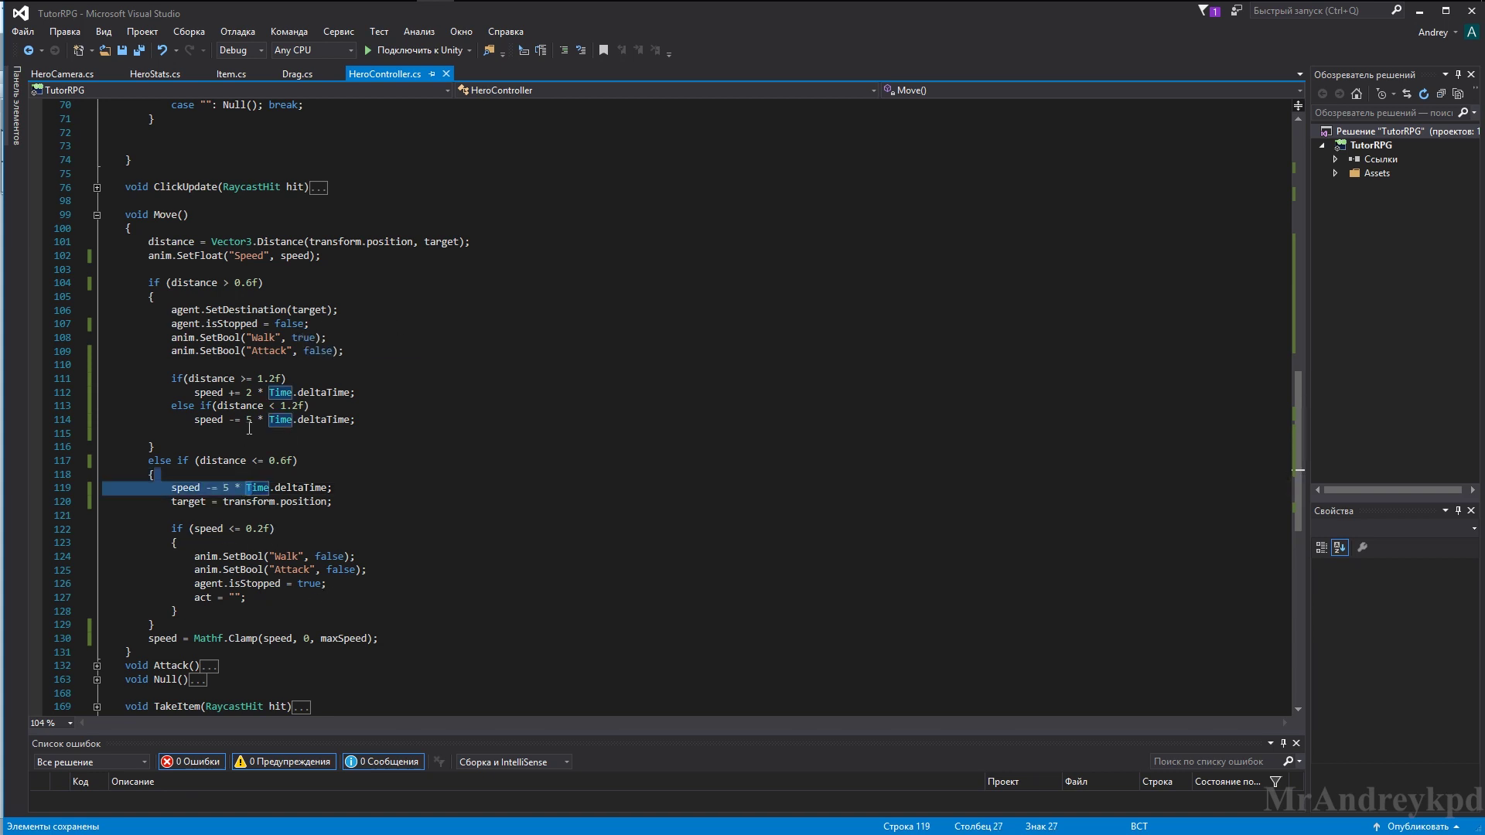
pyautogui.doubleClick(249, 392)
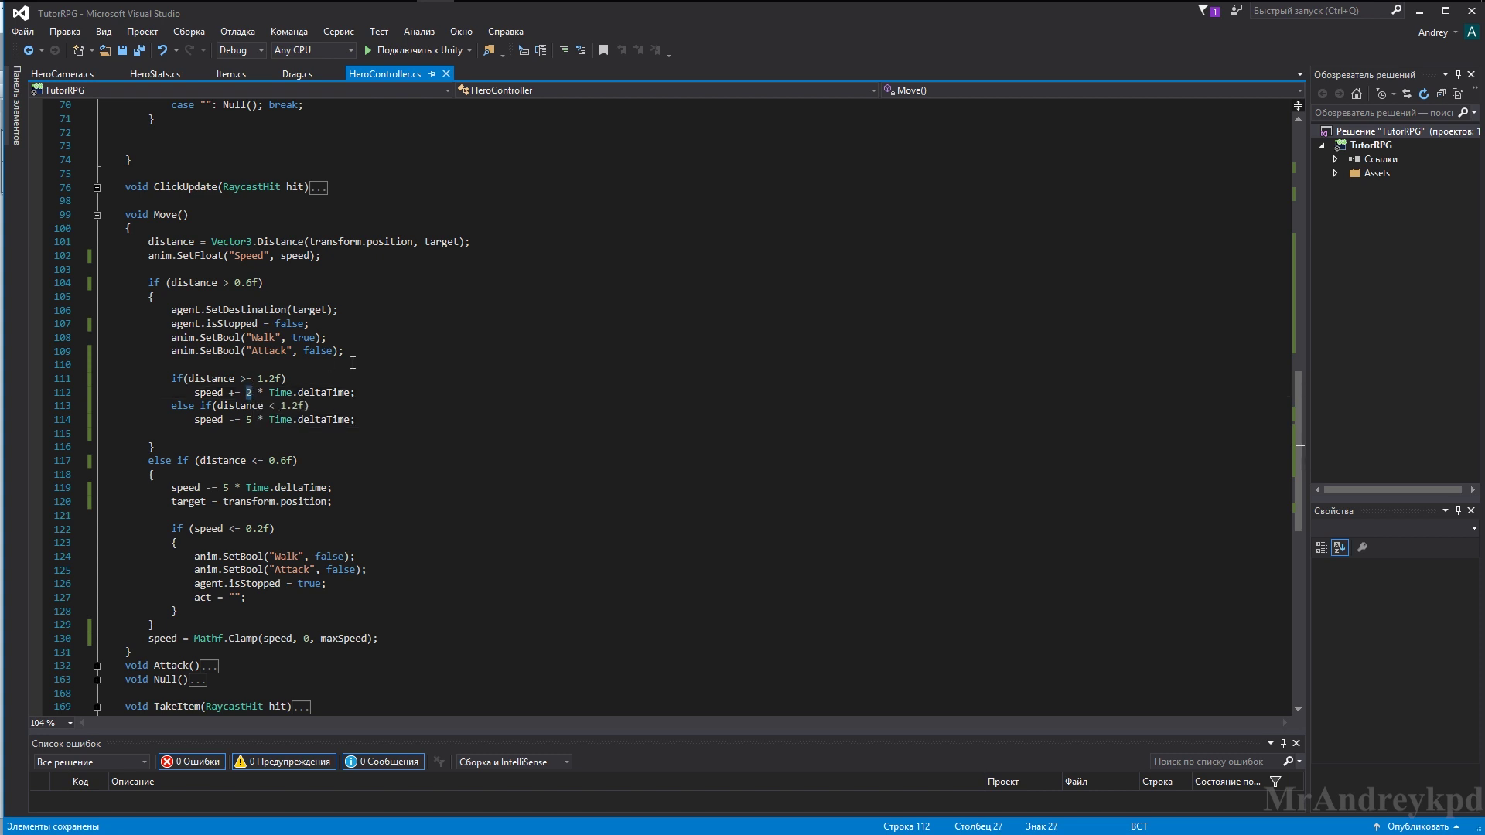
pyautogui.moveTo(264, 639); pyautogui.dragTo(368, 638)
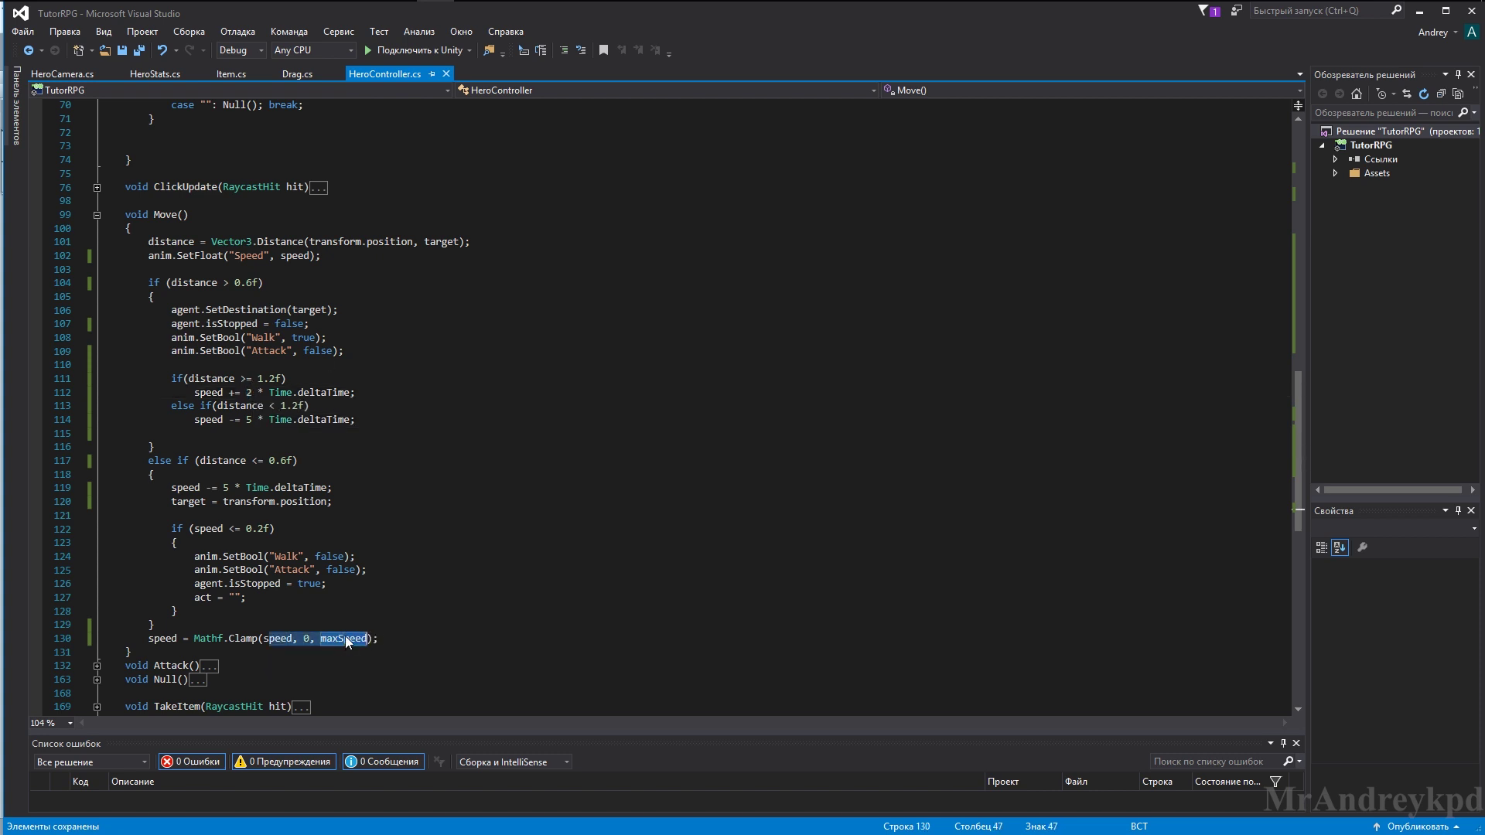
# Start Play mode in Unity and walk the hero to two spots on the floor
pyautogui.click(1419, 11)
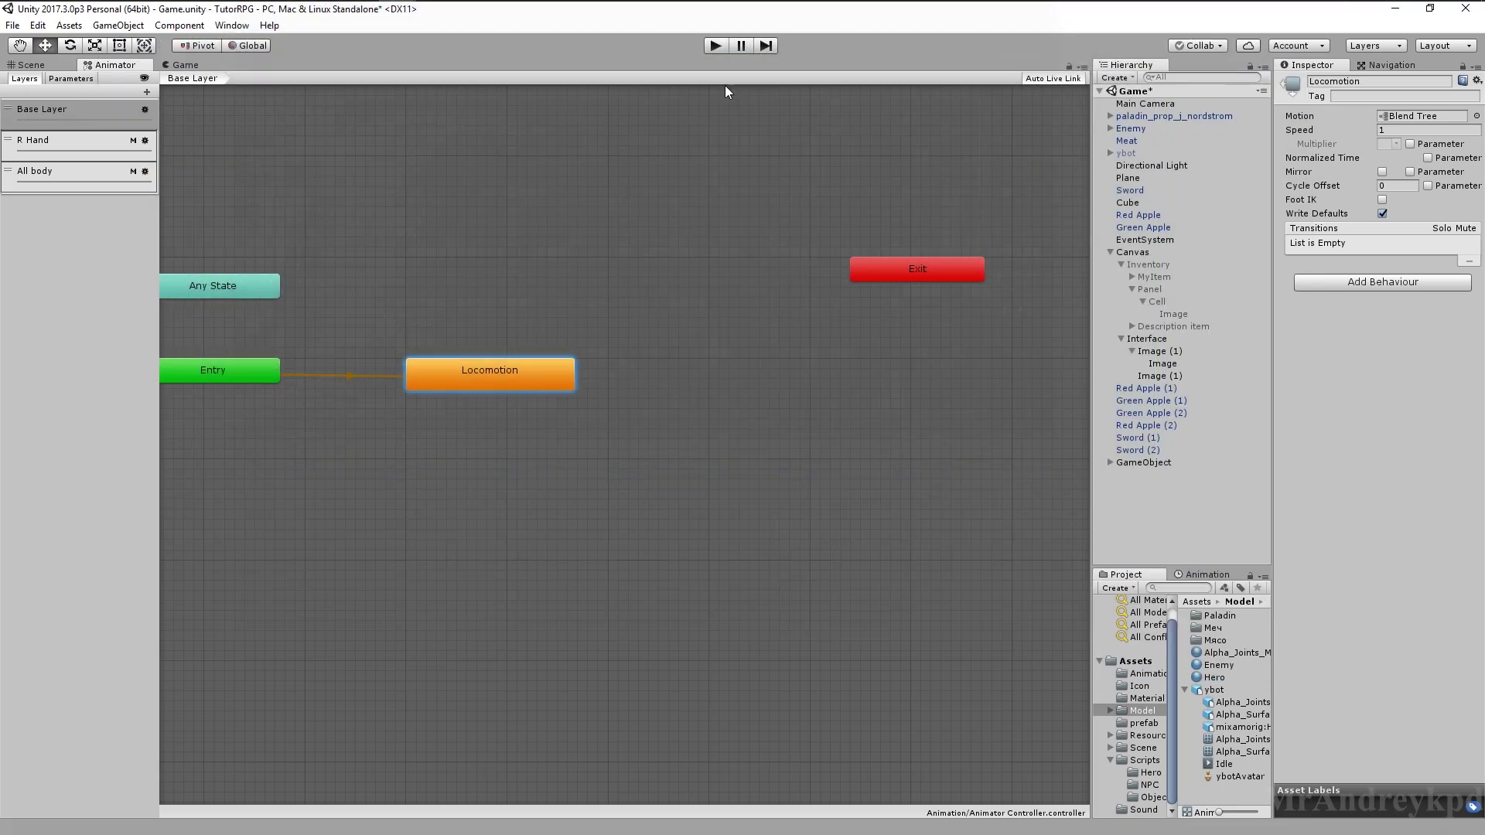
pyautogui.click(715, 46)
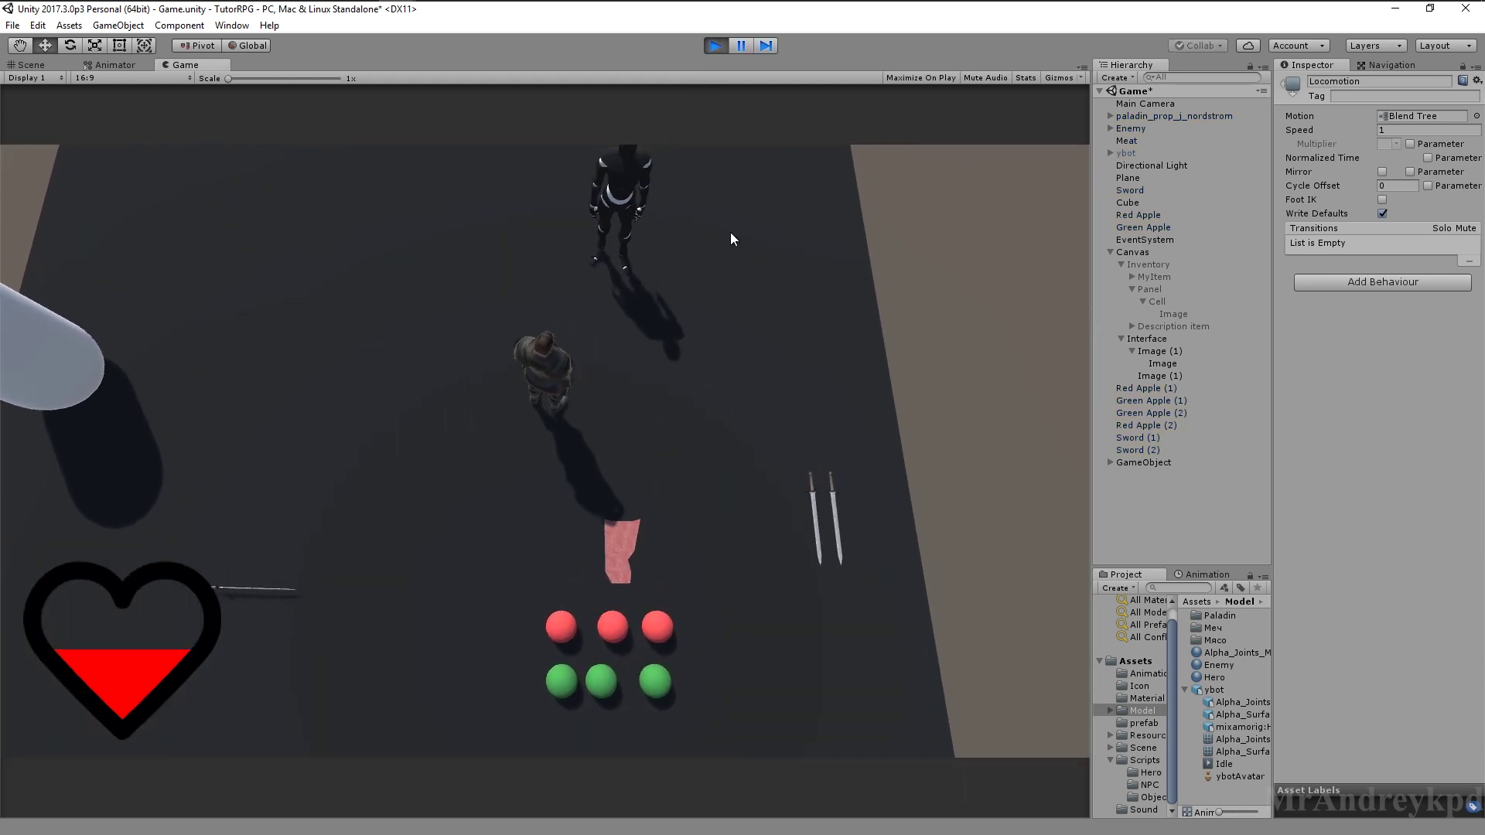
pyautogui.click(169, 263)
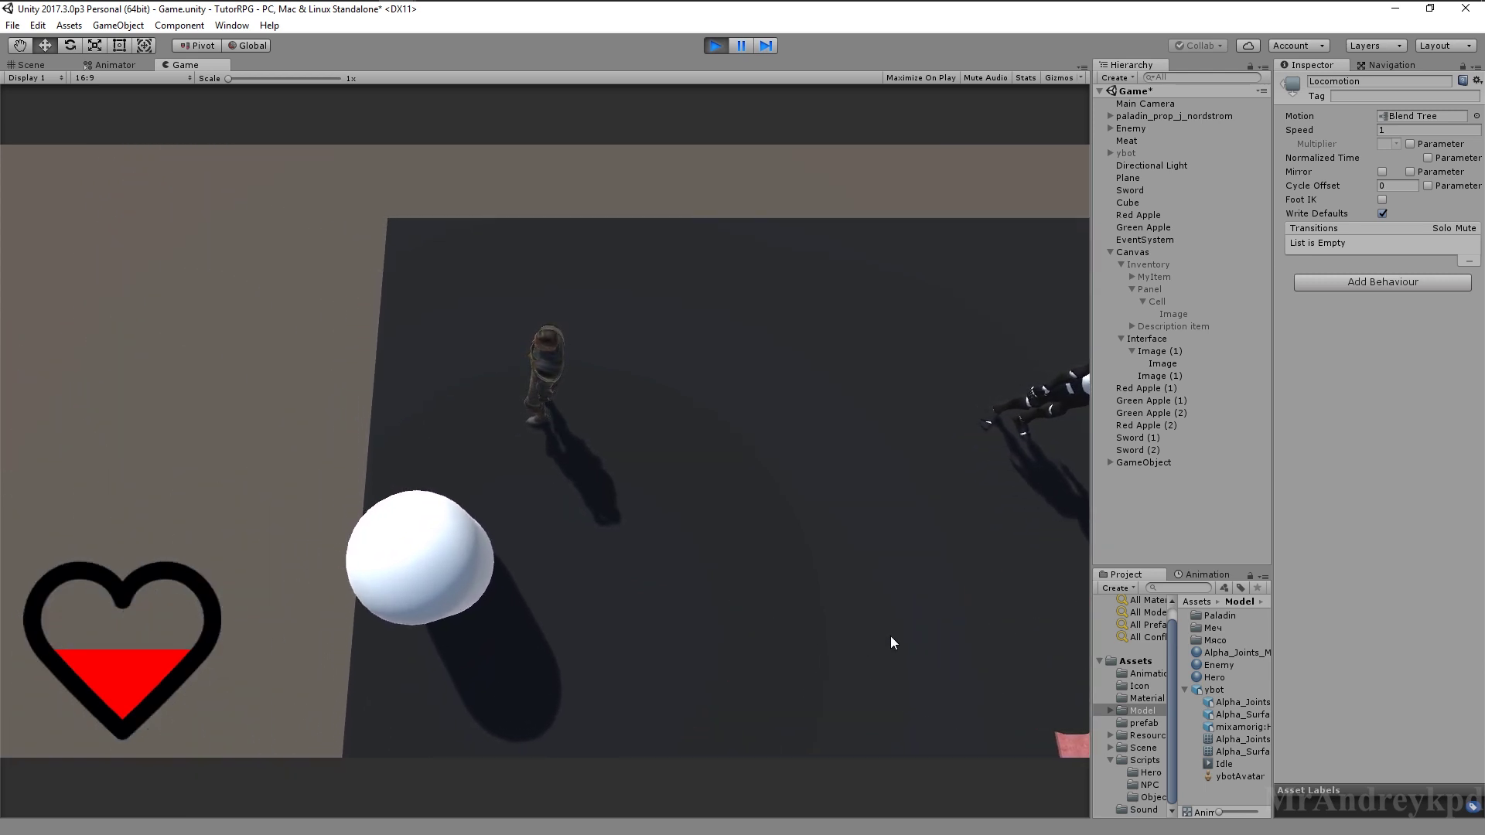
pyautogui.click(590, 461)
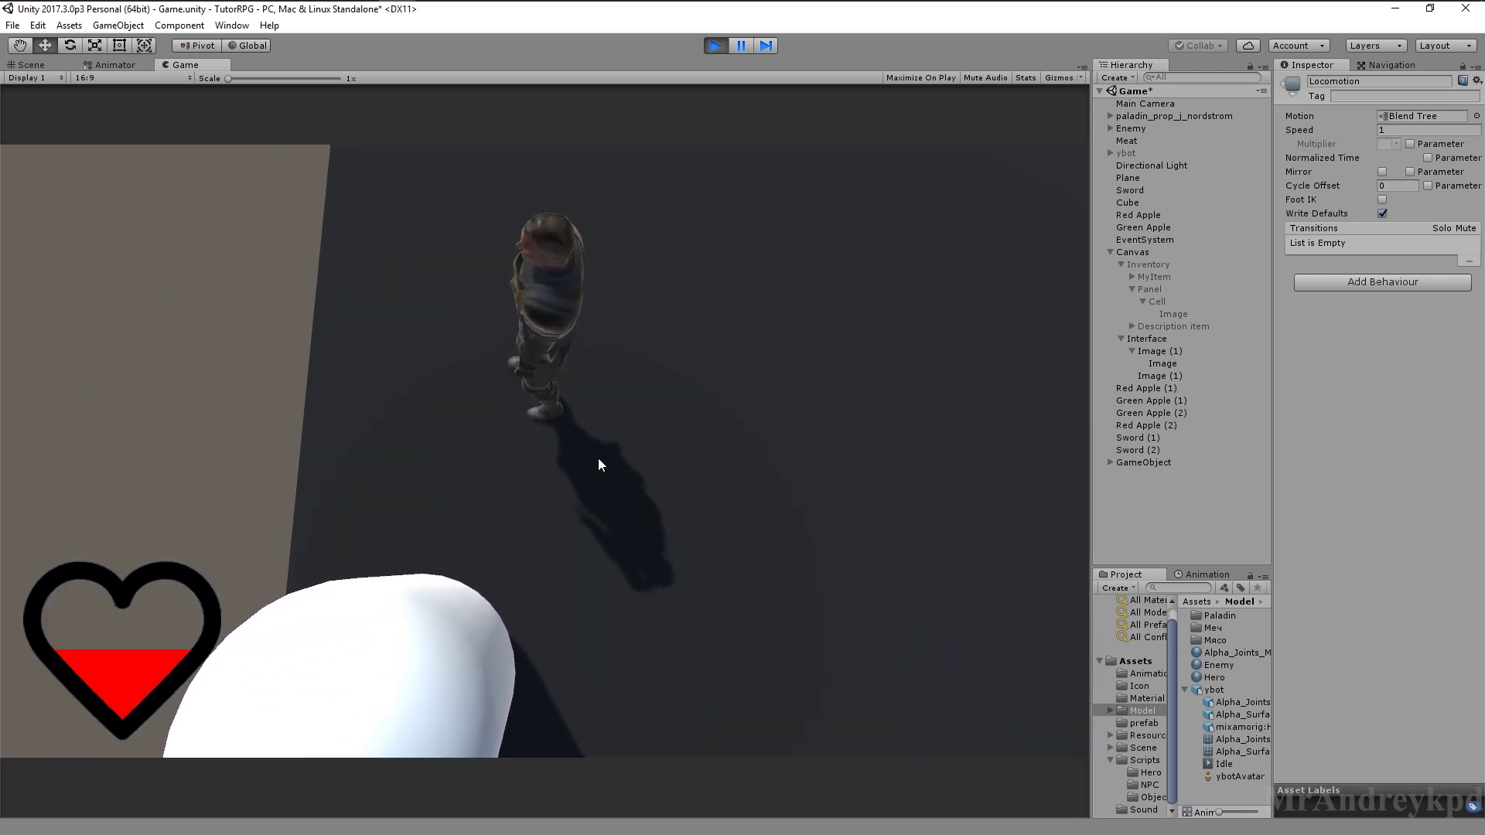
# Pause the game and inspect the Canvas object in the Scene view
pyautogui.click(741, 46)
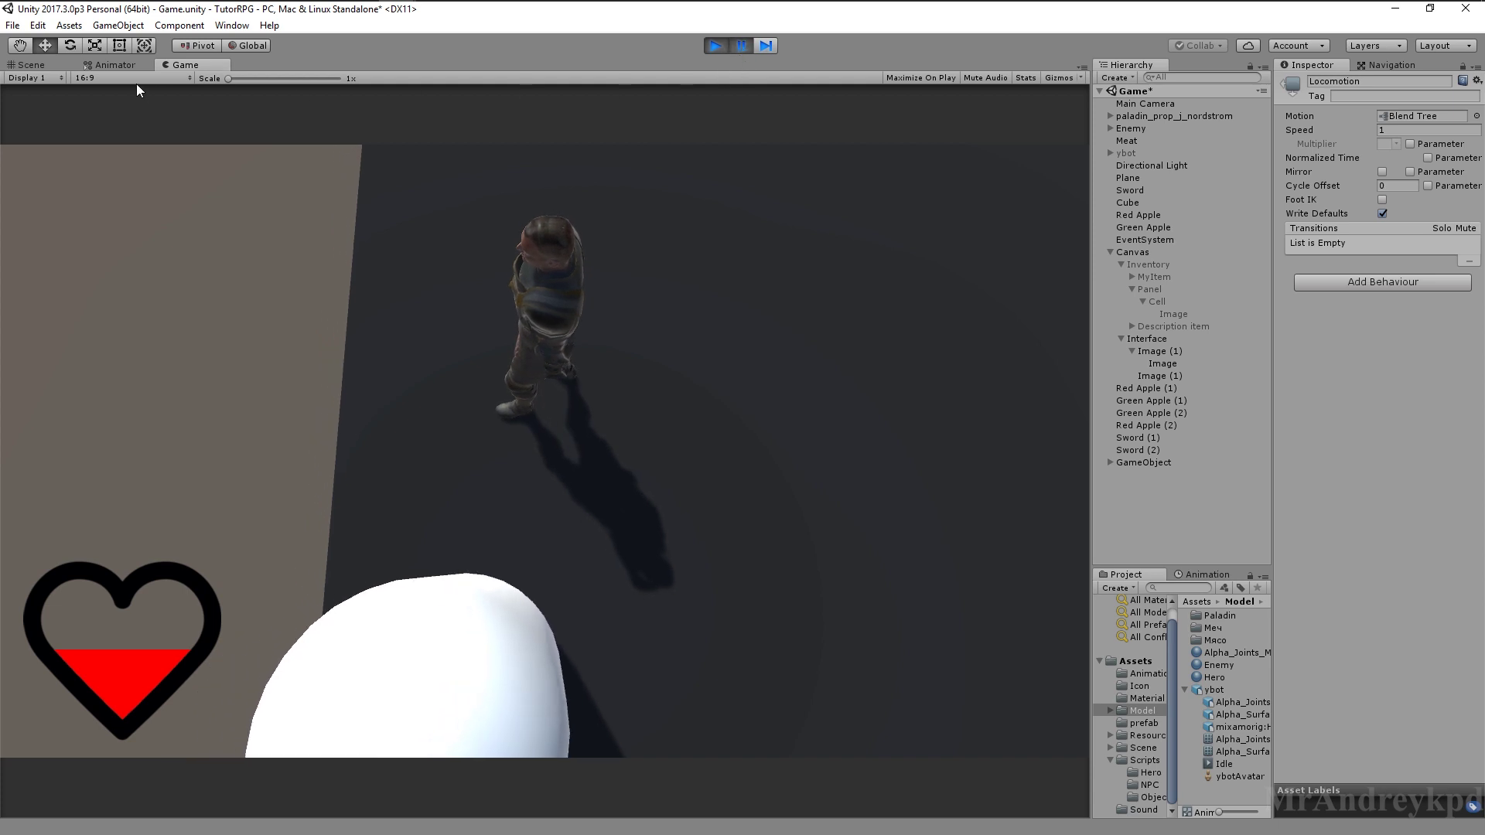
pyautogui.click(31, 65)
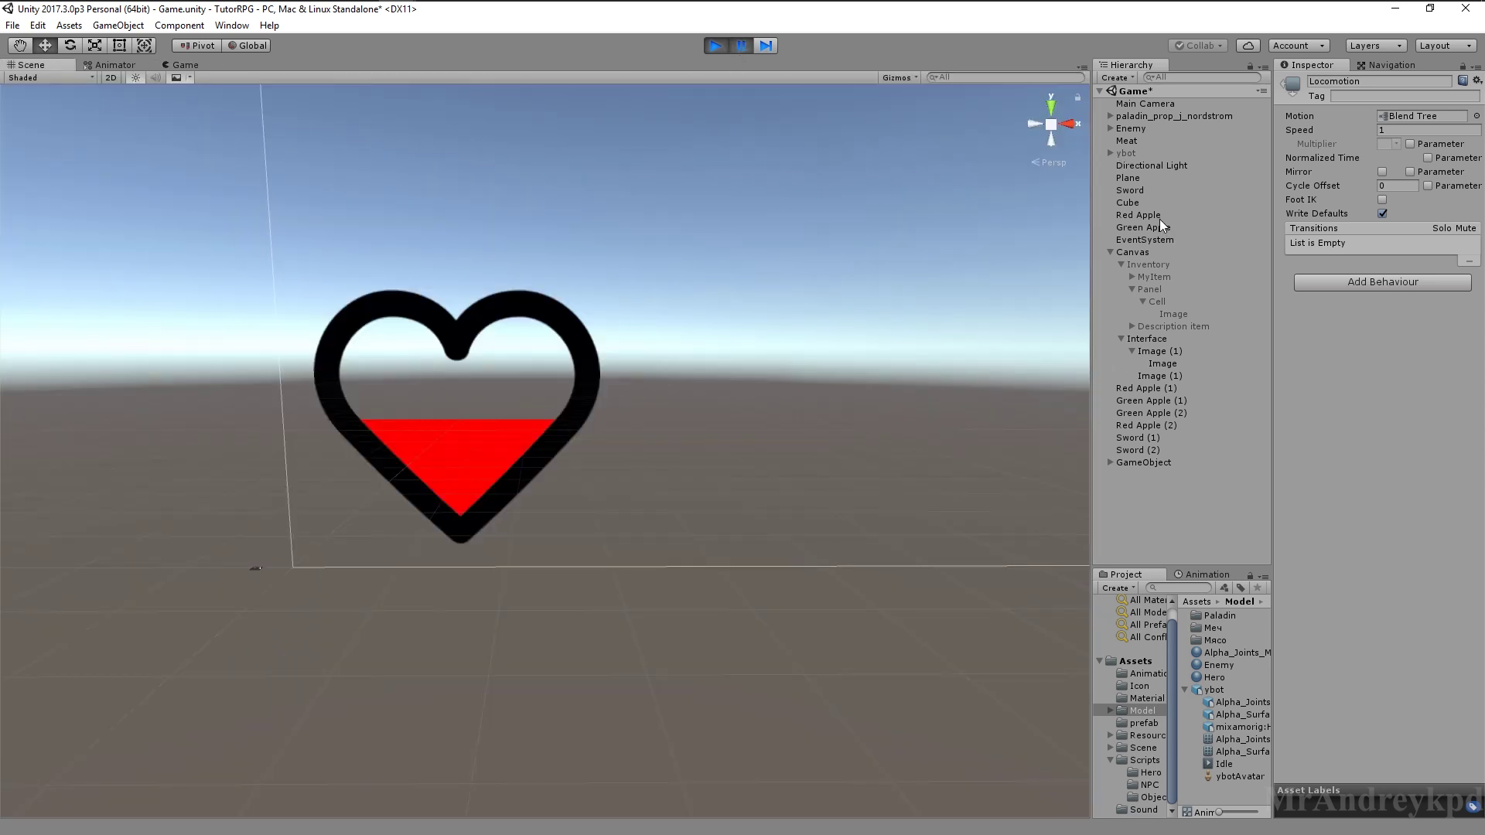
pyautogui.click(1137, 252)
# Check the Animator's Speed parameter, then move the anim.SetFloat Speed line below the stopping block
pyautogui.click(124, 63)
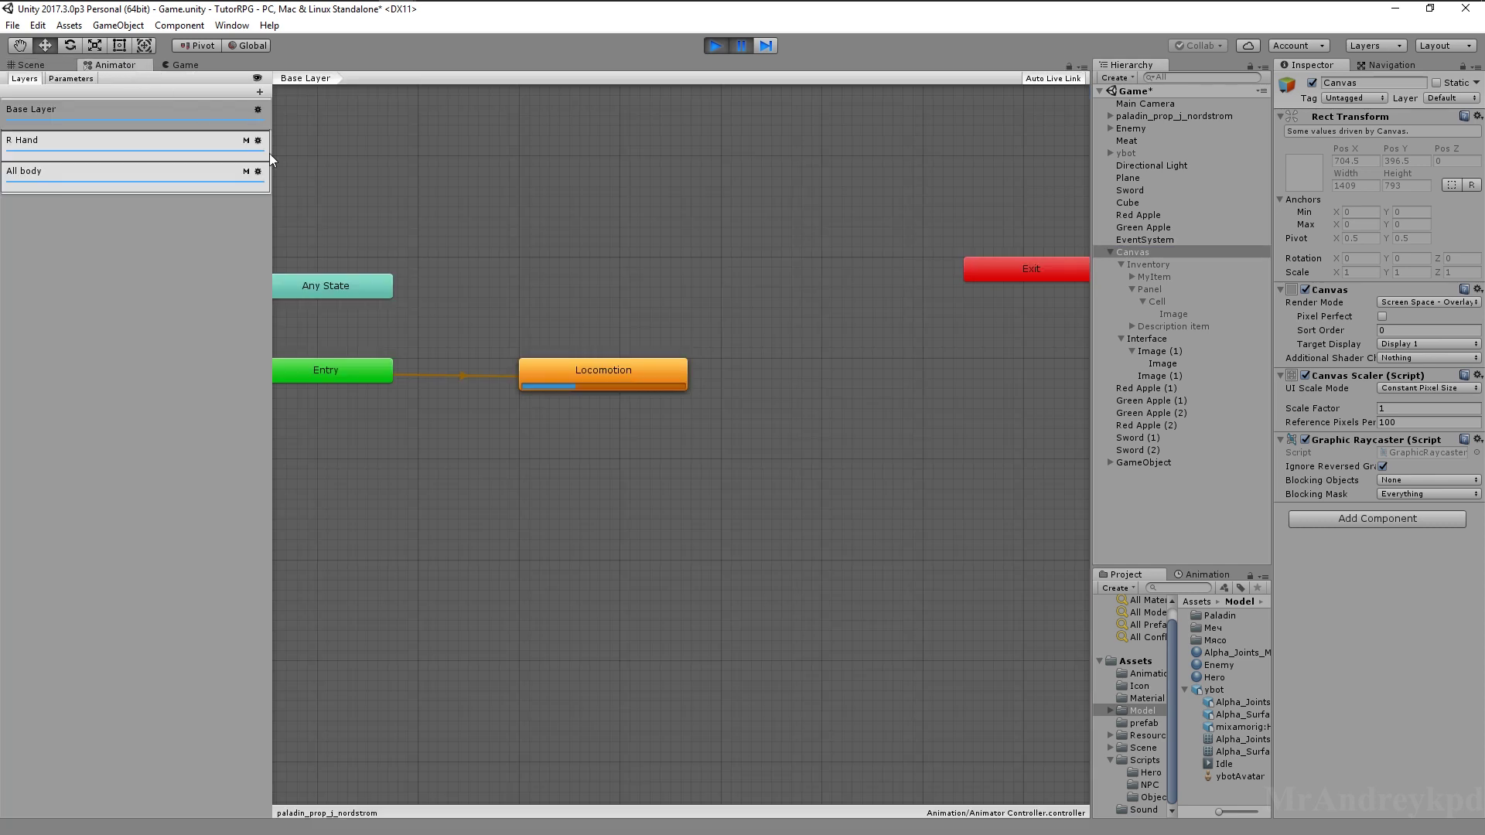
pyautogui.click(71, 78)
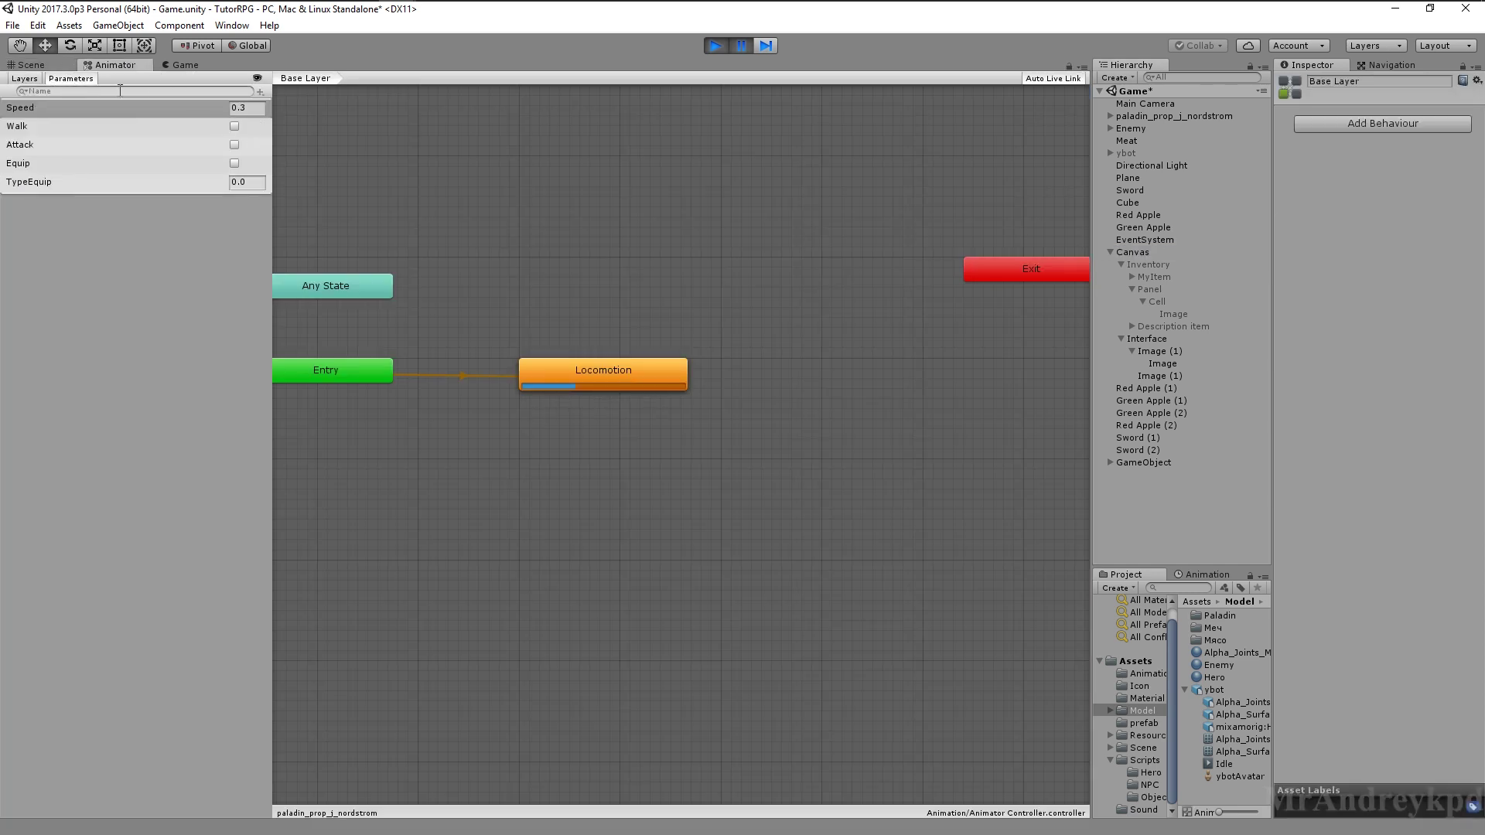
pyautogui.click(436, 15)
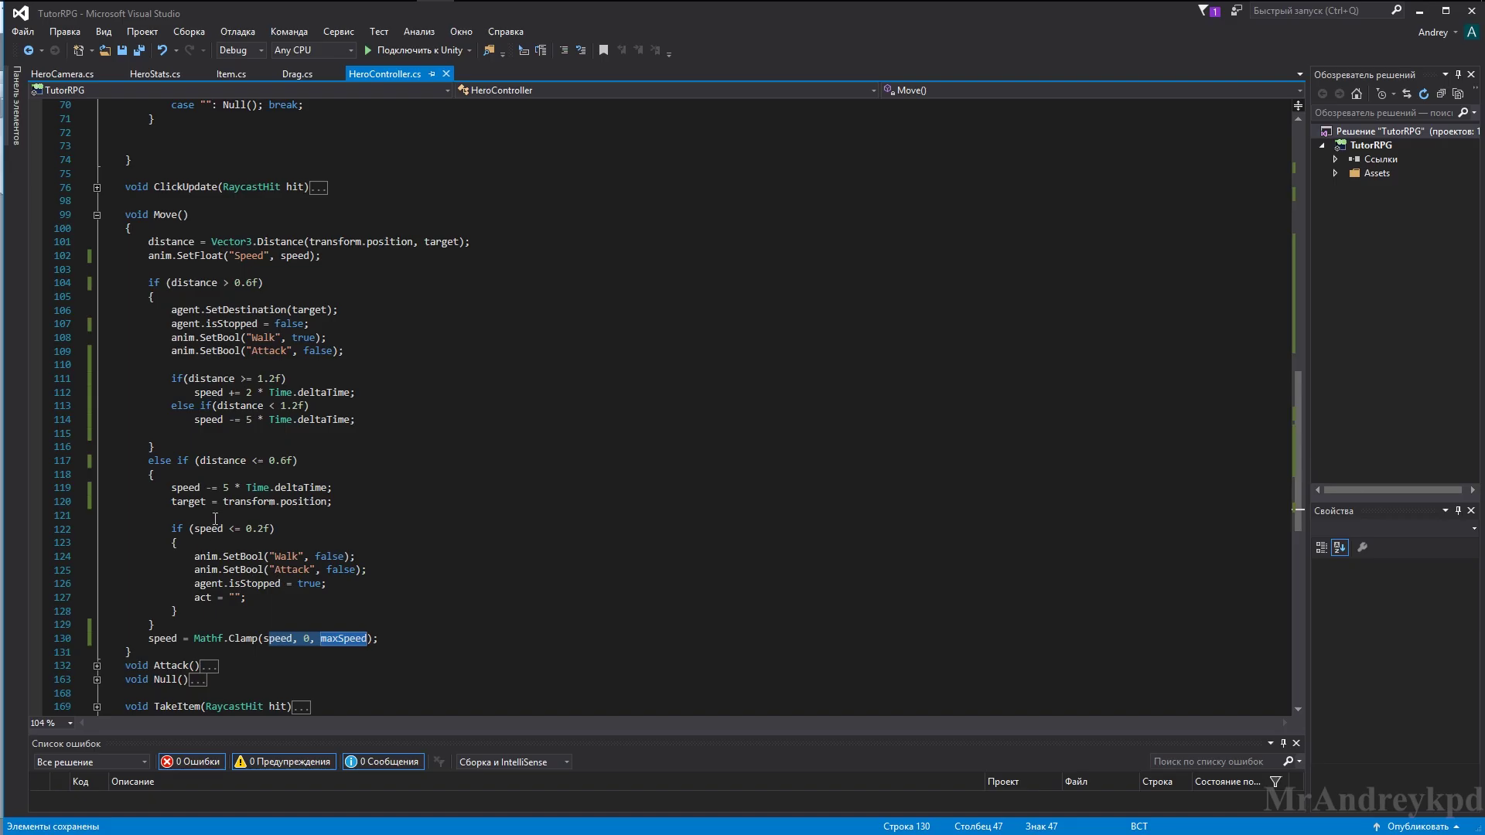
pyautogui.moveTo(321, 256); pyautogui.dragTo(82, 259)
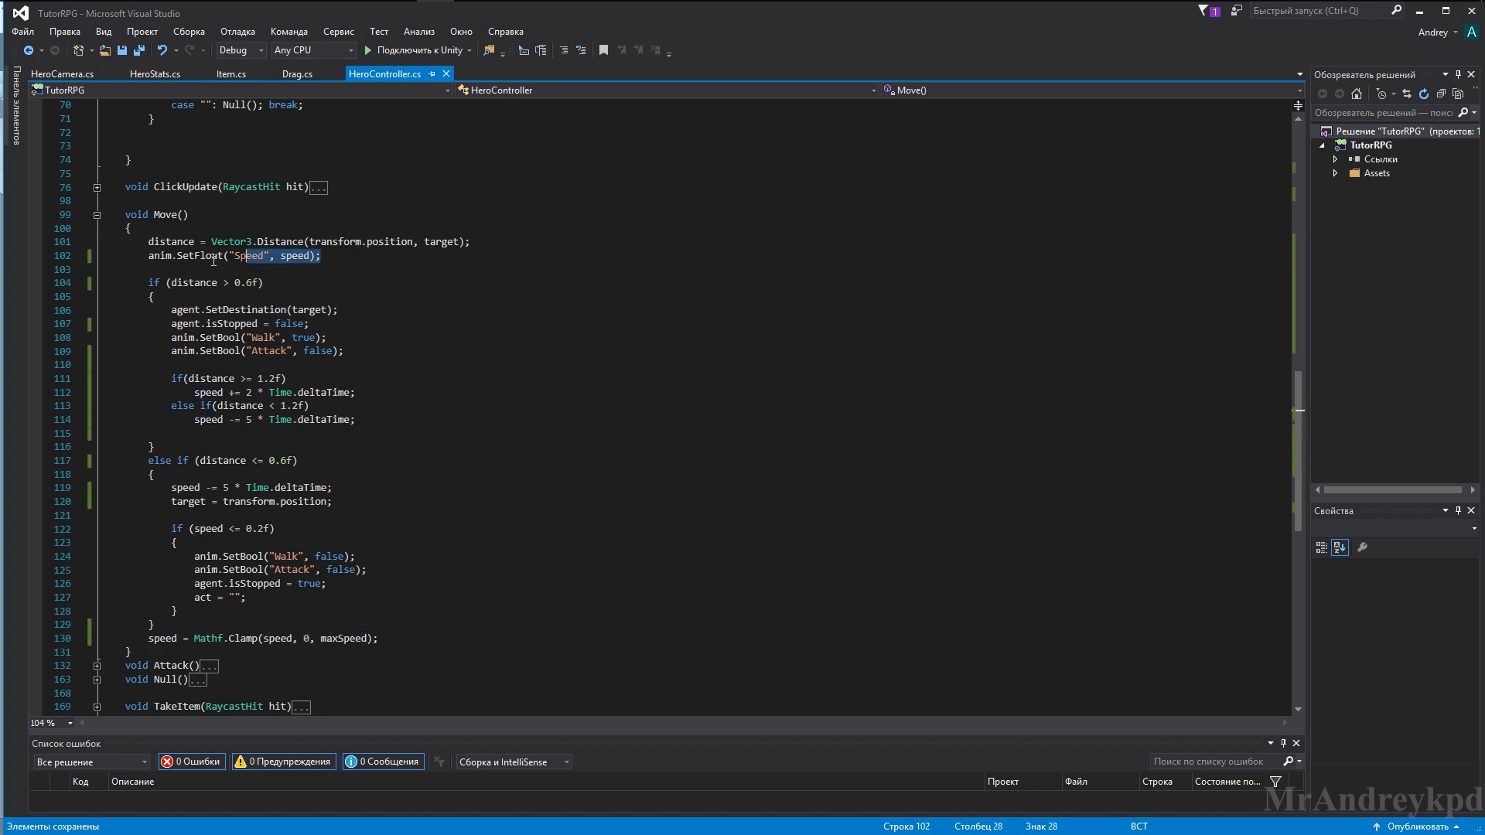
pyautogui.hotkey('ctrl', 'x')
pyautogui.click(242, 625)
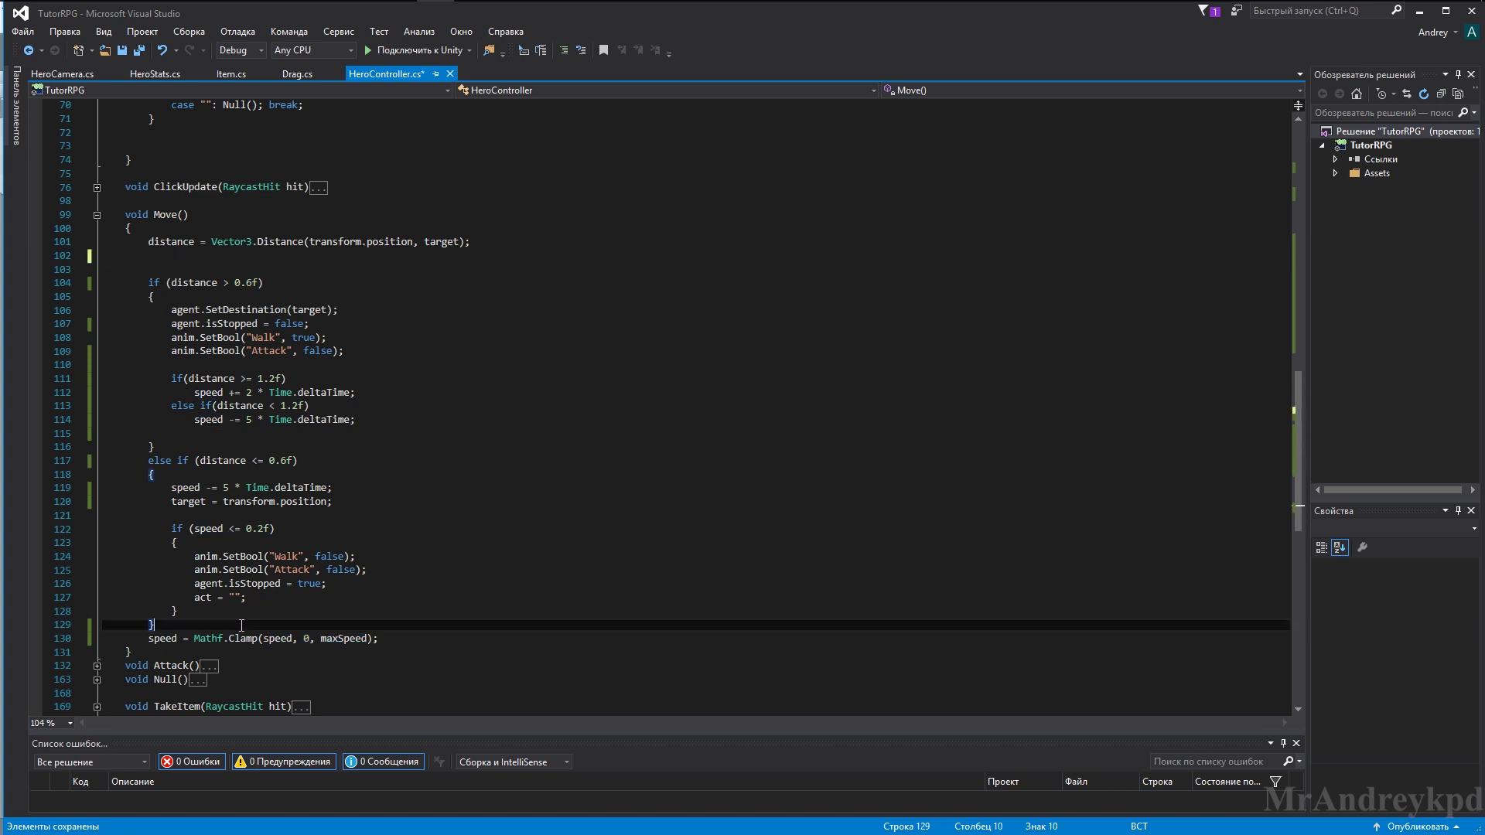
pyautogui.press('Return')
pyautogui.hotkey('ctrl', 'v')
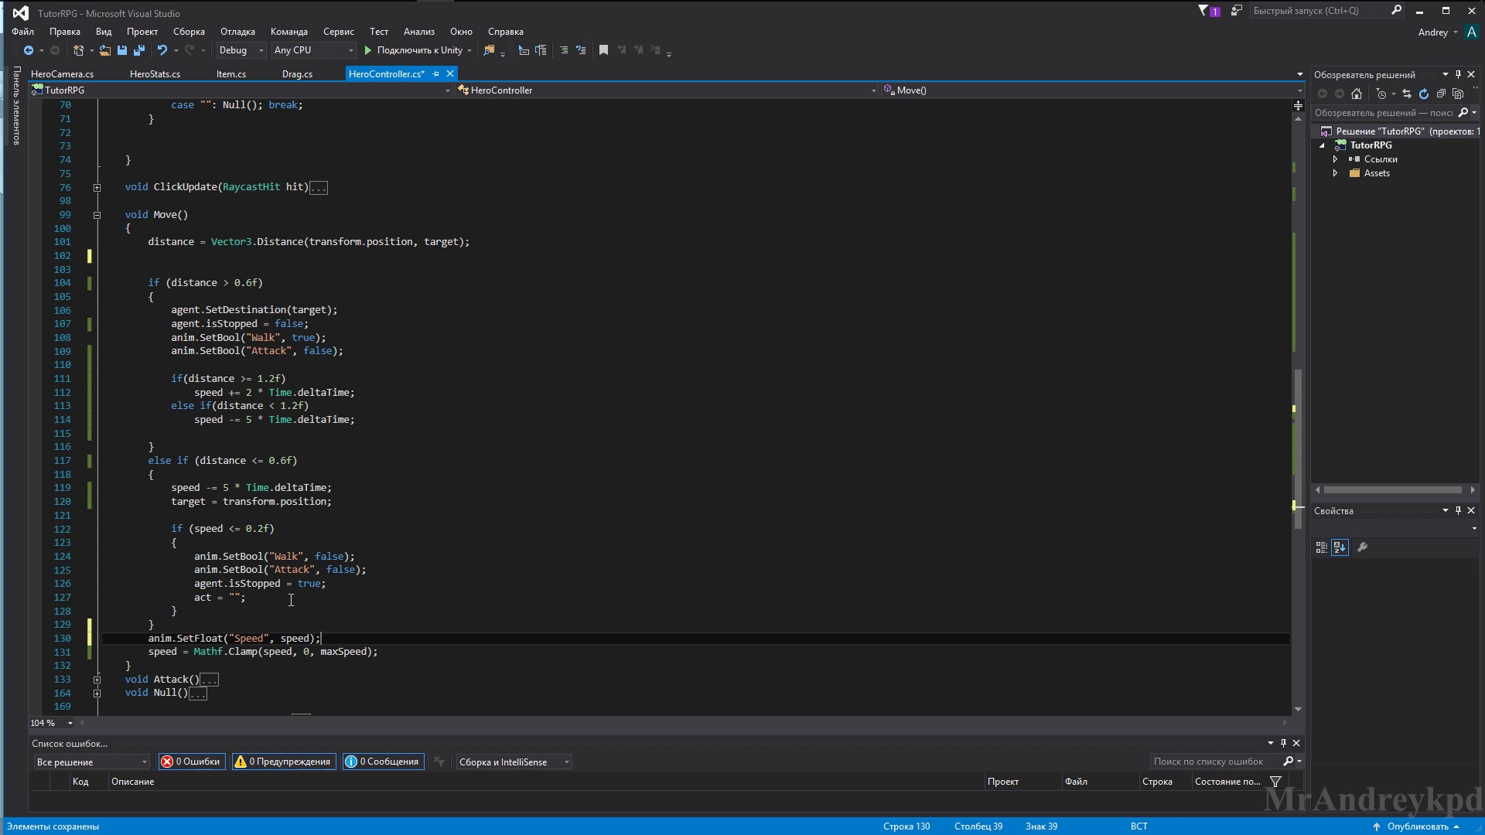
# Add speed = 0; after act = "" and run the game again in Unity
pyautogui.click(290, 598)
pyautogui.press('Return')
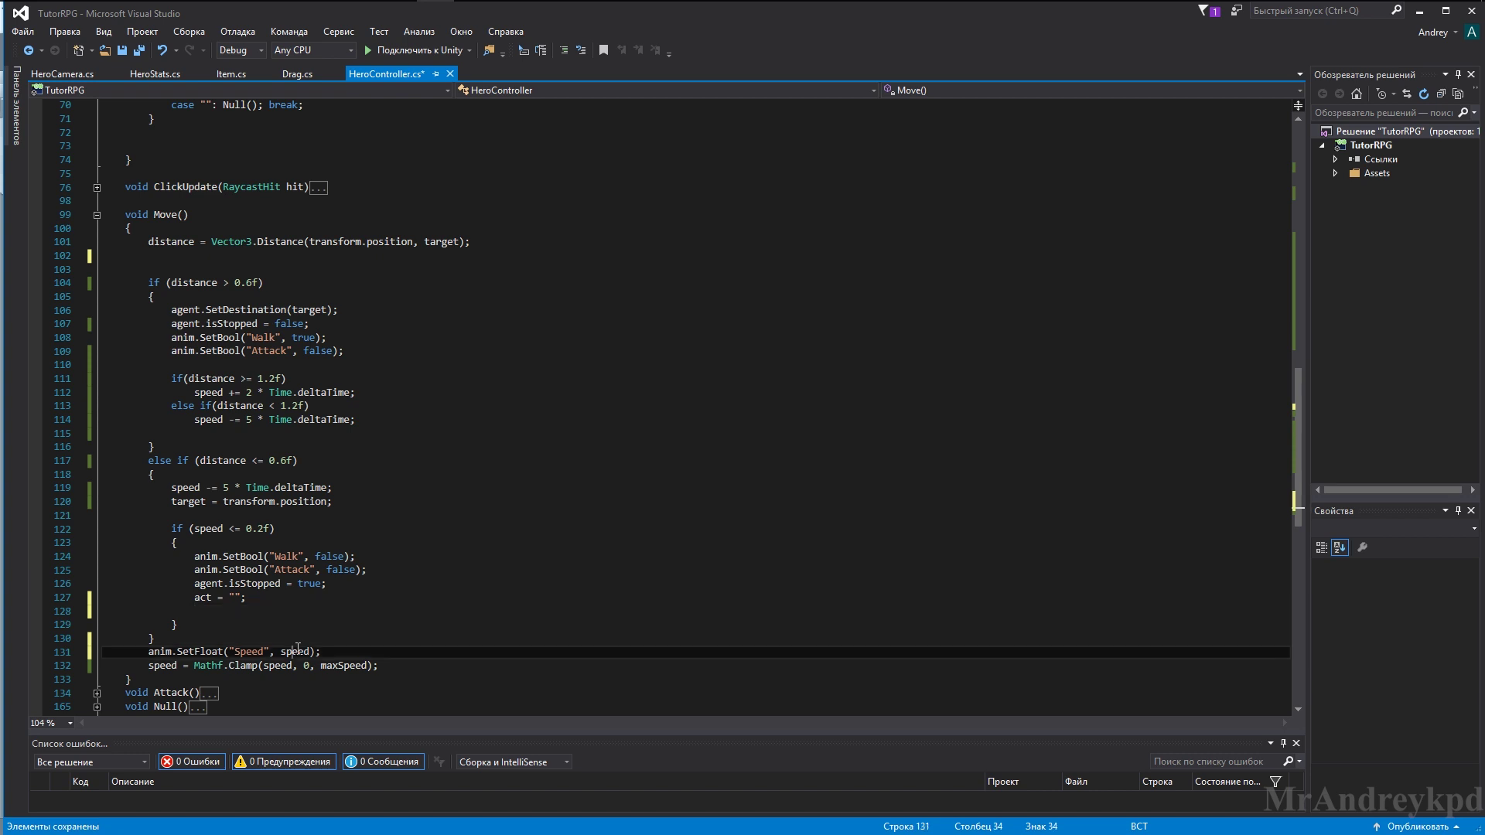
pyautogui.write('speed = 0')
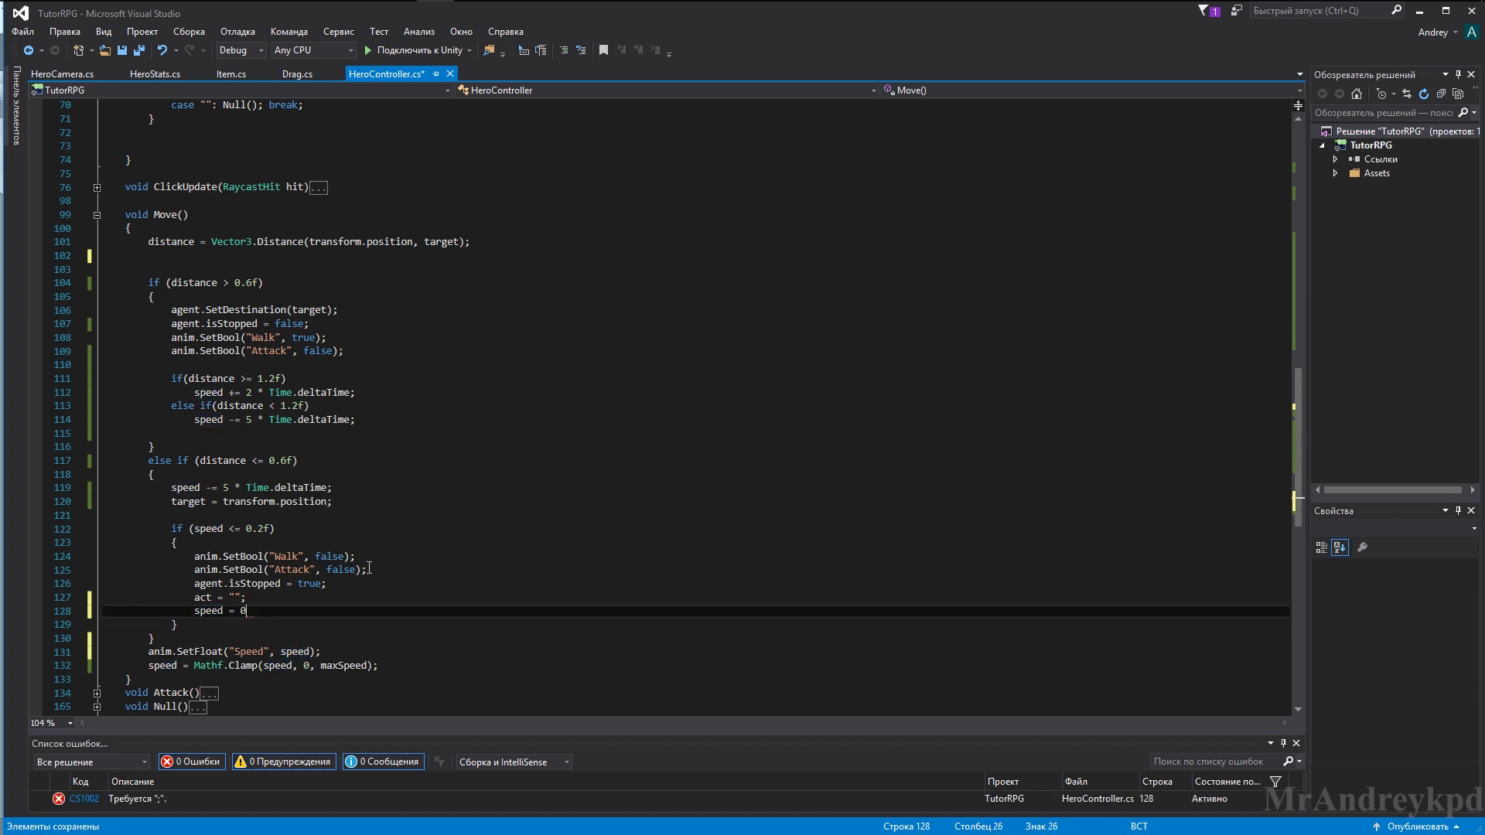
pyautogui.write(';')
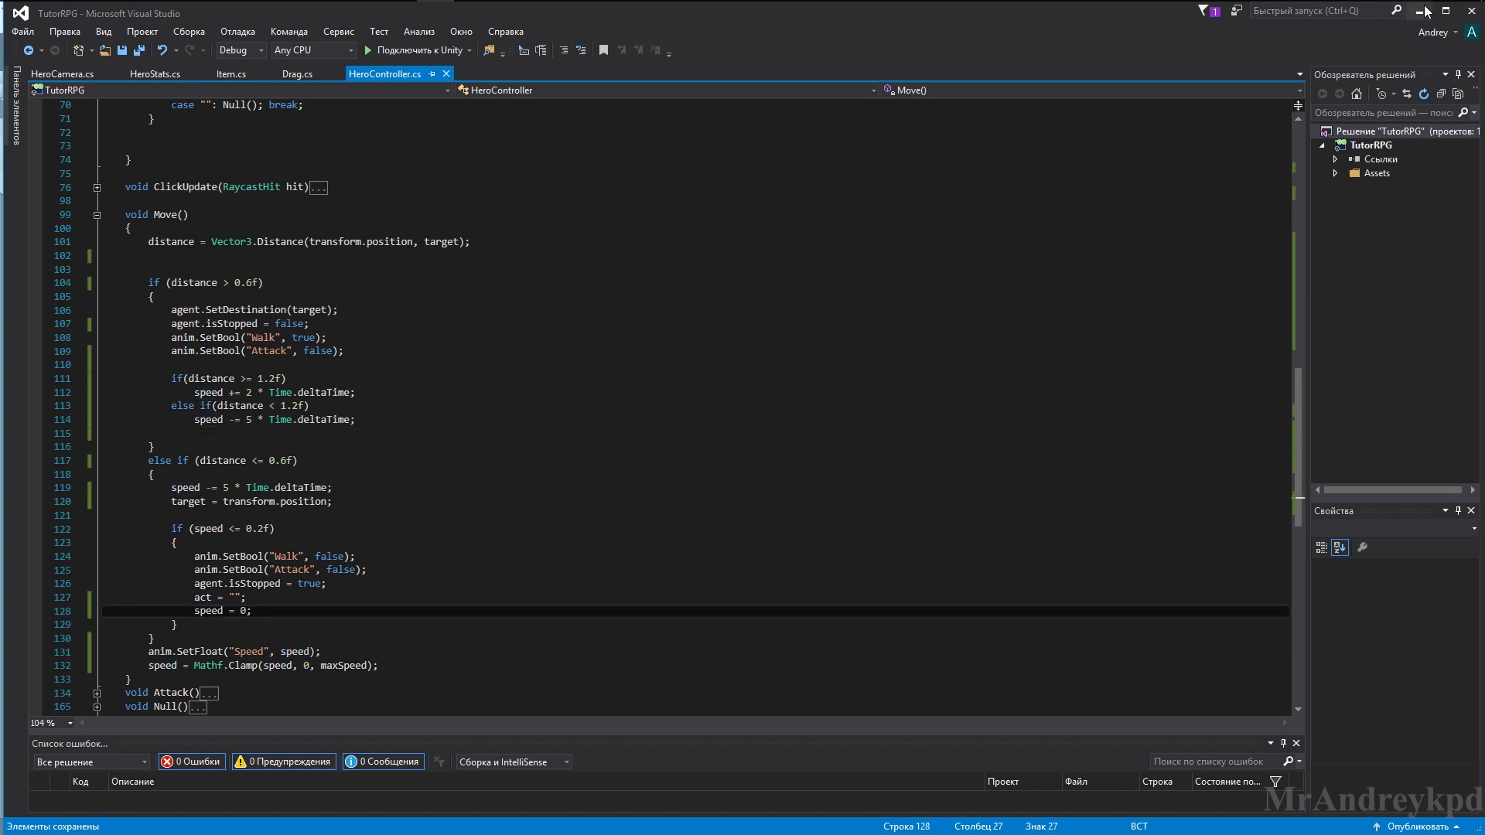
pyautogui.click(1419, 11)
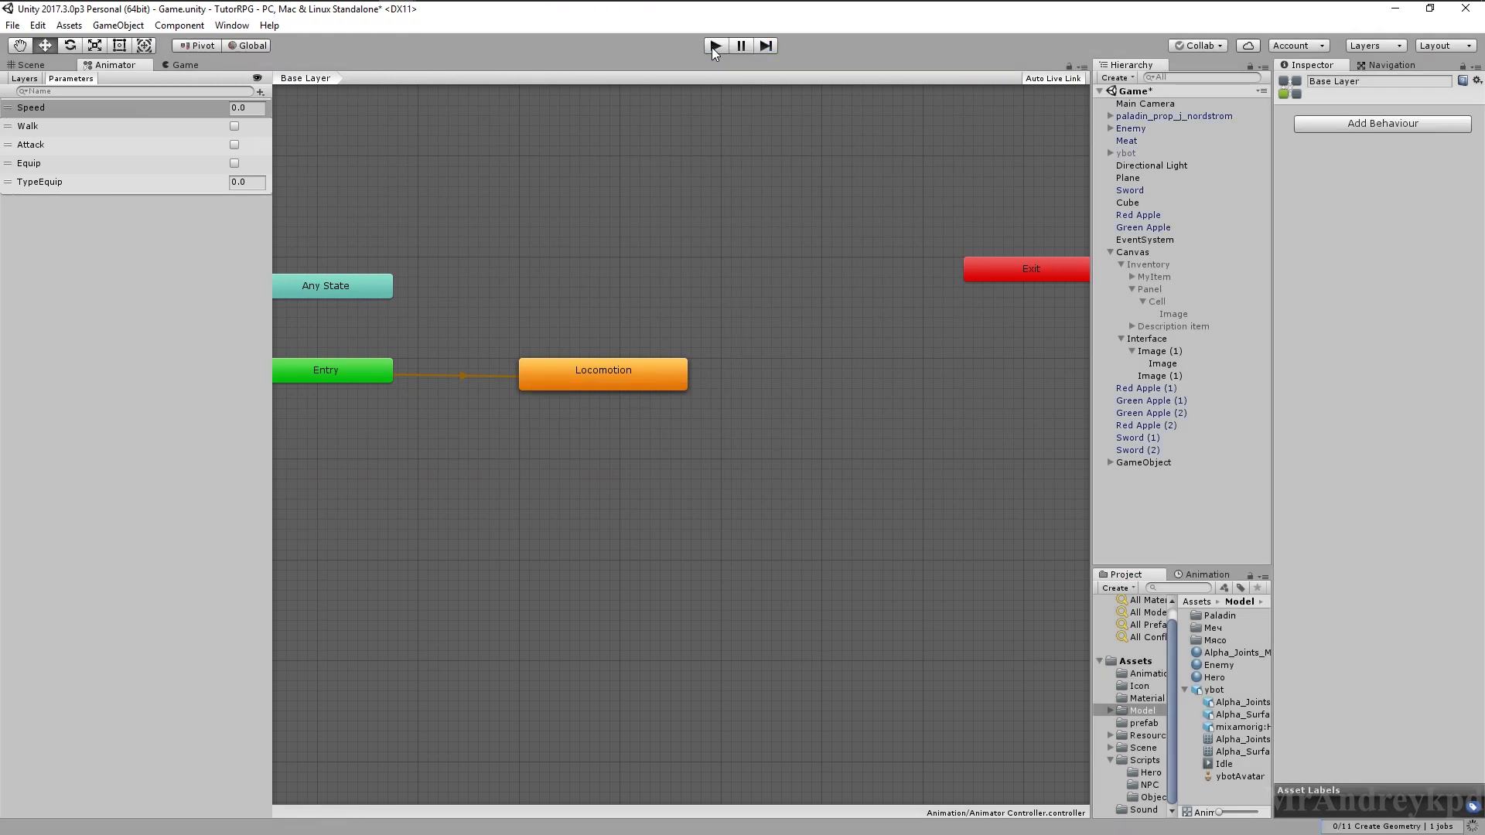
pyautogui.click(711, 48)
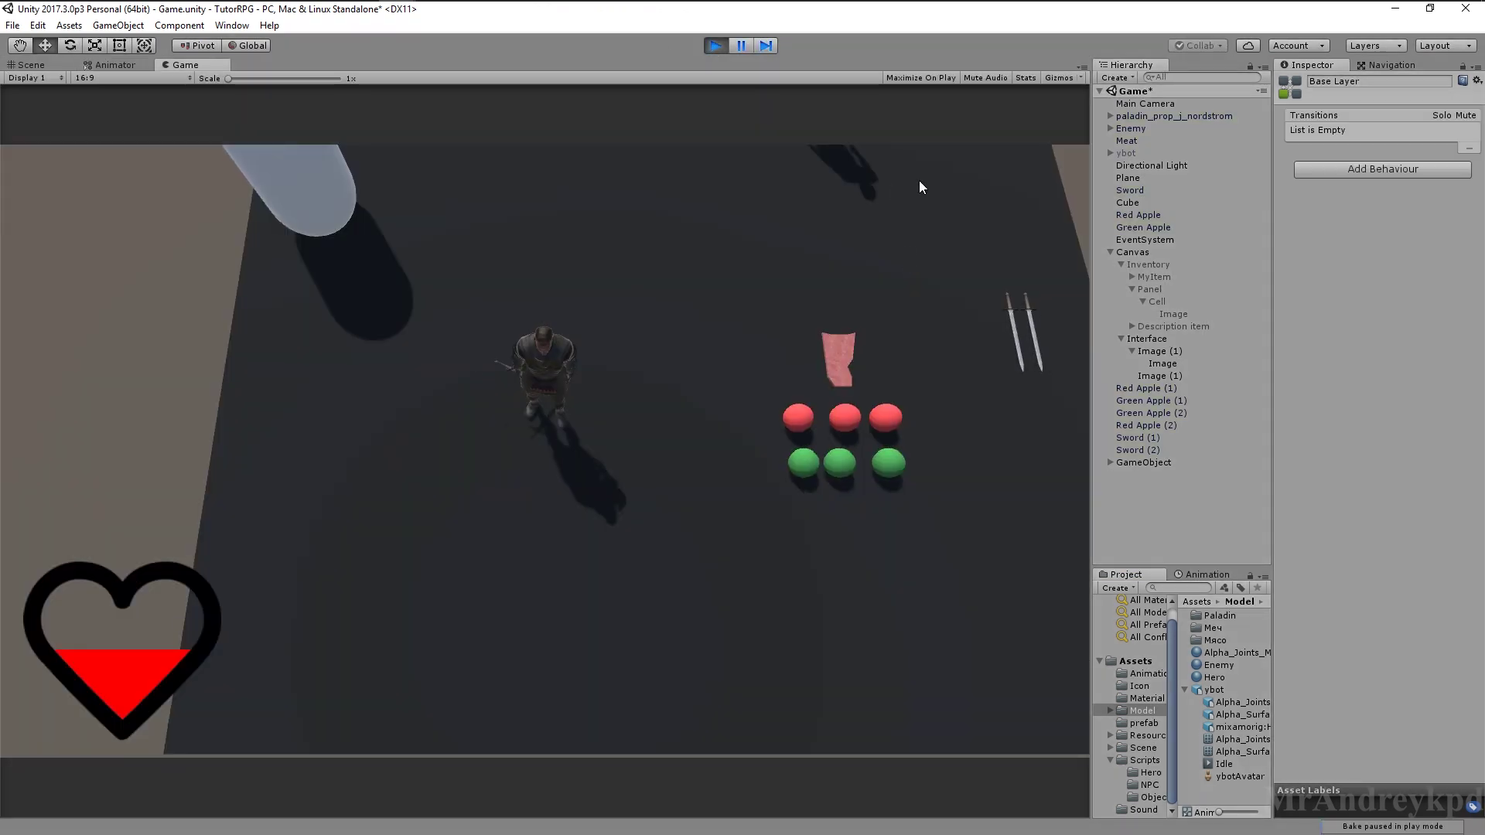
# Walk the hero to four floor spots, then stop Play mode and return to HeroController.cs
pyautogui.click(851, 183)
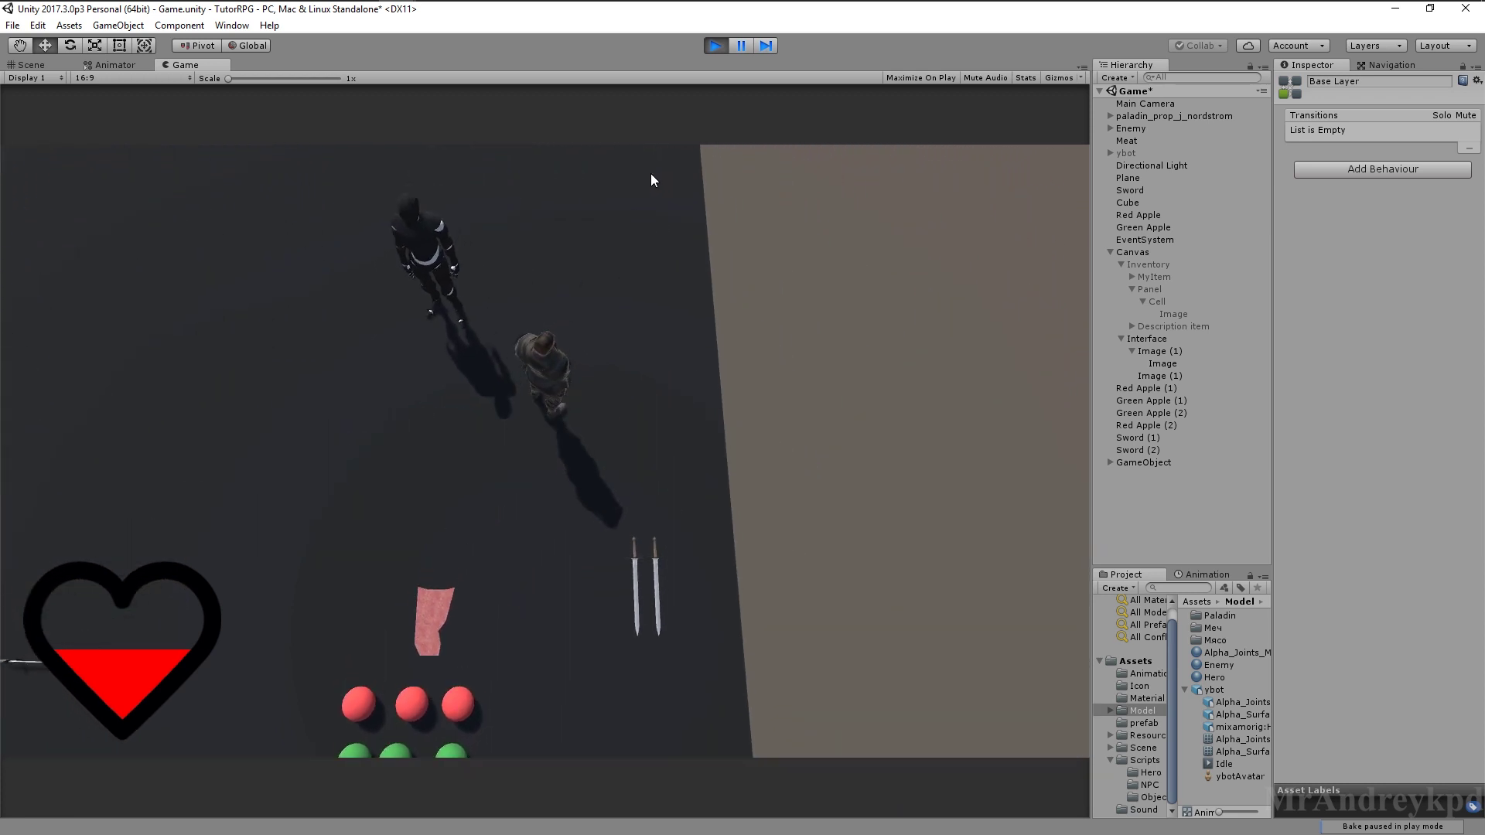
pyautogui.click(156, 324)
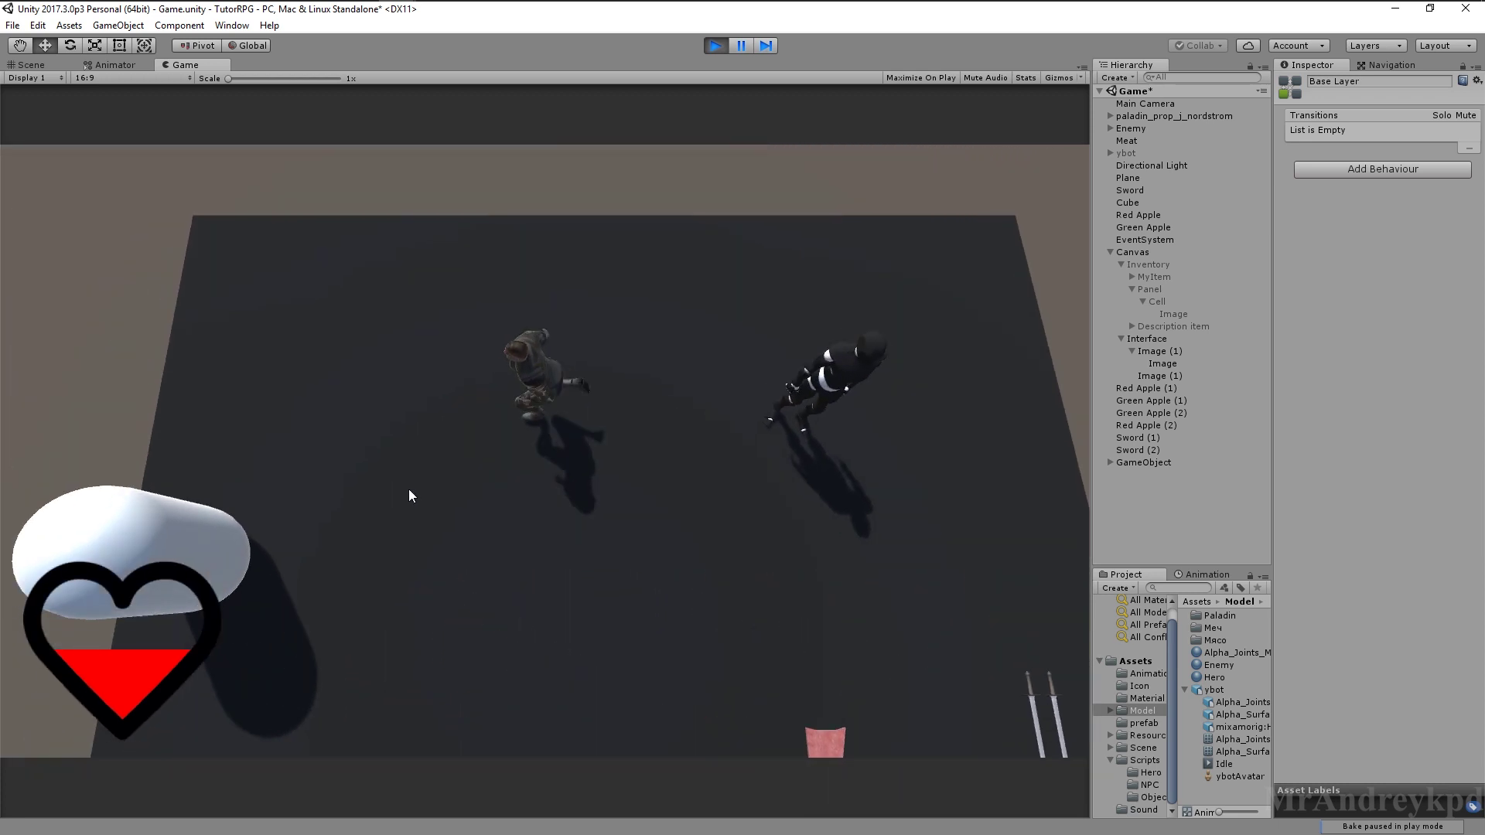
pyautogui.click(756, 613)
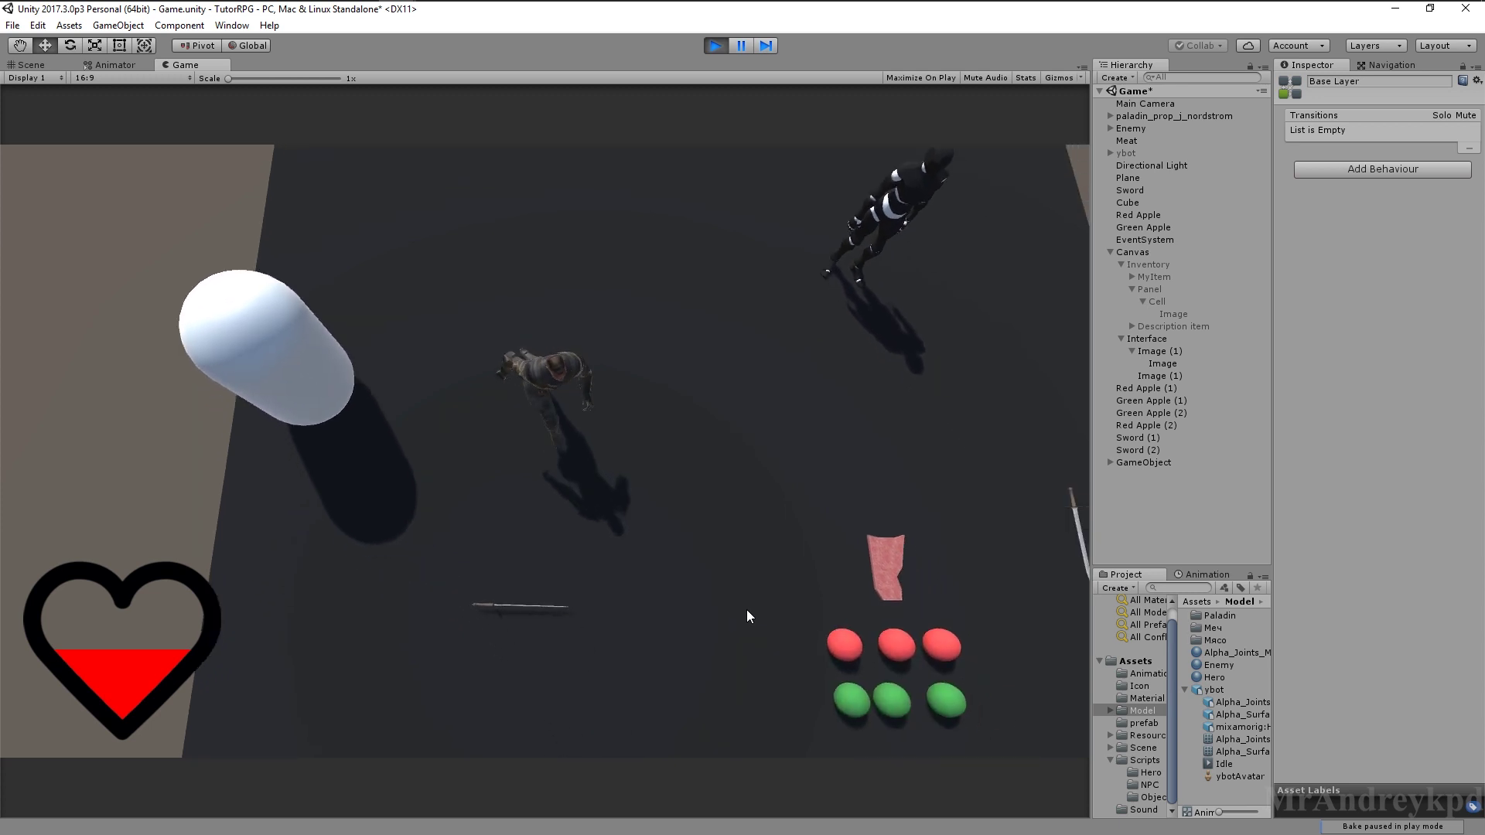
pyautogui.click(915, 573)
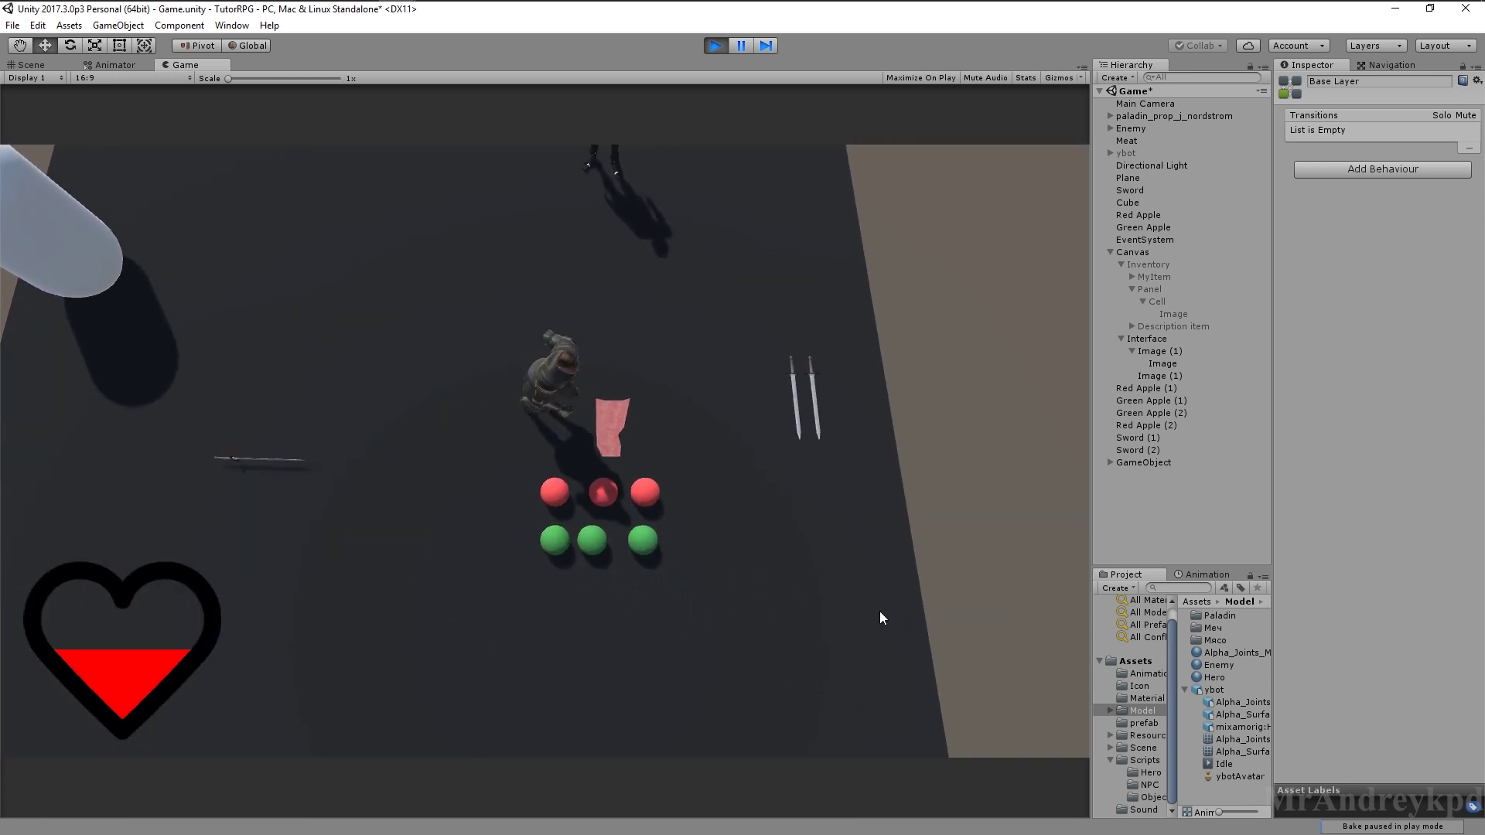
pyautogui.click(713, 50)
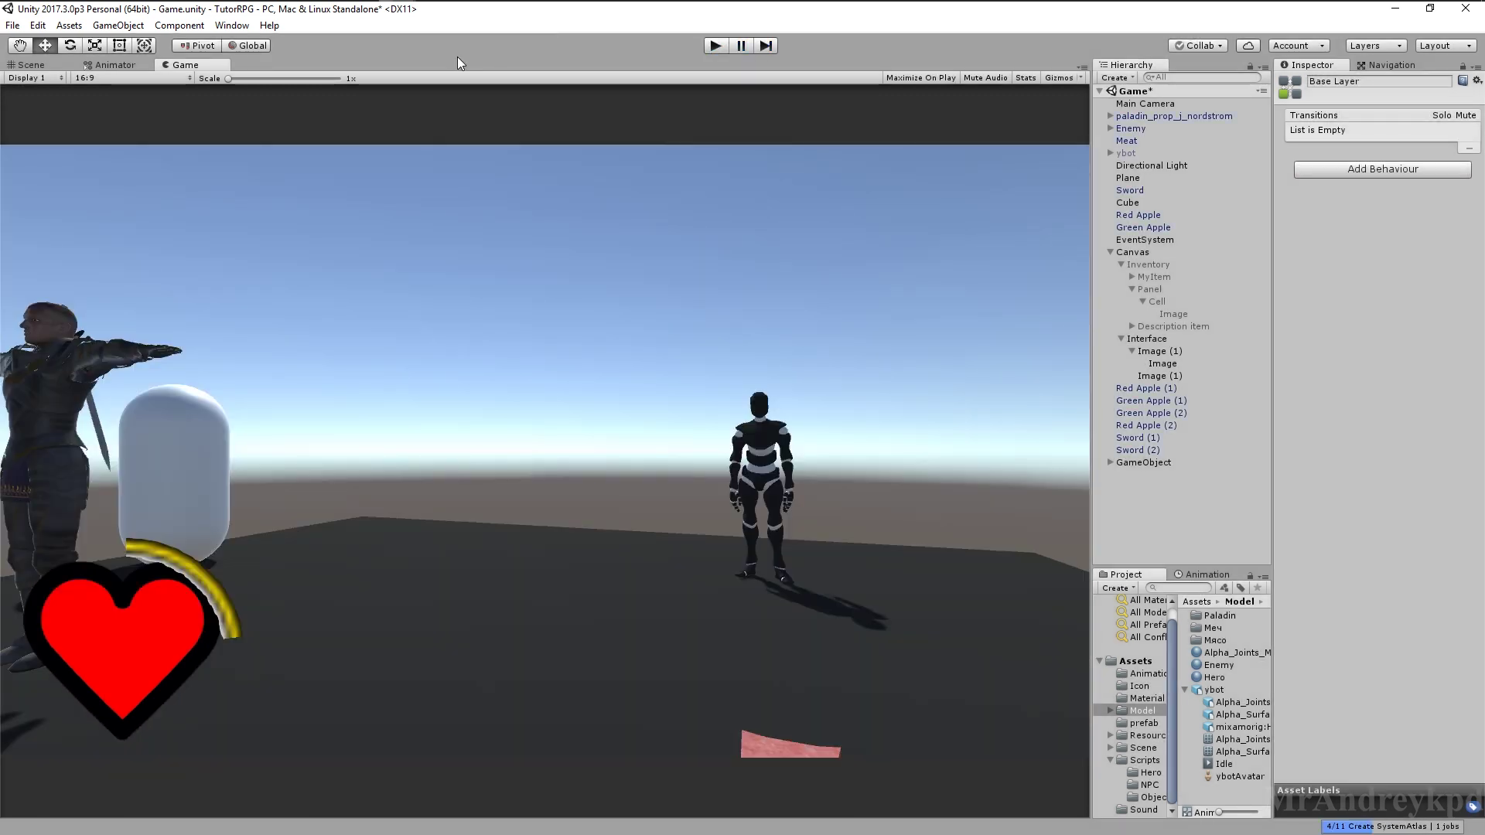
pyautogui.hotkey('alt', 'Tab')
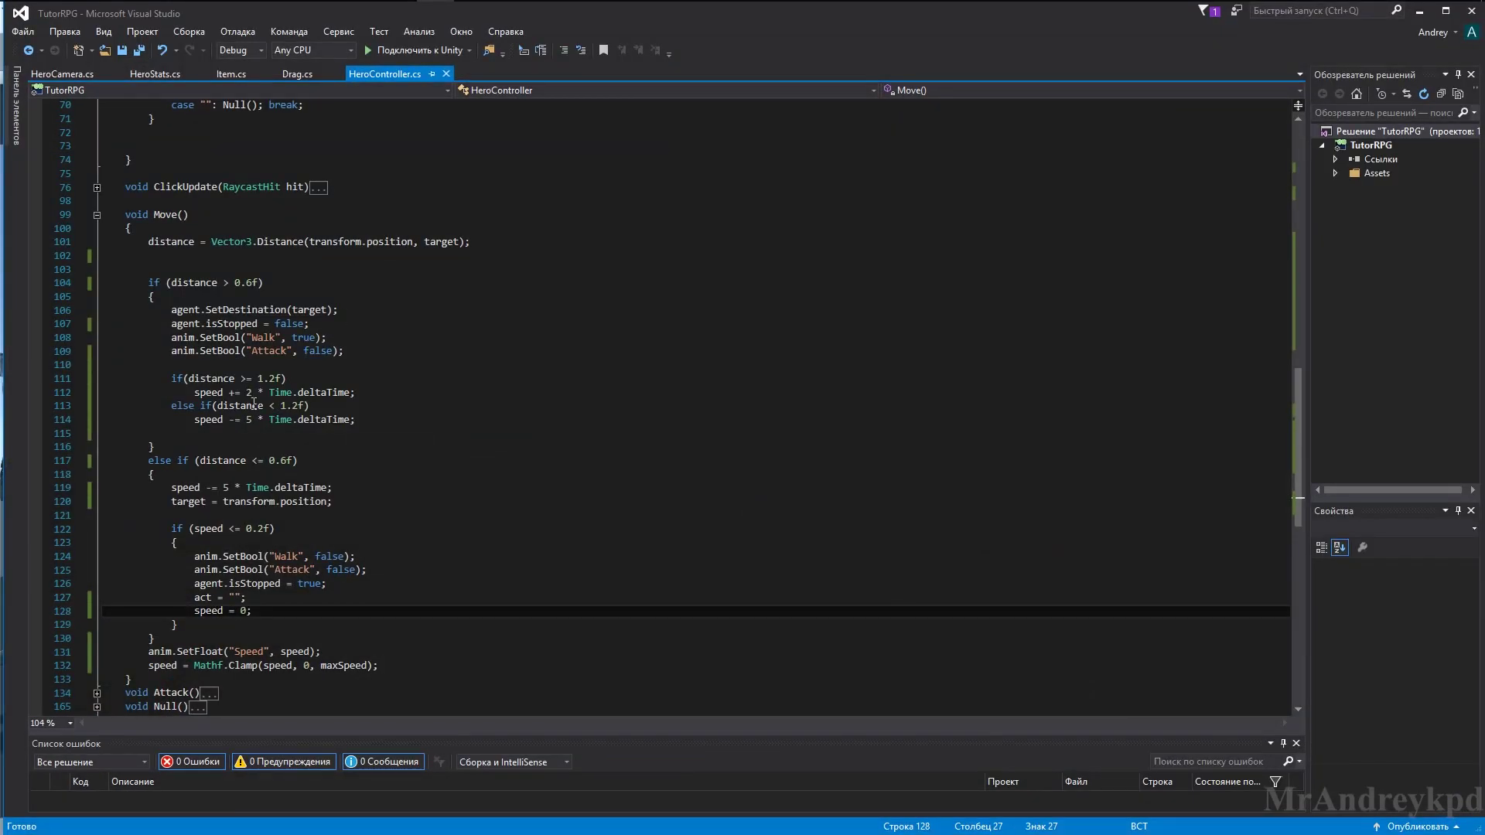
# Change the line 112 acceleration from 2 to 3.5f and return to Unity
pyautogui.doubleClick(249, 393)
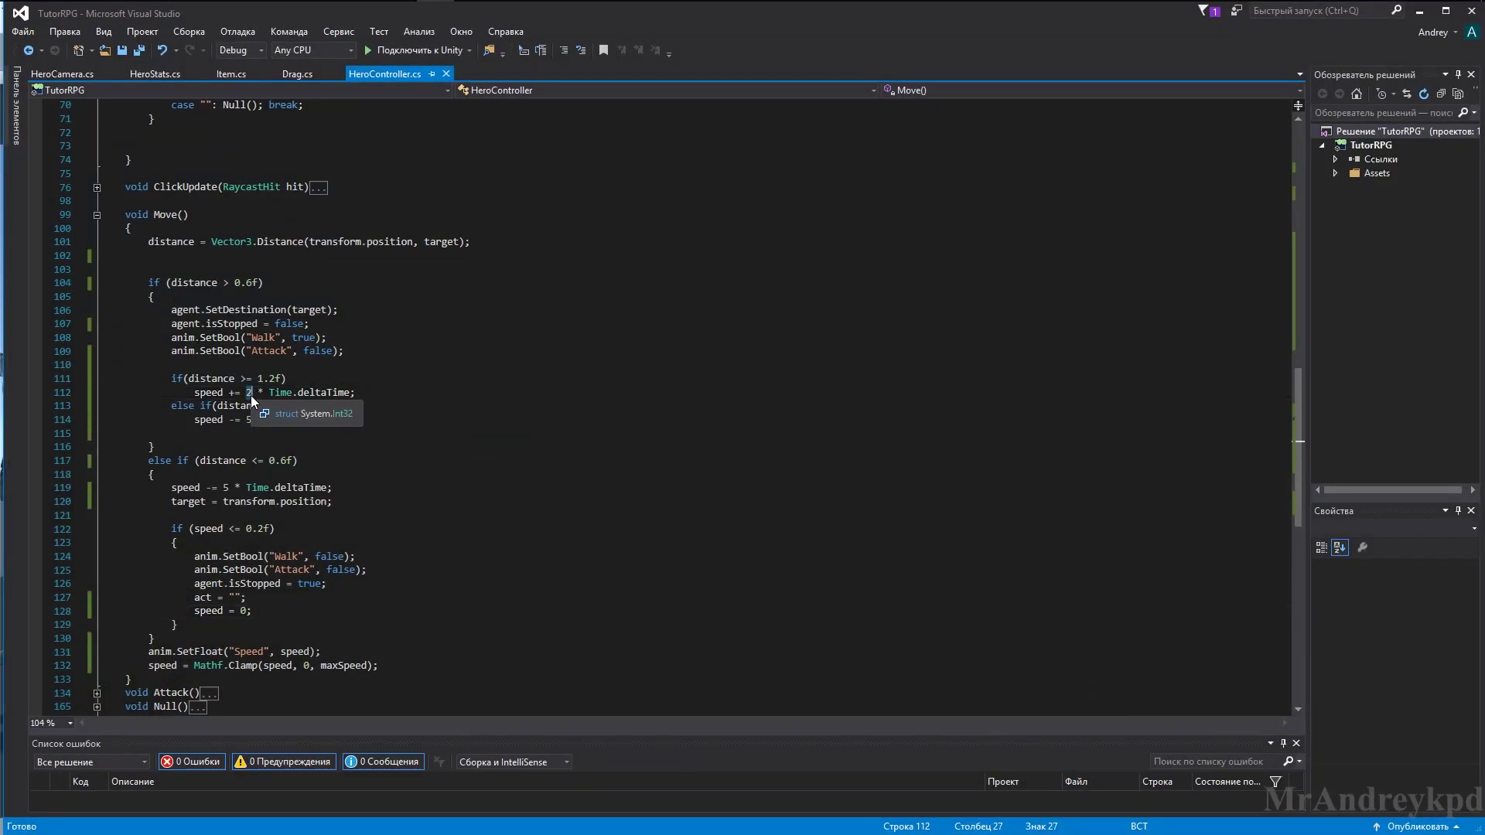
pyautogui.write('3.5f')
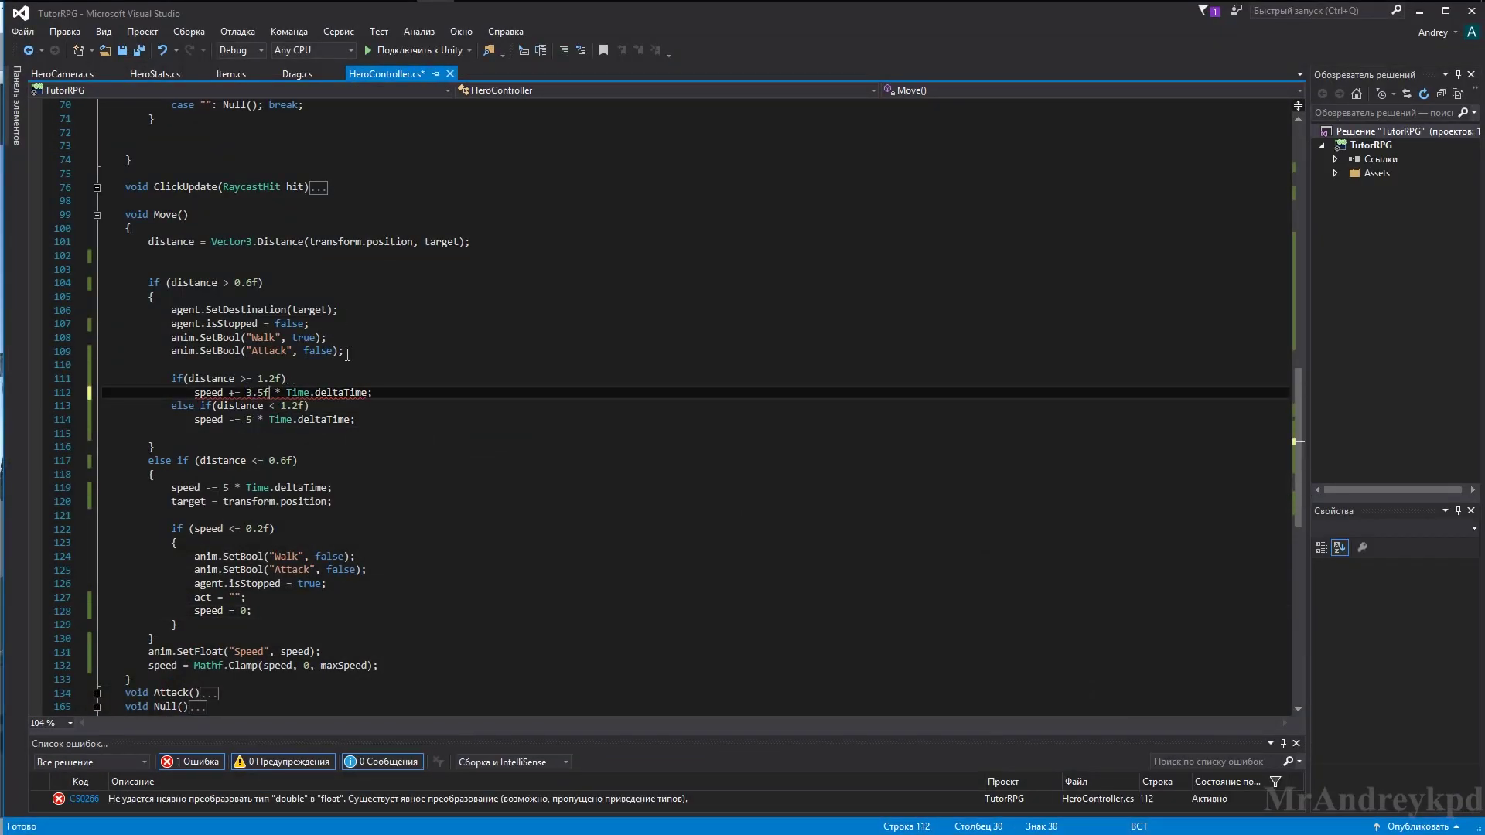
pyautogui.click(1419, 10)
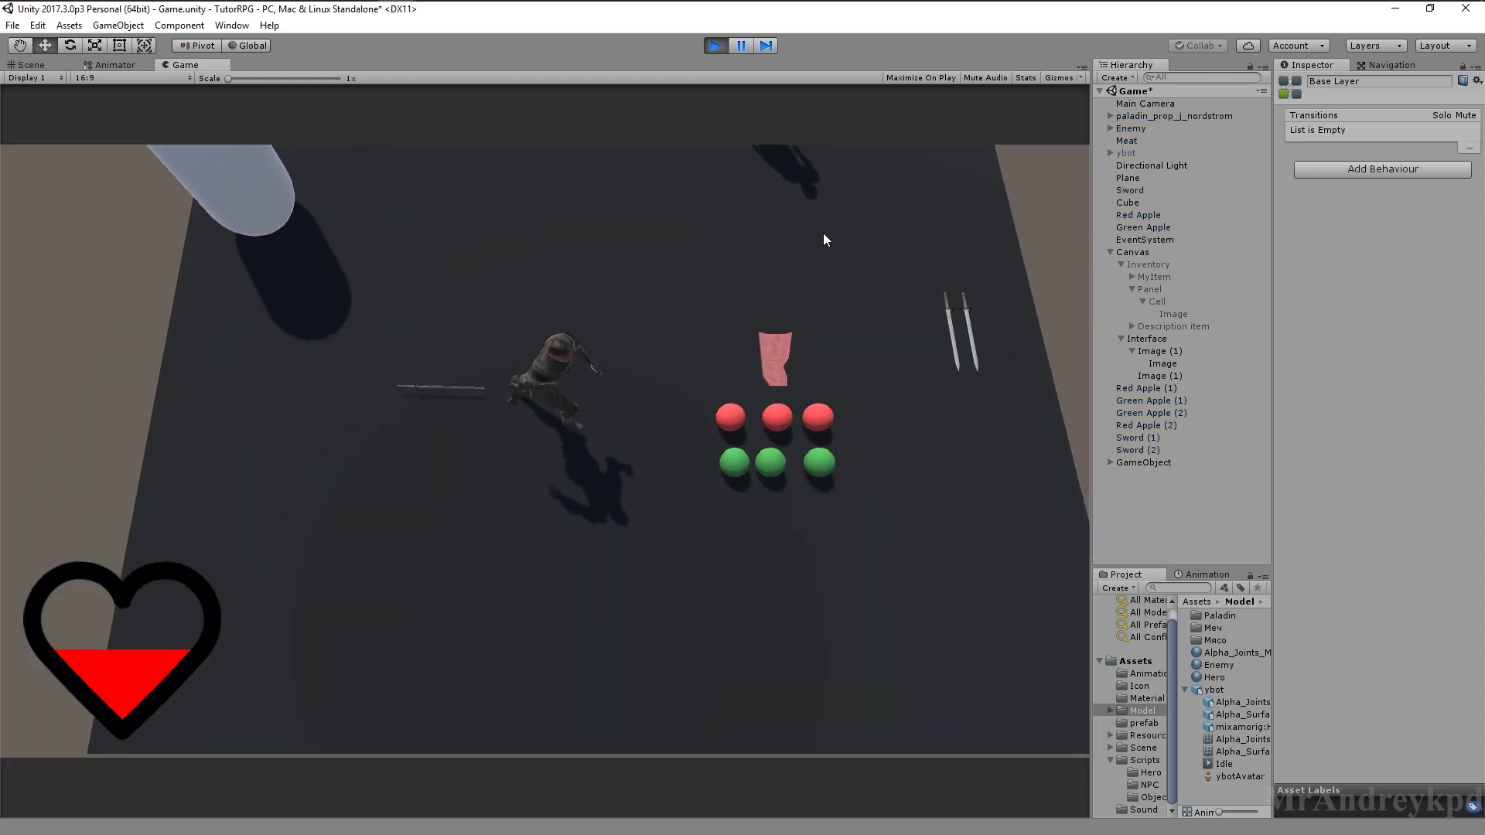
# Walk the hero across the floor and toward the apples to test the 3.5f acceleration
pyautogui.moveTo(823, 234)
pyautogui.mouseDown()
pyautogui.moveTo(132, 272)
pyautogui.moveTo(146, 285)
pyautogui.mouseUp()
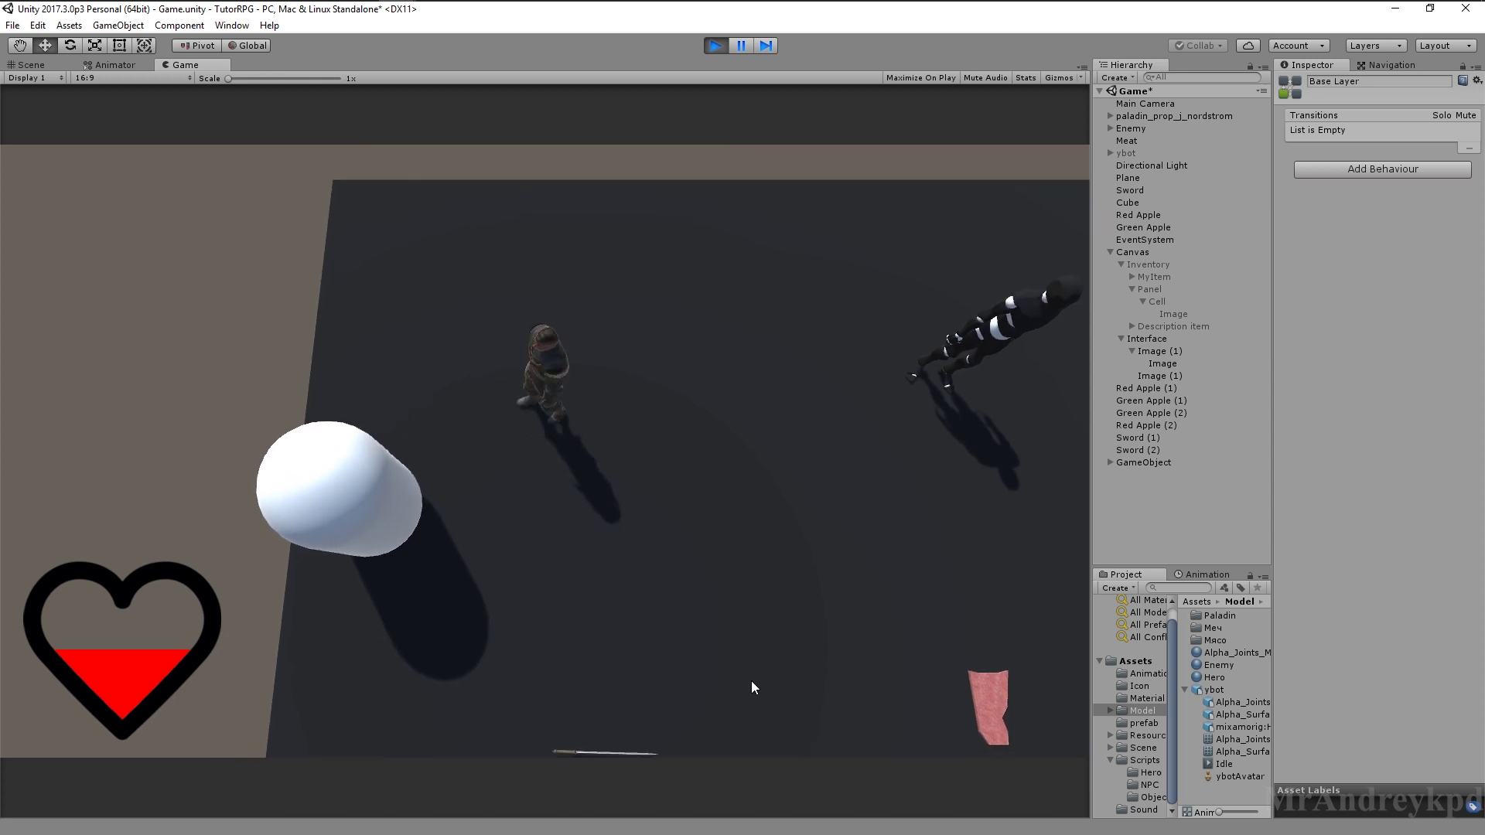
pyautogui.click(751, 682)
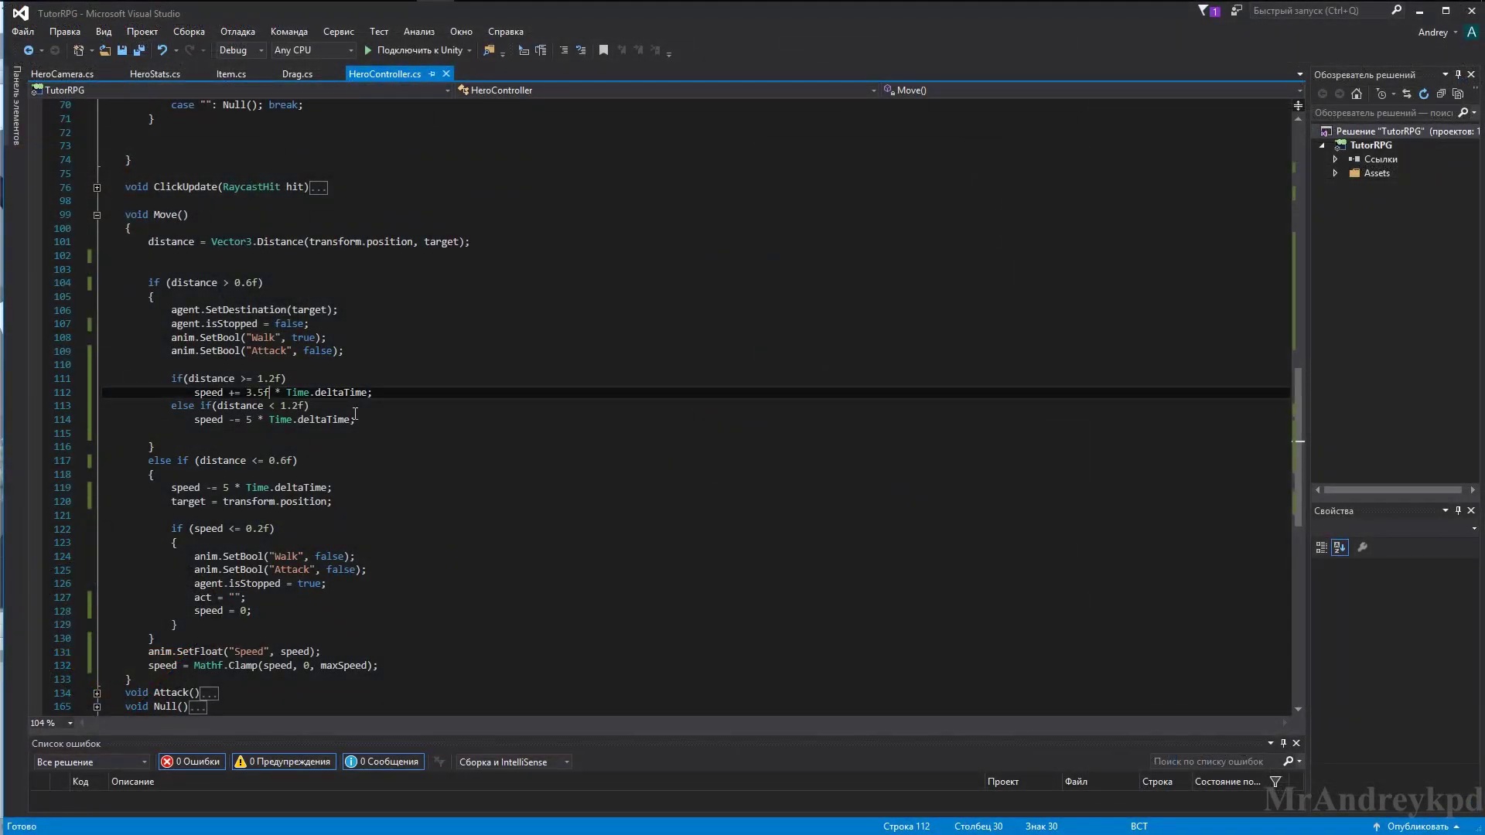
# Replace the speed -= 5 line under distance < 1.2f with an empty code block
pyautogui.click(302, 407)
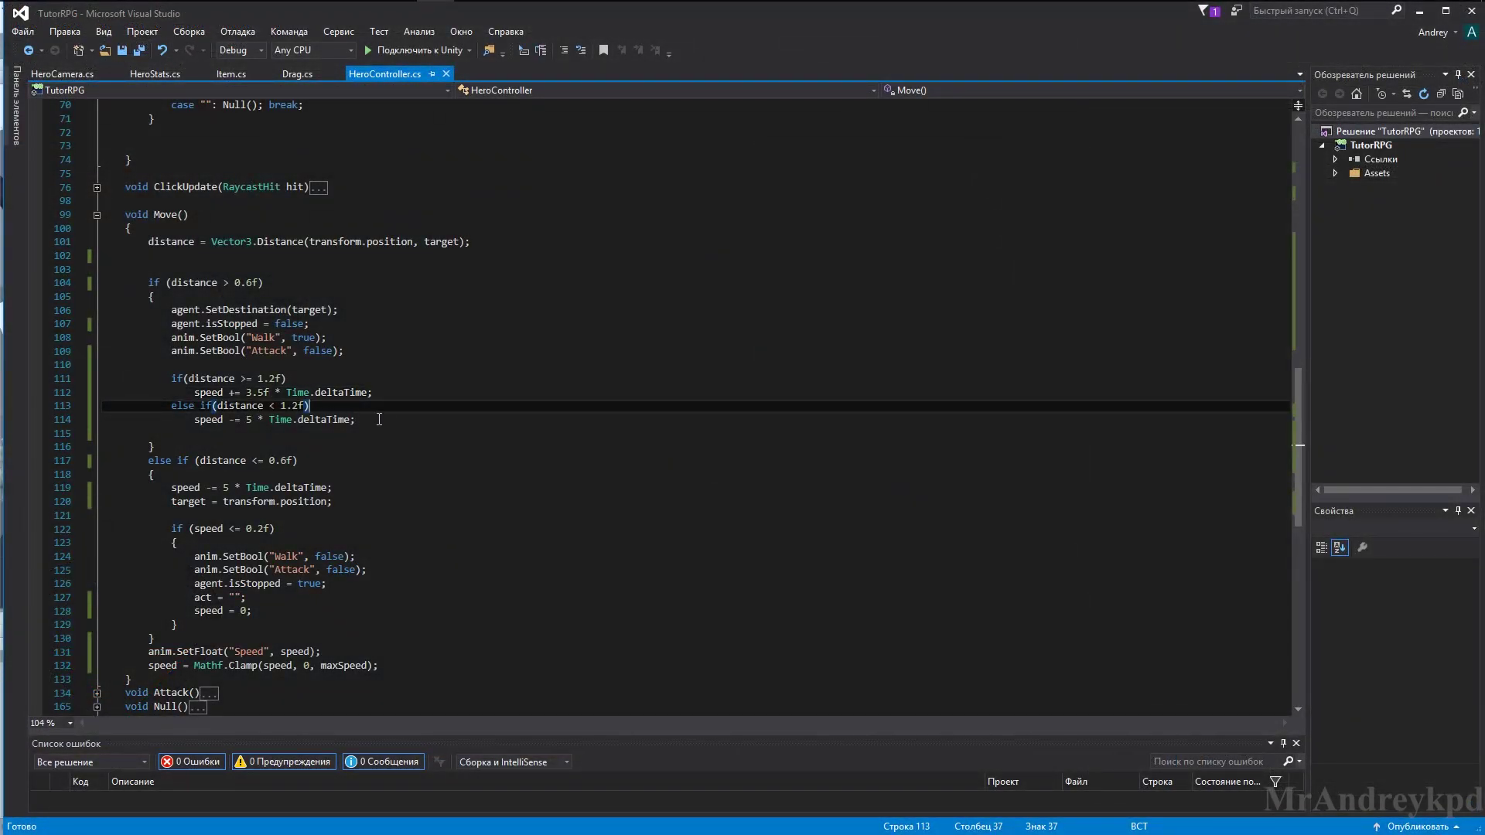
pyautogui.moveTo(379, 419); pyautogui.dragTo(197, 420)
pyautogui.click(330, 410)
pyautogui.tripleClick(232, 419)
pyautogui.write('{')
pyautogui.press('Return')
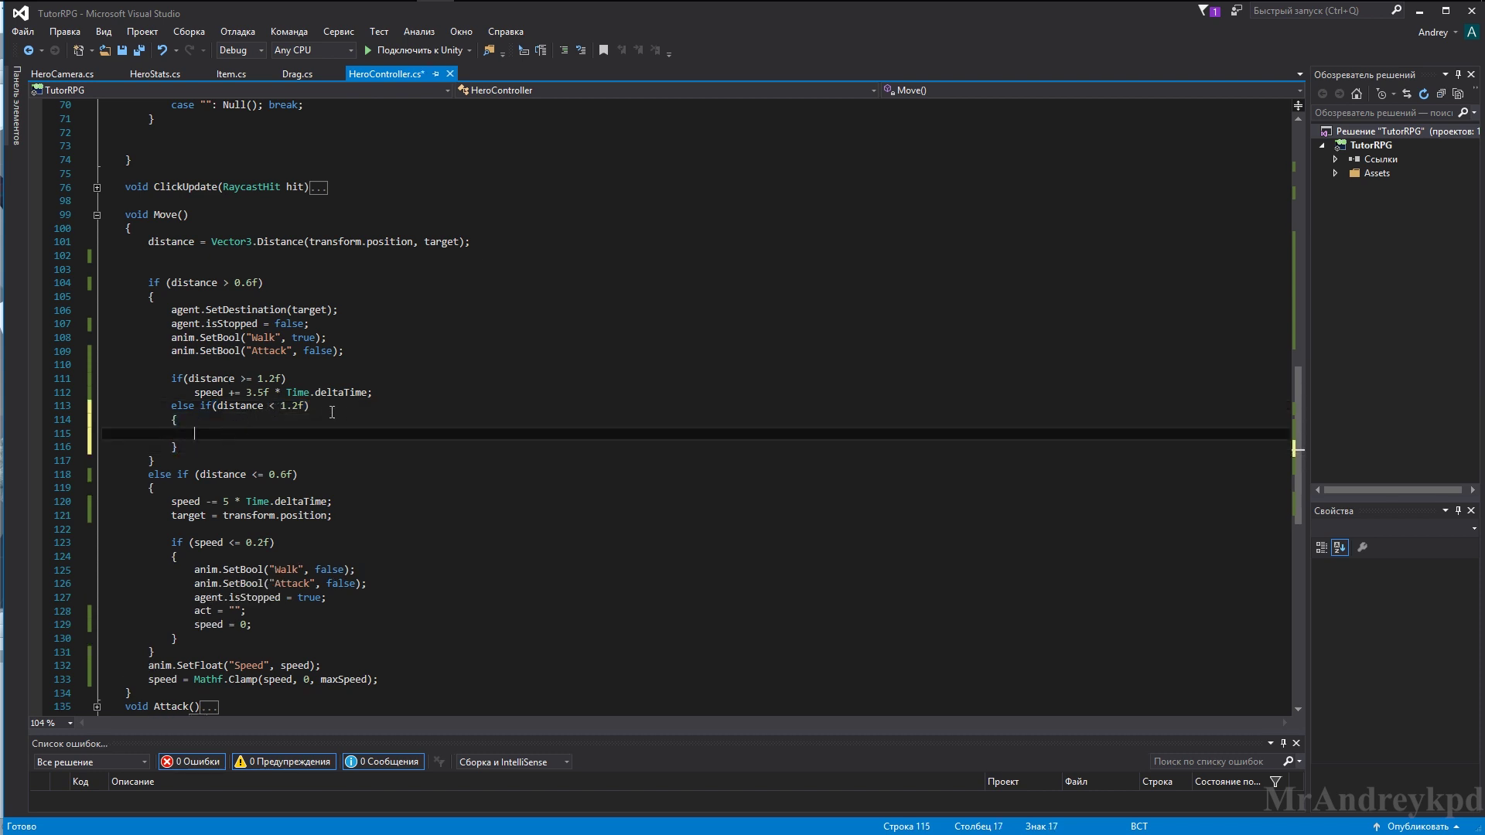
# Add if (speed > distance) speed -= 2 * Time.deltaTime; inside the block
pyautogui.write('if()')
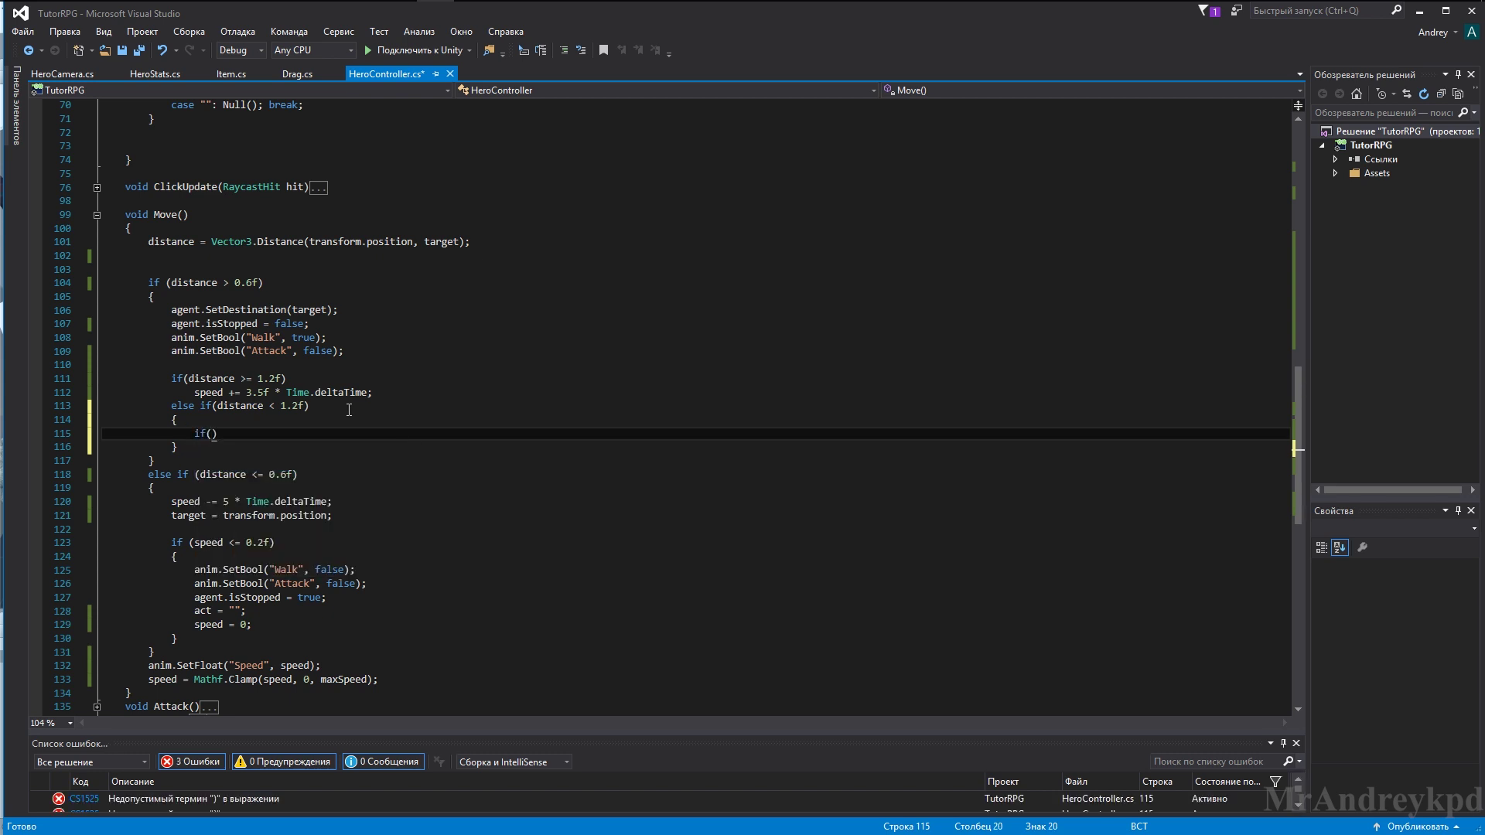
pyautogui.click(197, 395)
pyautogui.click(211, 433)
pyautogui.write('speed > ')
pyautogui.write('dis')
pyautogui.press('Tab')
pyautogui.write(')')
pyautogui.press('Return')
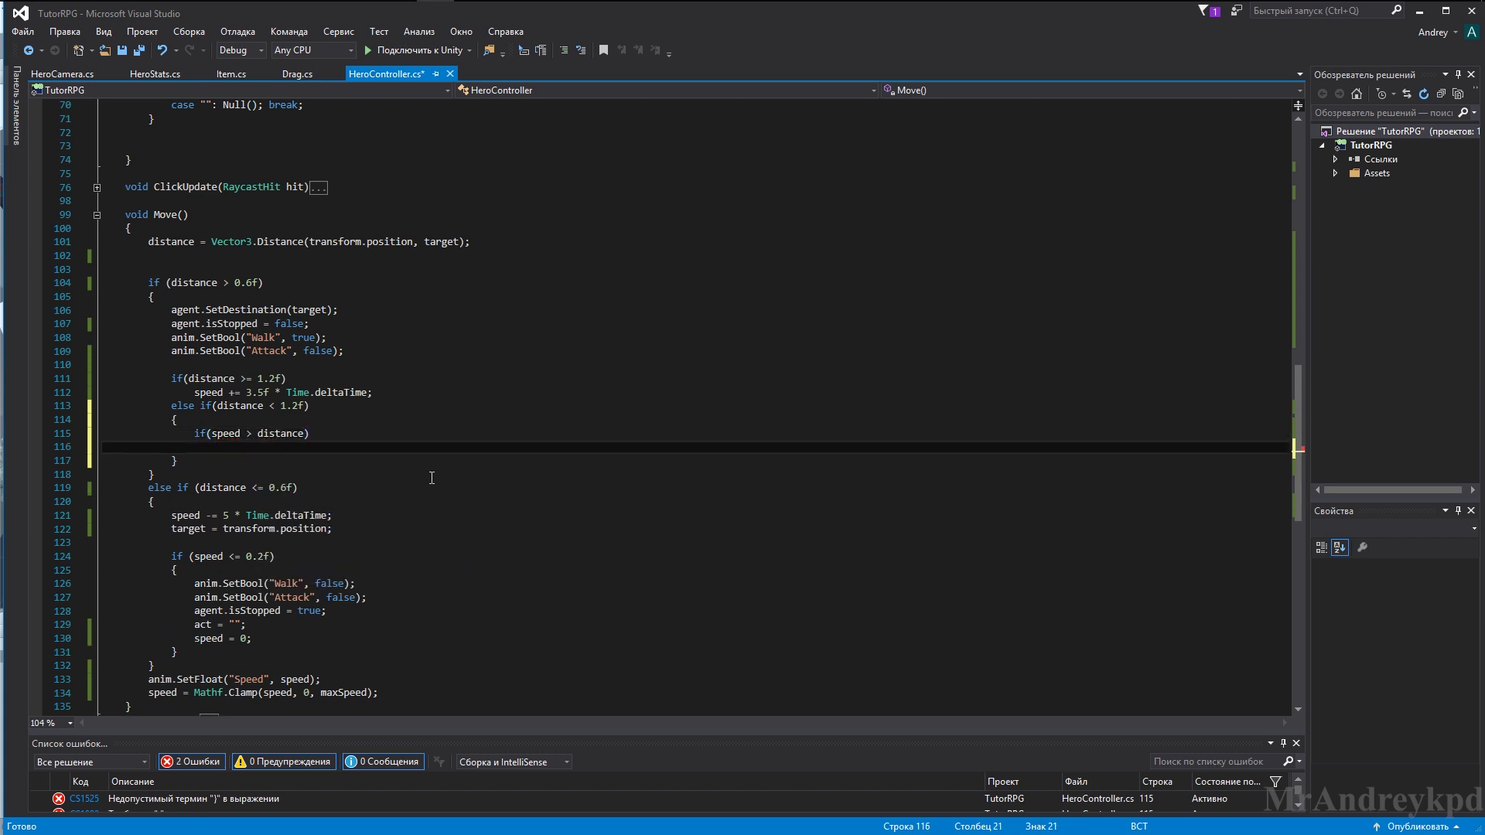
pyautogui.write('speed ')
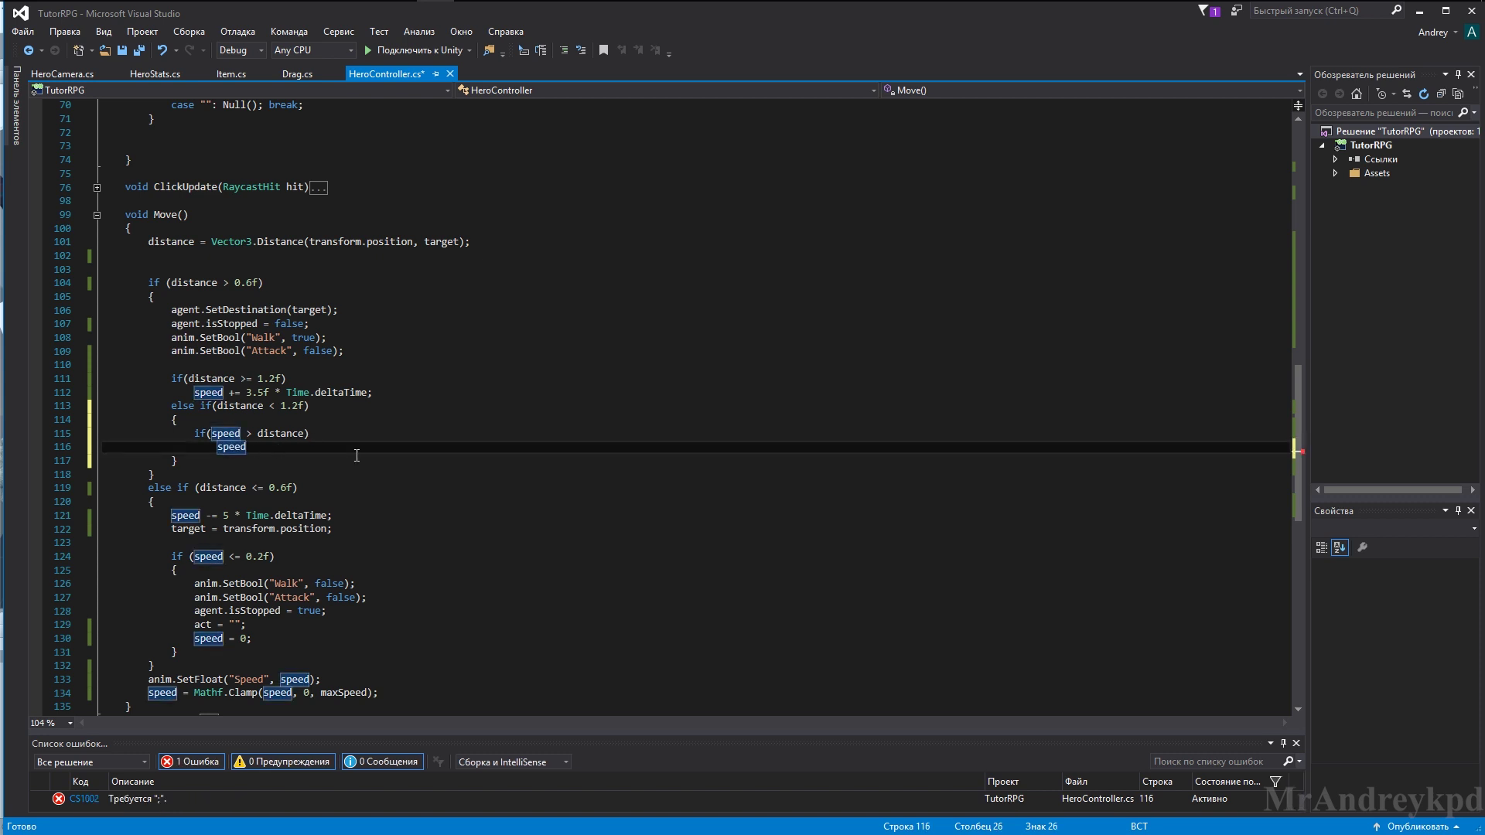
pyautogui.write('-= 2 * Time.deltaTime;')
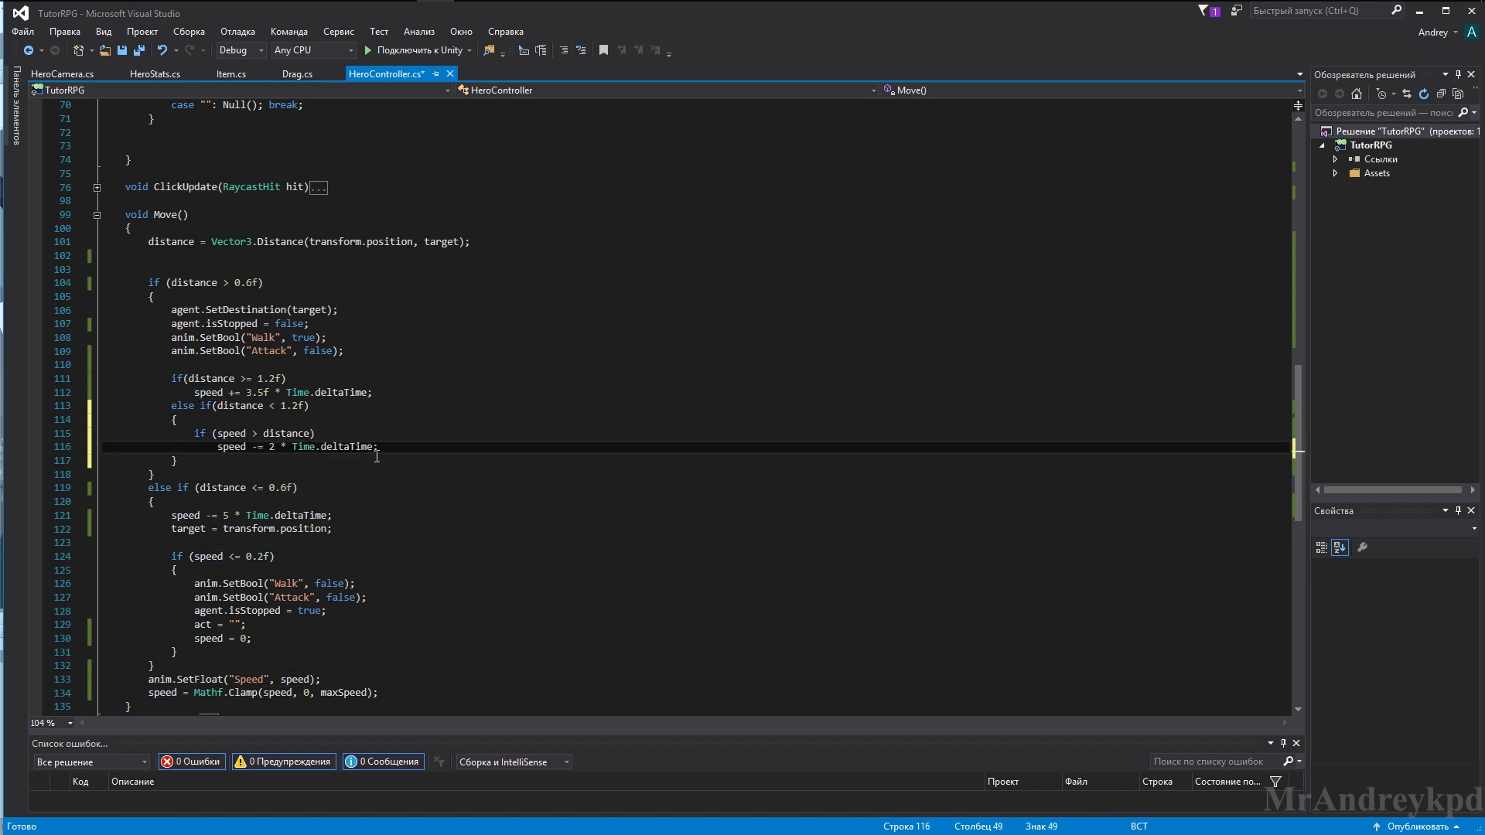
pyautogui.press('Return')
# Add else speed += 2 * Time.deltaTime; and run the game to test it
pyautogui.write('else')
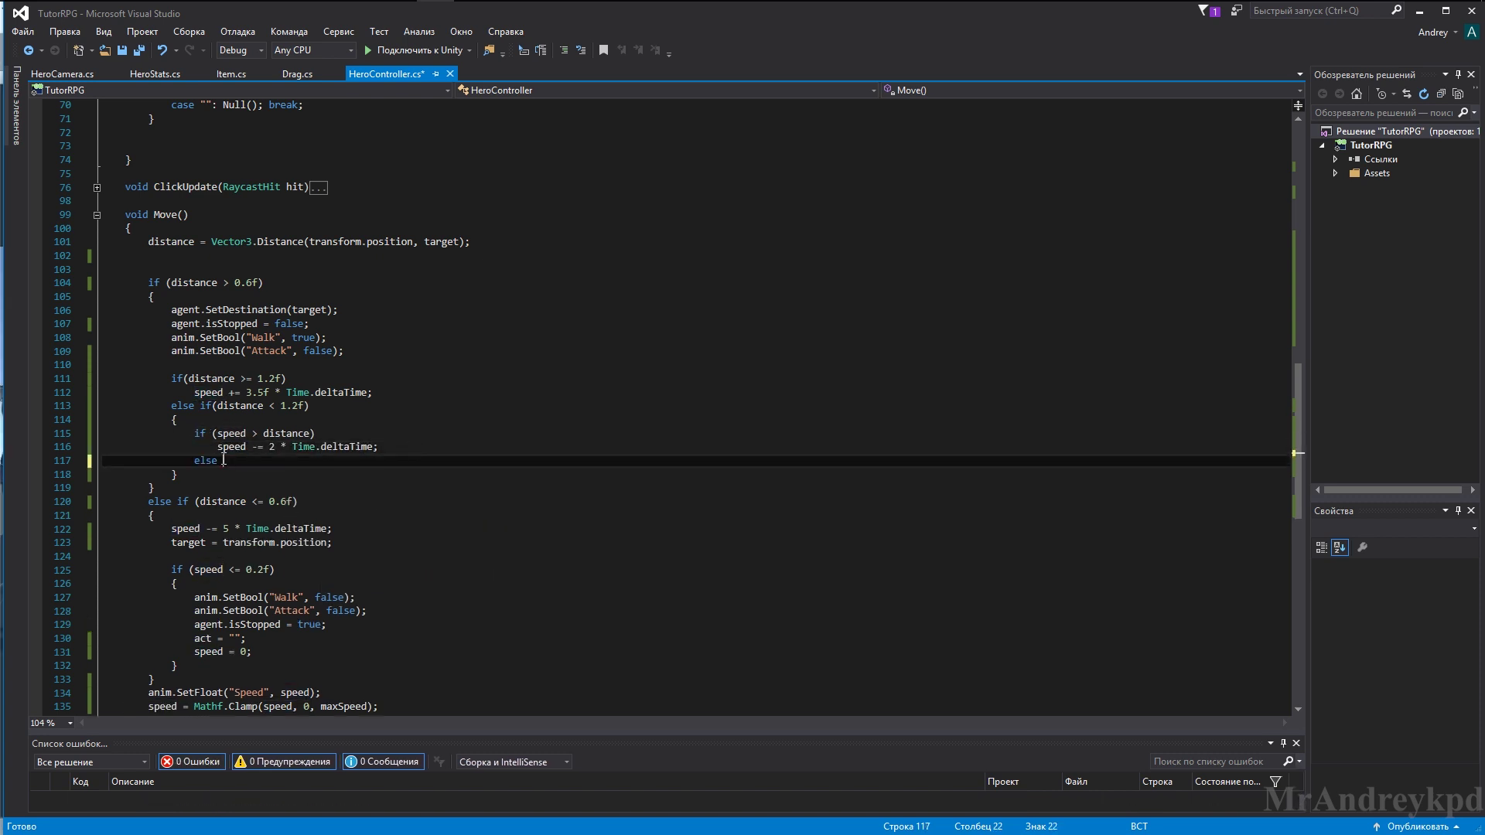
pyautogui.doubleClick(232, 446)
pyautogui.hotkey('ctrl', 'c')
pyautogui.click(272, 461)
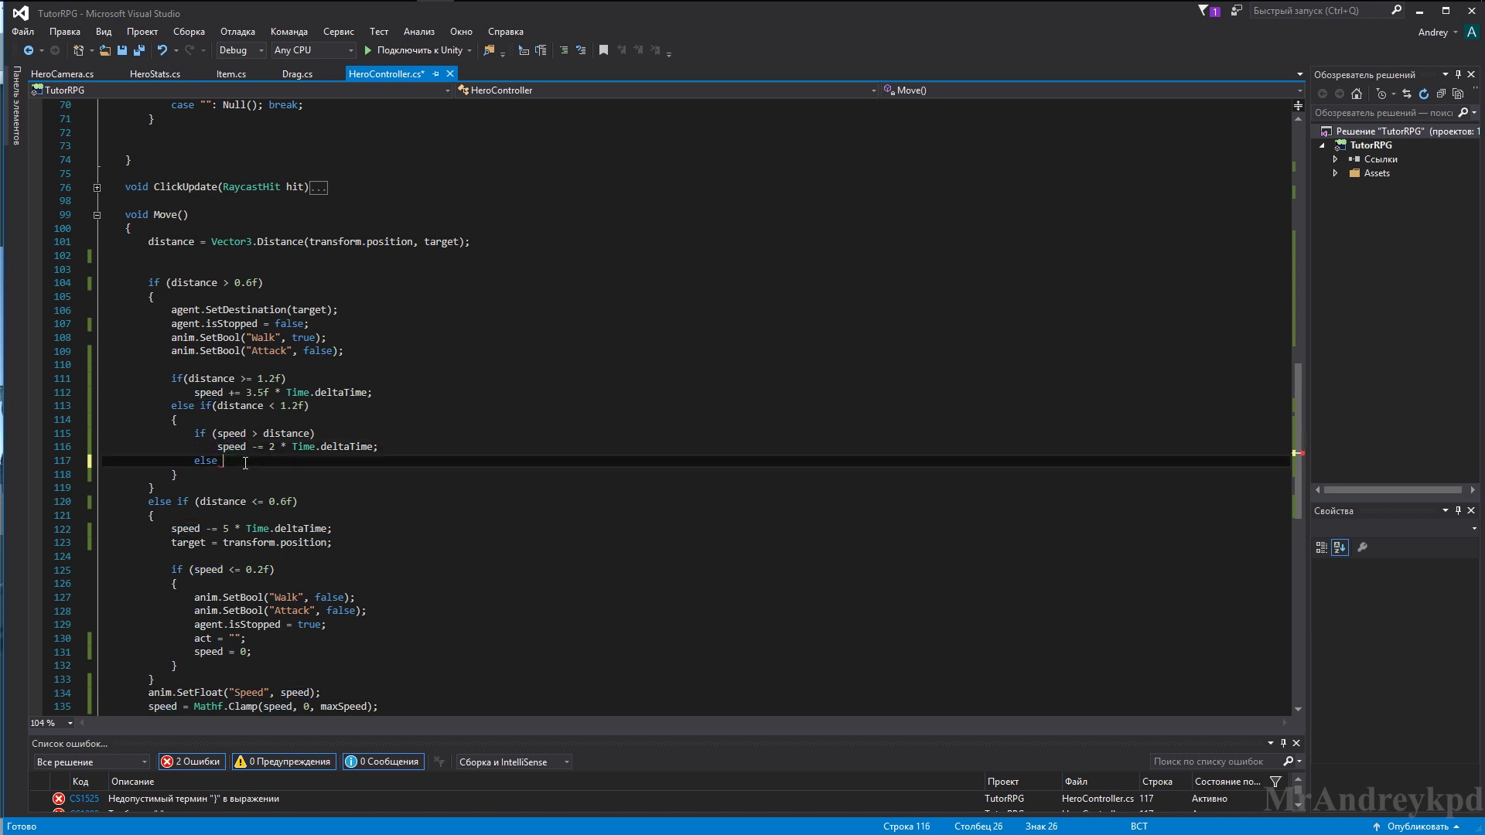
pyautogui.hotkey('ctrl', 'v')
pyautogui.write('+= ')
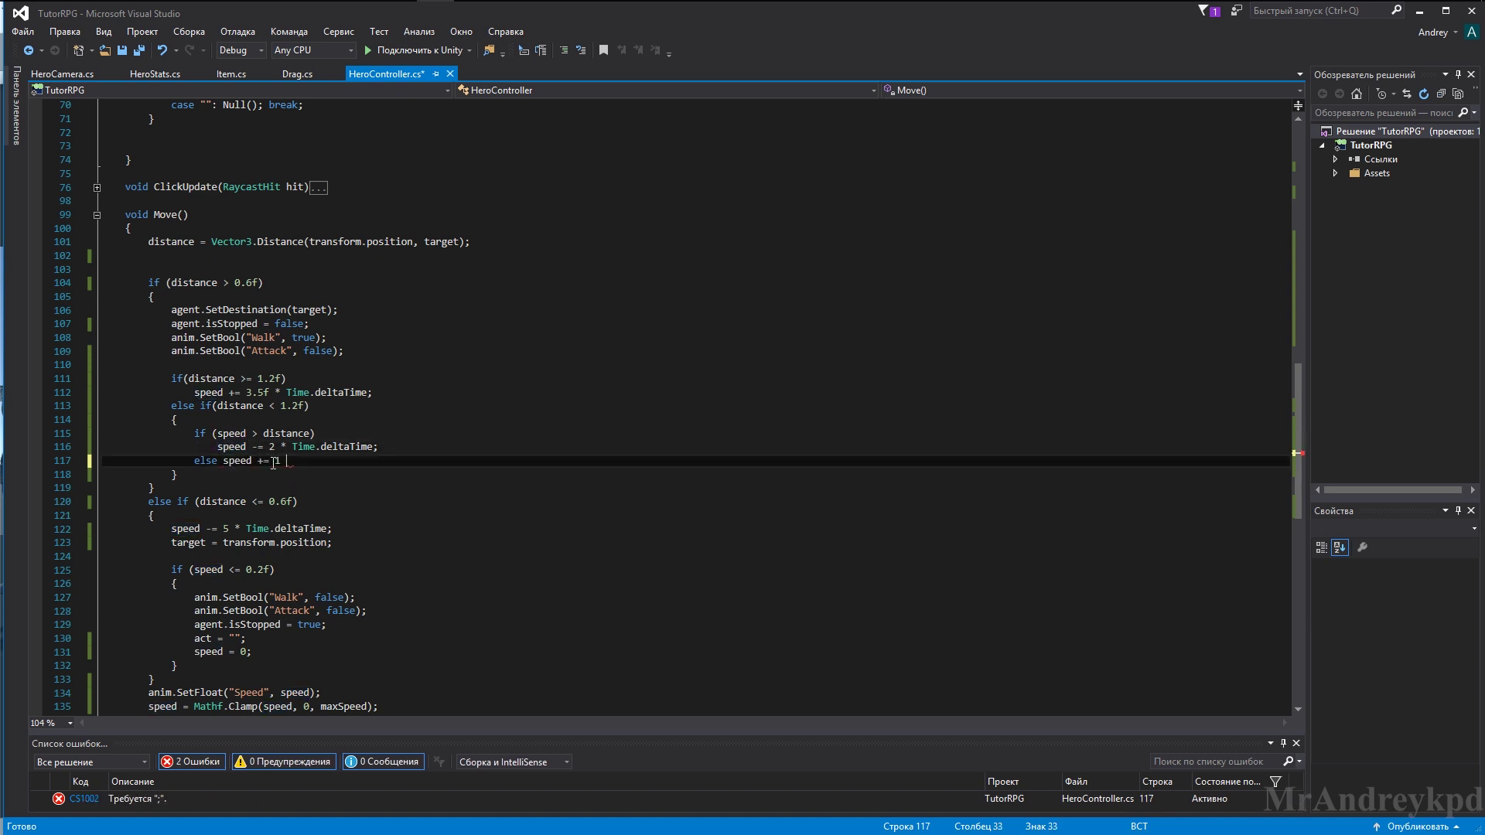
pyautogui.write('2 * Time.deltaTime;')
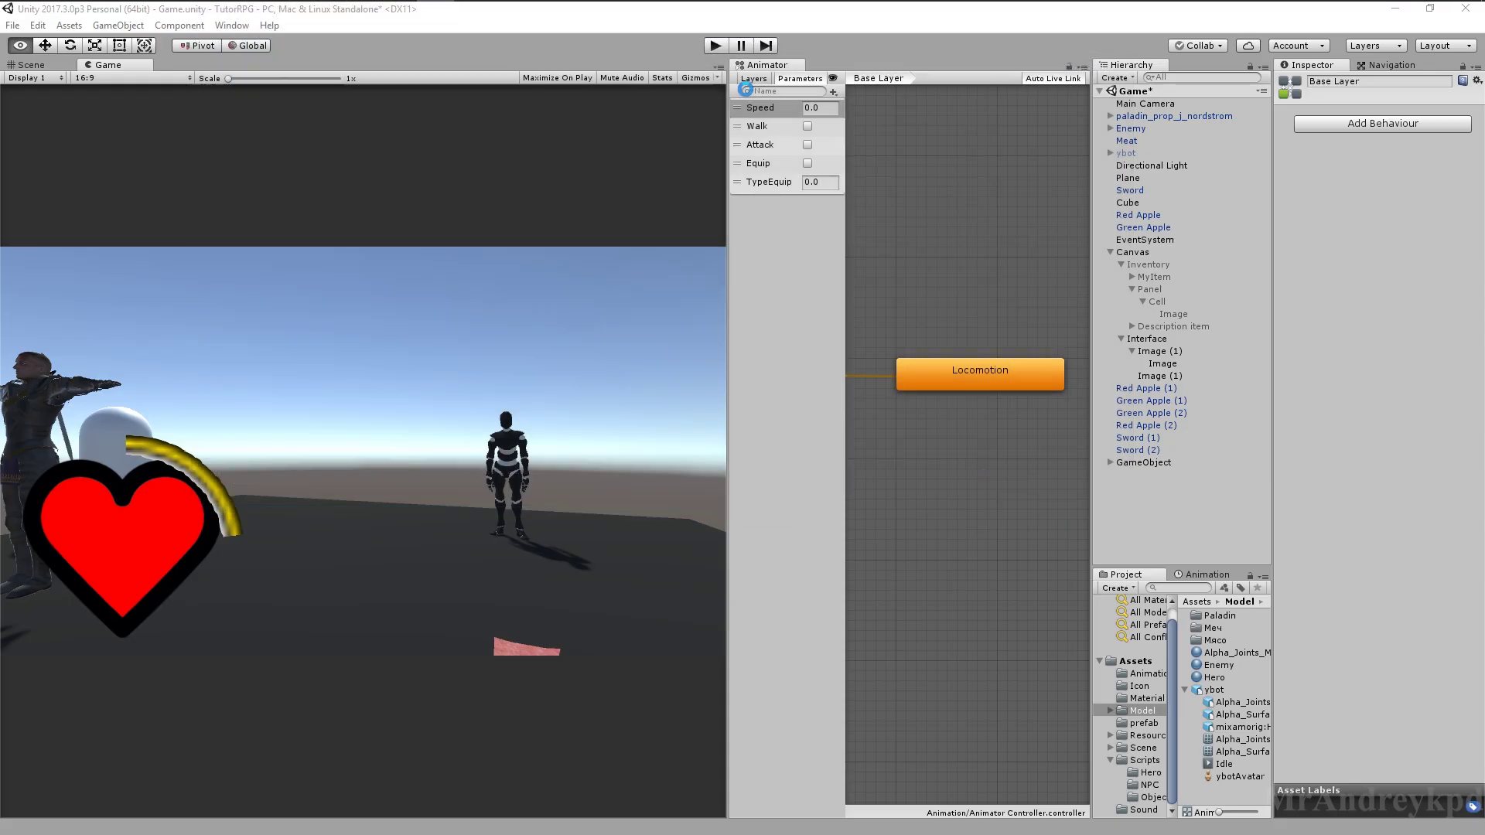
pyautogui.hotkey('ctrl', 'p')
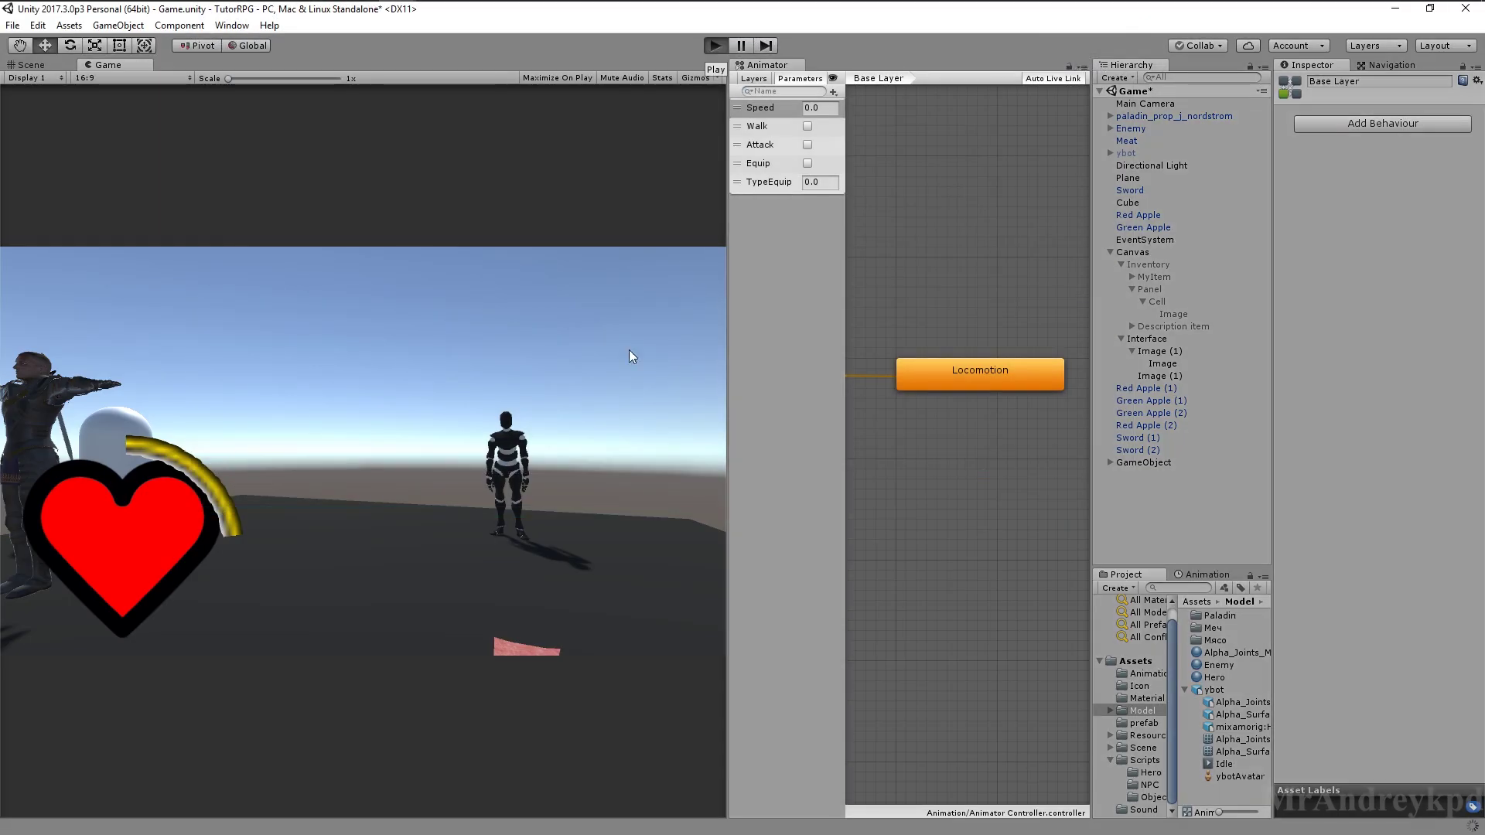
# Walk the hero to several spots while Speed rises to 1.0 and drops to 0.0
pyautogui.press('w')
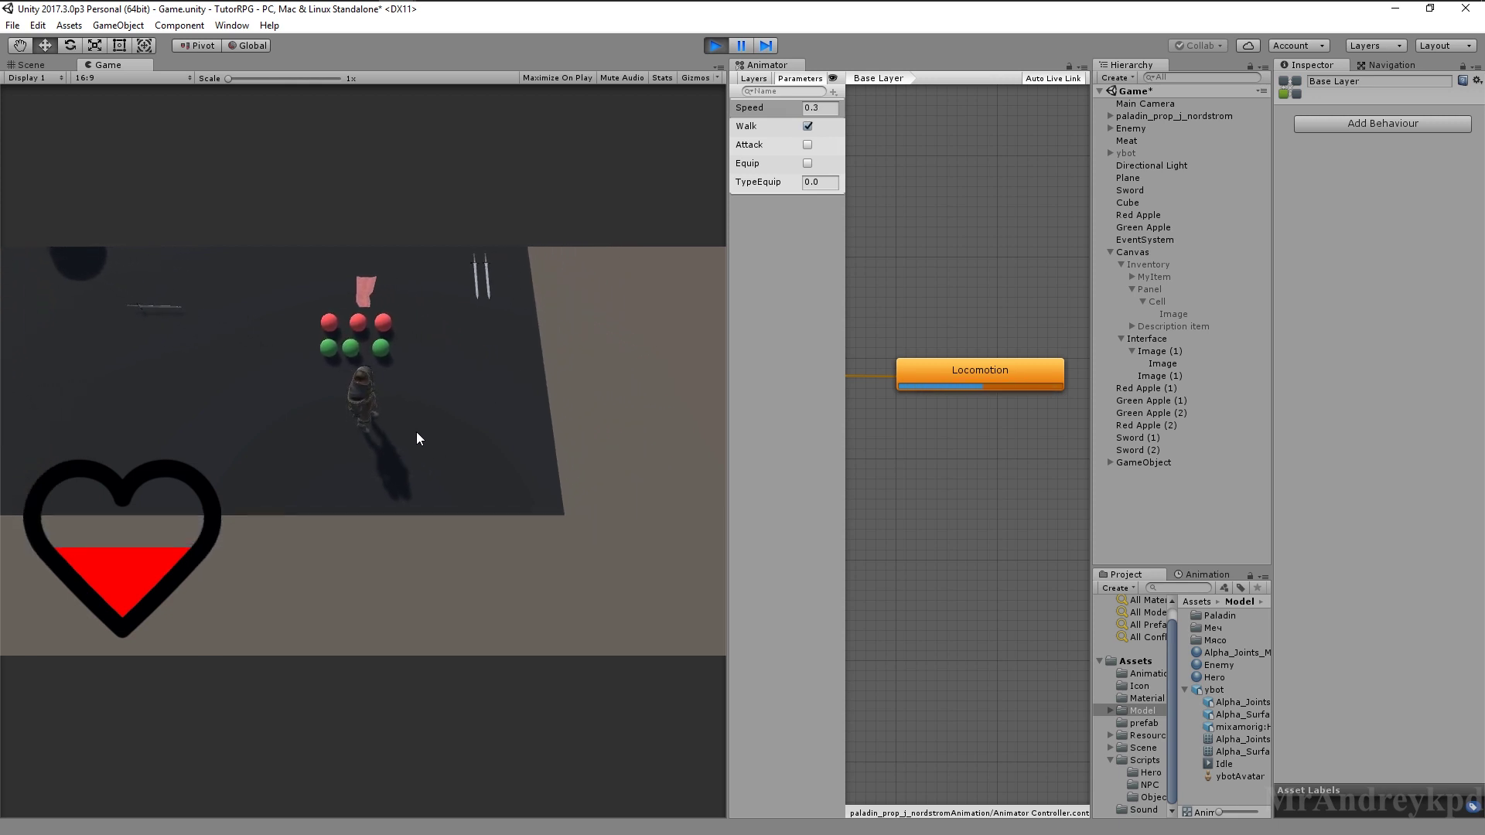
pyautogui.press('d')
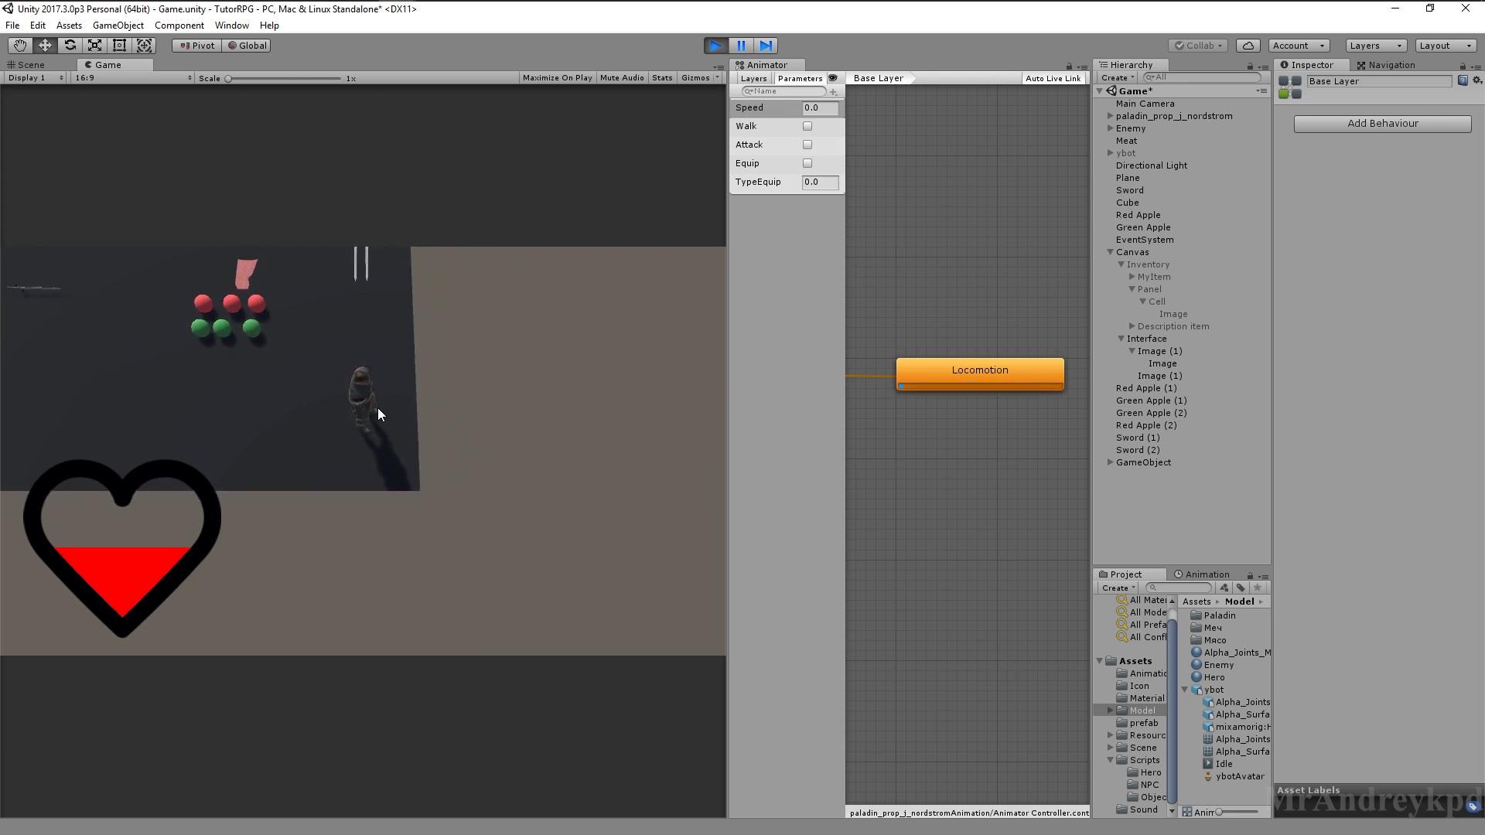
pyautogui.click(317, 423)
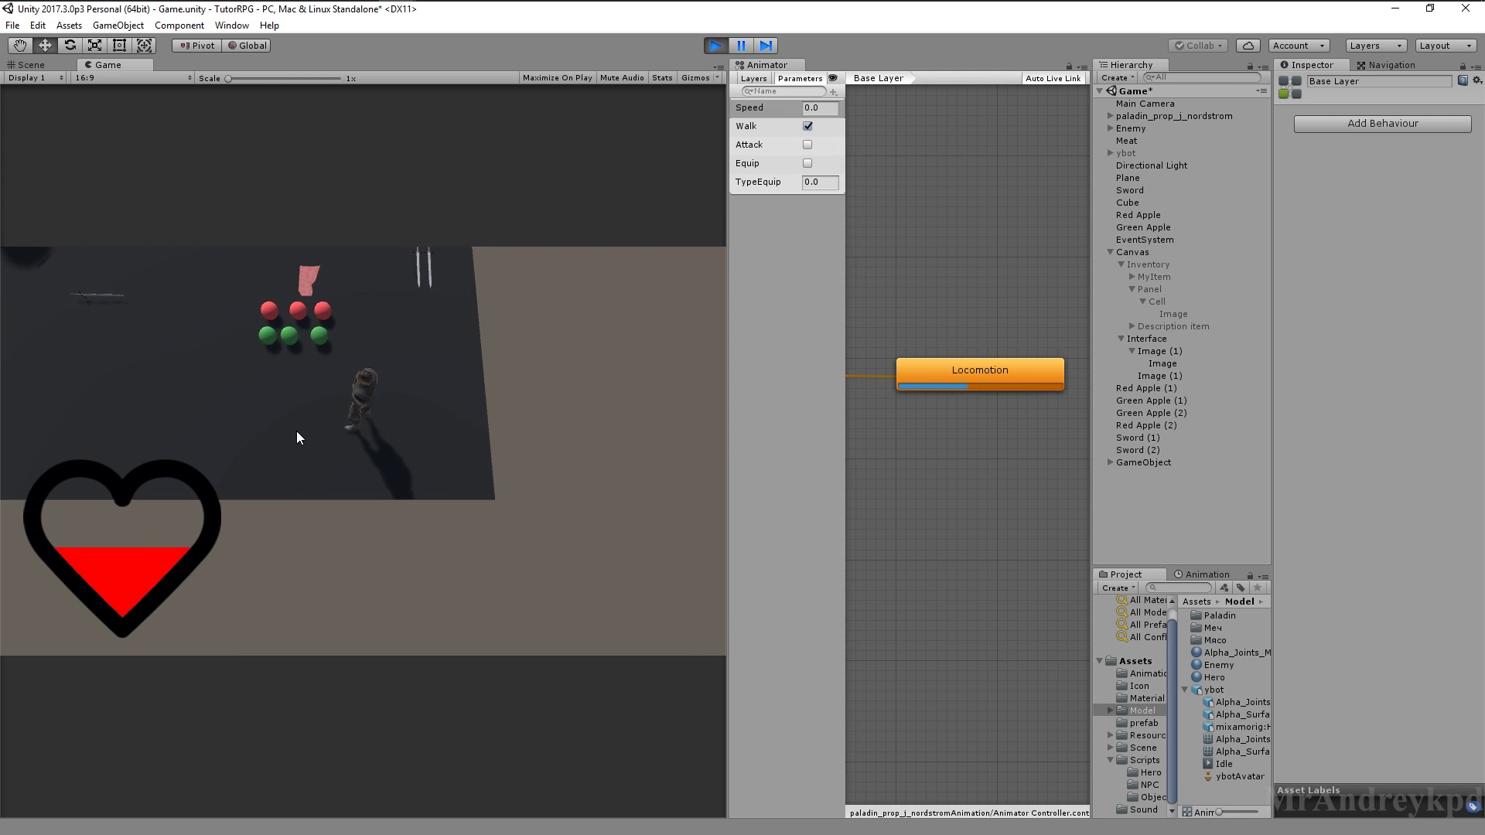
pyautogui.click(269, 425)
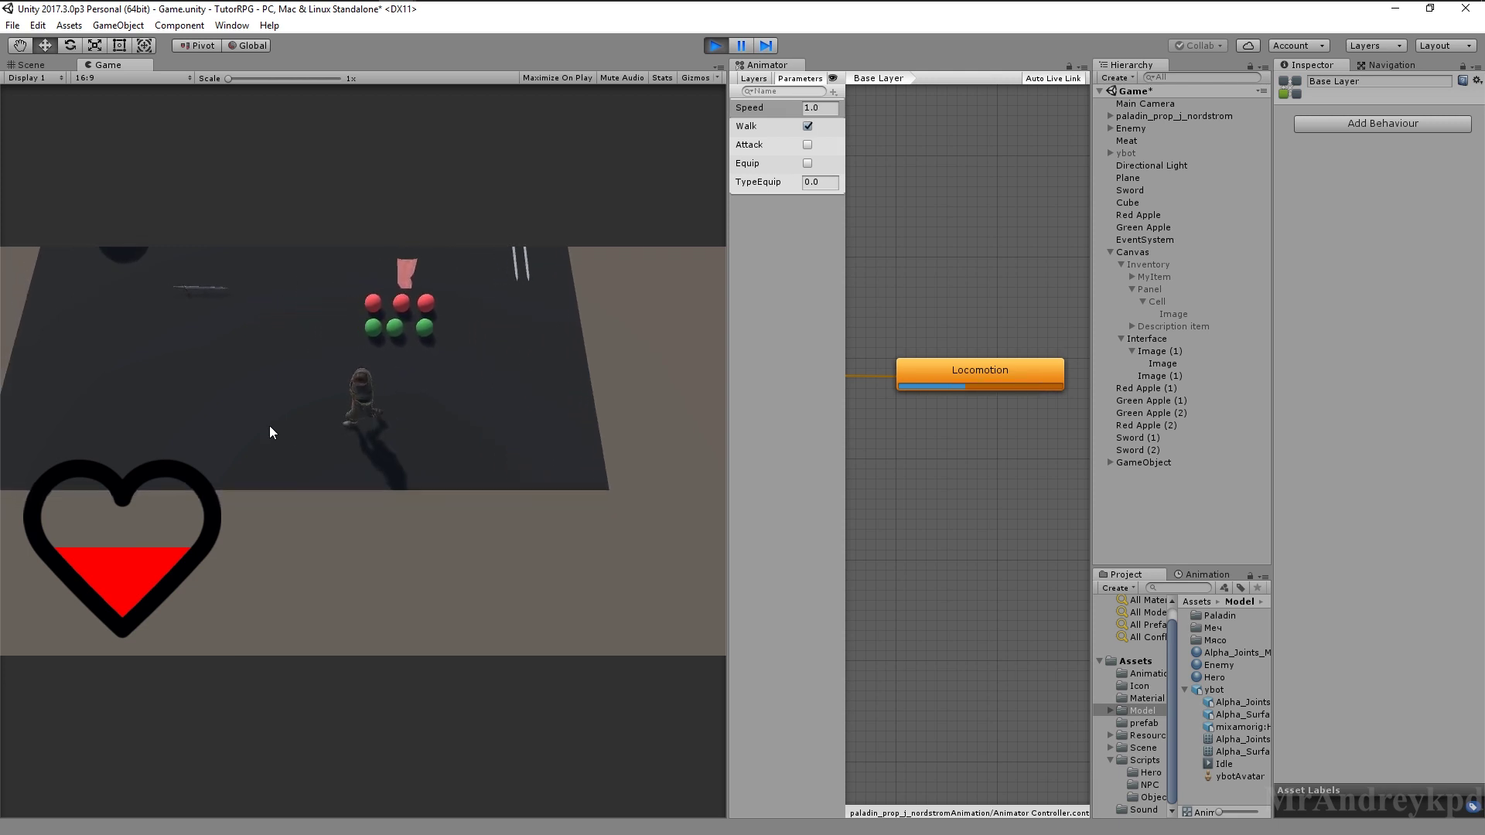
pyautogui.click(271, 421)
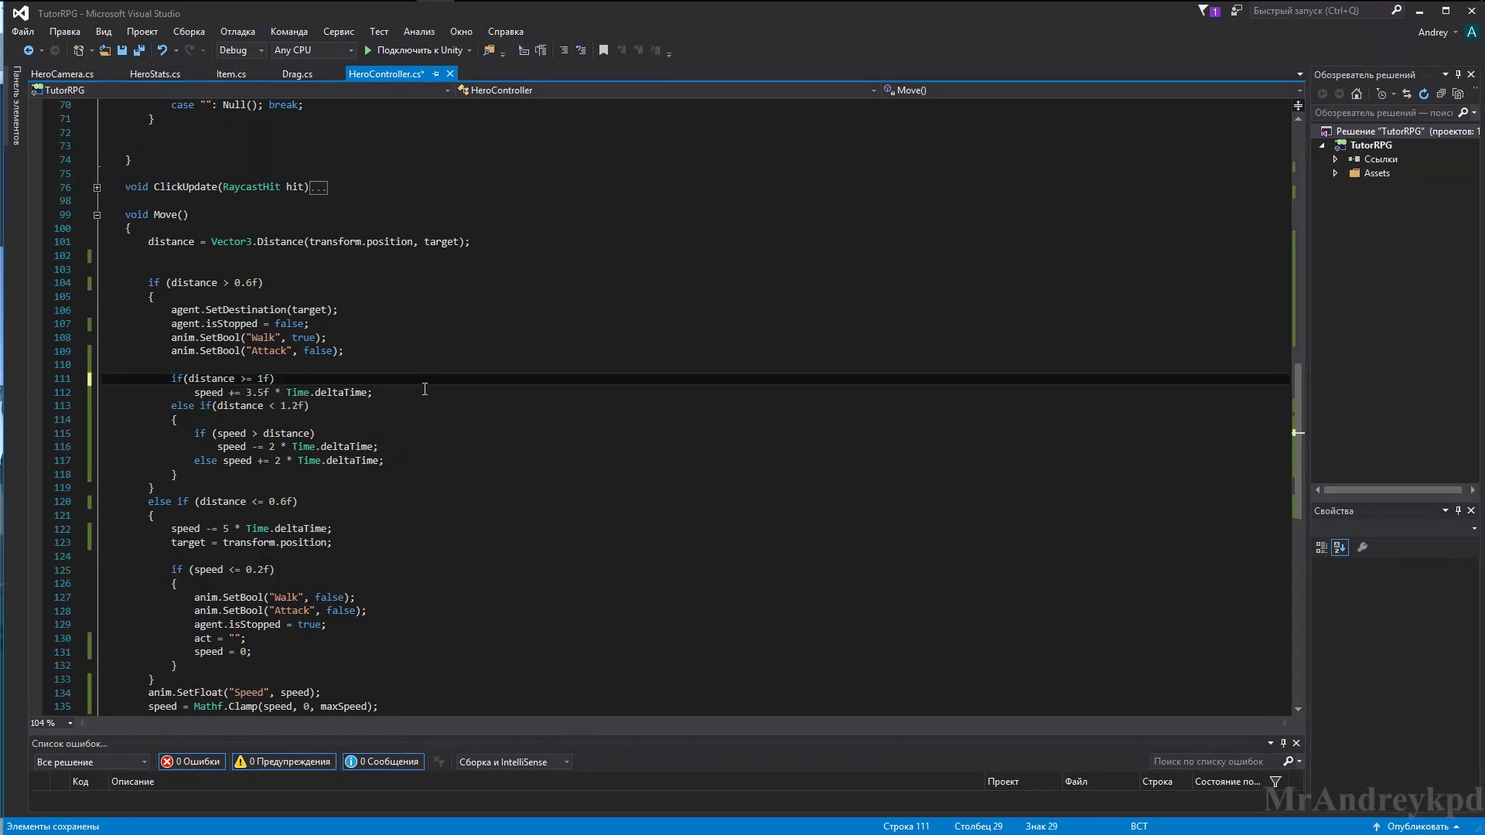
# Change the second distance threshold from 1.2f to 1f, save the script, and return to Unity
pyautogui.hotkey('ctrl', 's')
pyautogui.click(298, 407)
pyautogui.press('BackSpace')
pyautogui.press('BackSpace')
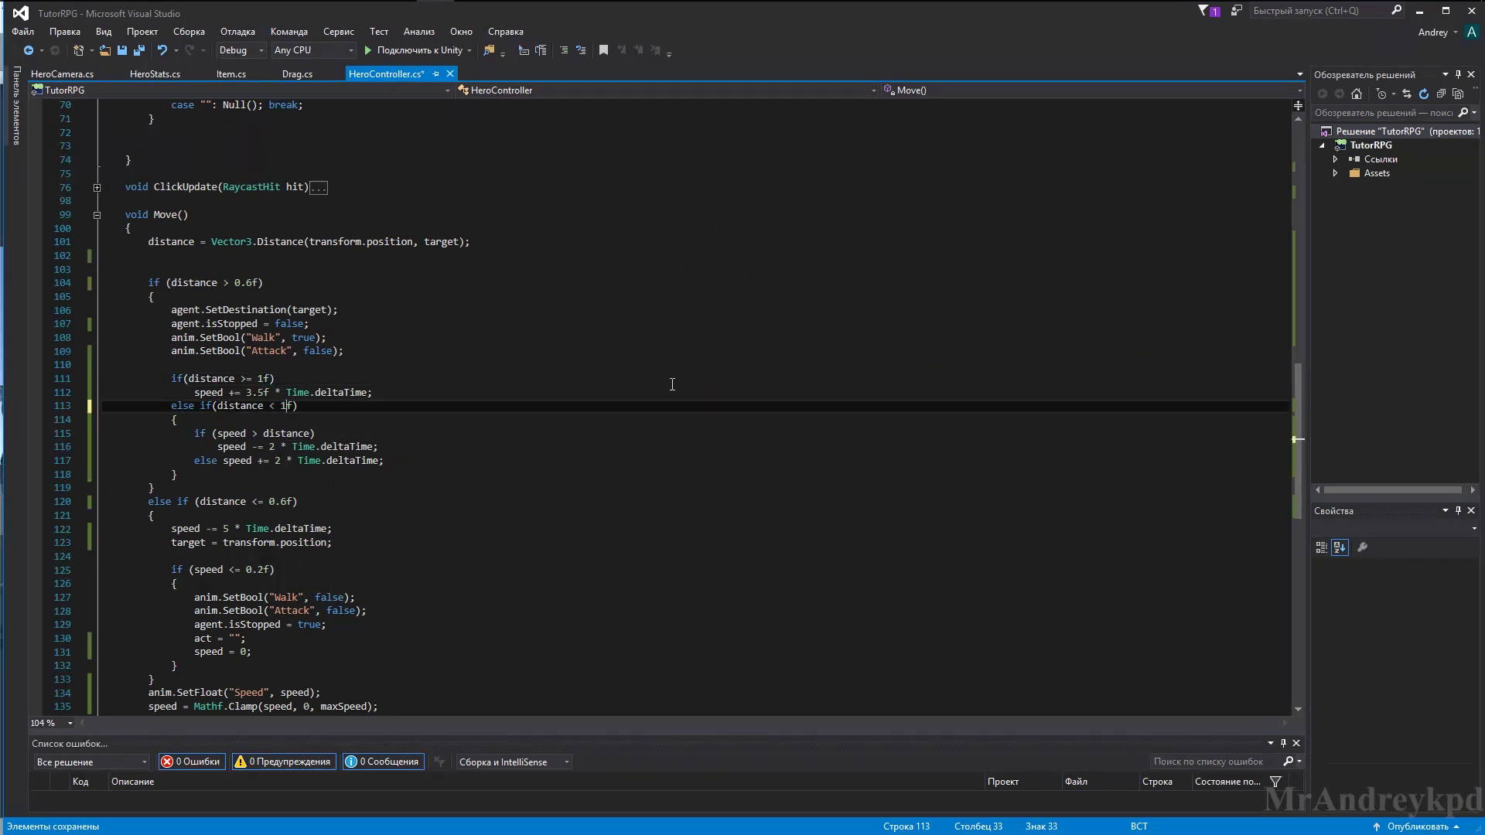
pyautogui.hotkey('ctrl', 's')
pyautogui.moveTo(1423, 23)
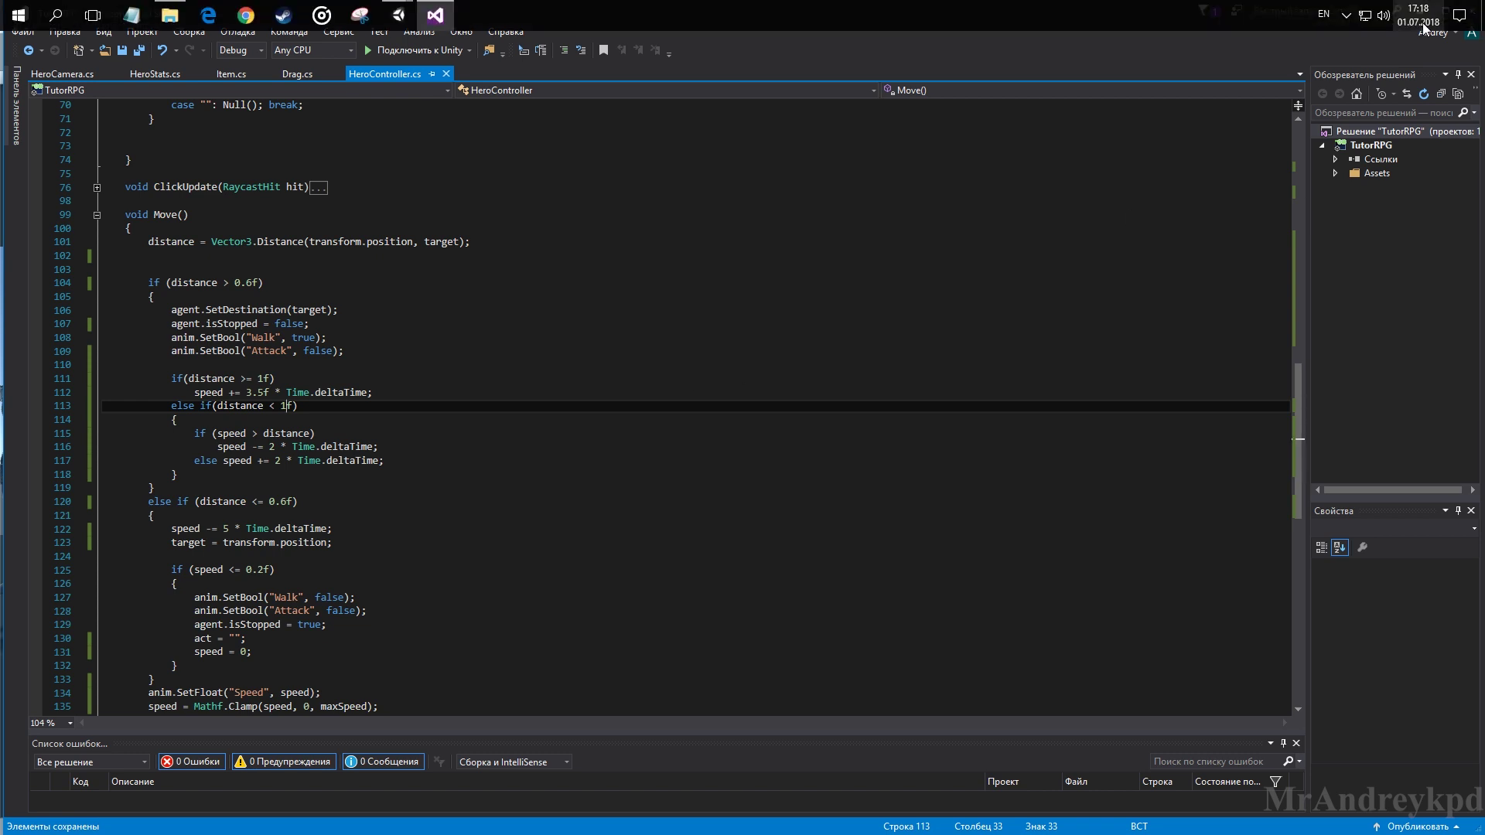
pyautogui.hotkey('alt', 'Tab')
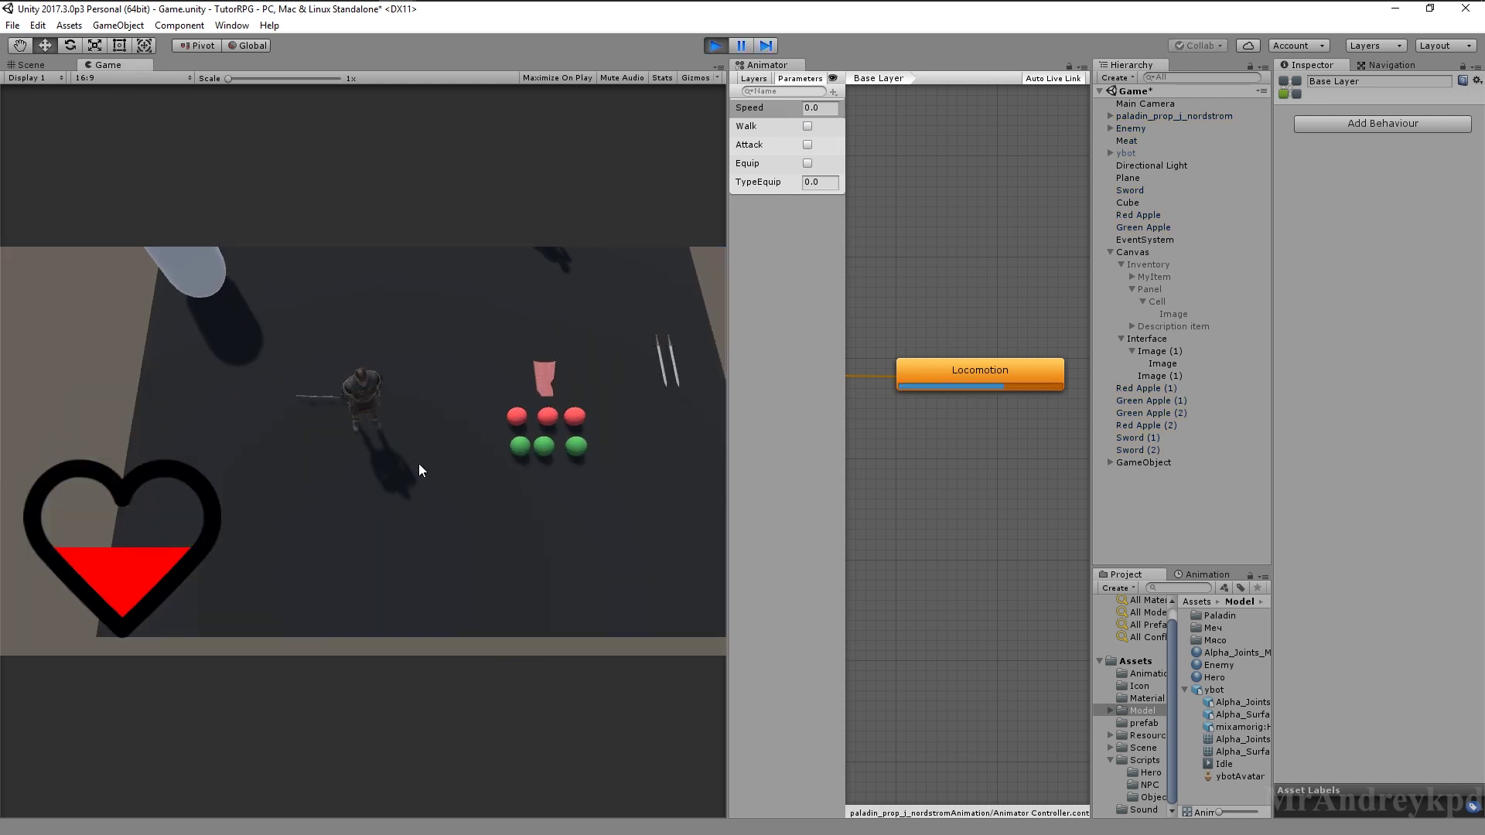
# Walk the hero to nine spots around the floor and apples, watching Speed ease between 0.0 and 1.0
pyautogui.click(419, 465)
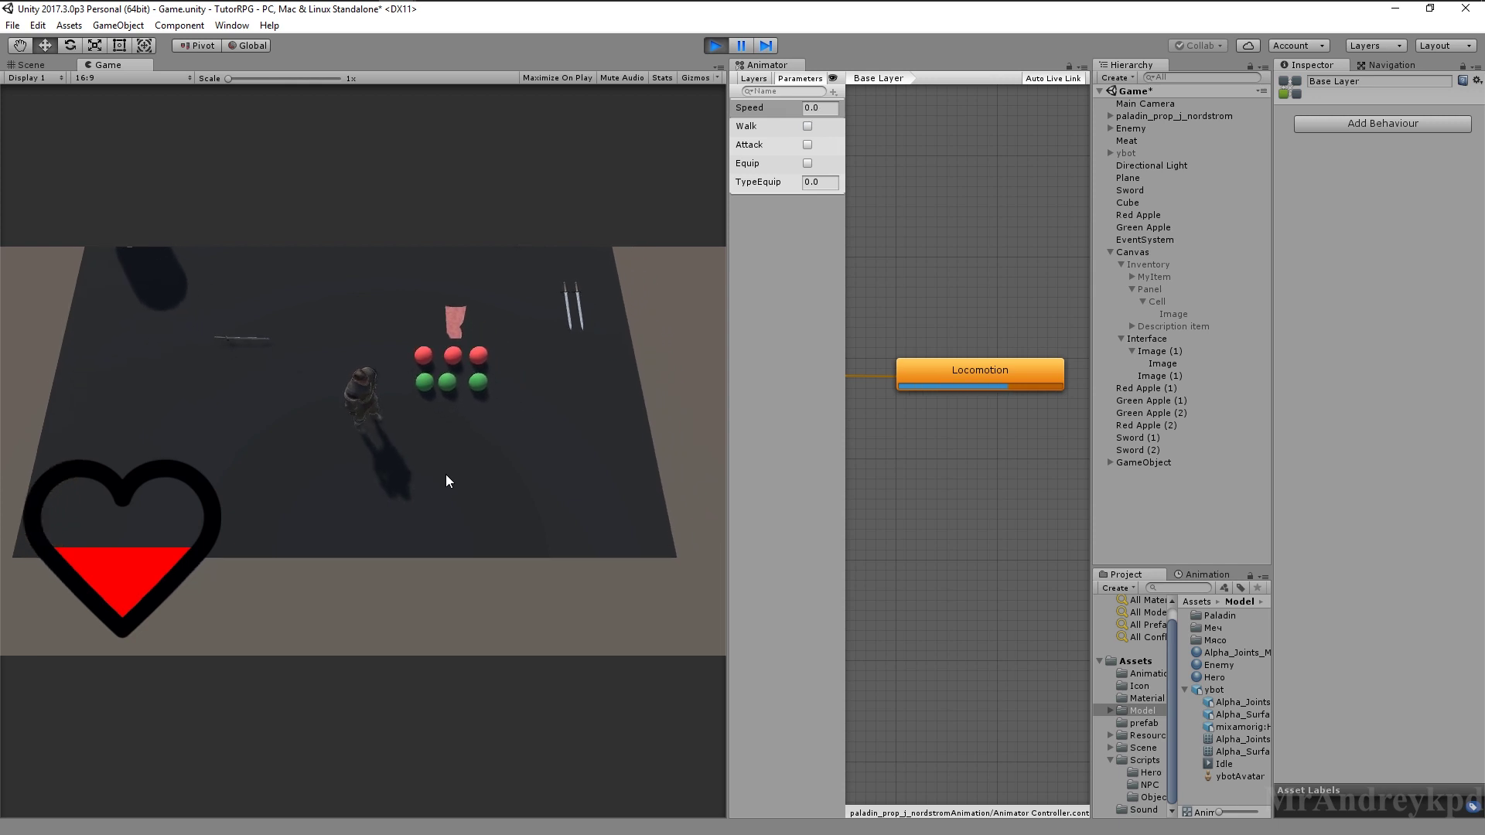
pyautogui.click(446, 475)
pyautogui.click(469, 407)
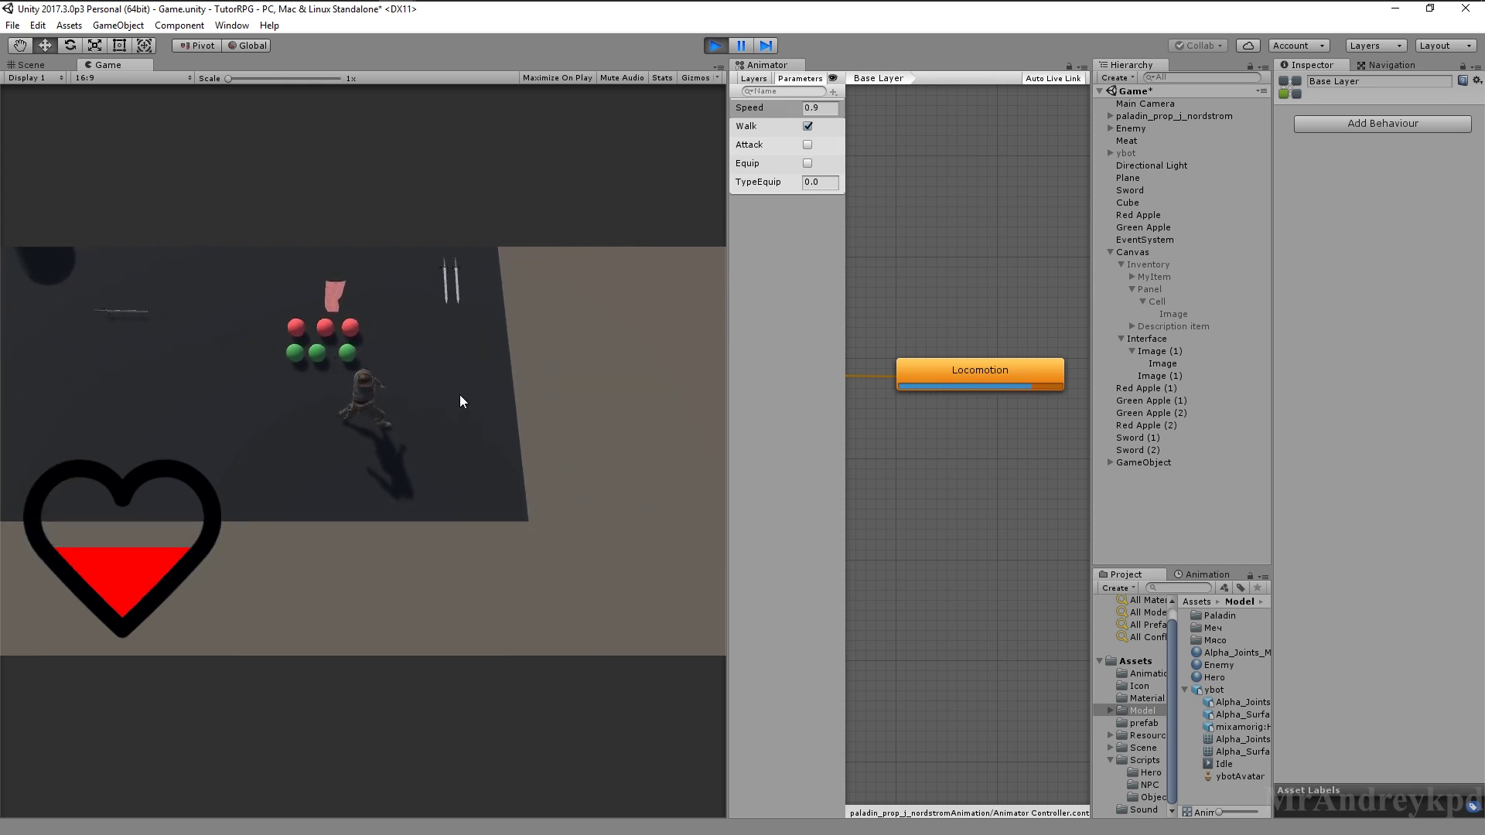
pyautogui.click(221, 338)
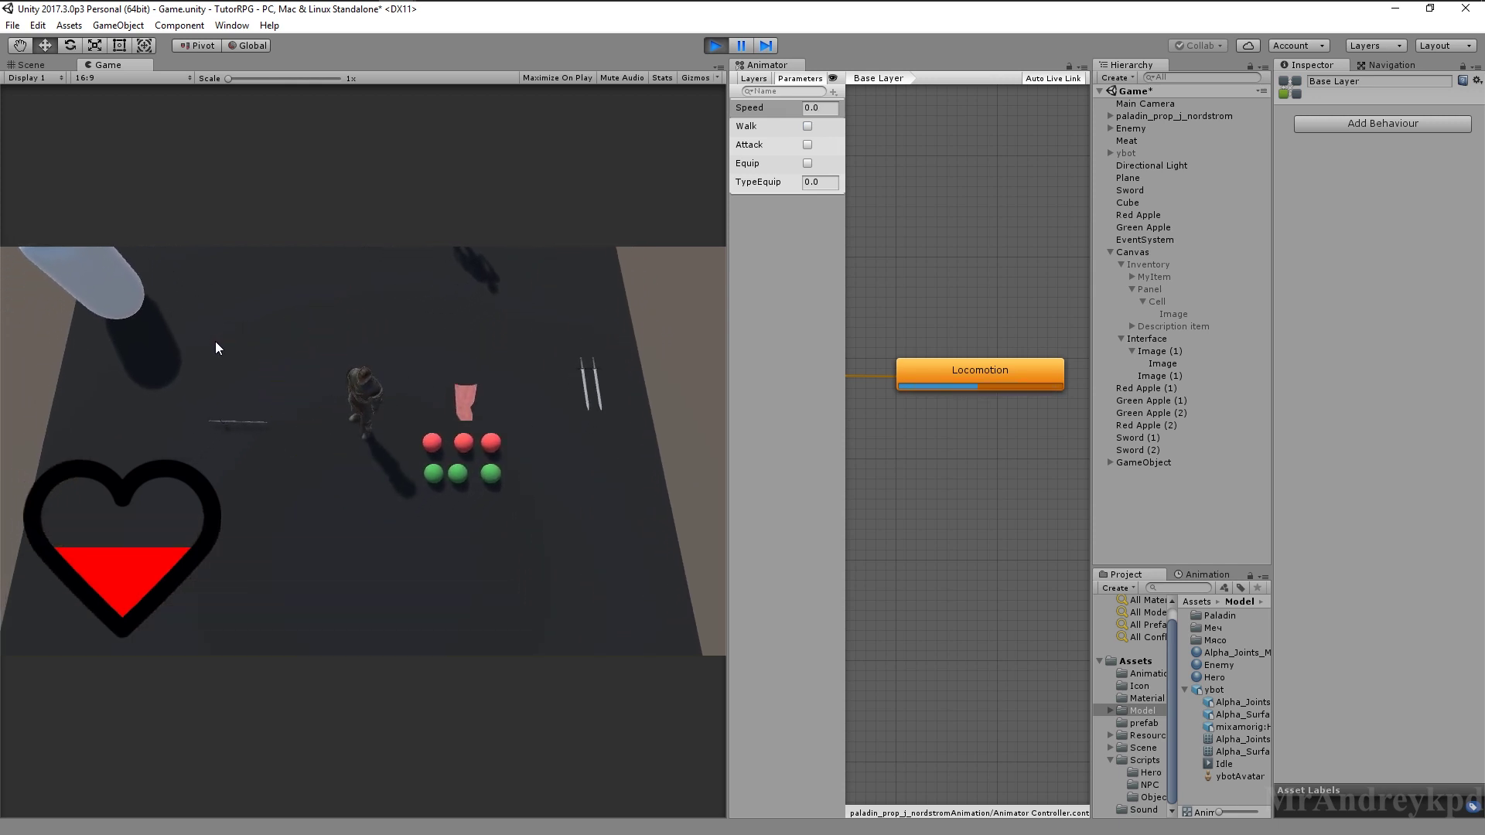
pyautogui.click(244, 294)
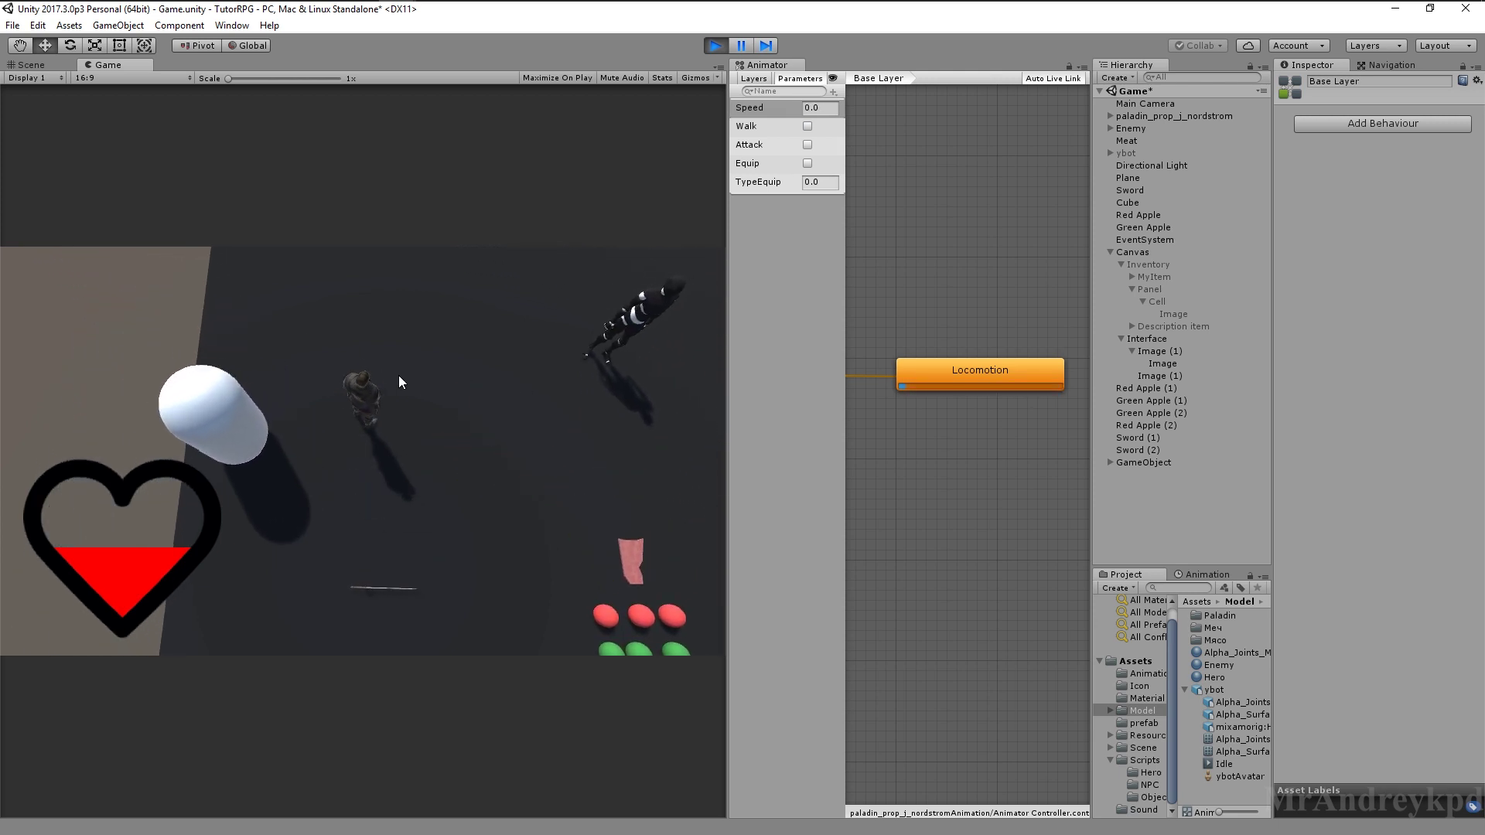
pyautogui.click(416, 412)
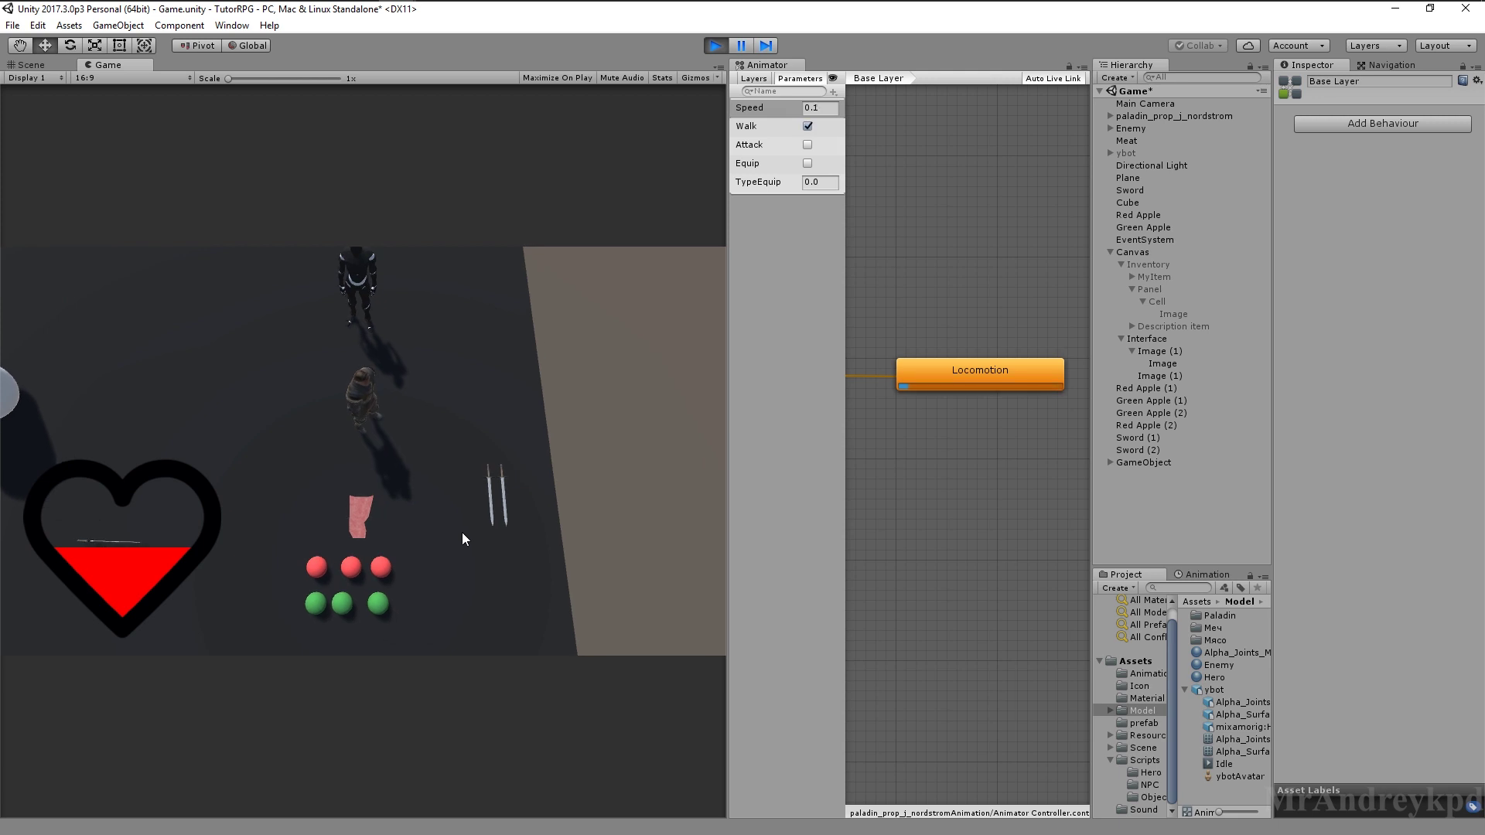
pyautogui.click(292, 544)
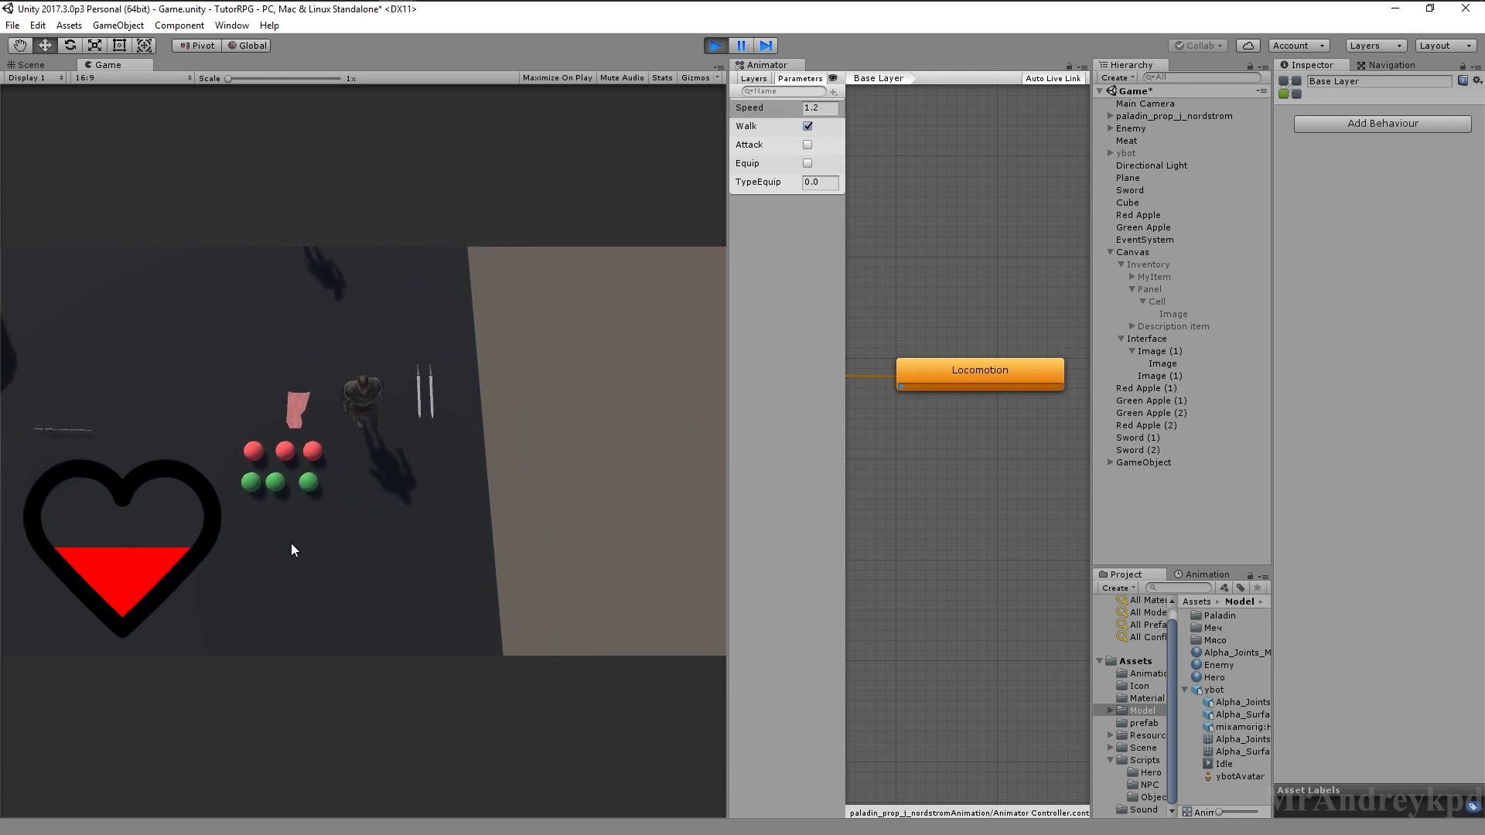
pyautogui.click(222, 421)
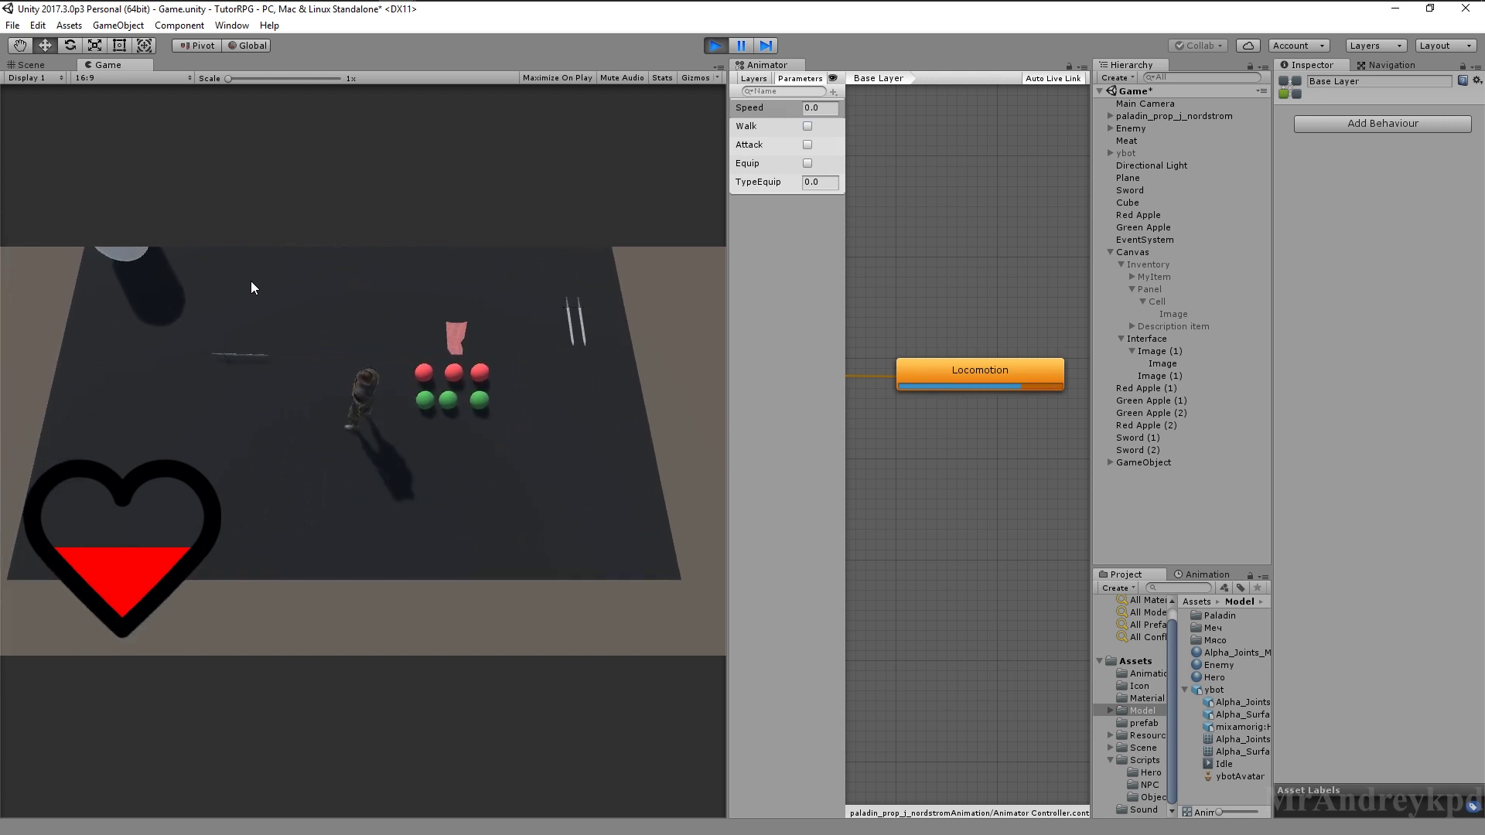
pyautogui.click(251, 283)
# Stop Play mode with Ctrl+P to return to editing the level
pyautogui.hotkey('ctrl', 'p')
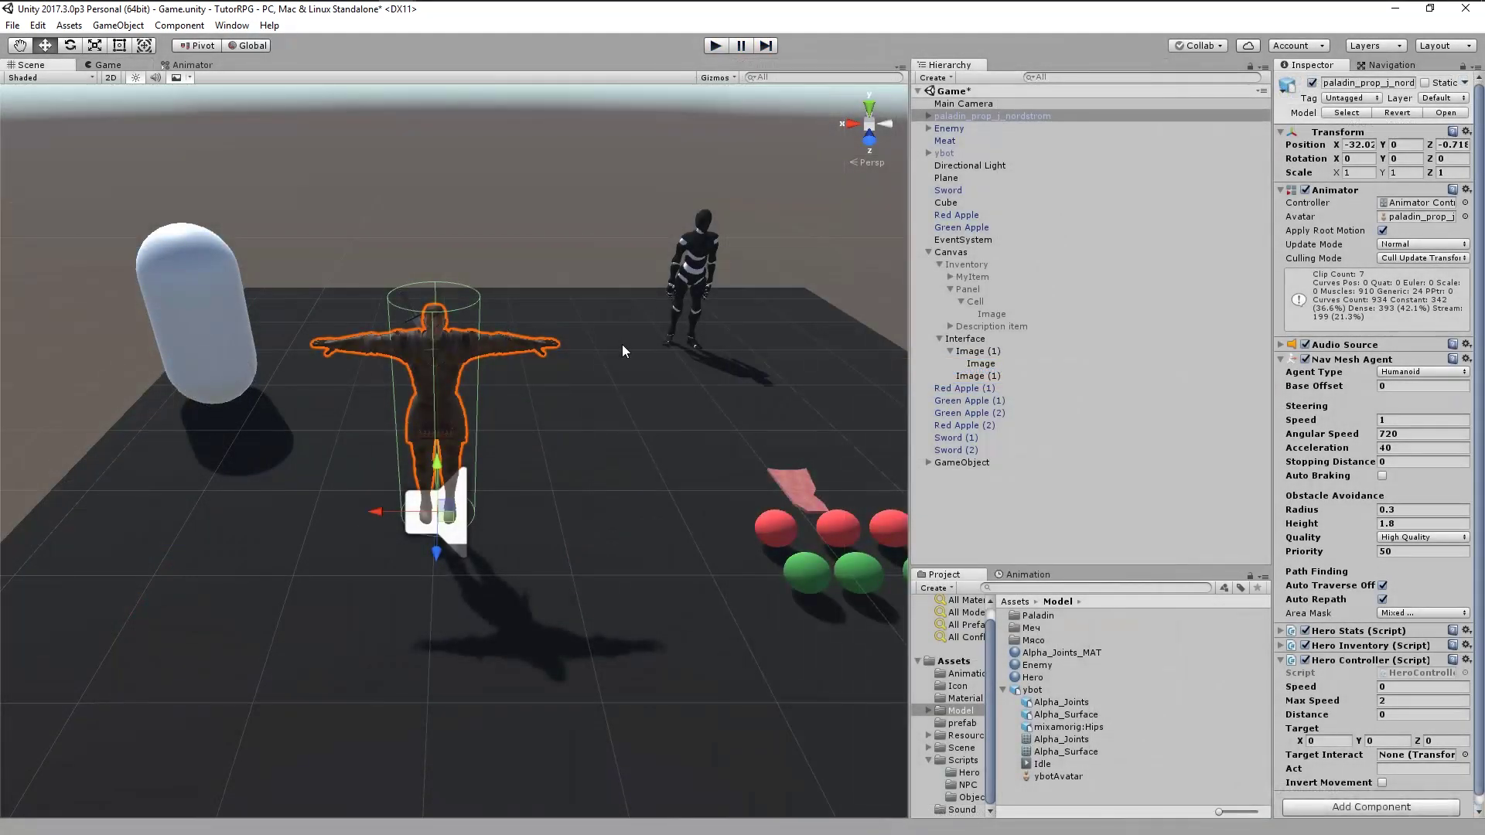